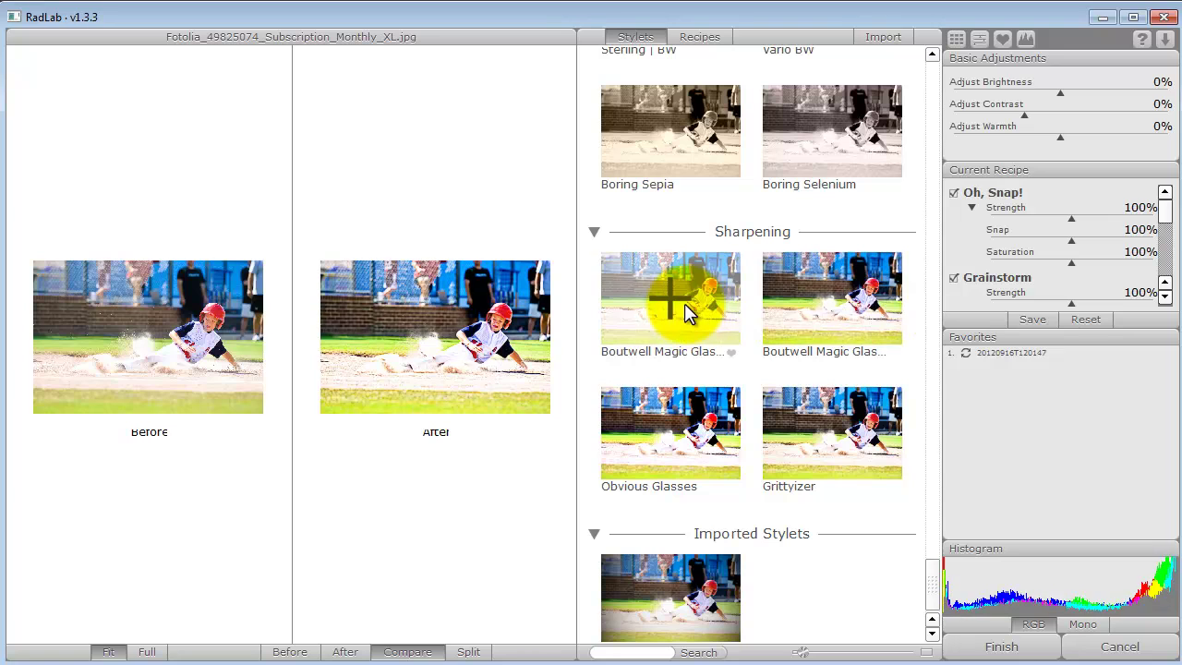
# Add Boutwell Magic Glasses II and Antique Tone at 110% strength to the RadLab recipe.
pyautogui.scroll(-2, 1161, 224)
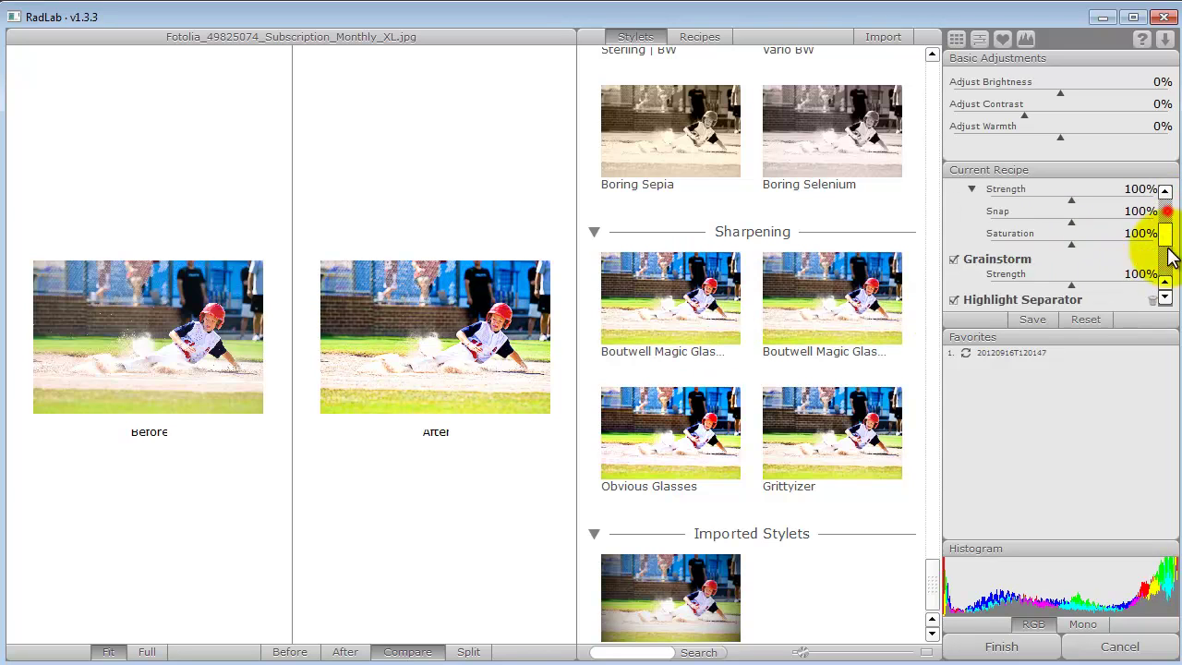
pyautogui.click(790, 304)
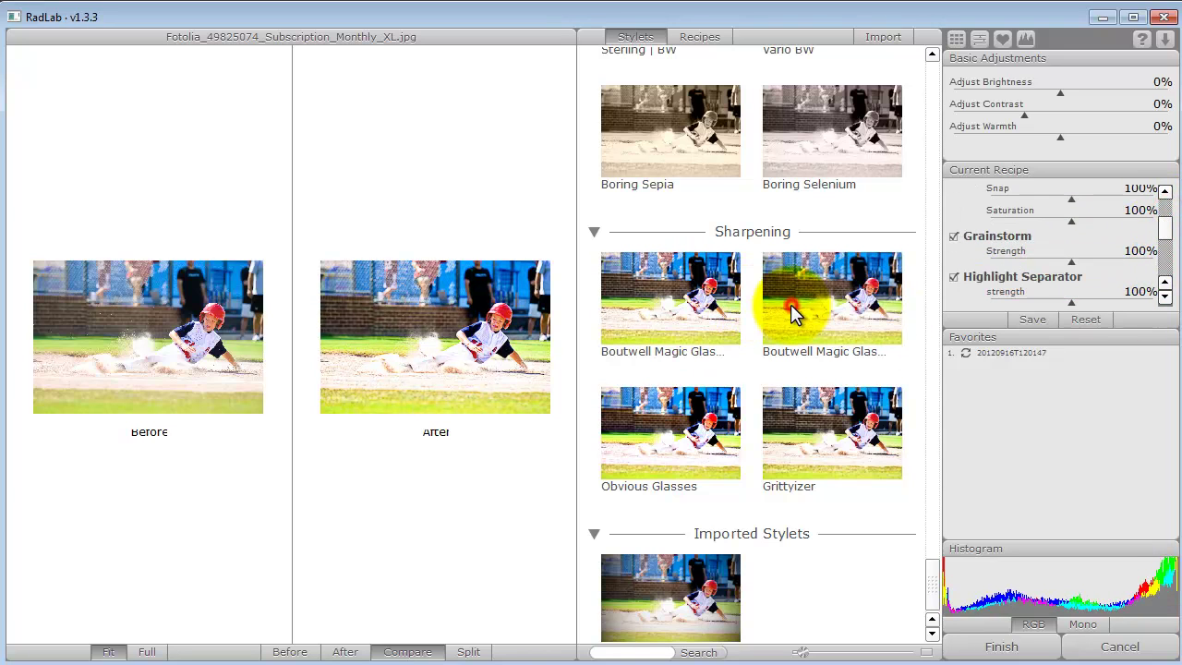
pyautogui.moveTo(1098, 323); pyautogui.dragTo(1108, 514)
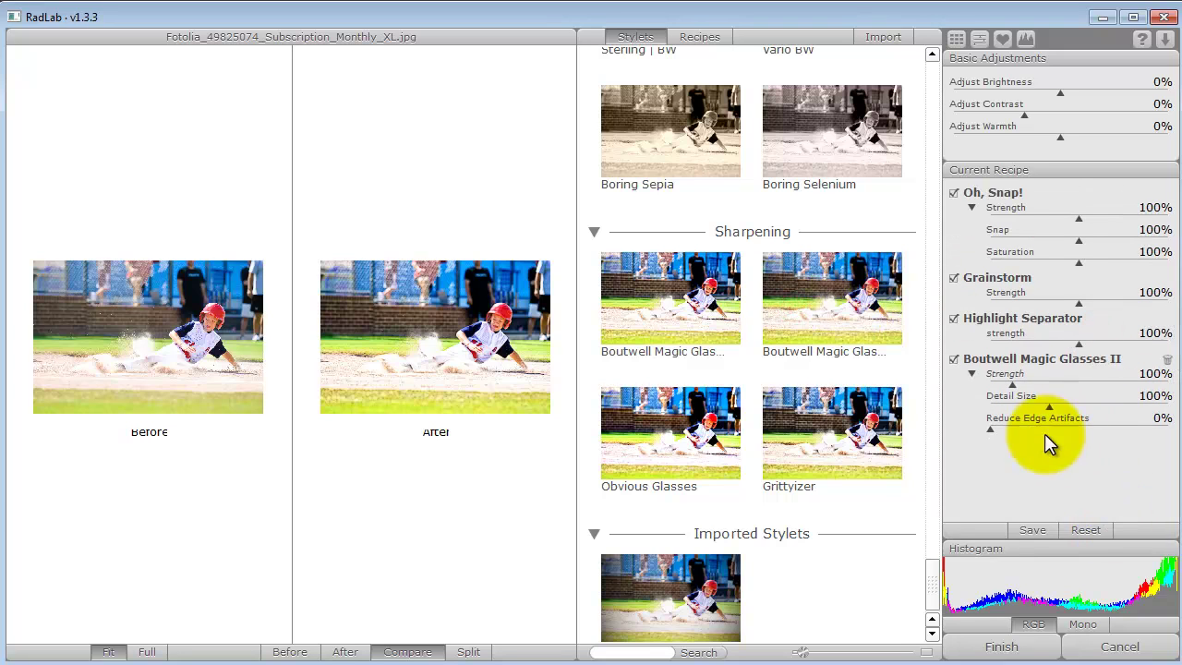
pyautogui.scroll(10, 810, 356)
pyautogui.scroll(3, 810, 355)
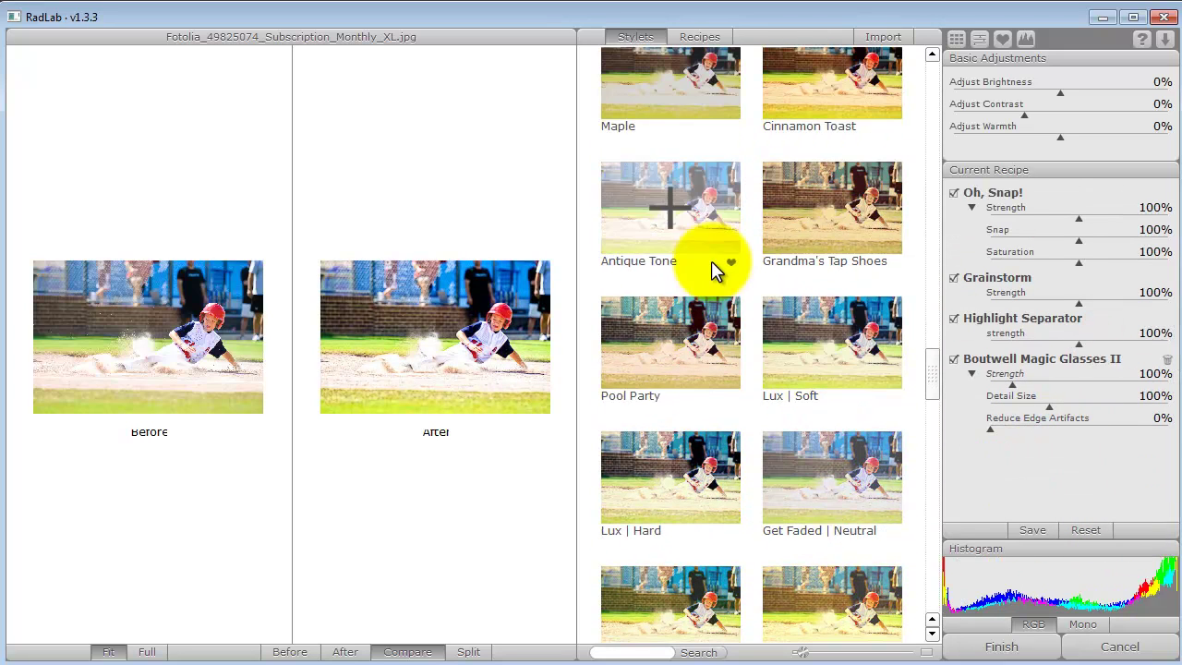
pyautogui.click(655, 192)
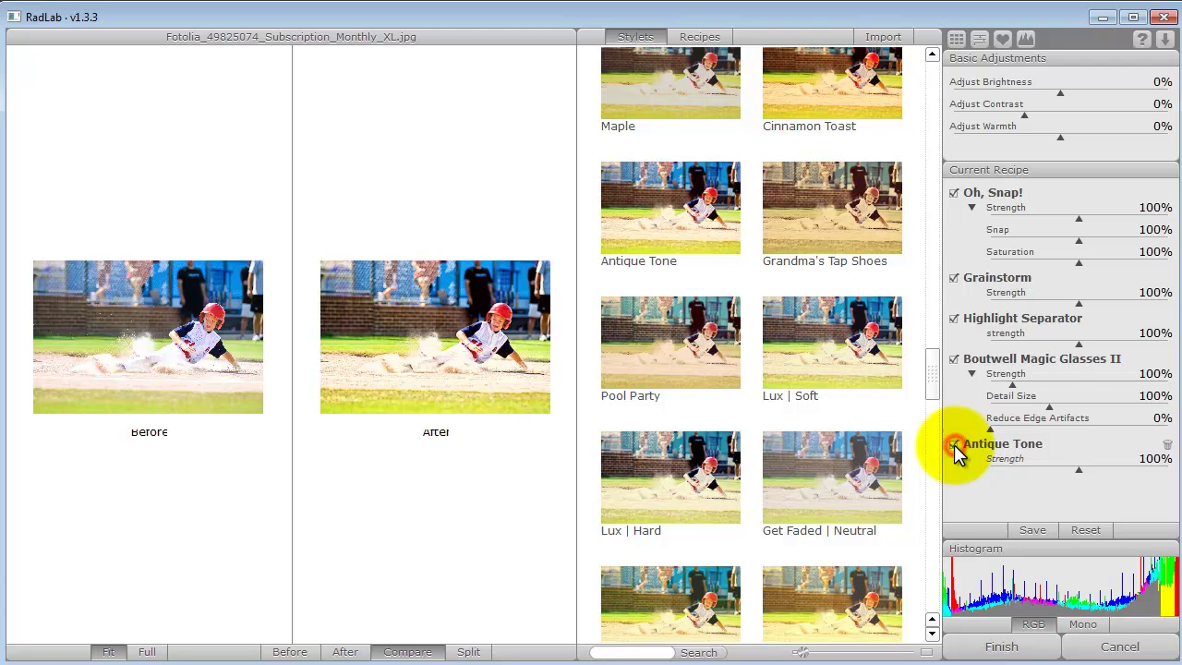
pyautogui.moveTo(1078, 470); pyautogui.dragTo(1088, 474)
pyautogui.moveTo(936, 370); pyautogui.dragTo(933, 605)
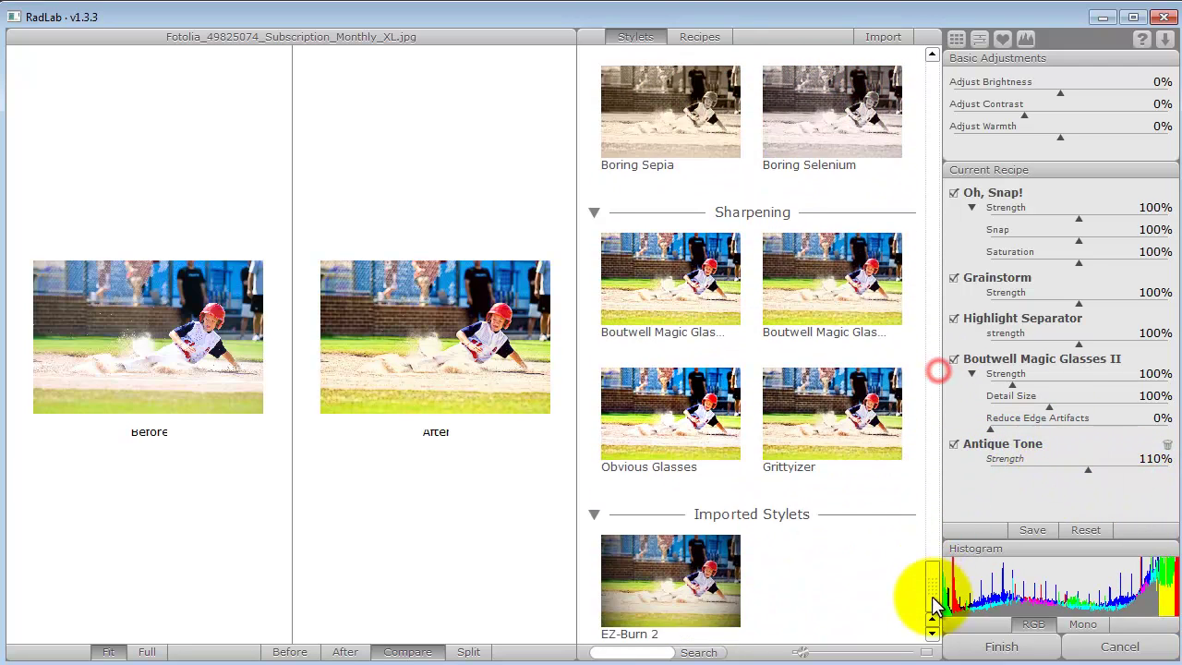
# Add a second Boutwell Magic Glasses II, preview in Split view, and apply to Photoshop.
pyautogui.click(837, 294)
pyautogui.click(464, 323)
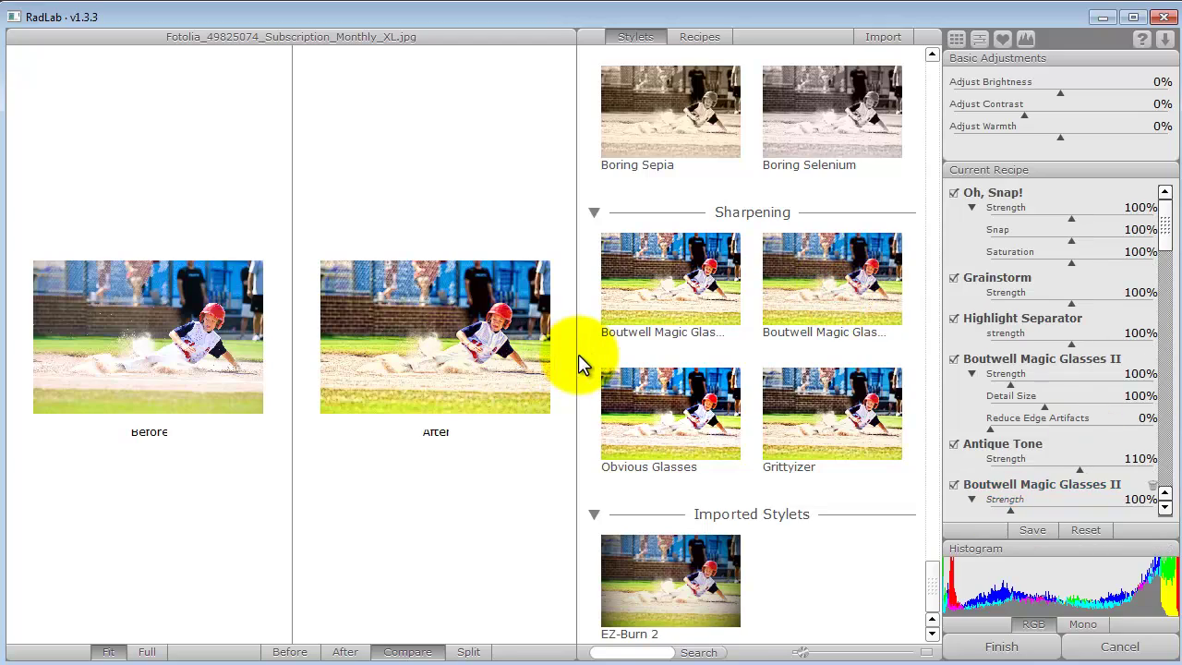
pyautogui.moveTo(578, 354); pyautogui.dragTo(876, 378)
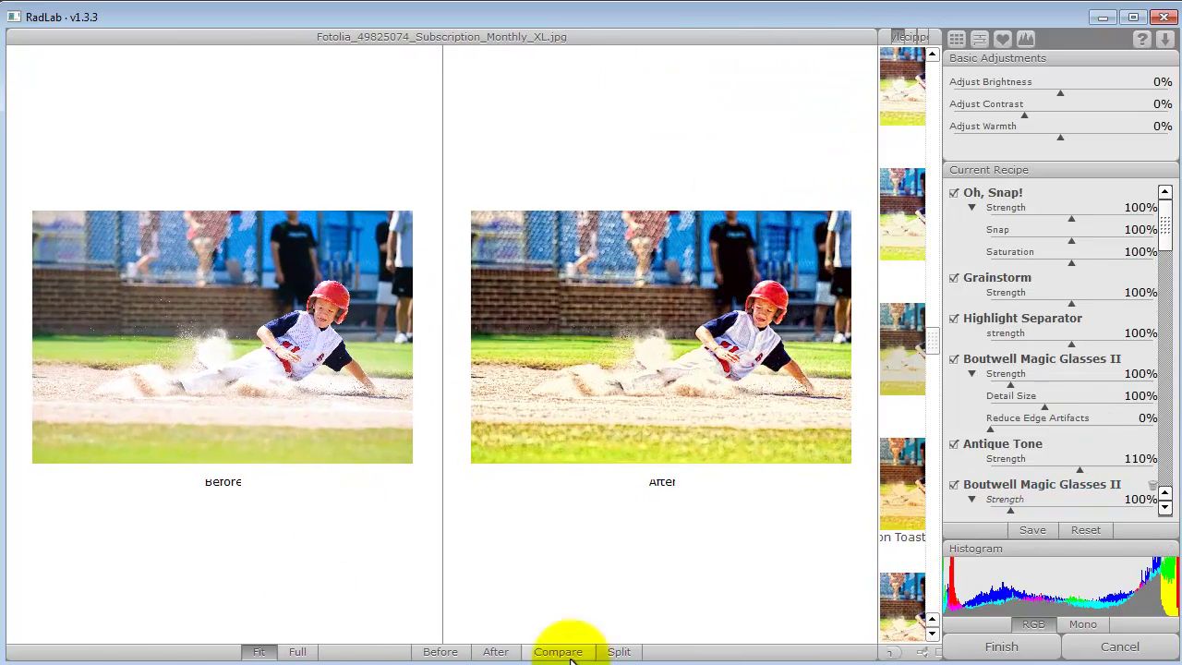
pyautogui.click(637, 651)
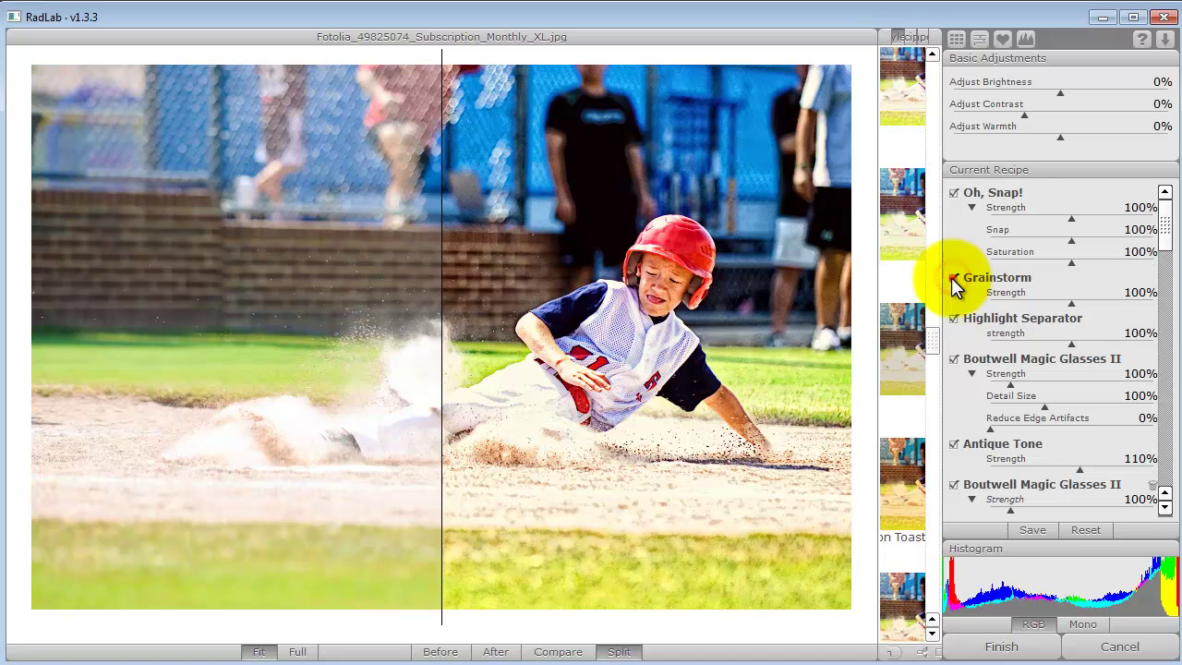
pyautogui.click(1001, 647)
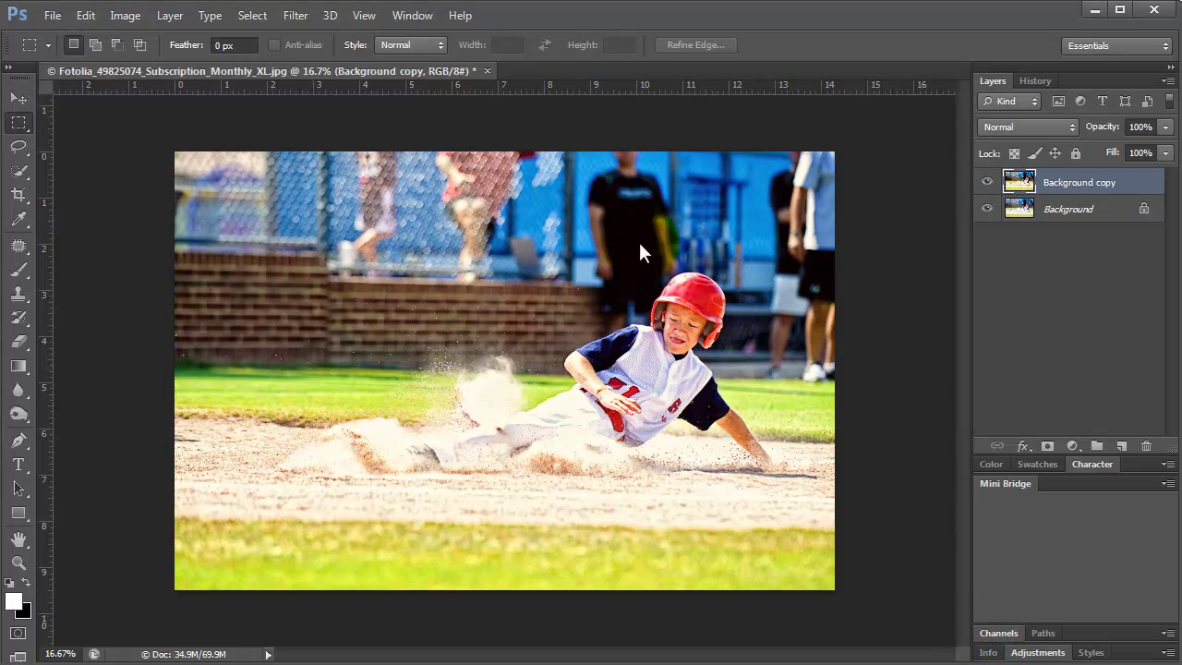
# Quick-select the sliding boy along the dirt base path and lower grass.
pyautogui.click(16, 171)
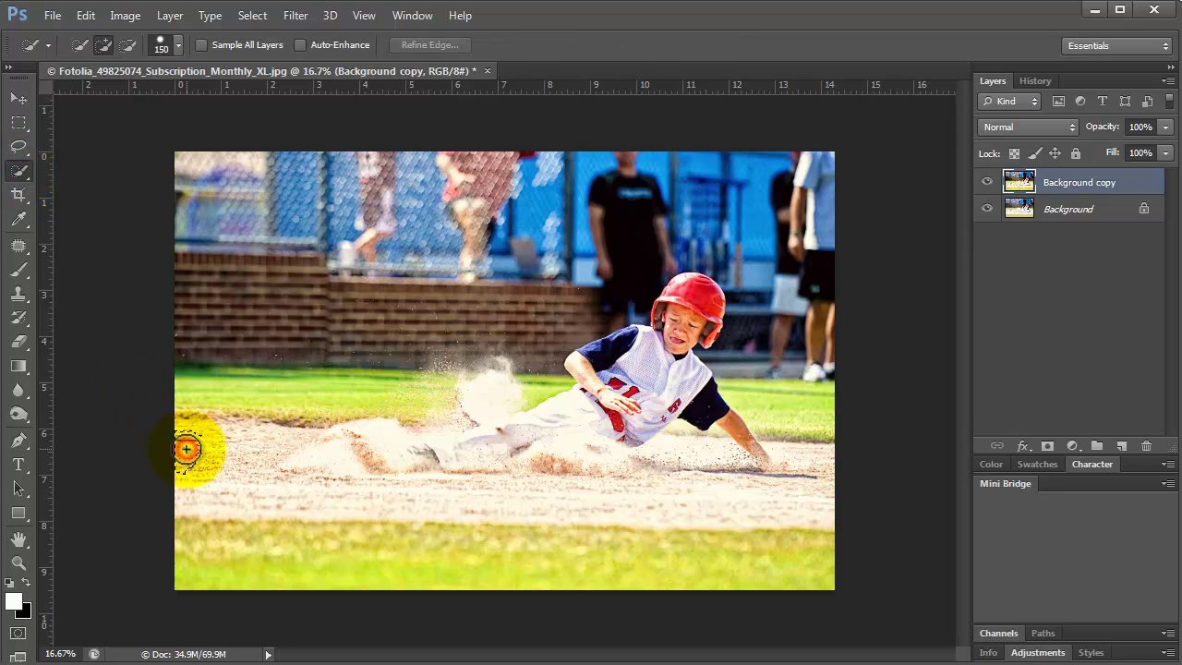
pyautogui.moveTo(186, 449)
pyautogui.mouseDown()
pyautogui.moveTo(270, 485)
pyautogui.moveTo(470, 472)
pyautogui.moveTo(576, 439)
pyautogui.moveTo(688, 354)
pyautogui.mouseUp()
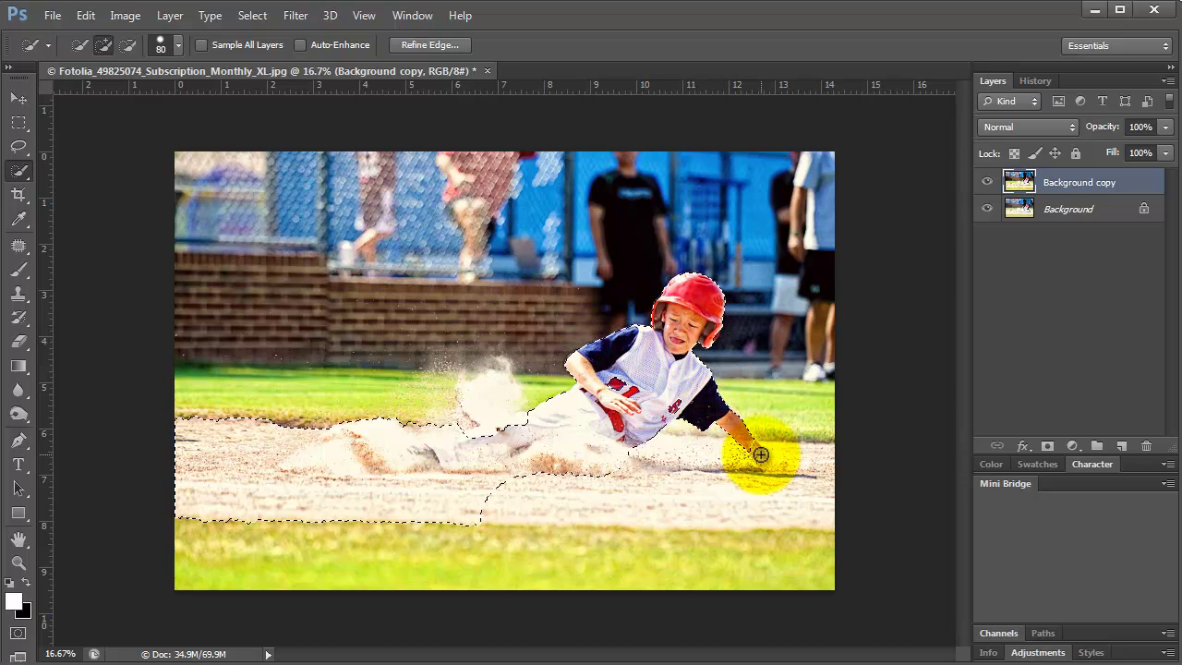
pyautogui.moveTo(752, 446)
pyautogui.mouseDown()
pyautogui.moveTo(639, 461)
pyautogui.moveTo(581, 488)
pyautogui.mouseUp()
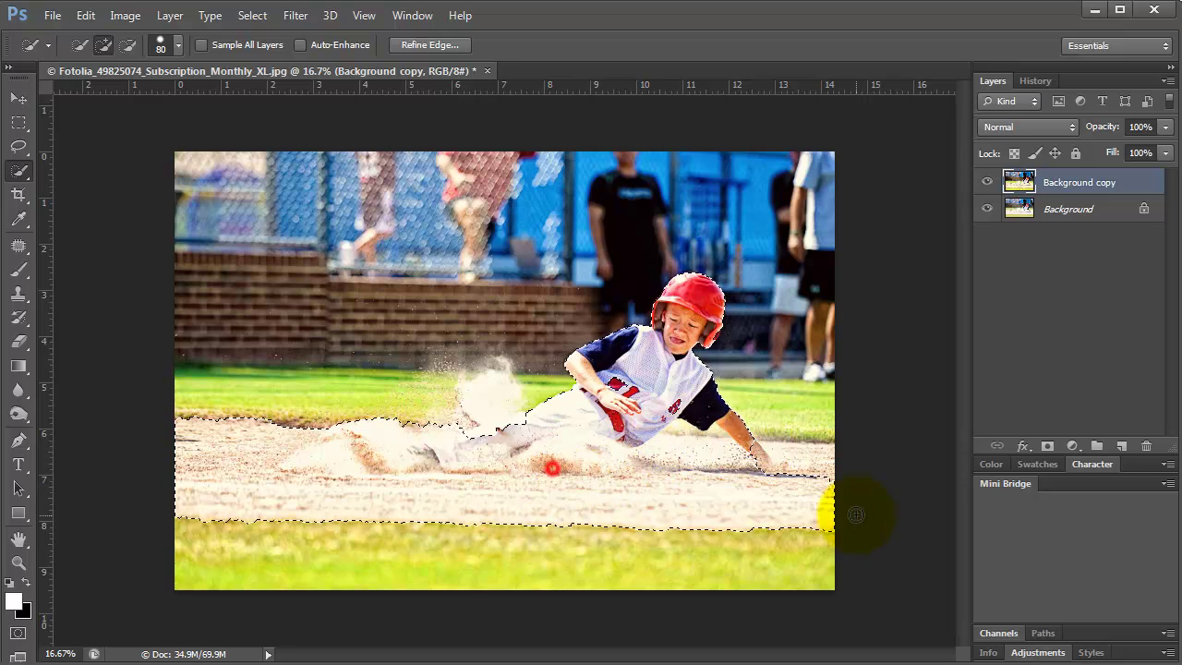
pyautogui.click(754, 466)
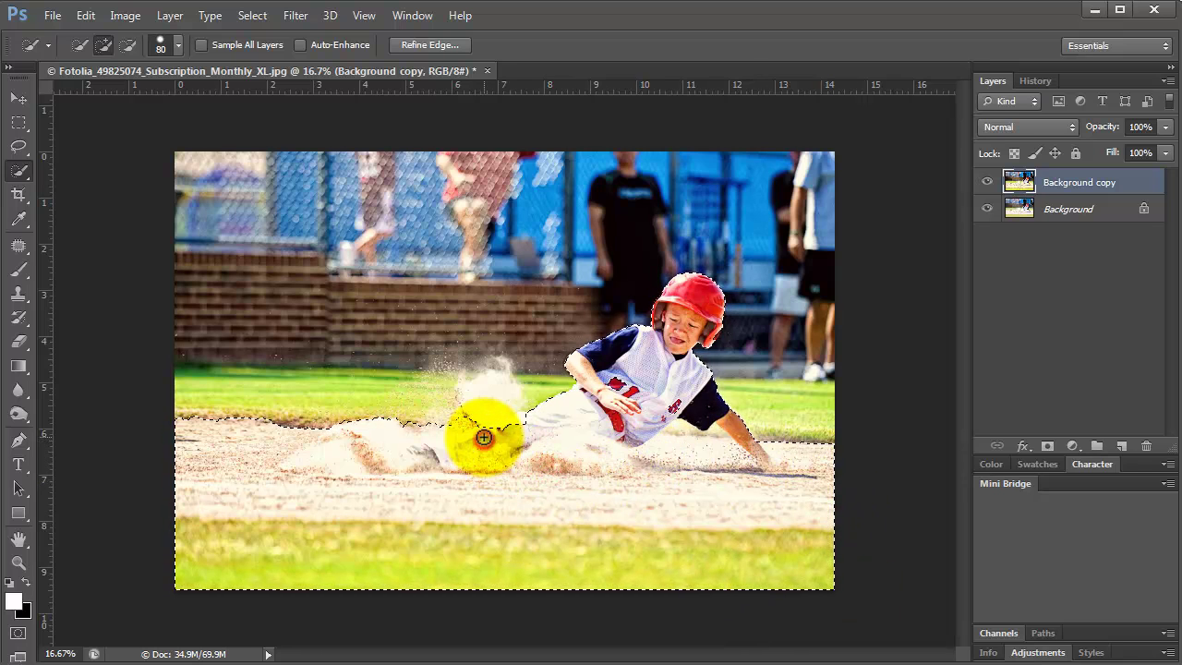
# Zoom in on the helmet and subtract stray grass beside the dust cloud and left edge.
pyautogui.click(19, 562)
pyautogui.click(729, 319)
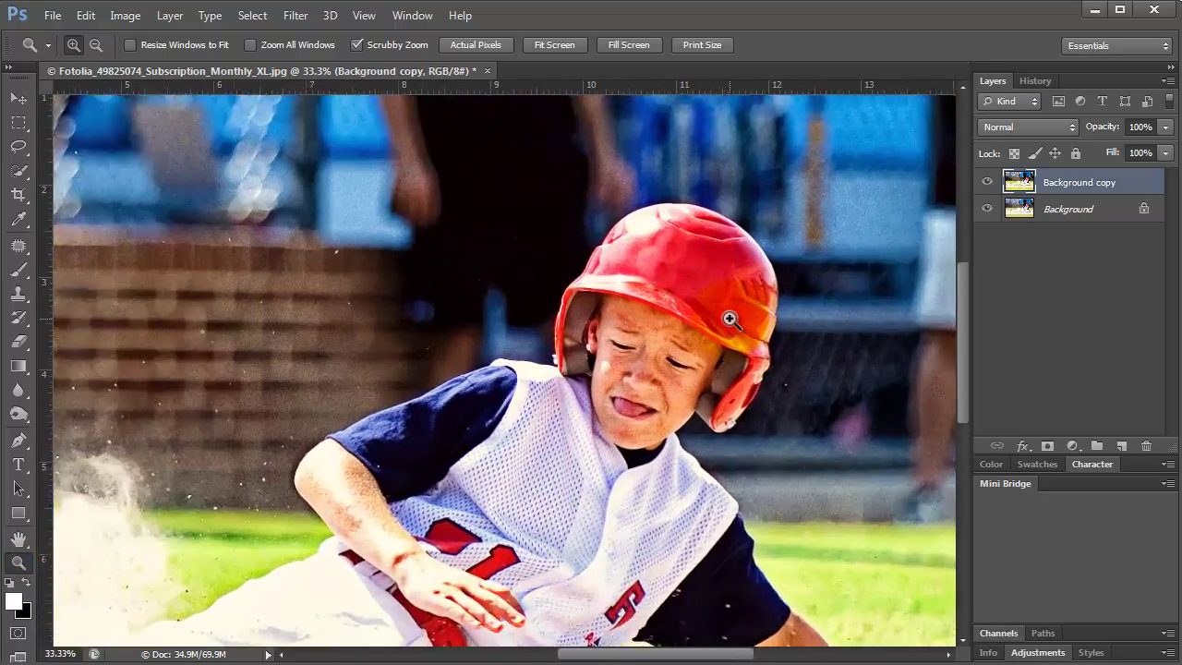
pyautogui.click(729, 319)
pyautogui.click(19, 172)
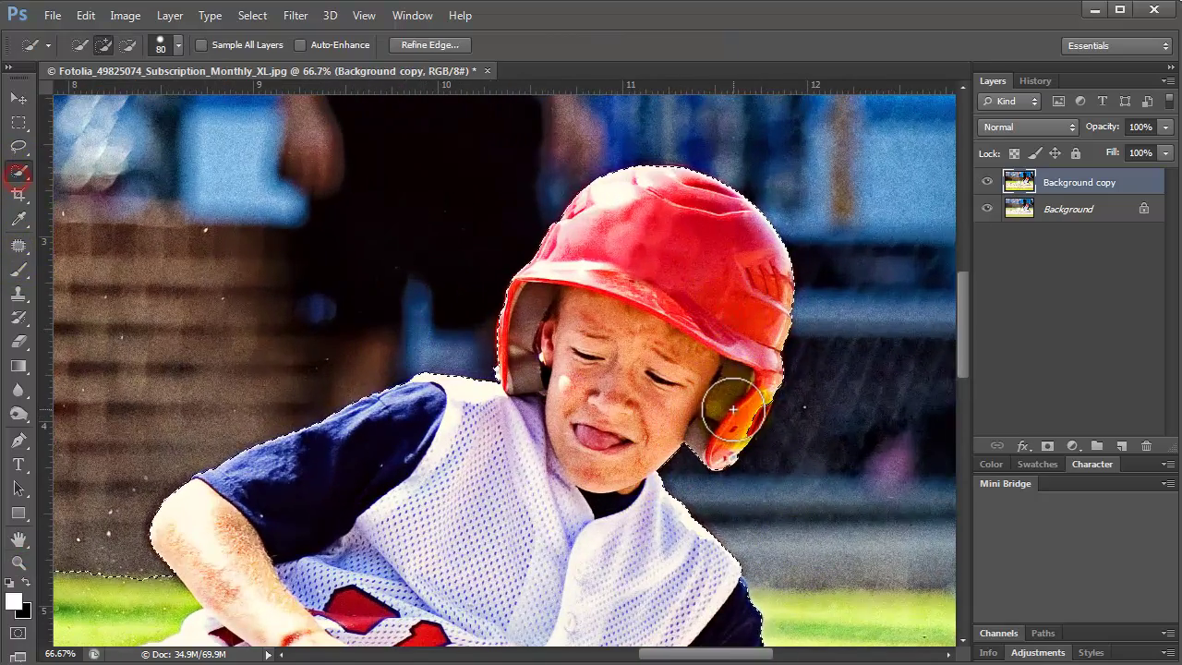
pyautogui.scroll(-5, 554, 397)
pyautogui.hscroll(-8, 646, 639)
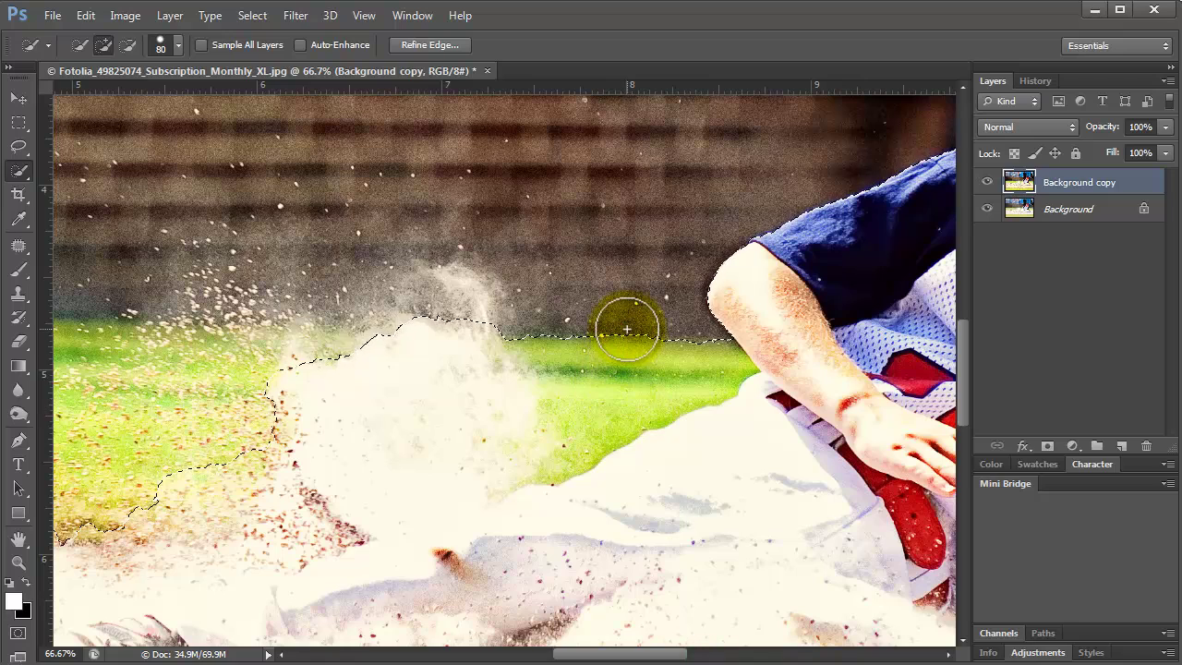
pyautogui.moveTo(575, 451)
pyautogui.mouseDown()
pyautogui.moveTo(657, 388)
pyautogui.moveTo(531, 337)
pyautogui.mouseUp()
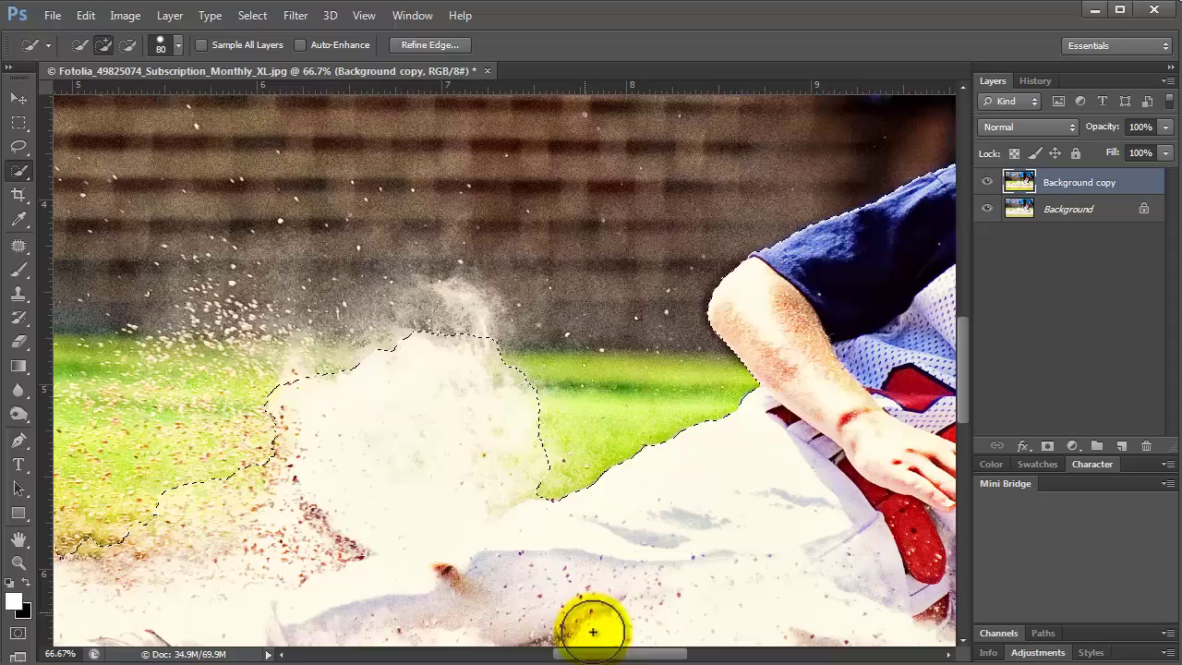
pyautogui.moveTo(614, 654); pyautogui.dragTo(425, 654)
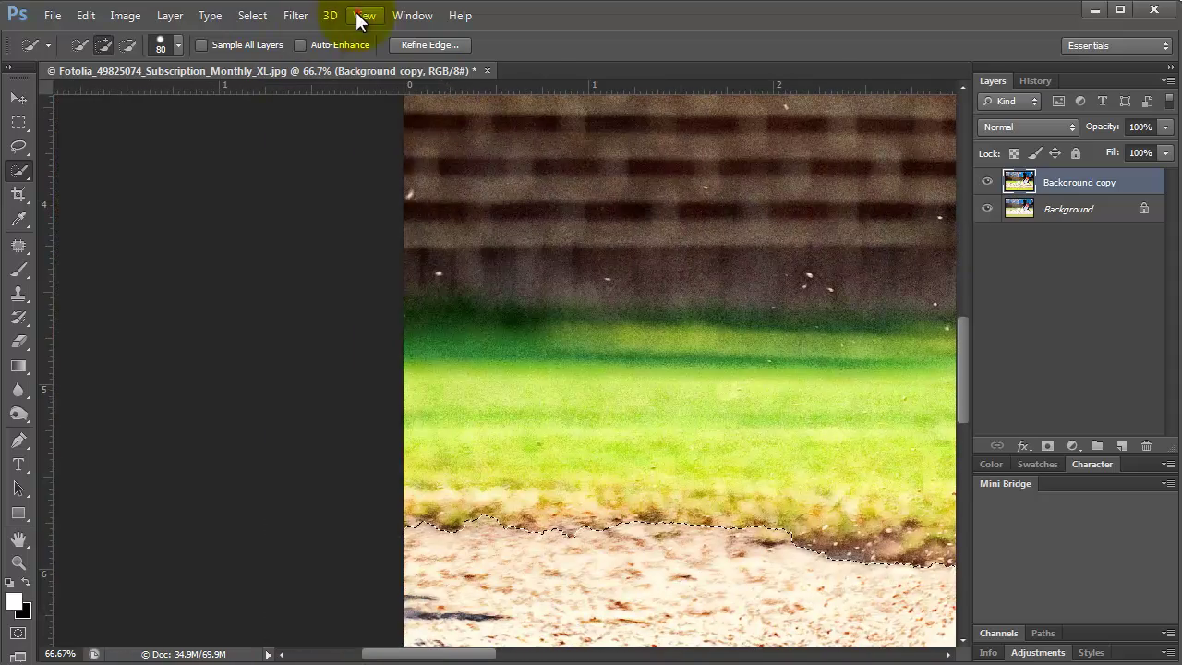
pyautogui.click(362, 16)
pyautogui.click(388, 184)
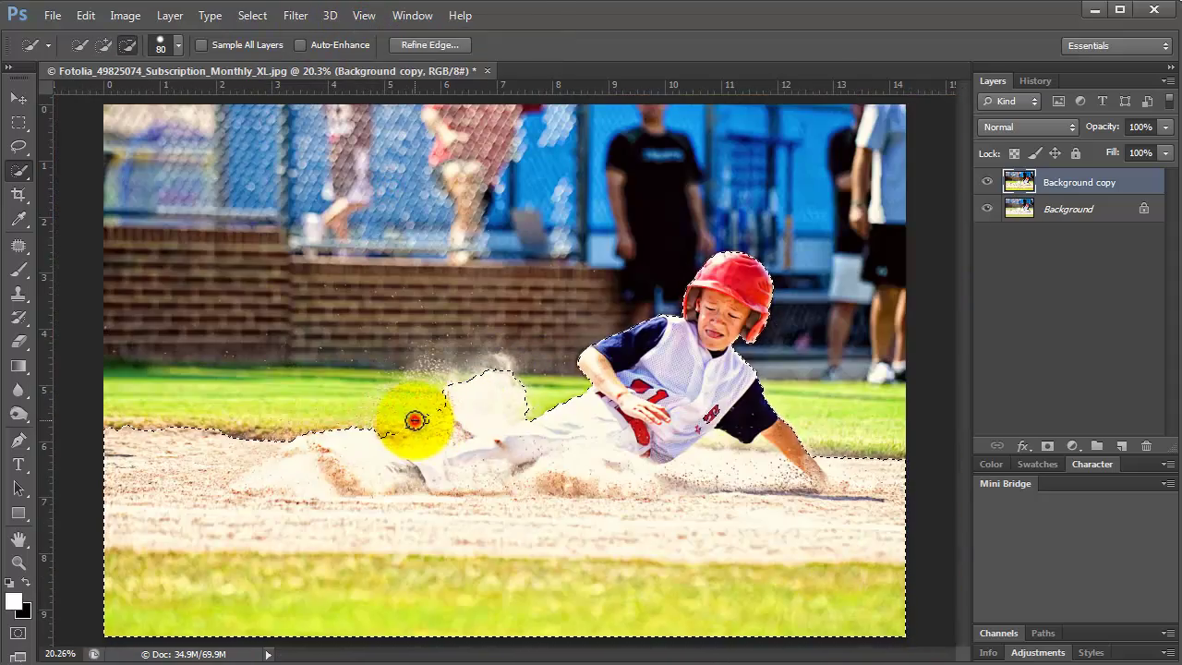
pyautogui.moveTo(360, 449)
pyautogui.mouseDown()
pyautogui.moveTo(282, 424)
pyautogui.moveTo(277, 438)
pyautogui.moveTo(126, 449)
pyautogui.mouseUp()
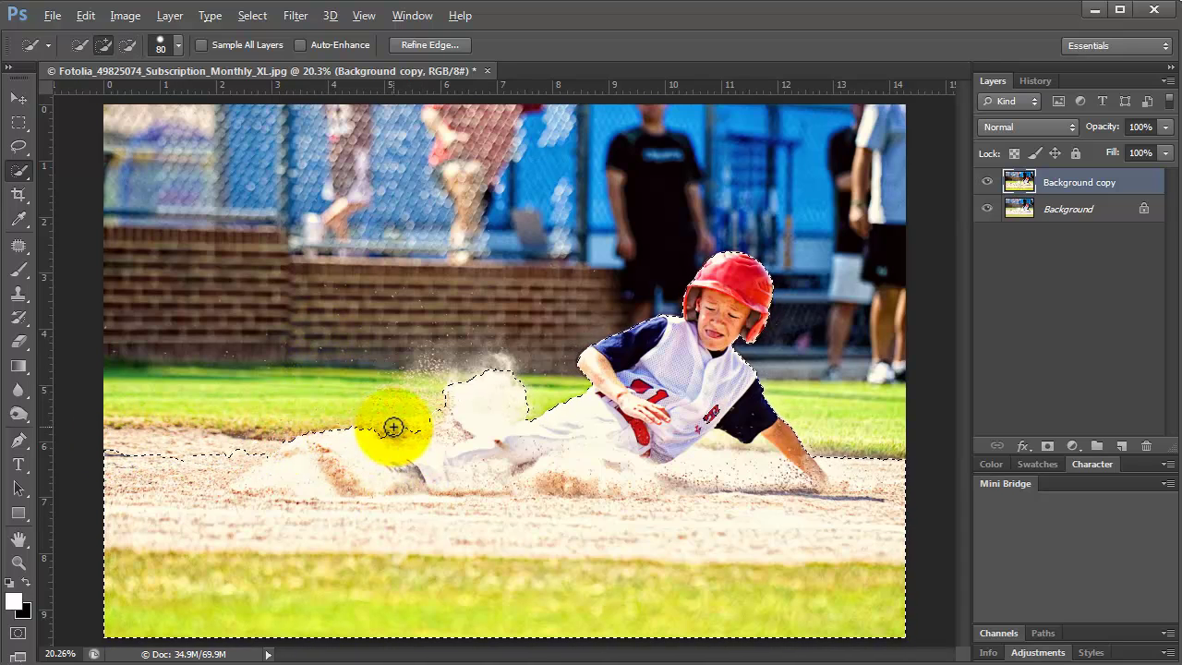
pyautogui.keyDown('alt'); pyautogui.click(403, 424); pyautogui.keyUp('alt')
# Refine Edge on White with Smart Radius 7.5 px and 0.7 px feather, then hide Background.
pyautogui.click(424, 44)
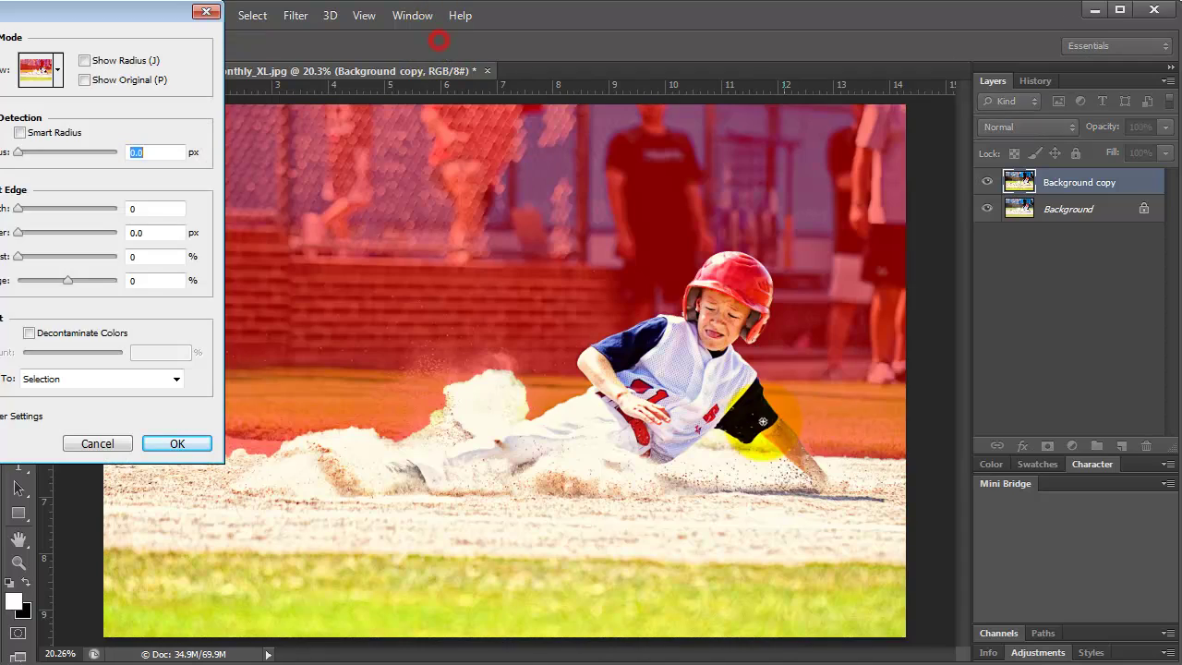
pyautogui.click(46, 70)
pyautogui.click(26, 225)
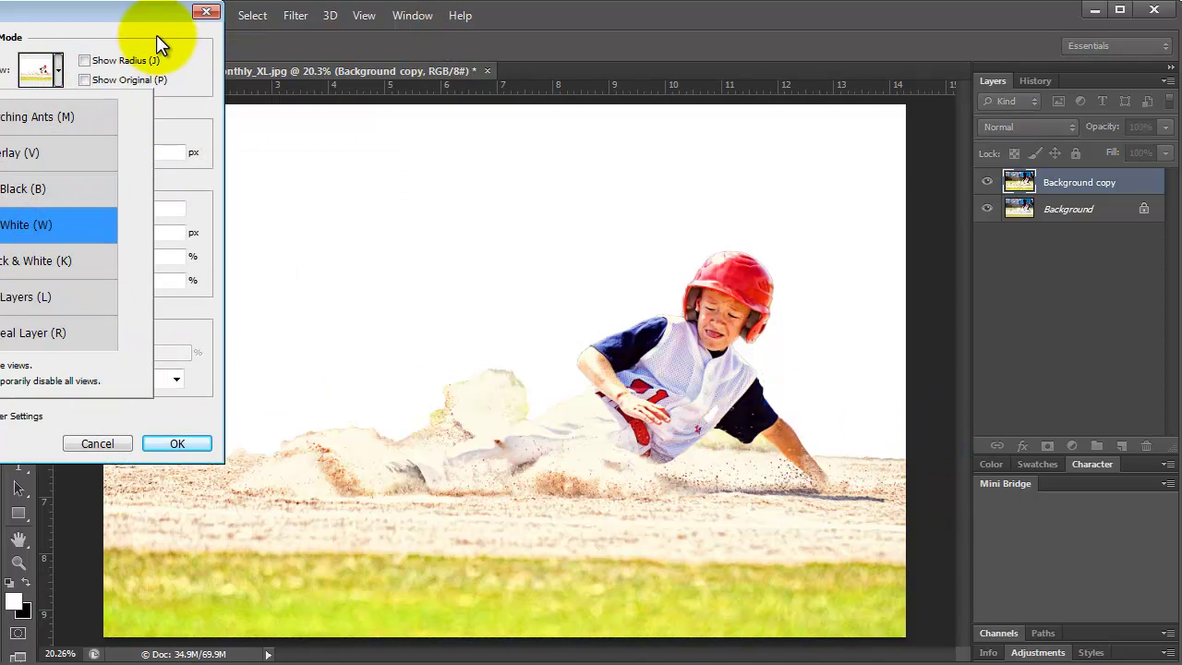
pyautogui.moveTo(152, 14); pyautogui.dragTo(285, 18)
pyautogui.click(153, 135)
pyautogui.moveTo(151, 156); pyautogui.dragTo(176, 159)
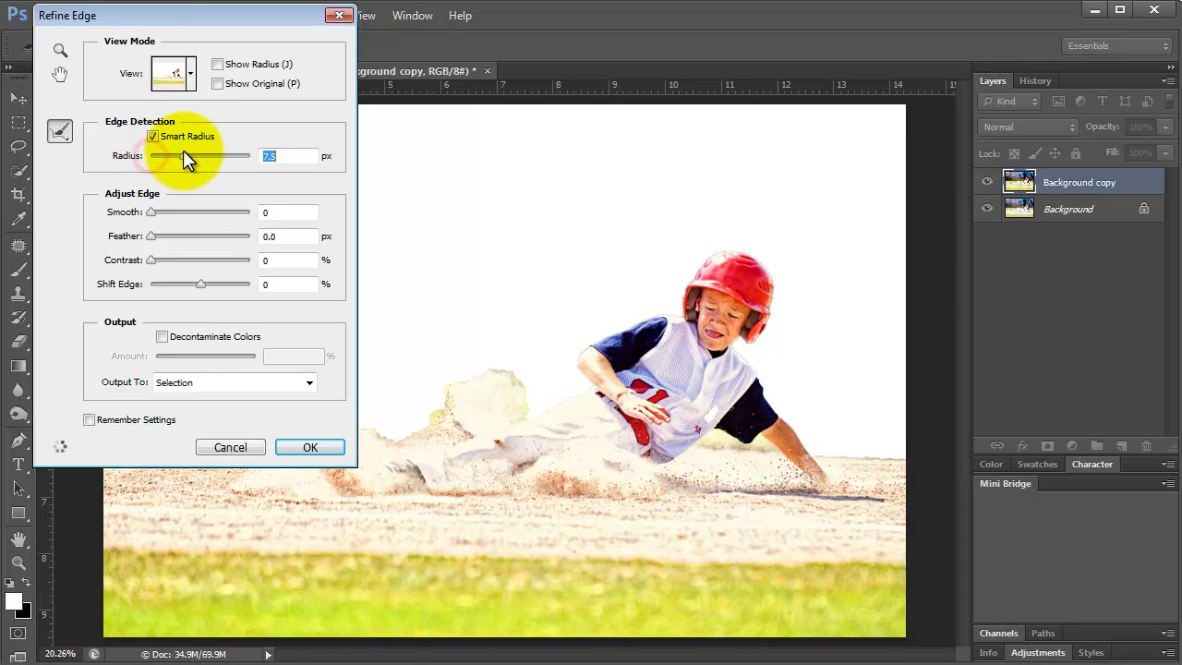
pyautogui.moveTo(152, 236); pyautogui.dragTo(154, 216)
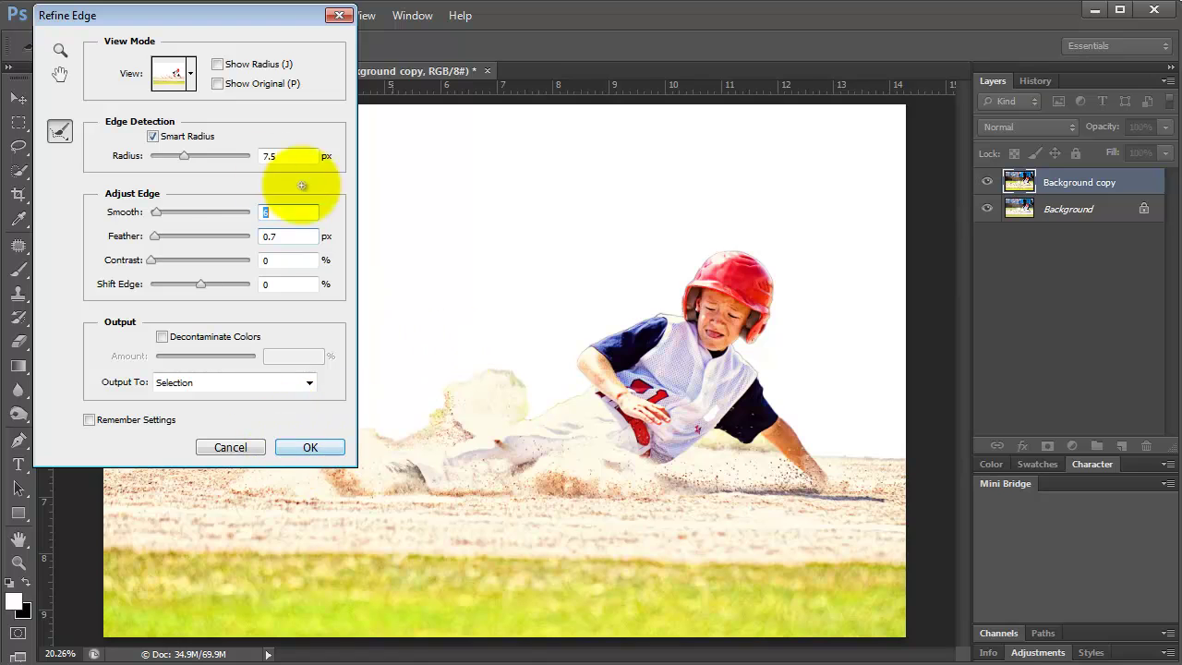
pyautogui.click(310, 448)
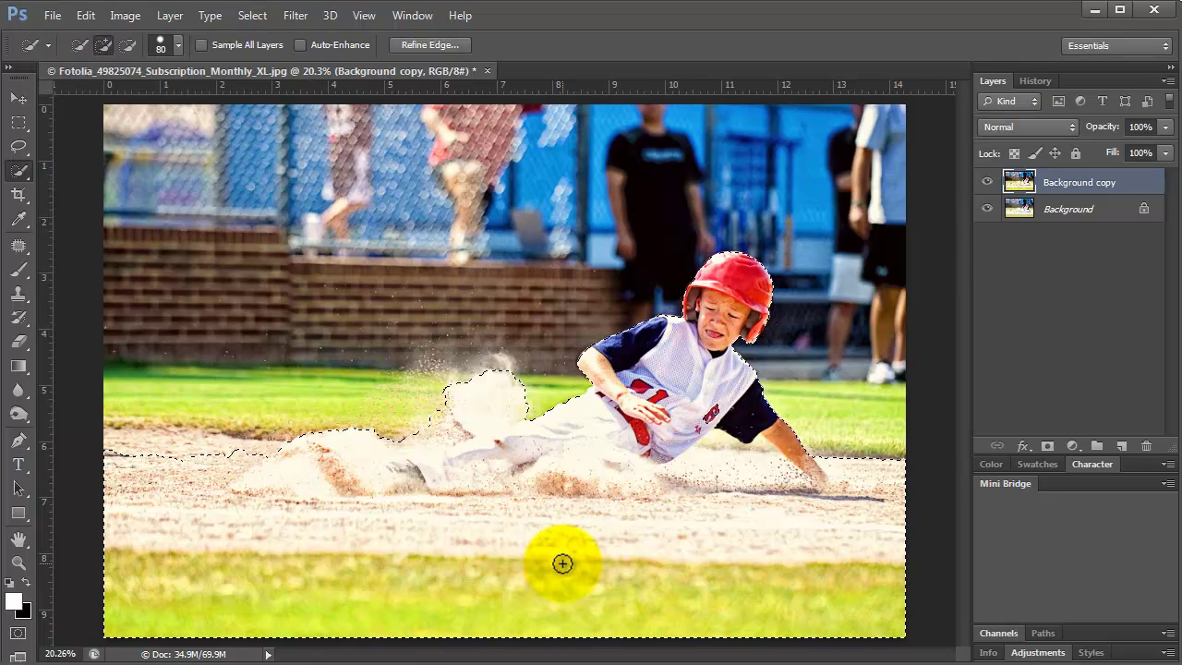
pyautogui.click(986, 209)
# Mask the selection, duplicate the masked layer, hide the first copy, and Gaussian-blur the mask 0.8 px.
pyautogui.click(1047, 447)
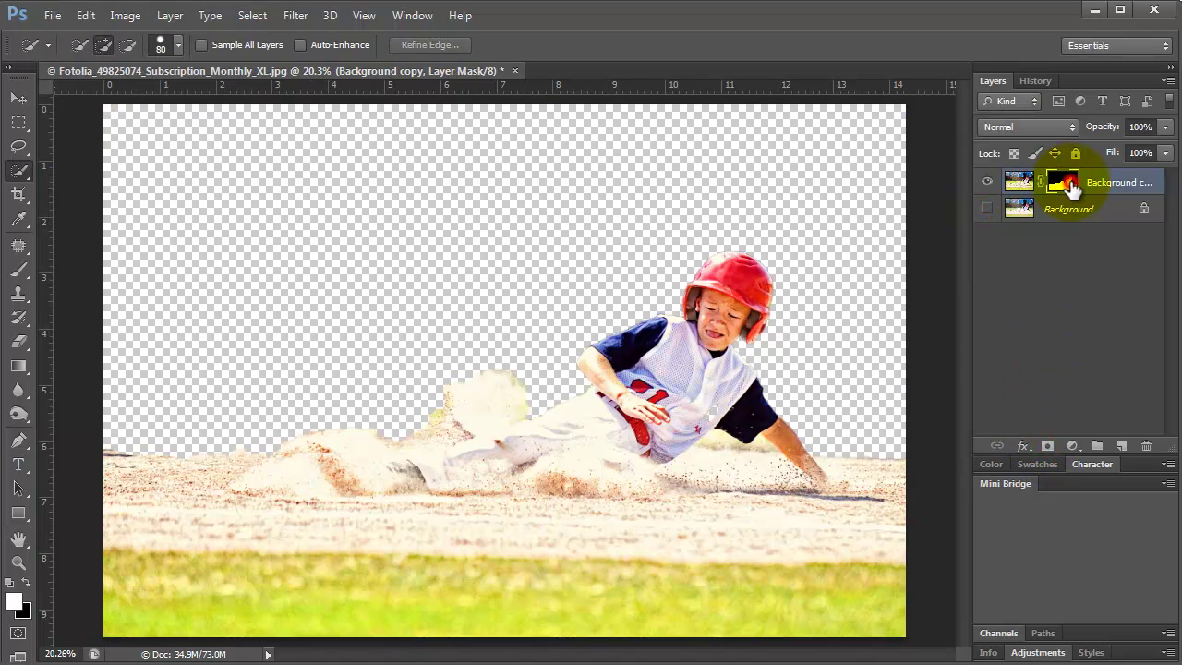
pyautogui.moveTo(1097, 184); pyautogui.dragTo(1121, 446)
pyautogui.click(987, 209)
pyautogui.click(296, 17)
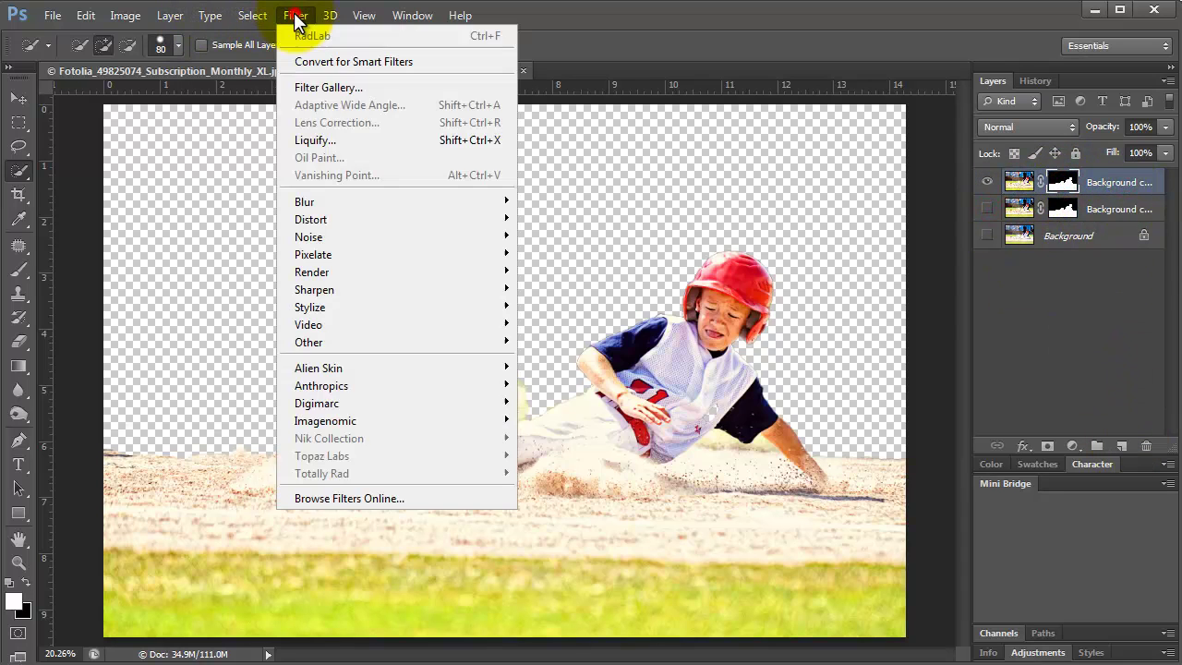
pyautogui.moveTo(307, 194)
pyautogui.click(591, 360)
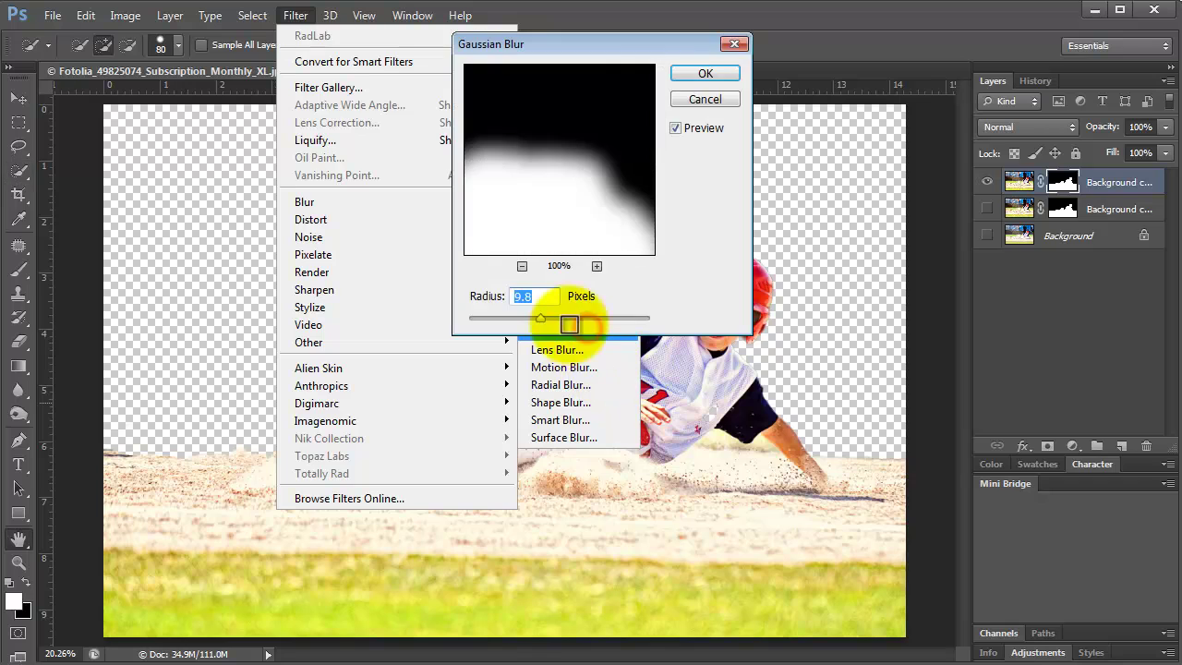
pyautogui.moveTo(538, 318); pyautogui.dragTo(476, 331)
pyautogui.click(728, 76)
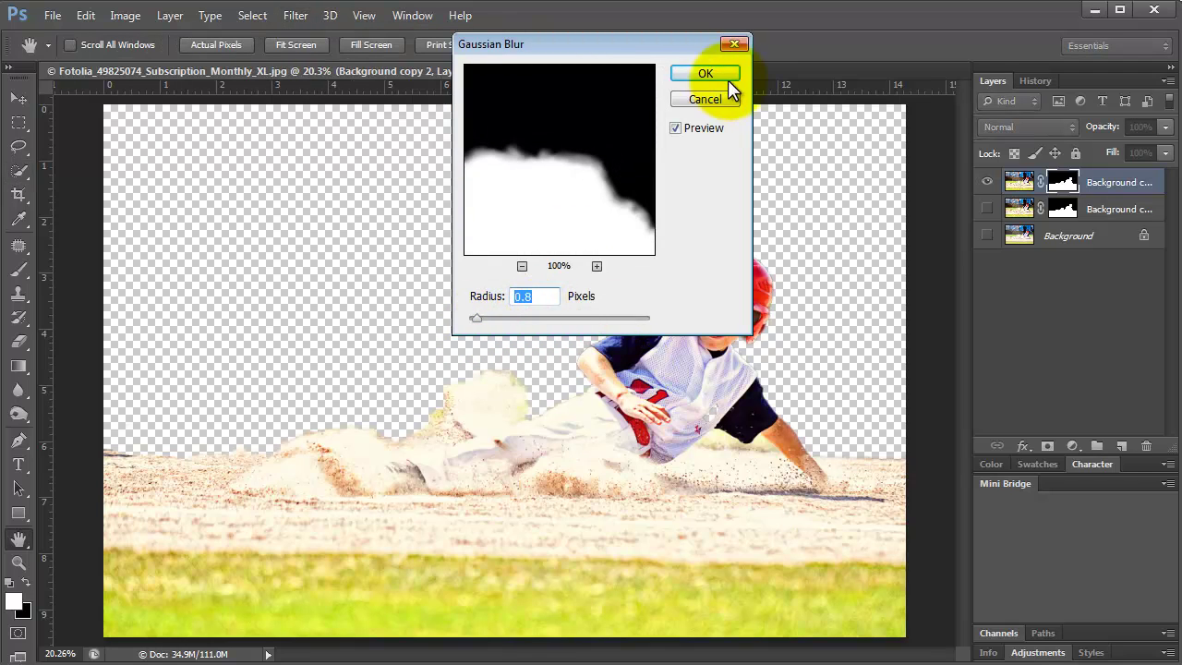
# Set the top layer mask's Levels black input to 106 and start Save As.
pyautogui.press('w')
pyautogui.click(1067, 182)
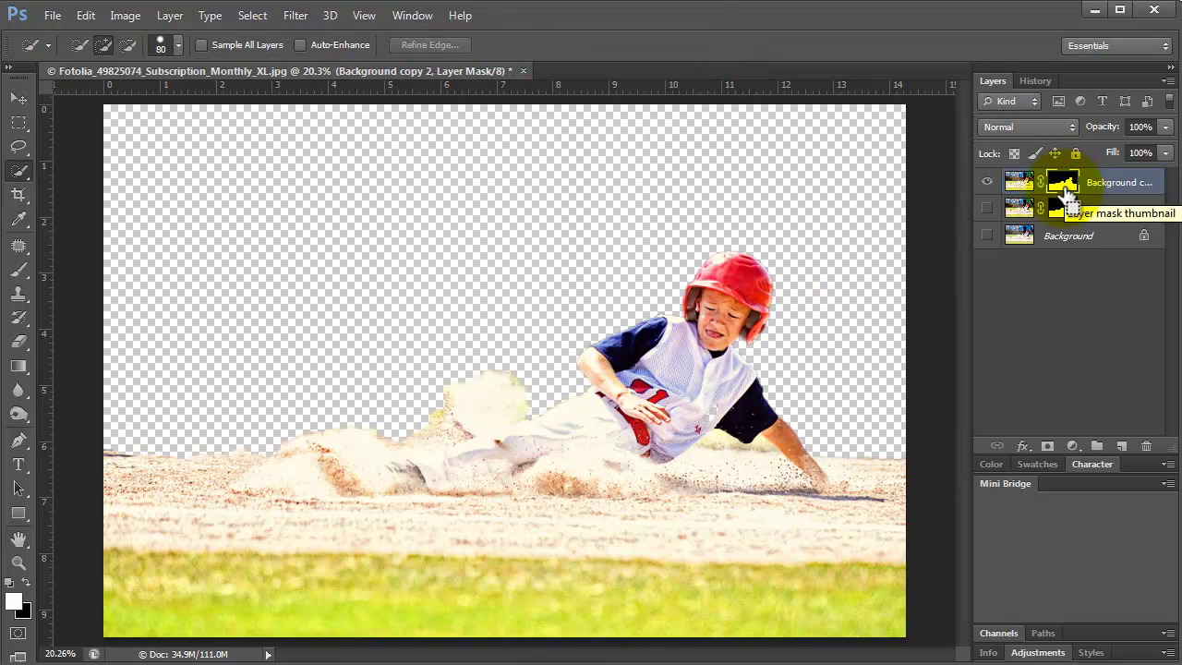
pyautogui.hotkey('ctrl', 'l')
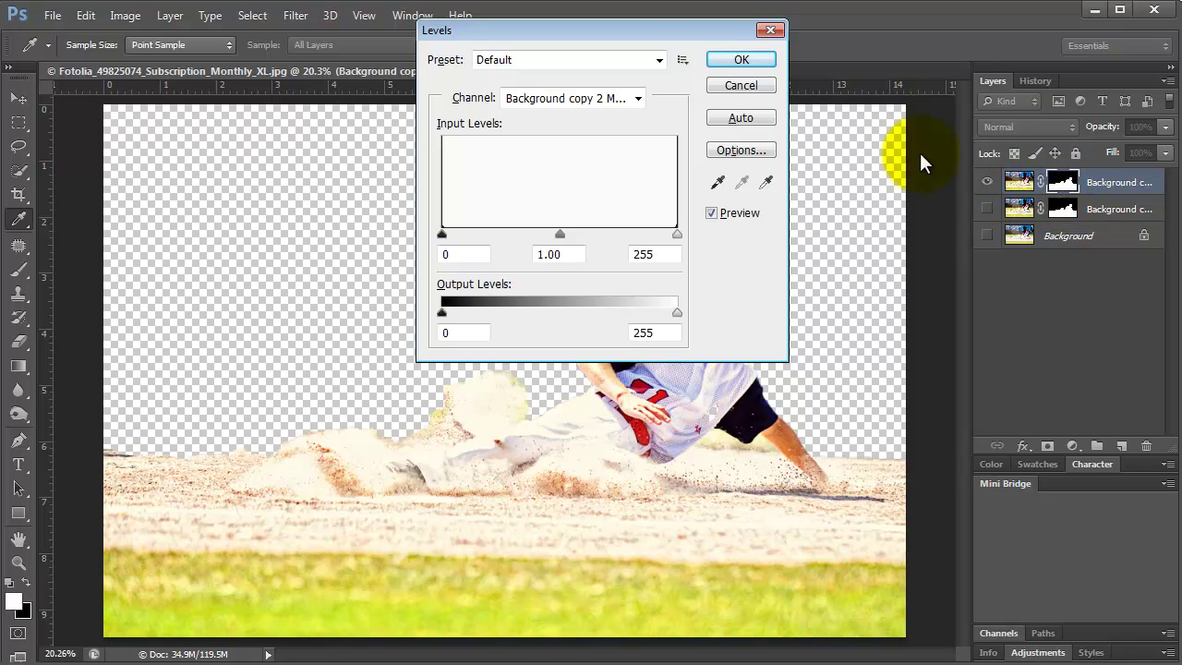
pyautogui.moveTo(613, 34); pyautogui.dragTo(441, 144)
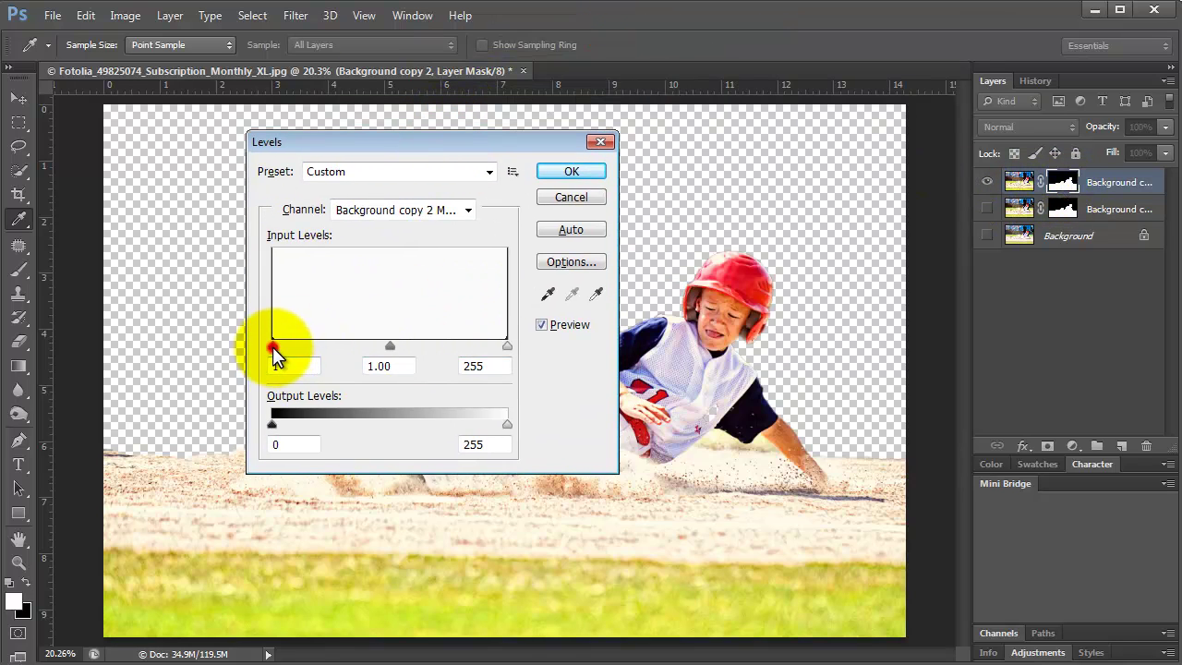
pyautogui.moveTo(272, 347); pyautogui.dragTo(369, 358)
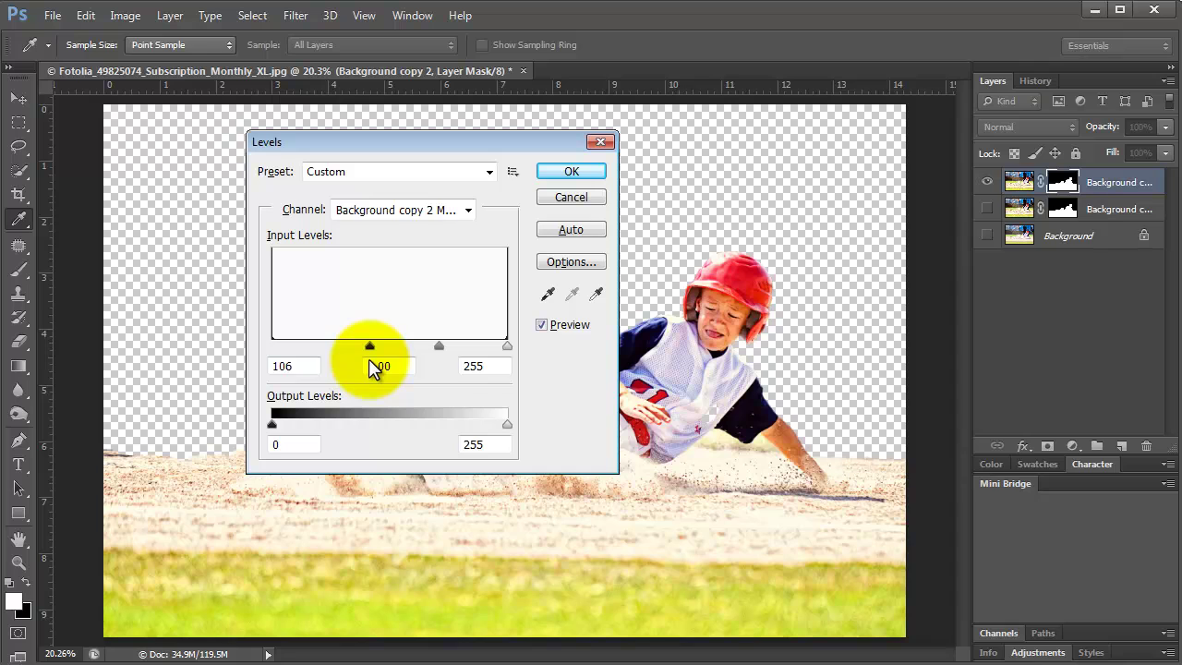
pyautogui.click(571, 166)
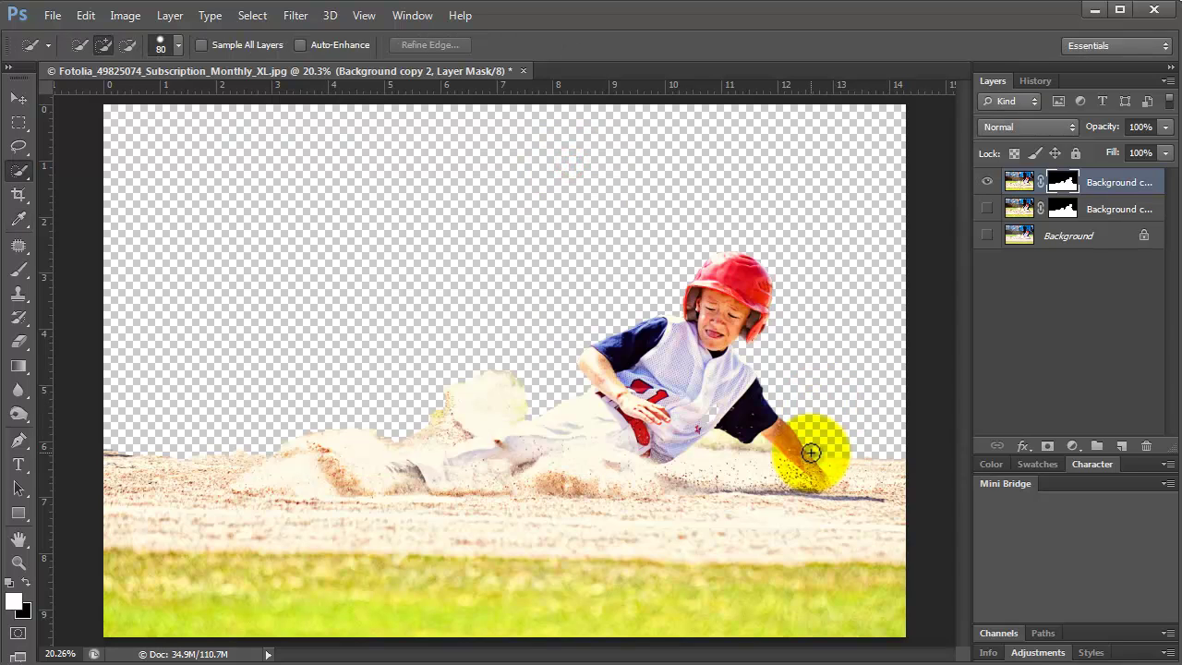
pyautogui.click(60, 16)
# Save as siding-into-first.psd, replacing the existing file.
pyautogui.click(47, 215)
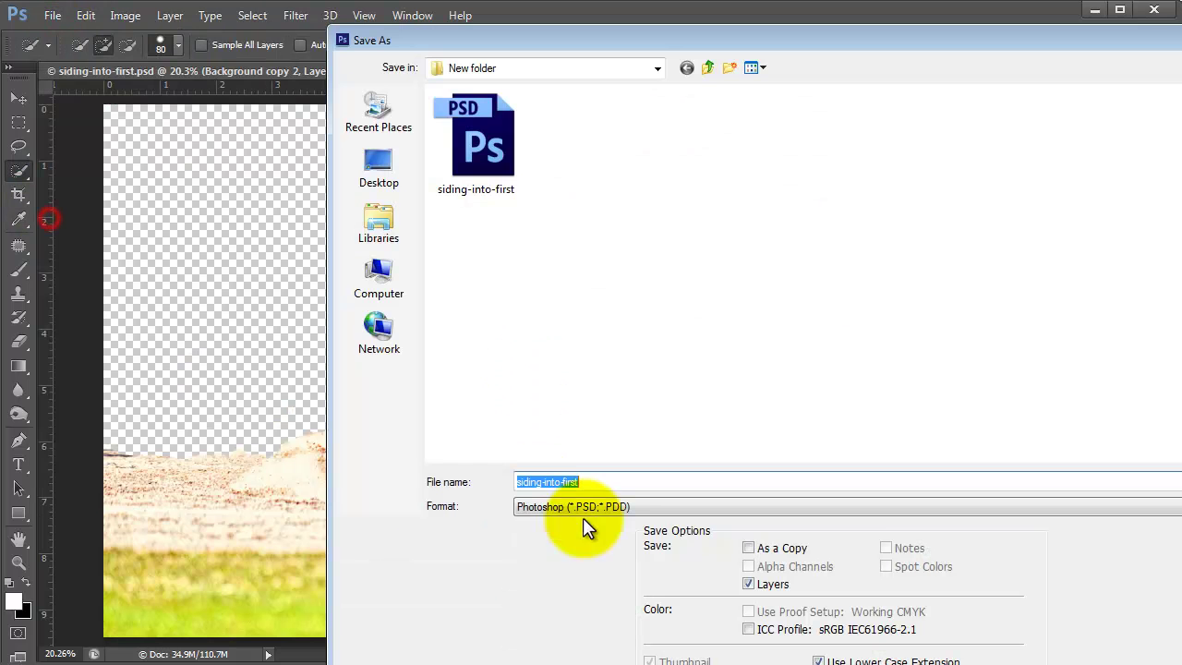
pyautogui.click(1179, 462)
pyautogui.click(532, 273)
pyautogui.click(783, 109)
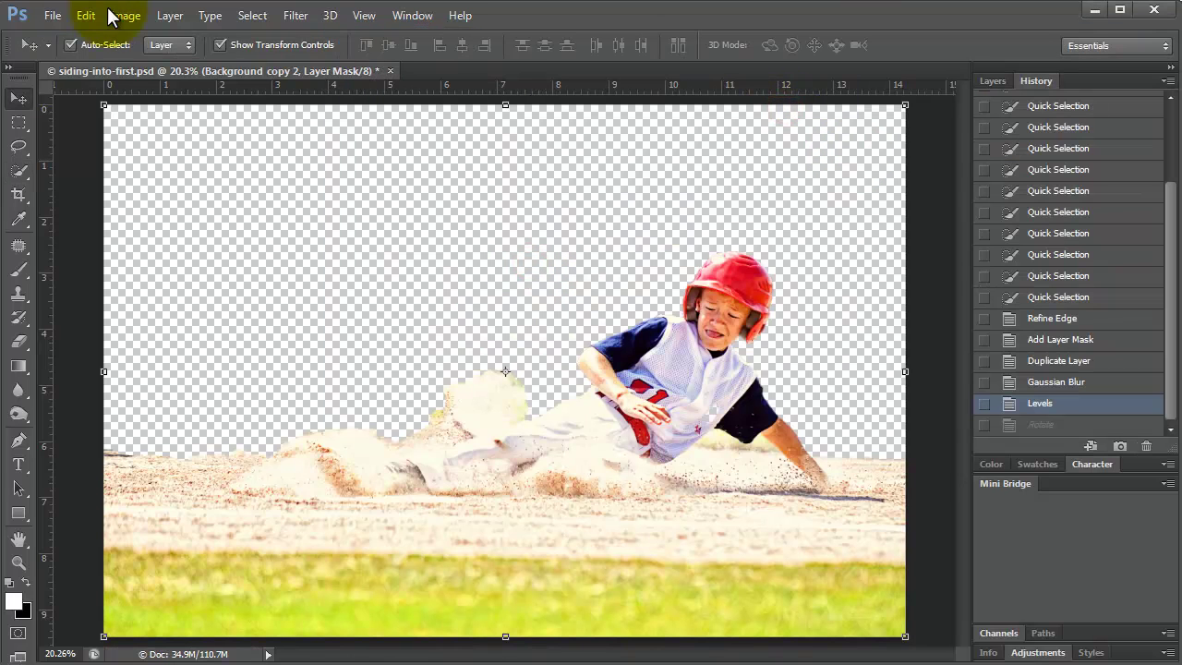
# Rotate the canvas 90° CCW, fit on screen, and shift and tilt the boy layer about -1.67°.
pyautogui.click(124, 19)
pyautogui.moveTo(184, 184)
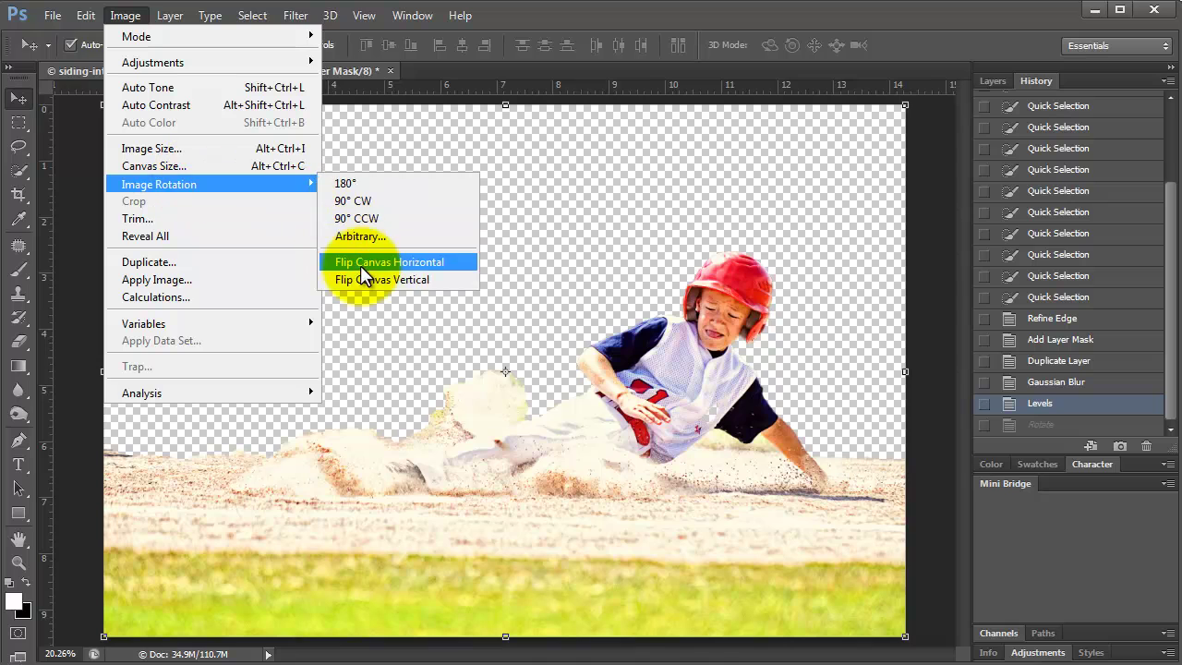
pyautogui.click(355, 215)
pyautogui.click(363, 14)
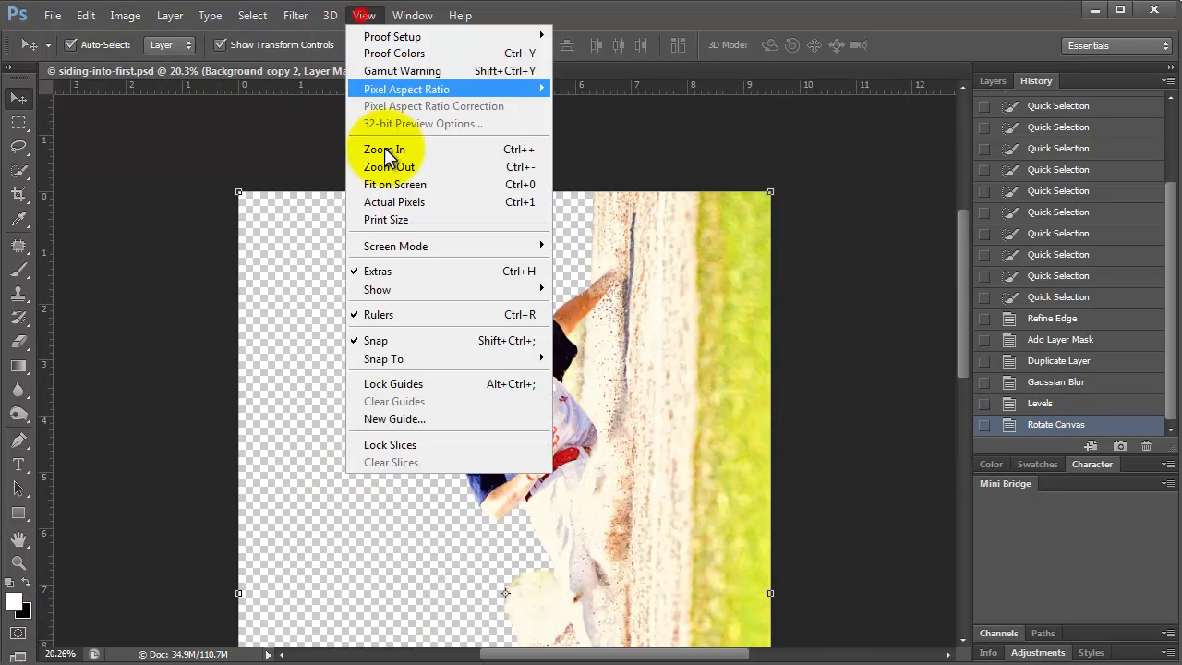
pyautogui.click(403, 186)
pyautogui.moveTo(586, 374); pyautogui.dragTo(631, 374)
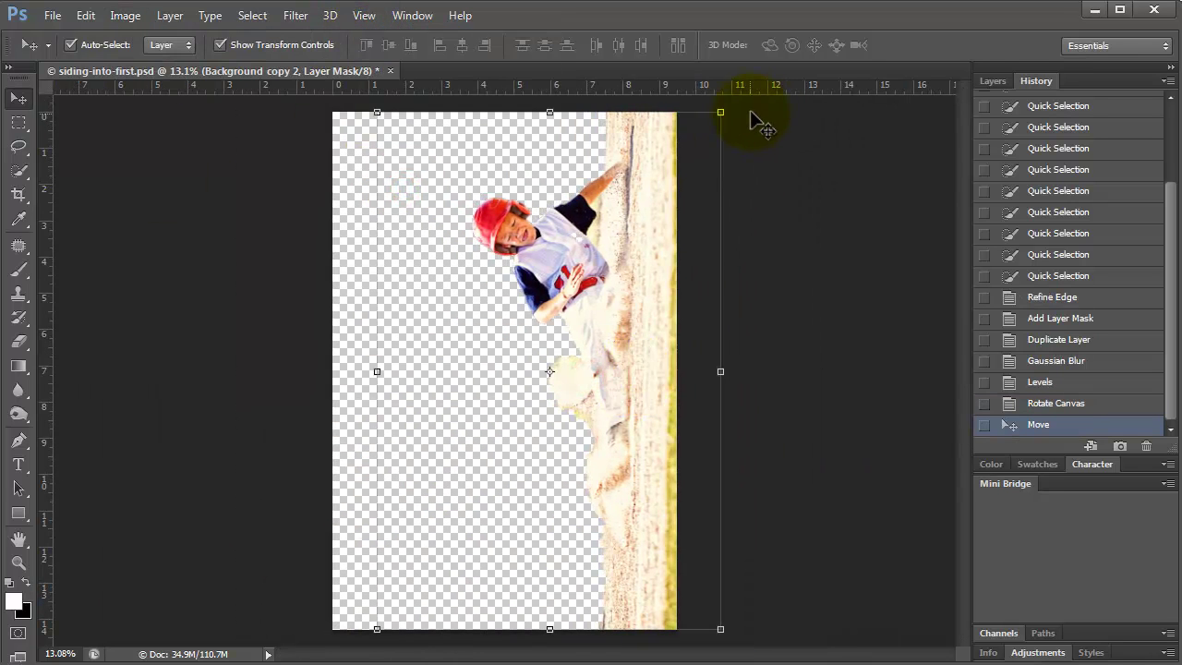
pyautogui.moveTo(744, 111); pyautogui.dragTo(737, 107)
pyautogui.moveTo(475, 345); pyautogui.dragTo(499, 339)
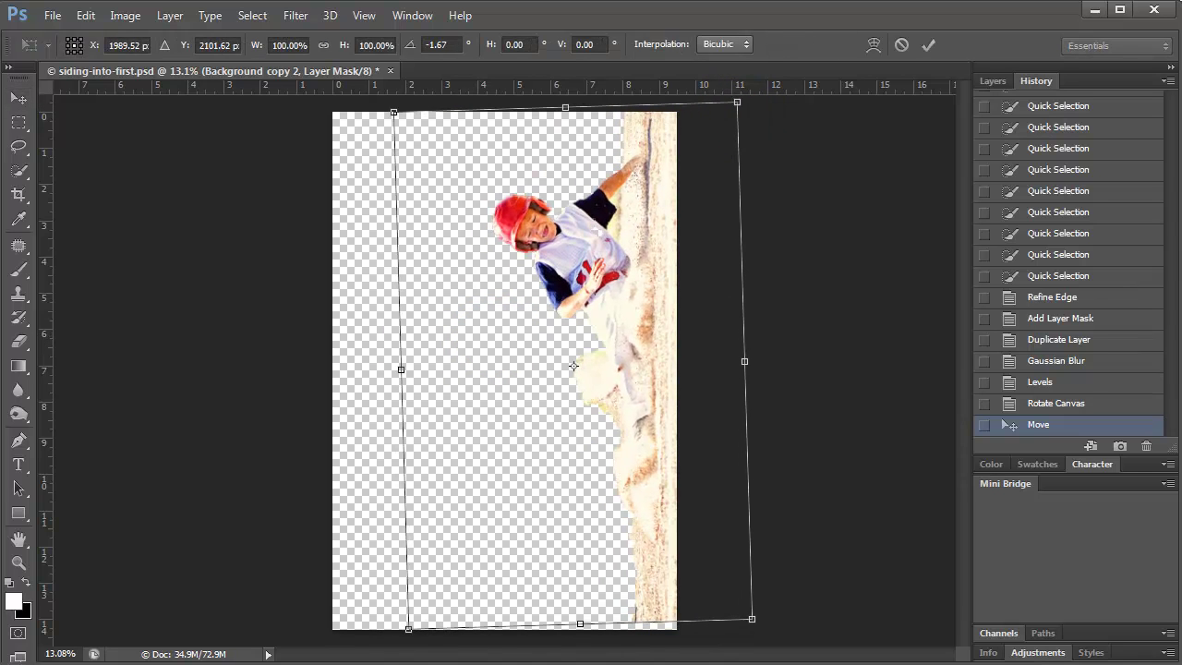
pyautogui.press('Return')
pyautogui.click(19, 194)
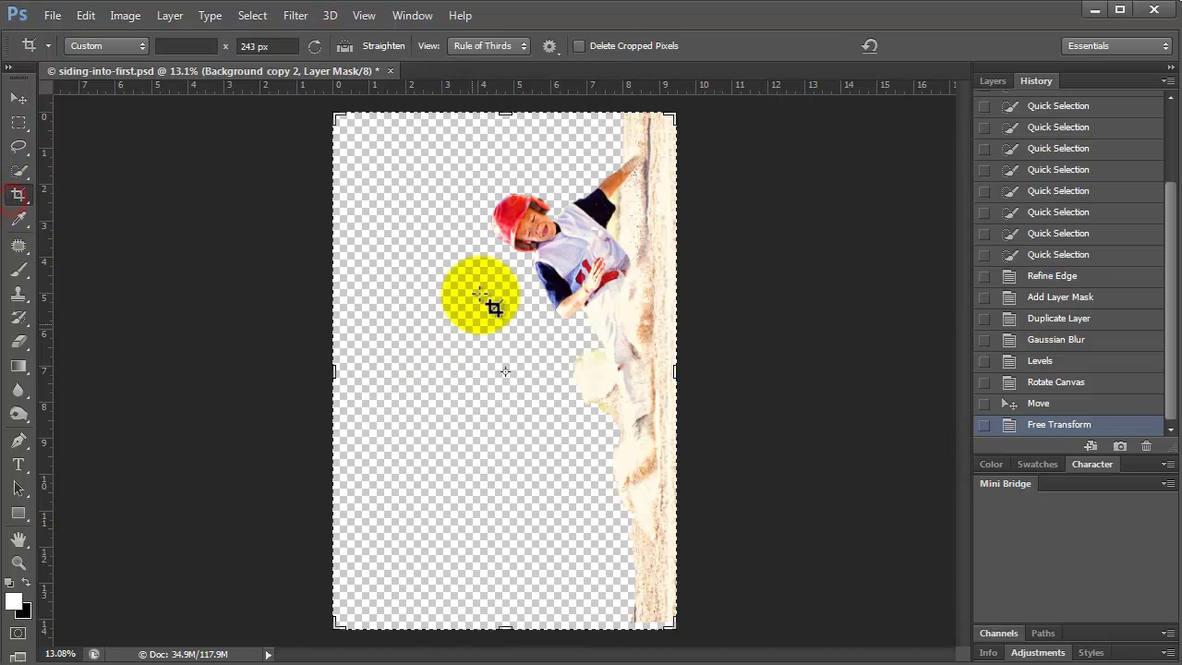
# Crop at Original Ratio from the lower left to a narrower portrait frame around the boy.
pyautogui.moveTo(337, 621); pyautogui.dragTo(391, 585)
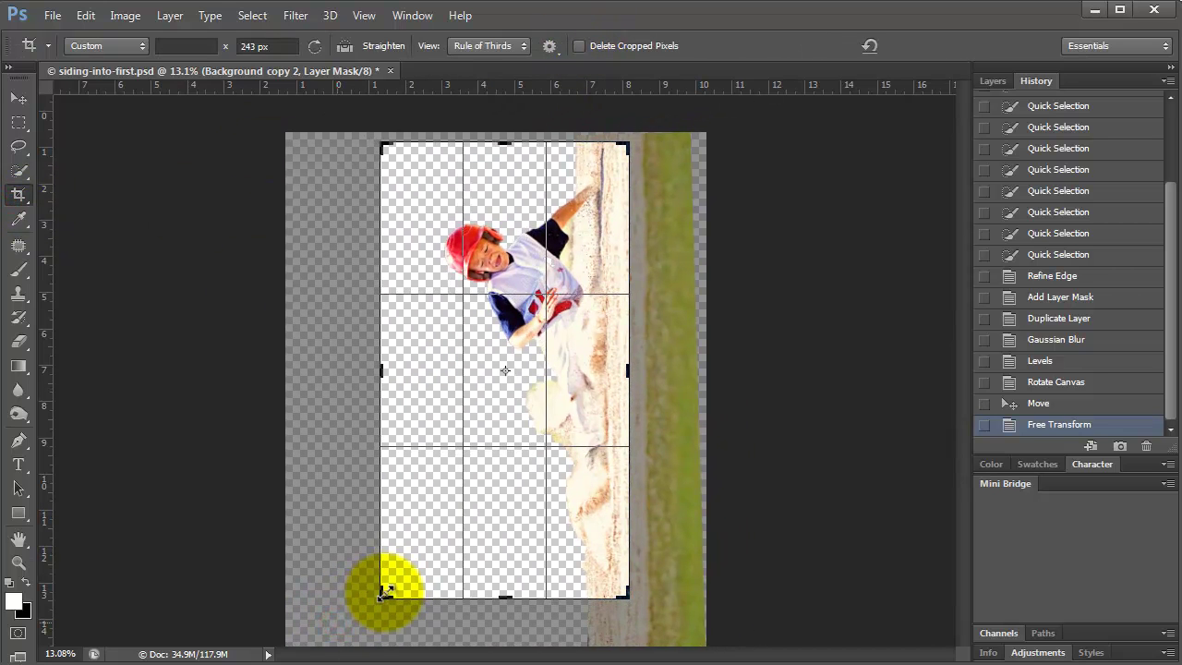
pyautogui.rightClick(434, 578)
pyautogui.click(467, 557)
pyautogui.click(106, 45)
pyautogui.click(97, 78)
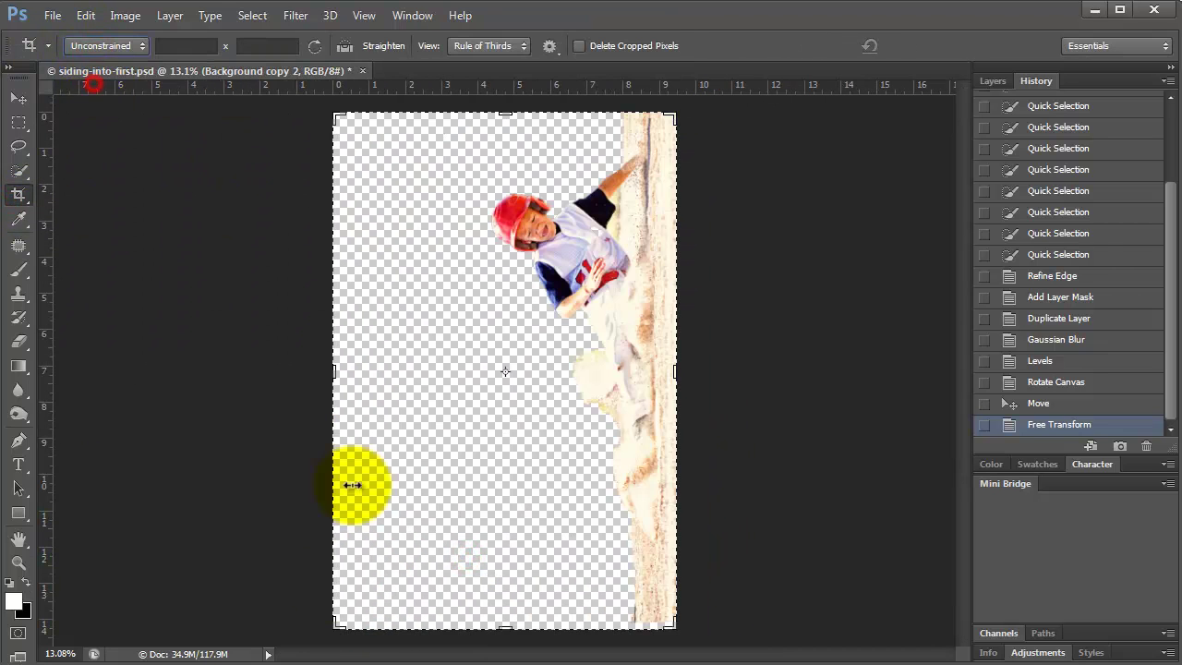
pyautogui.click(120, 44)
pyautogui.click(105, 79)
pyautogui.moveTo(330, 621); pyautogui.dragTo(379, 565)
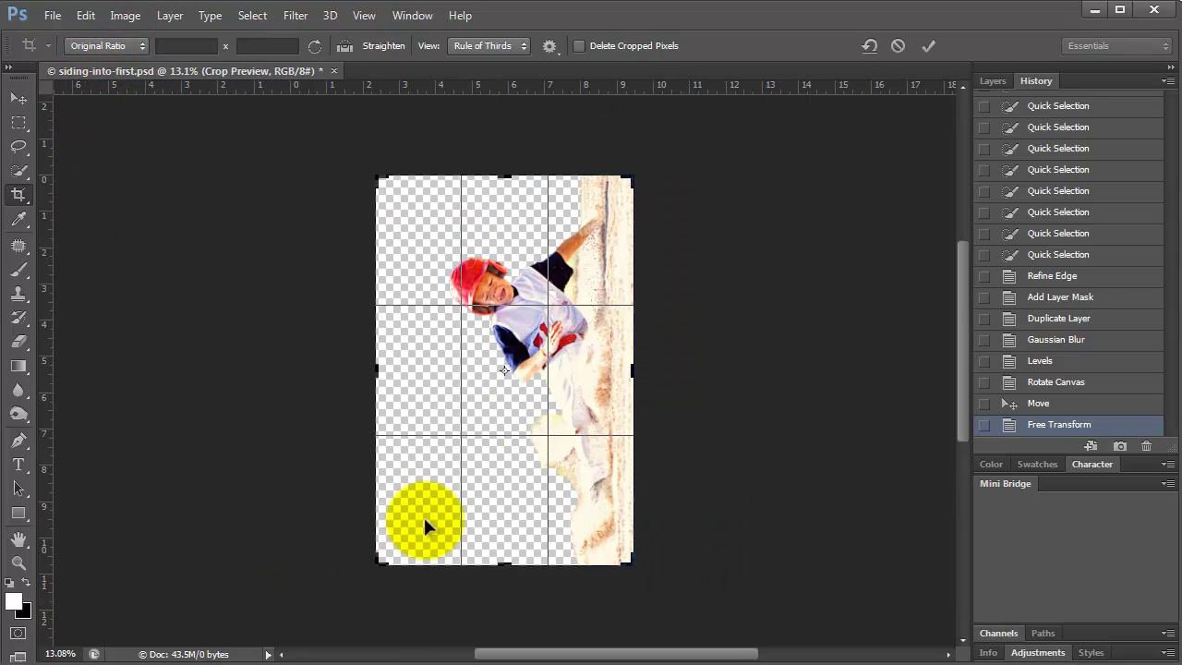
pyautogui.moveTo(491, 388); pyautogui.dragTo(556, 388)
pyautogui.press('Return')
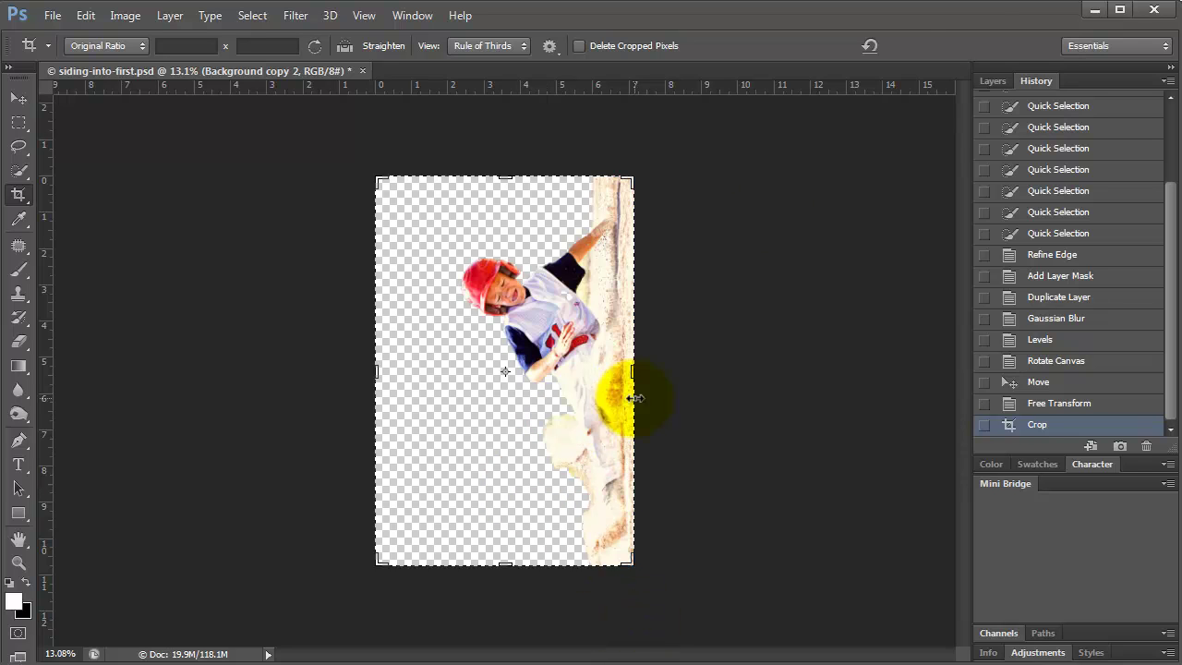
pyautogui.click(986, 81)
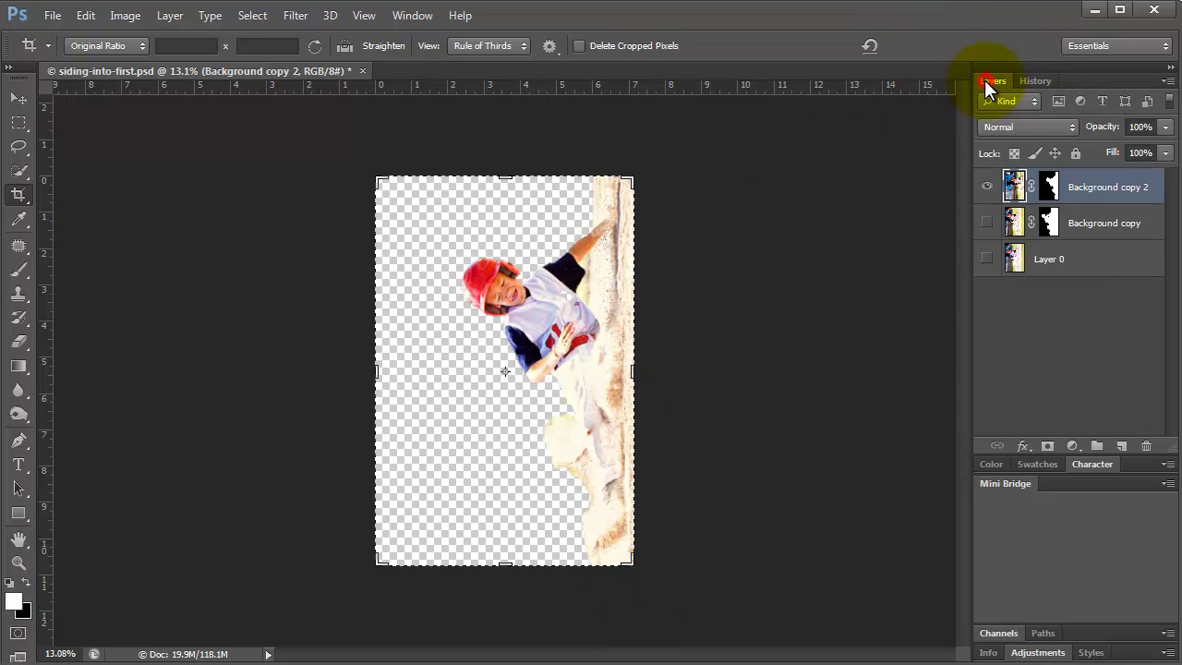
# Add a Curves 1 adjustment layer on top of the stack.
pyautogui.click(1077, 446)
pyautogui.click(1112, 153)
pyautogui.moveTo(1108, 305); pyautogui.dragTo(870, 261)
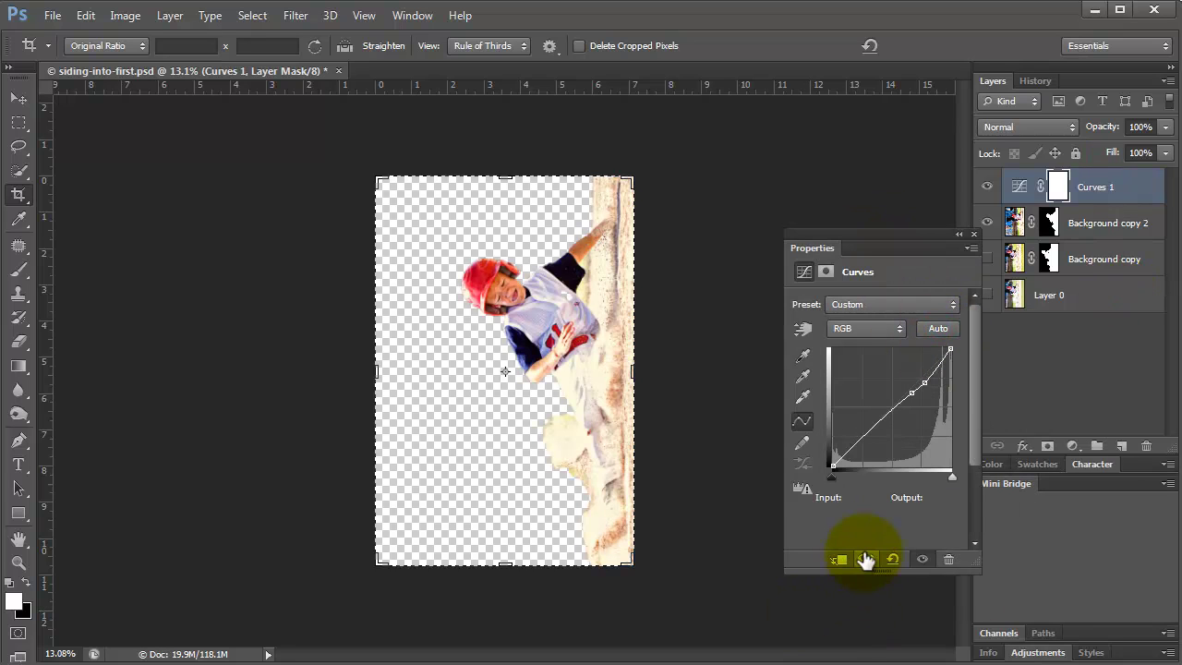
pyautogui.click(1121, 185)
pyautogui.click(973, 233)
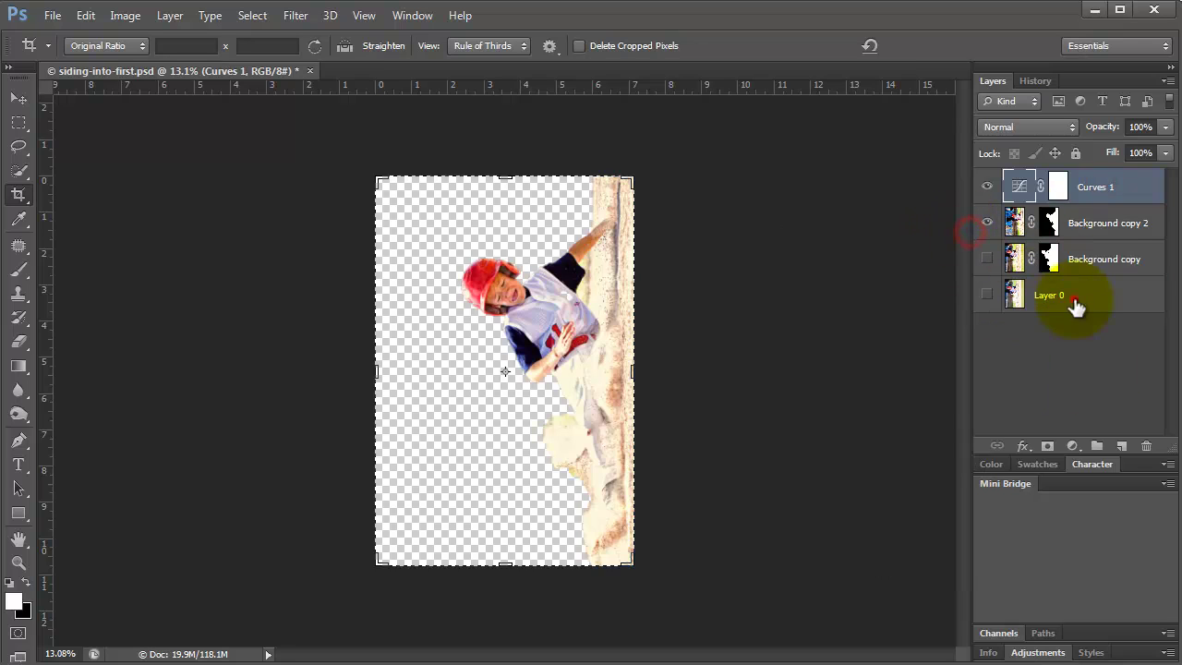
# Create Layer 1 above Layer 0 and fill it white with the Paint Bucket.
pyautogui.click(1076, 296)
pyautogui.click(1121, 446)
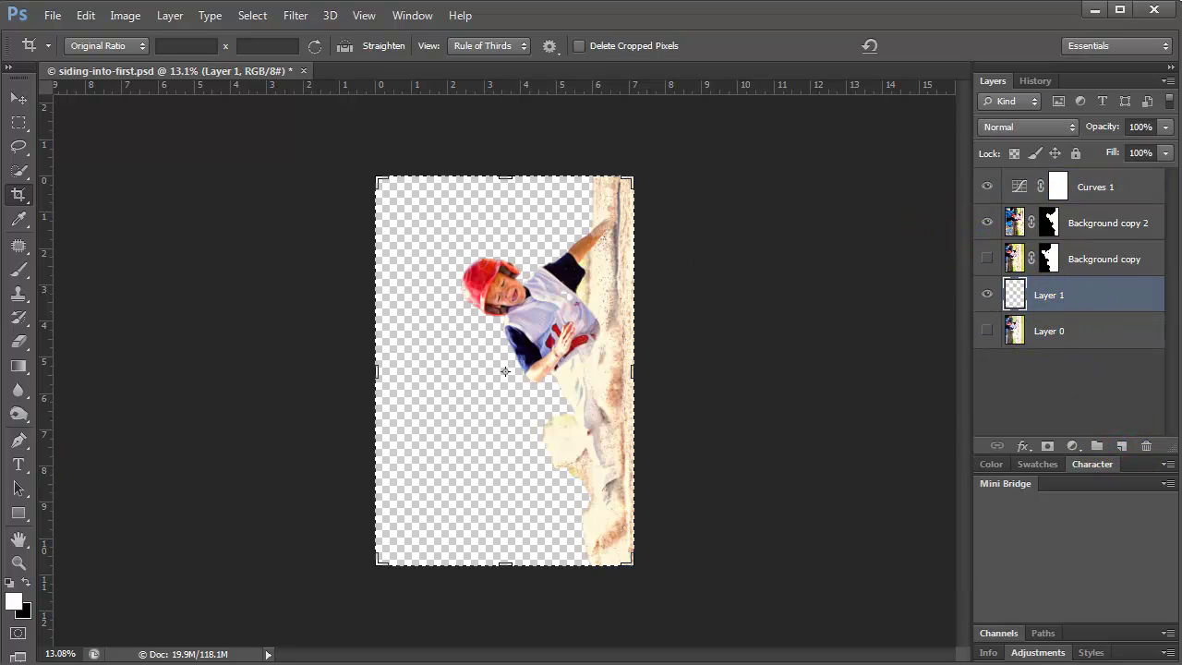
pyautogui.click(13, 600)
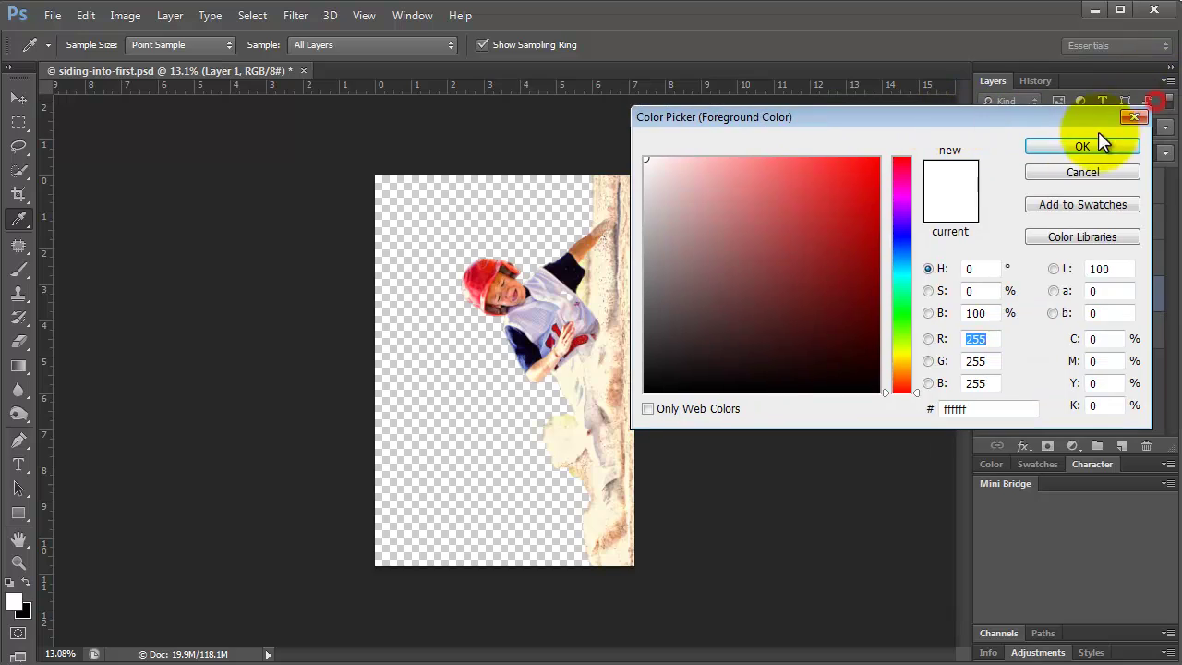
pyautogui.click(1094, 143)
pyautogui.moveTo(19, 365); pyautogui.dragTo(60, 387)
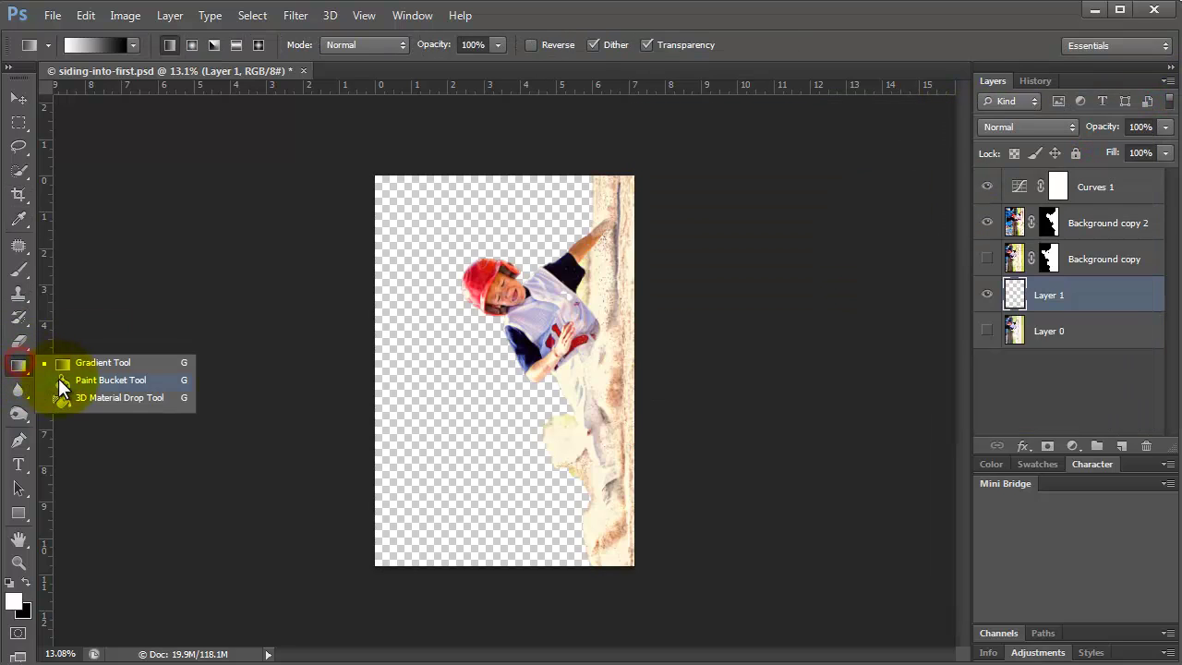
pyautogui.click(395, 255)
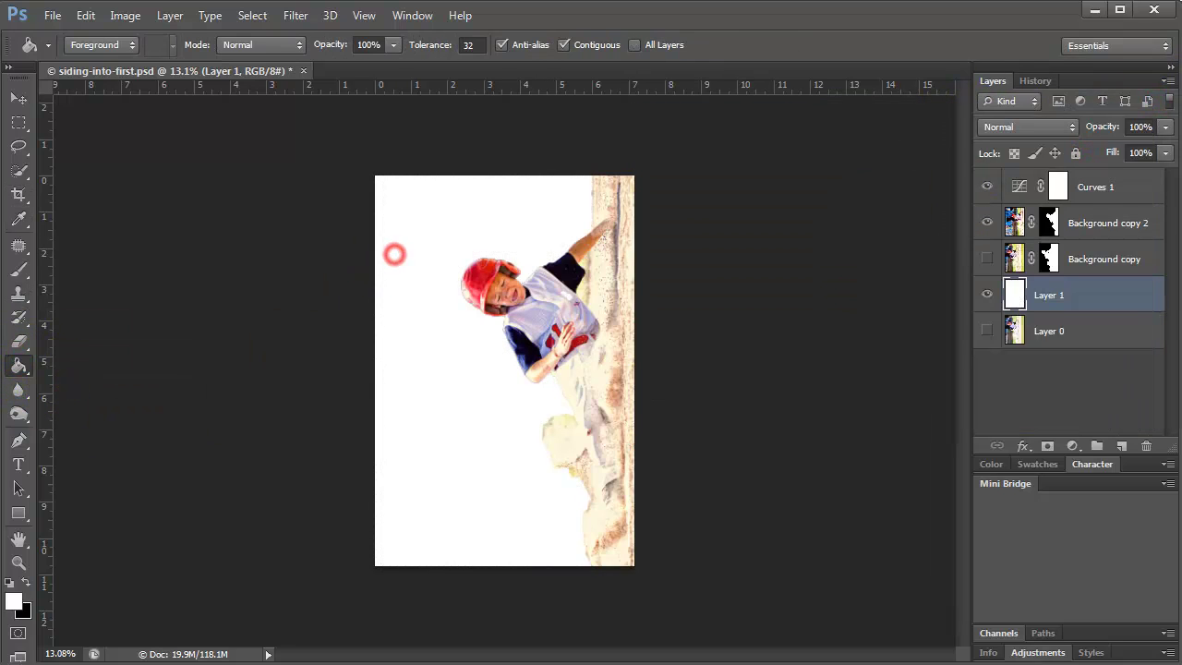
pyautogui.click(19, 562)
pyautogui.moveTo(512, 252); pyautogui.dragTo(513, 252)
# Set the Background copy 2 mask's Levels black input to 51.
pyautogui.click(1053, 224)
pyautogui.hotkey('ctrl', 'l')
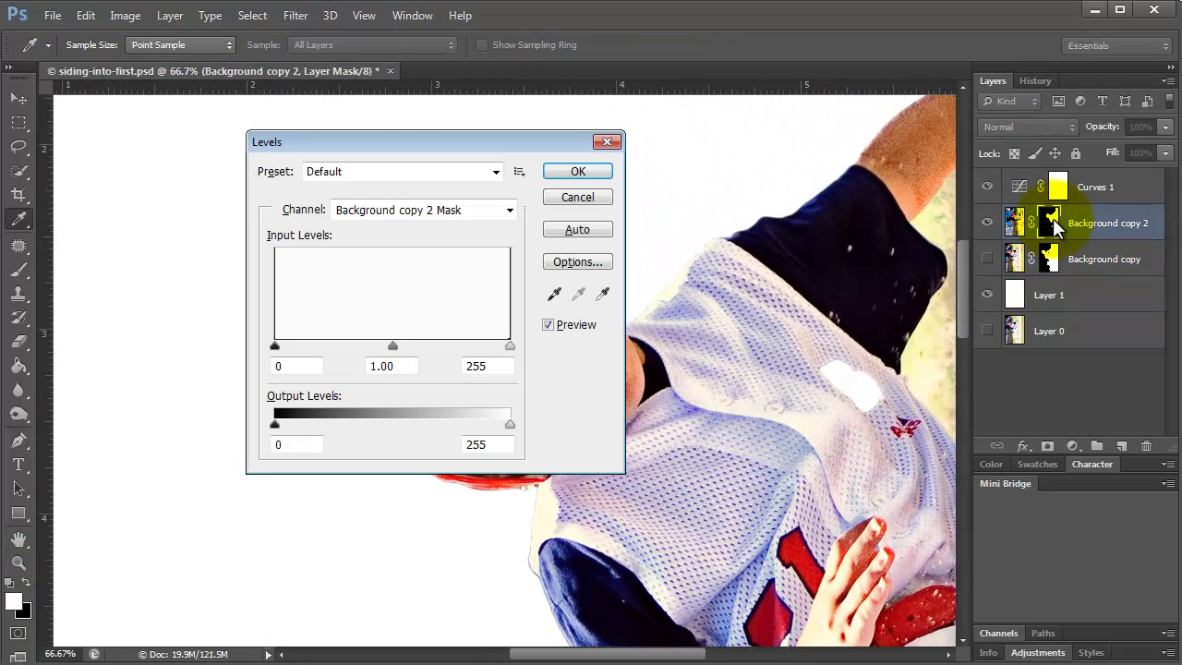
pyautogui.moveTo(386, 130); pyautogui.dragTo(749, 191)
pyautogui.click(633, 394)
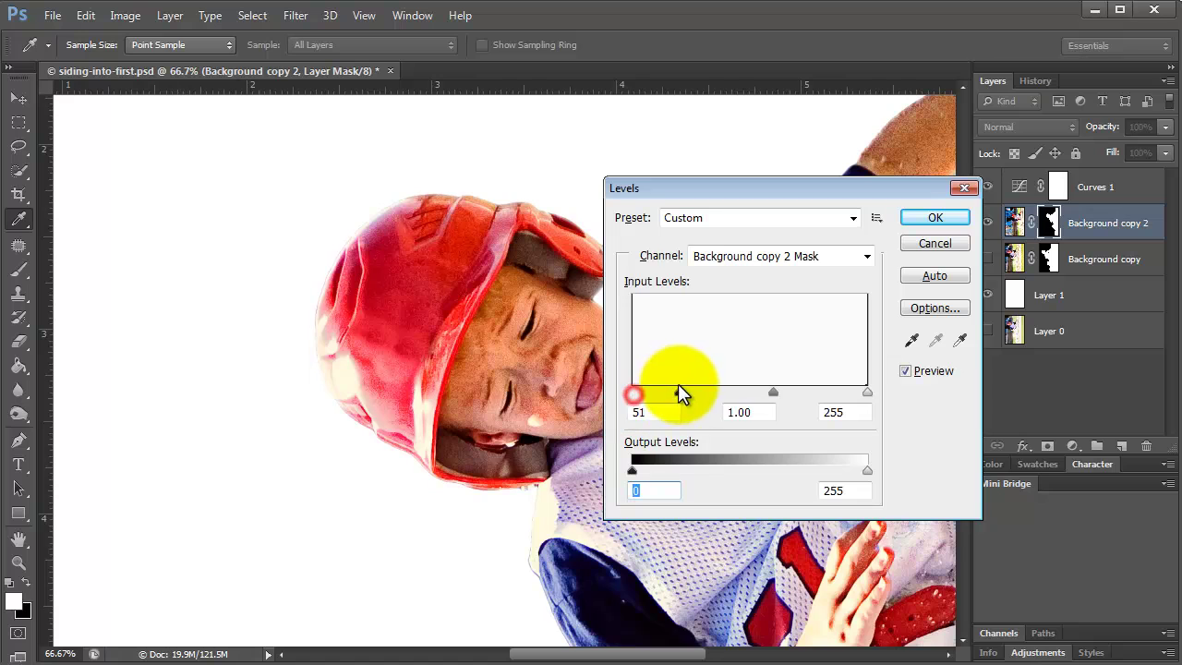
pyautogui.click(936, 217)
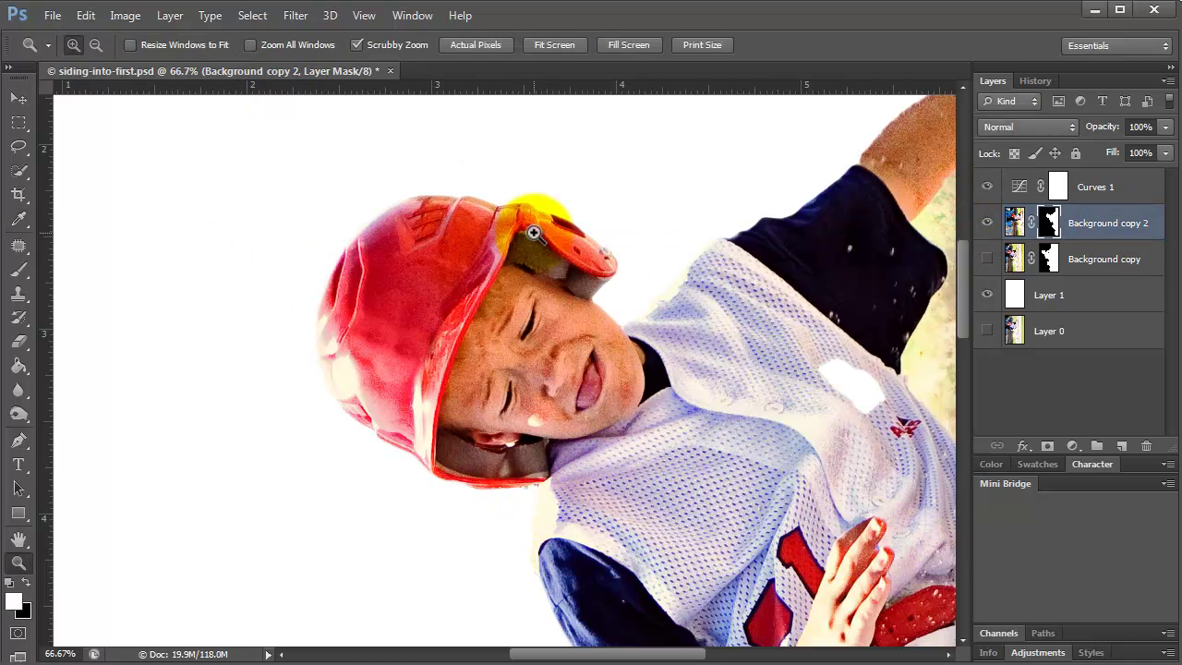
# Fit the image, zoom to the boy's face, and duplicate Background copy 2 as copy 3.
pyautogui.click(362, 17)
pyautogui.click(361, 182)
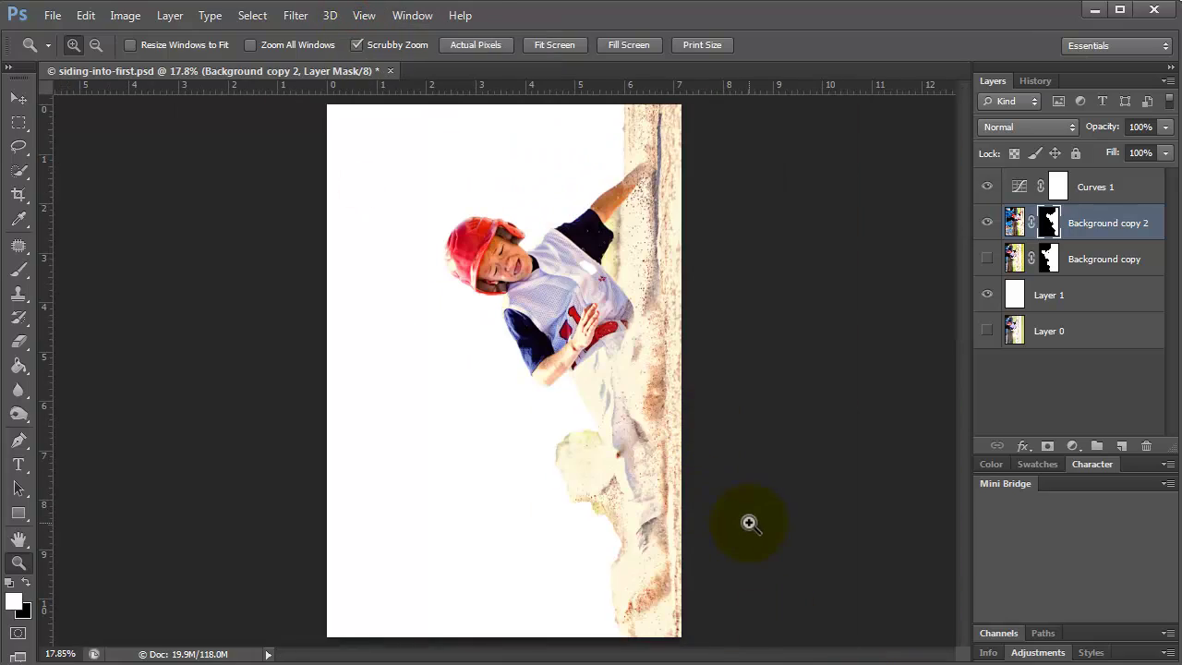
pyautogui.moveTo(503, 269); pyautogui.dragTo(937, 343)
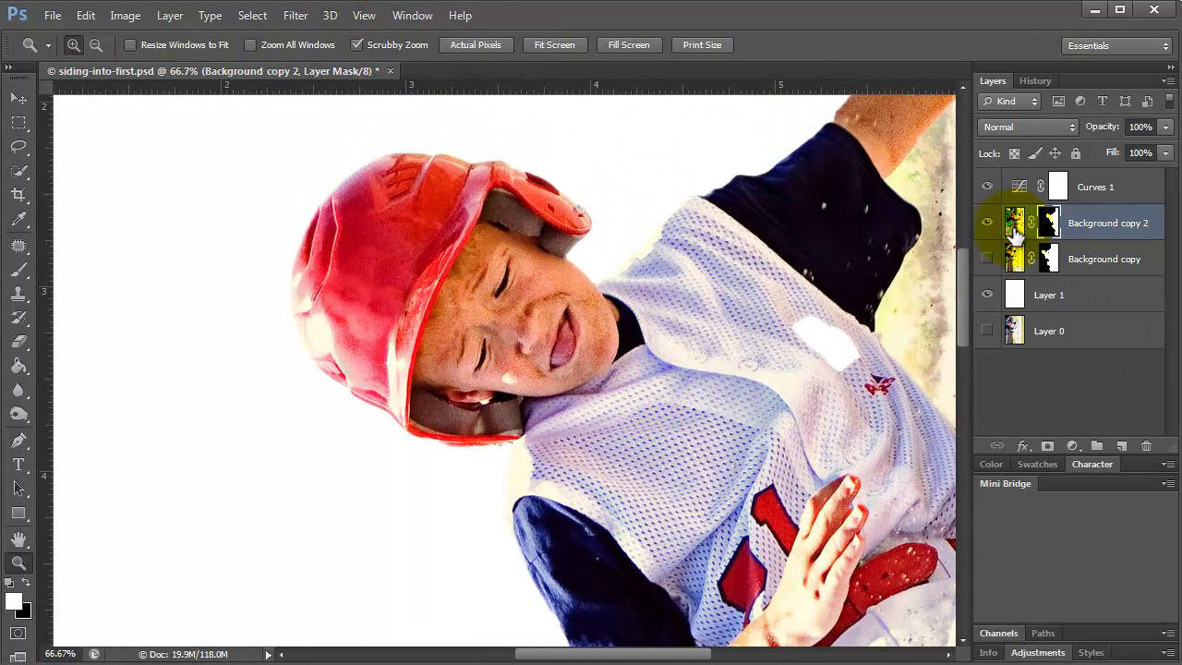
pyautogui.hotkey('ctrl', 'j')
# Hide Background copy 2 and open Noiseware, previewing the player's face at 54%.
pyautogui.click(986, 259)
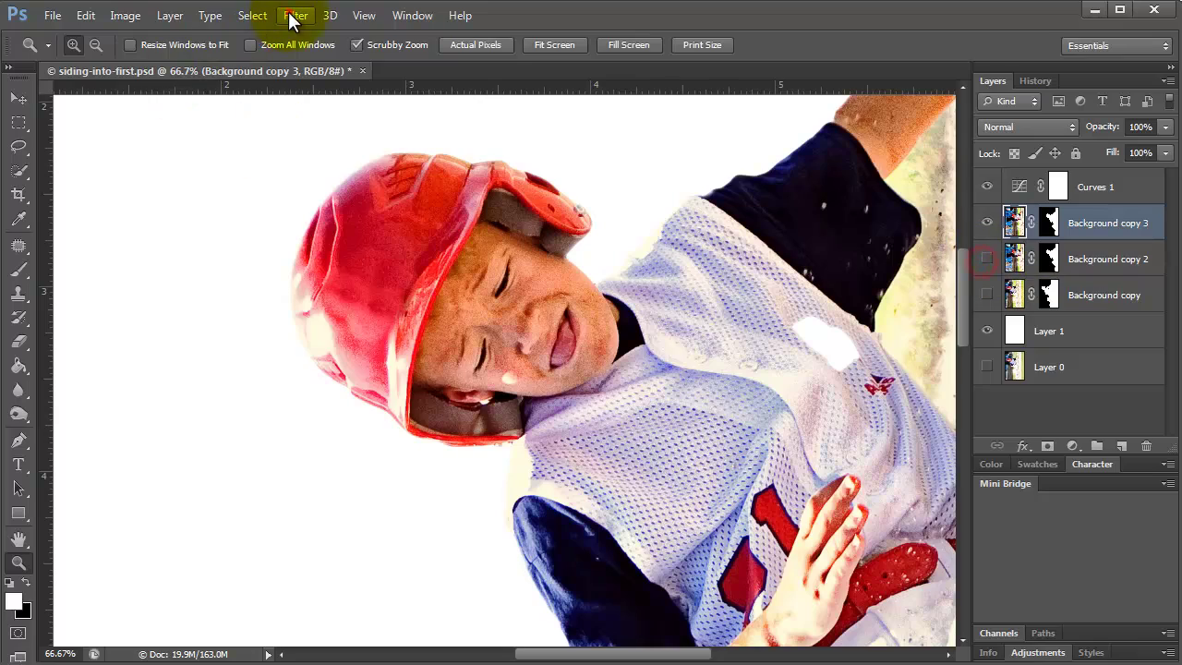
pyautogui.click(296, 15)
pyautogui.moveTo(343, 422)
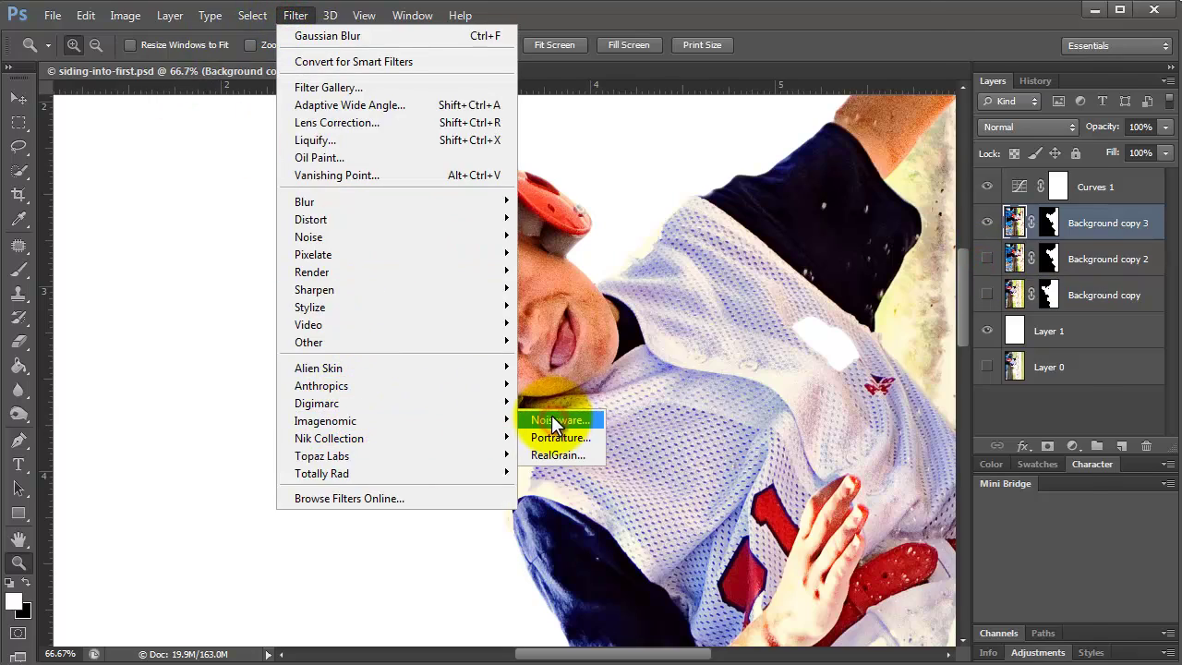
pyautogui.click(553, 421)
pyautogui.moveTo(766, 441); pyautogui.dragTo(580, 531)
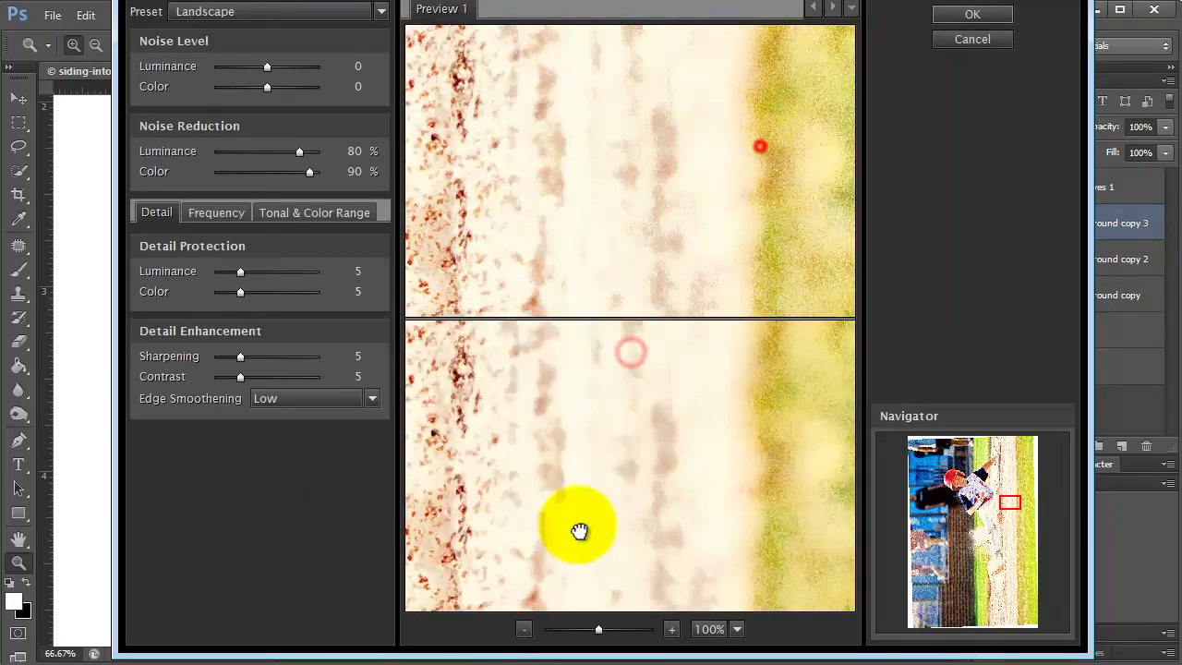
pyautogui.click(569, 629)
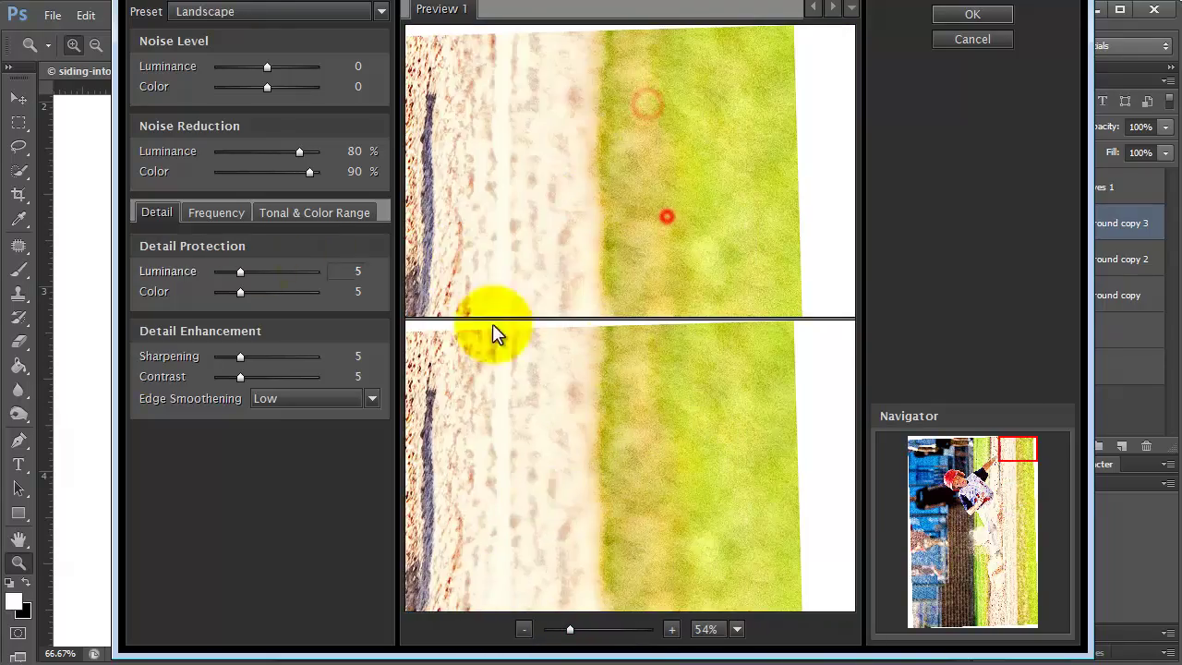
pyautogui.moveTo(492, 323); pyautogui.dragTo(600, 438)
pyautogui.moveTo(581, 116); pyautogui.dragTo(576, 108)
pyautogui.click(786, 523)
pyautogui.moveTo(601, 563); pyautogui.dragTo(575, 584)
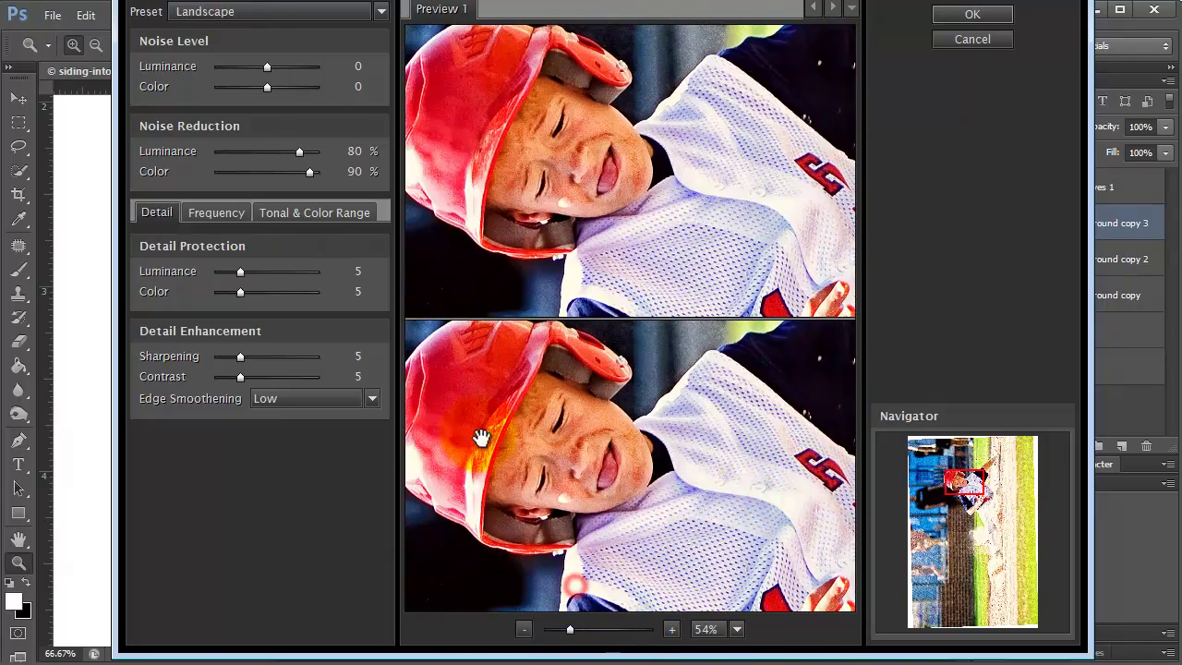
# Apply Noiseware noise reduction with the Default preset.
pyautogui.click(259, 11)
pyautogui.click(271, 166)
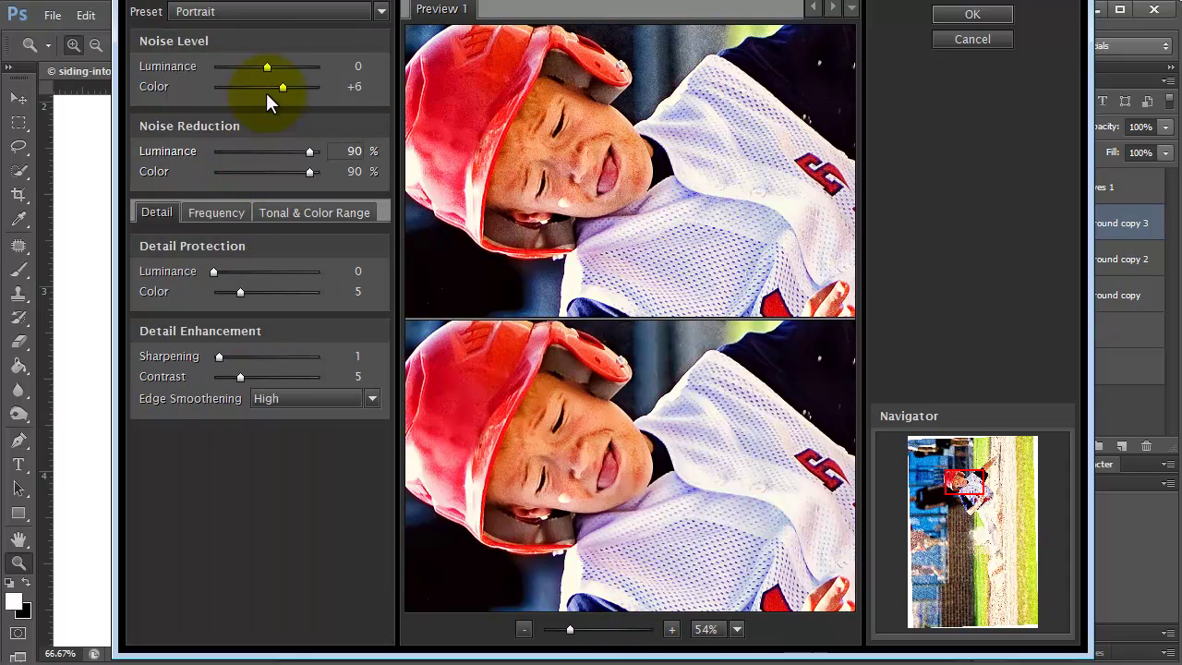
pyautogui.click(268, 11)
pyautogui.click(235, 55)
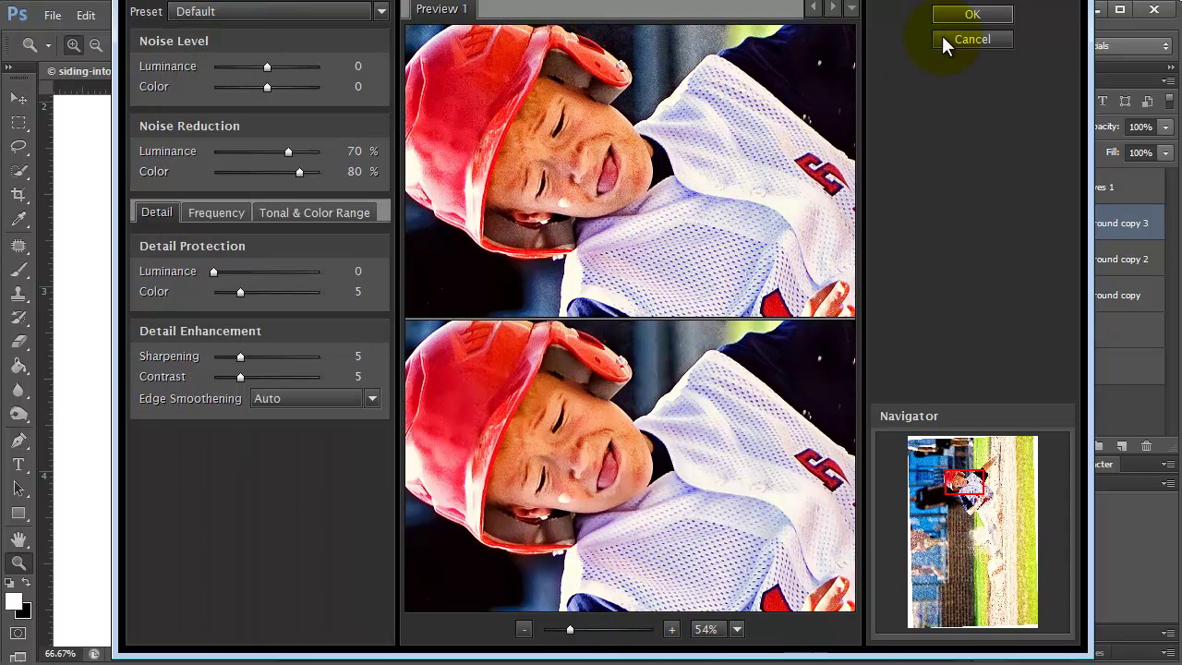
pyautogui.click(965, 15)
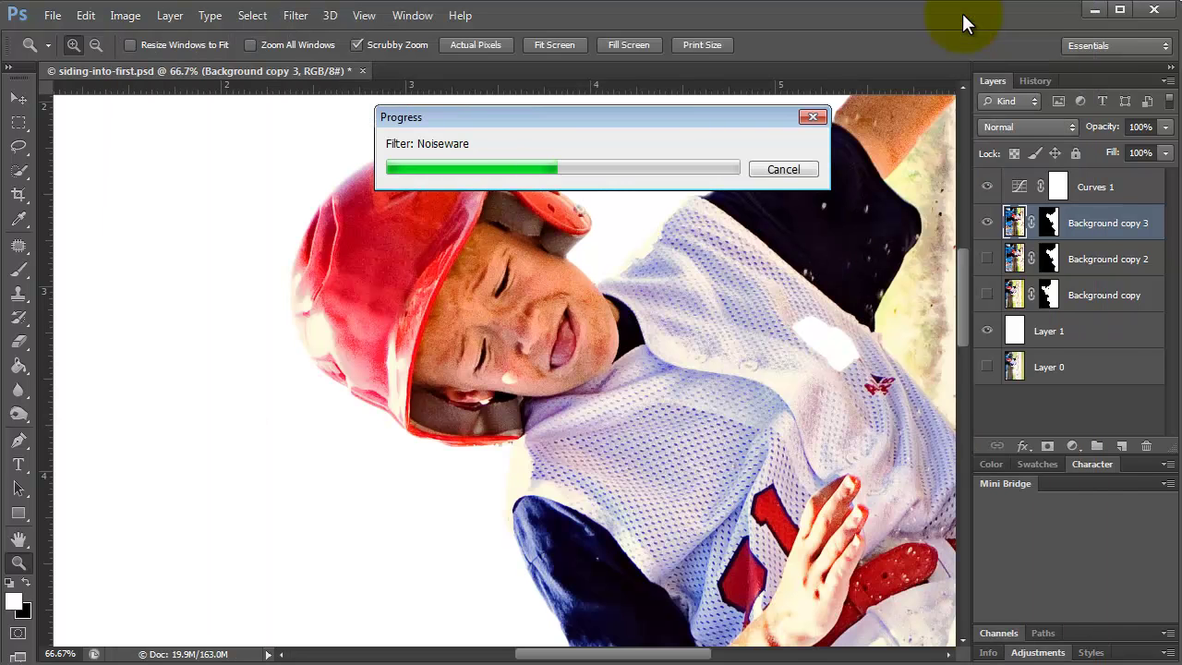
# Add a Hue/Saturation layer above Curves 1 with Saturation about -24 and Lightness 0.
pyautogui.click(364, 16)
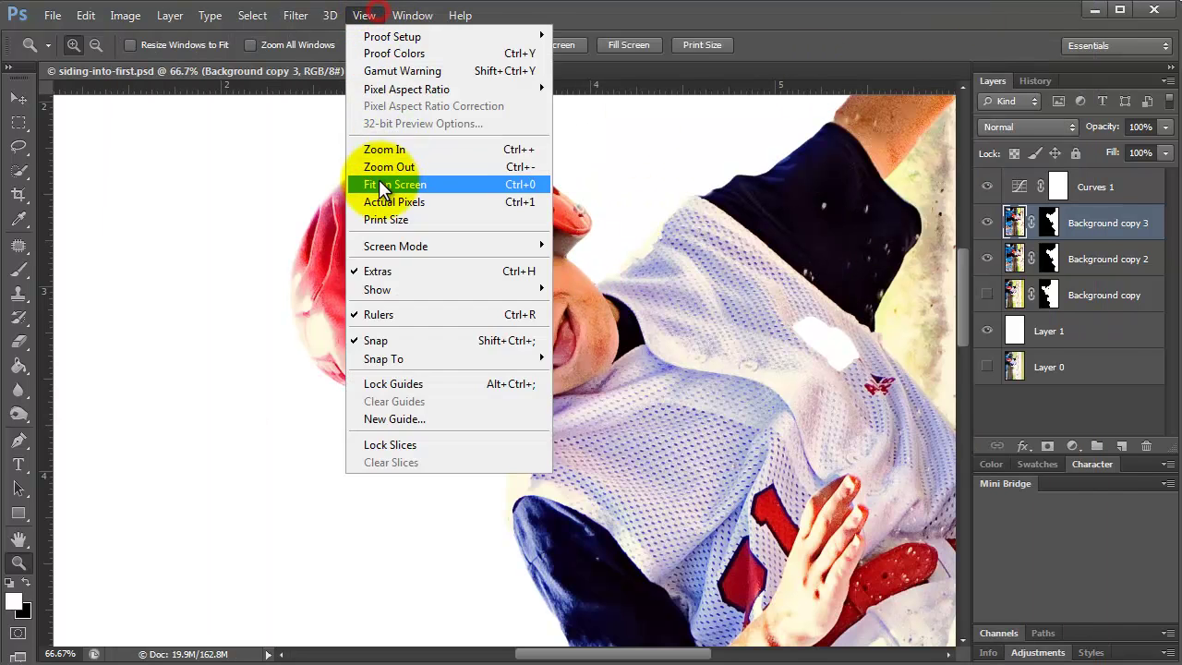
pyautogui.click(372, 183)
pyautogui.click(1058, 186)
pyautogui.click(1075, 447)
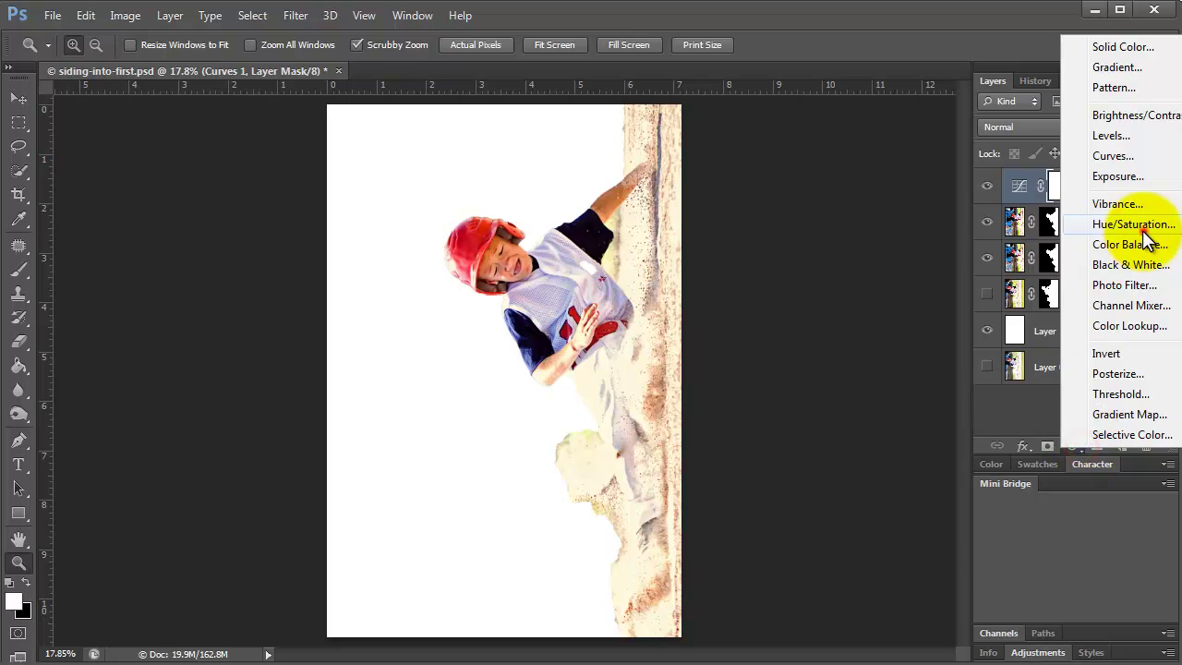
pyautogui.click(1136, 226)
pyautogui.moveTo(868, 416); pyautogui.dragTo(882, 453)
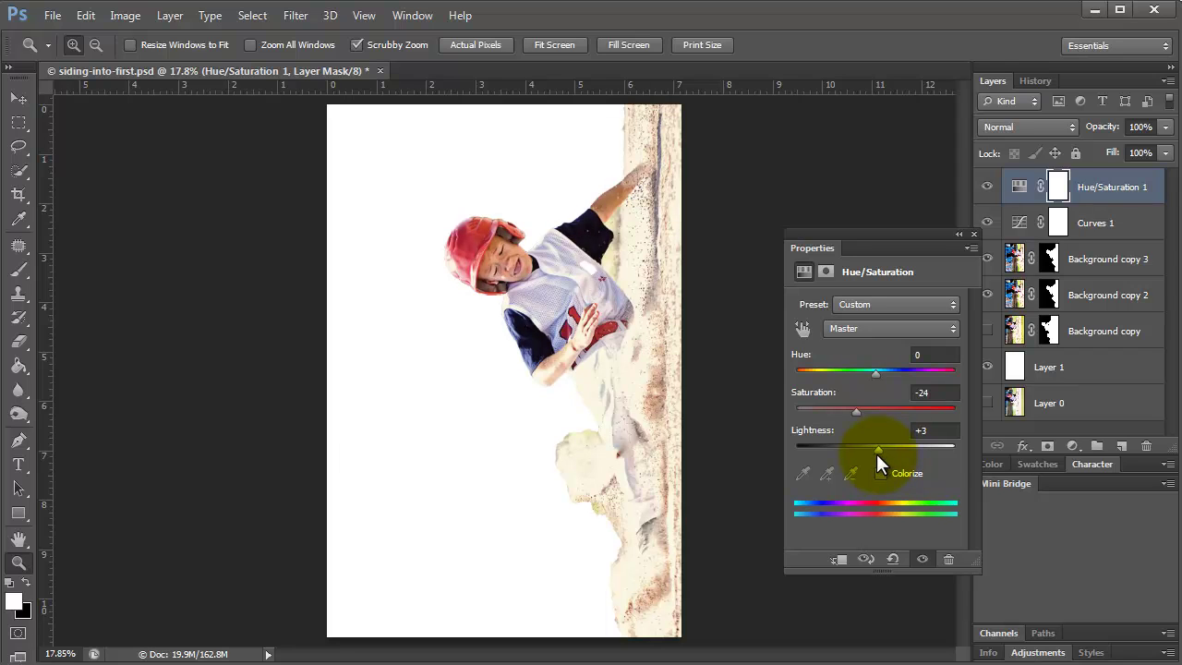
pyautogui.click(935, 430)
pyautogui.write('0')
pyautogui.click(973, 234)
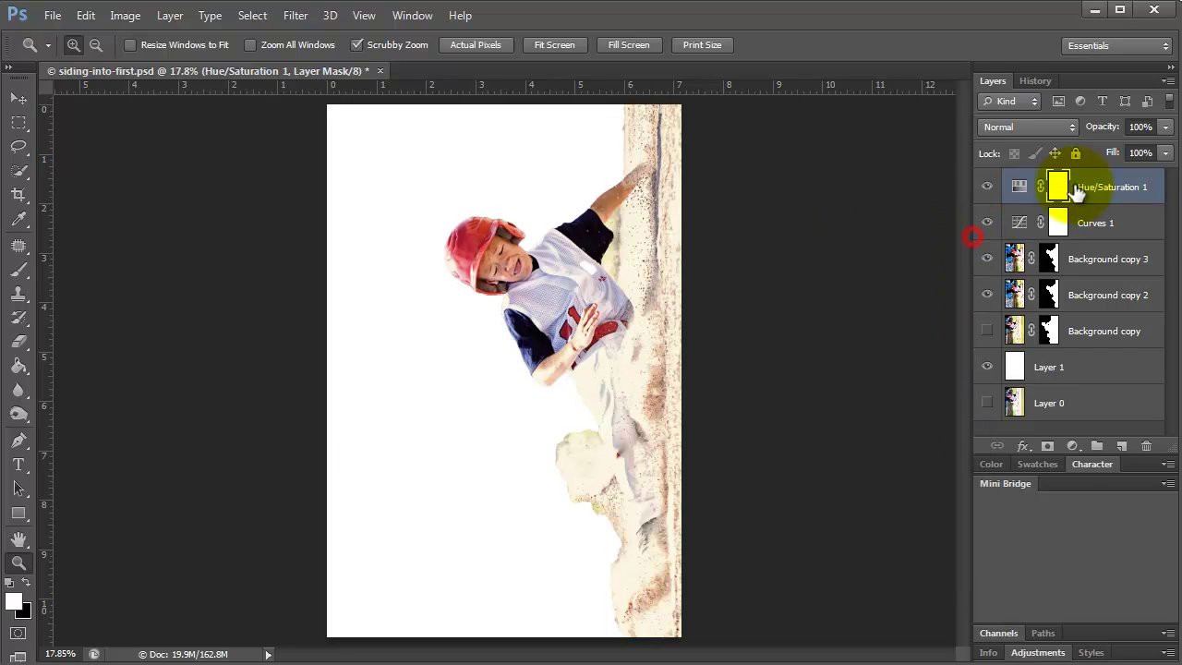
# Add a Levels adjustment with midtones at 0.70, then reselect Background copy 3.
pyautogui.click(1070, 447)
pyautogui.click(1108, 137)
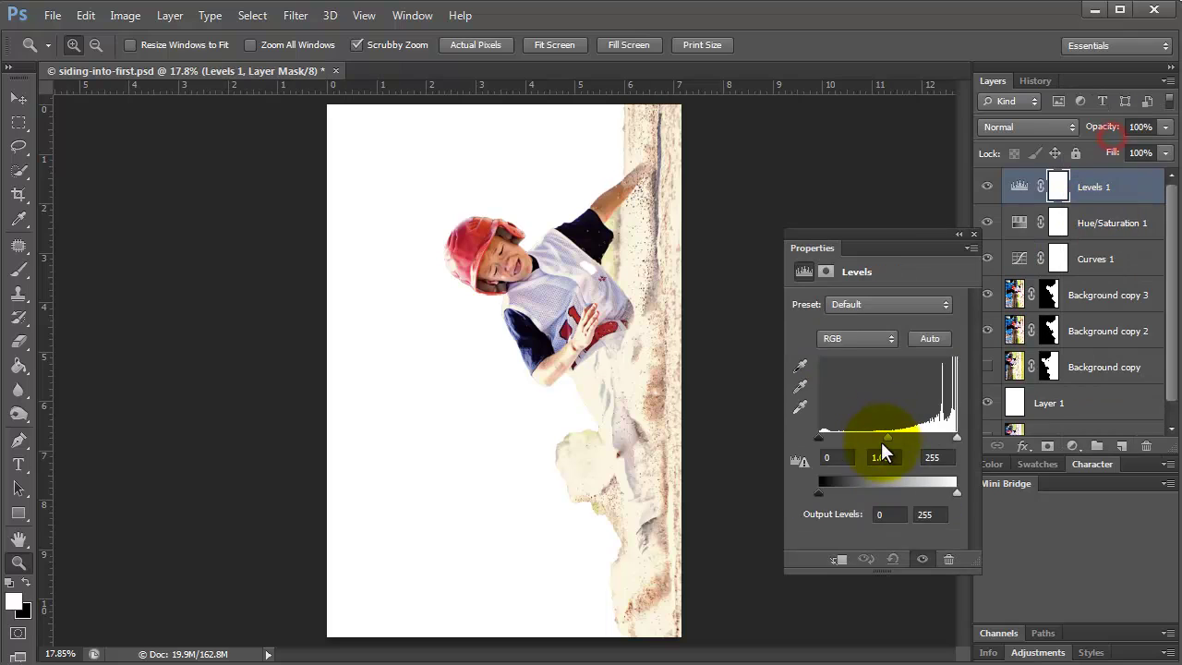
pyautogui.moveTo(886, 436); pyautogui.dragTo(911, 449)
pyautogui.moveTo(821, 437); pyautogui.dragTo(820, 441)
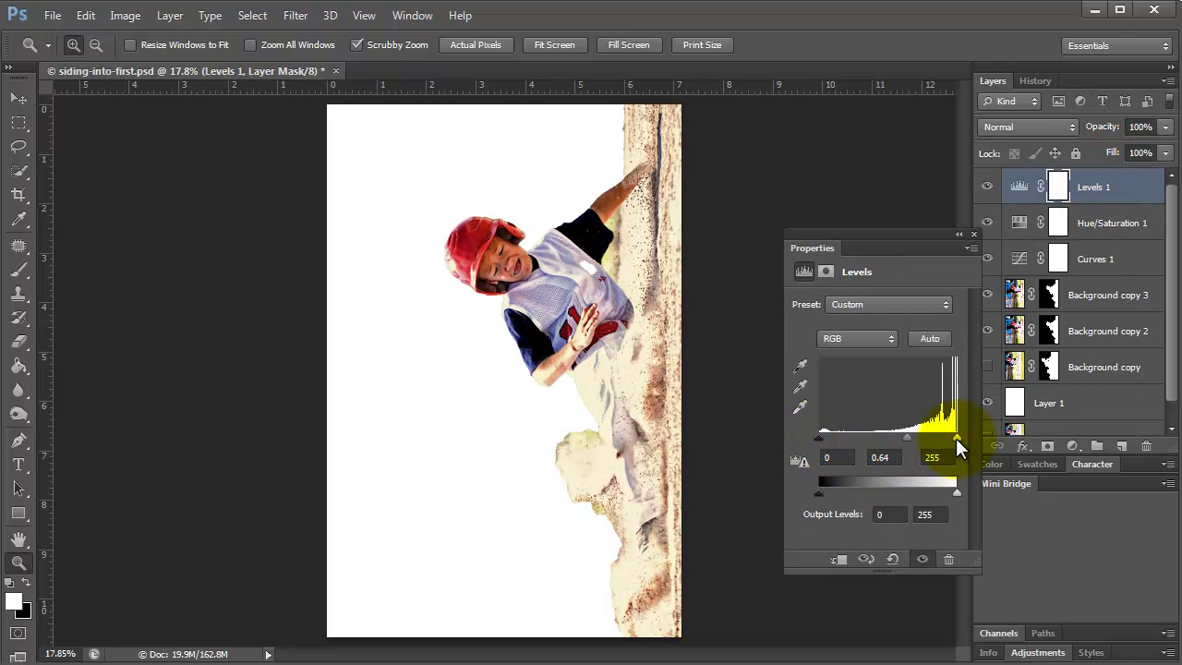
pyautogui.moveTo(957, 438); pyautogui.dragTo(905, 447)
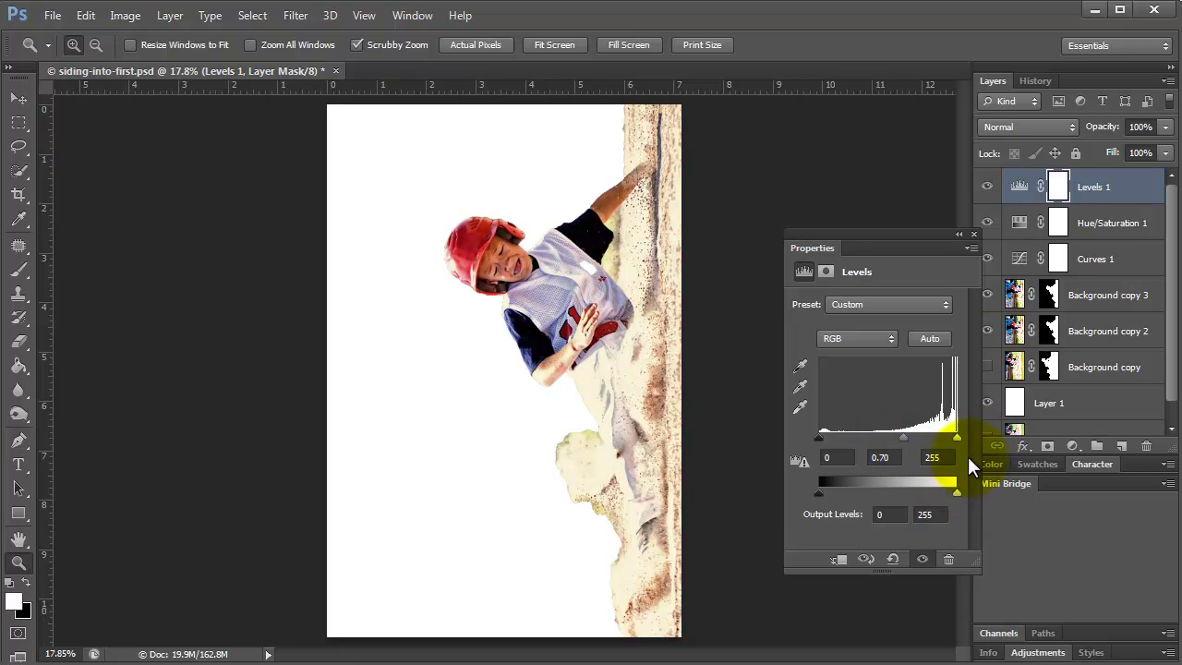
pyautogui.click(972, 235)
pyautogui.click(1079, 293)
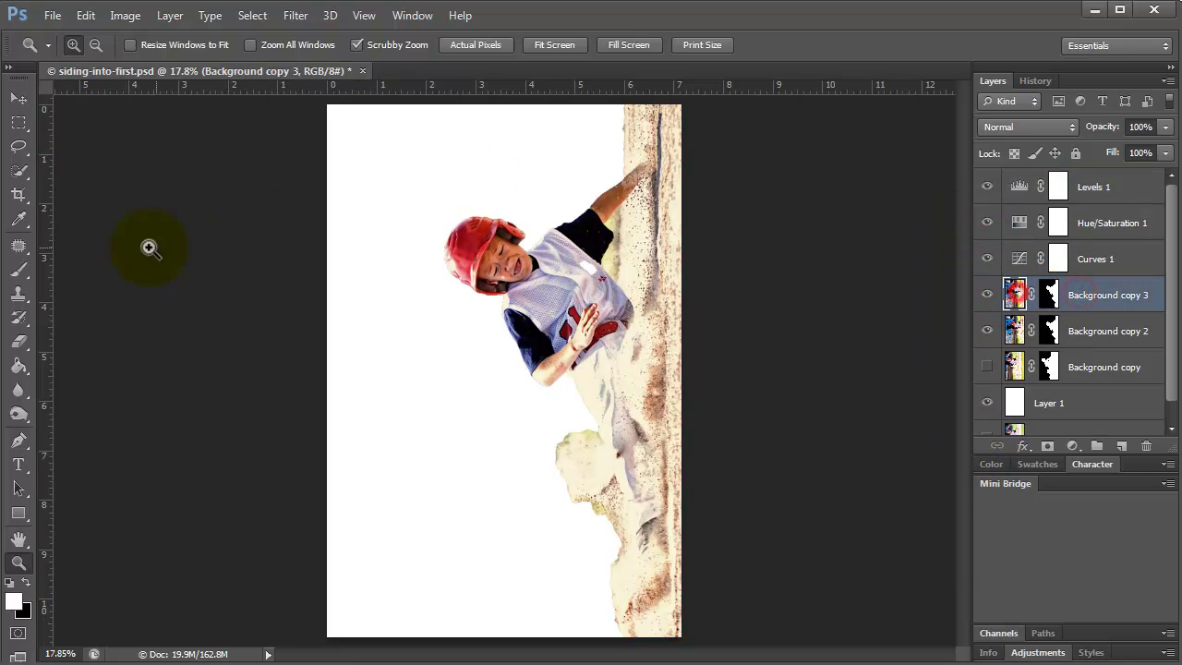
pyautogui.click(16, 297)
# Darken the sandy right edge from top to bottom with a smaller Burn brush.
pyautogui.moveTo(18, 294); pyautogui.dragTo(20, 297)
pyautogui.moveTo(18, 413); pyautogui.dragTo(80, 424)
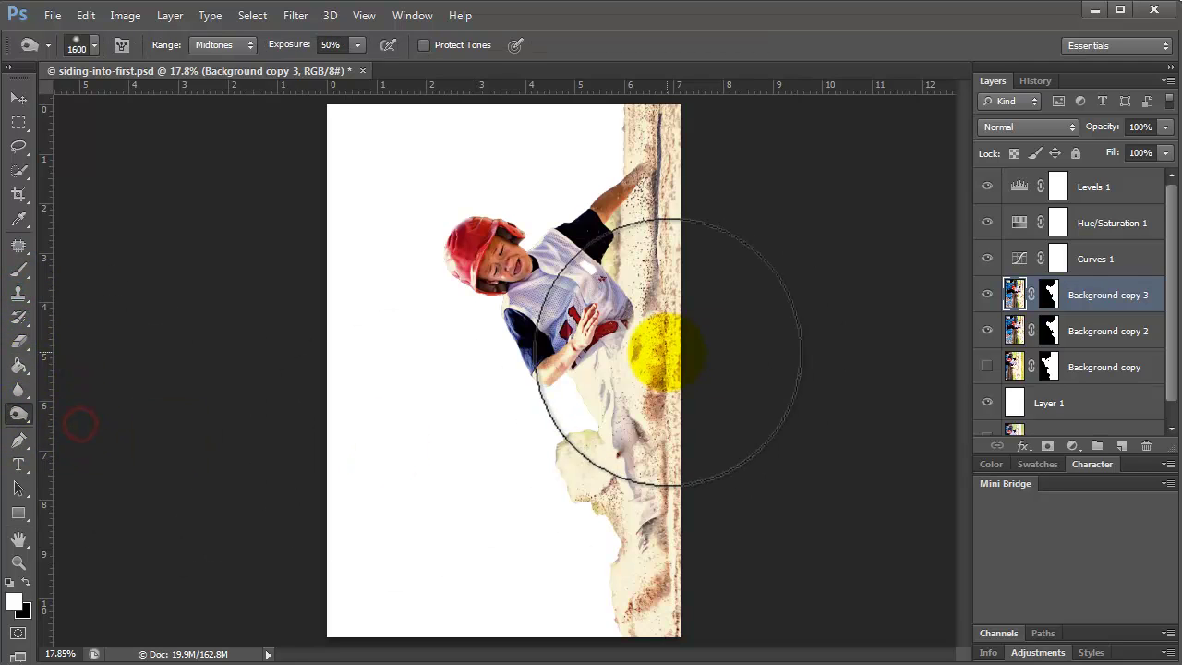
pyautogui.press('[')
pyautogui.press('[')
pyautogui.press('[')
pyautogui.press('[')
pyautogui.press('[')
pyautogui.press('[')
pyautogui.press('[')
pyautogui.press('[')
pyautogui.press('[')
pyautogui.press('[')
pyautogui.press('[')
pyautogui.press('[')
pyautogui.click(658, 154)
pyautogui.moveTo(624, 215)
pyautogui.mouseDown()
pyautogui.moveTo(638, 240)
pyautogui.moveTo(641, 369)
pyautogui.moveTo(652, 316)
pyautogui.moveTo(643, 411)
pyautogui.moveTo(662, 561)
pyautogui.moveTo(648, 600)
pyautogui.moveTo(660, 554)
pyautogui.moveTo(646, 529)
pyautogui.moveTo(638, 430)
pyautogui.moveTo(613, 397)
pyautogui.moveTo(620, 337)
pyautogui.moveTo(647, 361)
pyautogui.moveTo(610, 365)
pyautogui.moveTo(671, 116)
pyautogui.moveTo(639, 249)
pyautogui.moveTo(649, 506)
pyautogui.moveTo(680, 476)
pyautogui.moveTo(624, 656)
pyautogui.moveTo(672, 611)
pyautogui.moveTo(672, 584)
pyautogui.moveTo(654, 593)
pyautogui.moveTo(666, 590)
pyautogui.moveTo(674, 465)
pyautogui.mouseUp()
pyautogui.hotkey('ctrl', 'z')
pyautogui.click(609, 365)
pyautogui.moveTo(691, 140)
pyautogui.mouseDown()
pyautogui.moveTo(650, 250)
pyautogui.moveTo(615, 517)
pyautogui.moveTo(675, 617)
pyautogui.mouseUp()
# Choose the 380 px splatter brush with airbrush buildup and enlarge it to 800 px.
pyautogui.click(389, 48)
pyautogui.press('b')
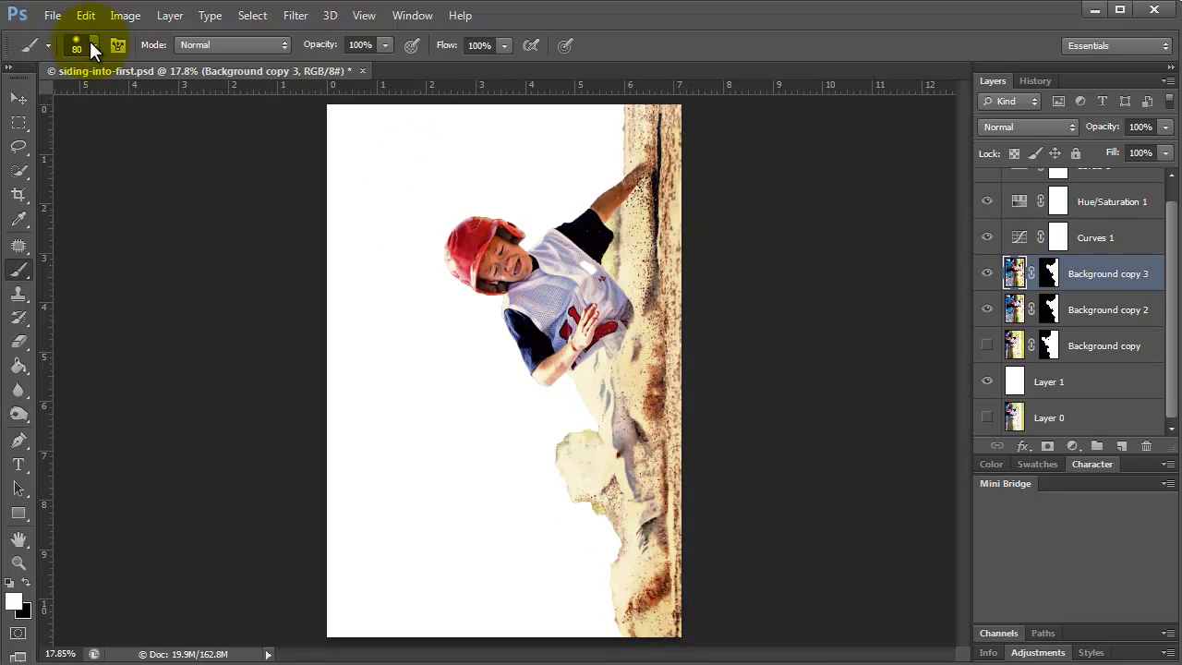
pyautogui.click(87, 45)
pyautogui.scroll(-3, 167, 231)
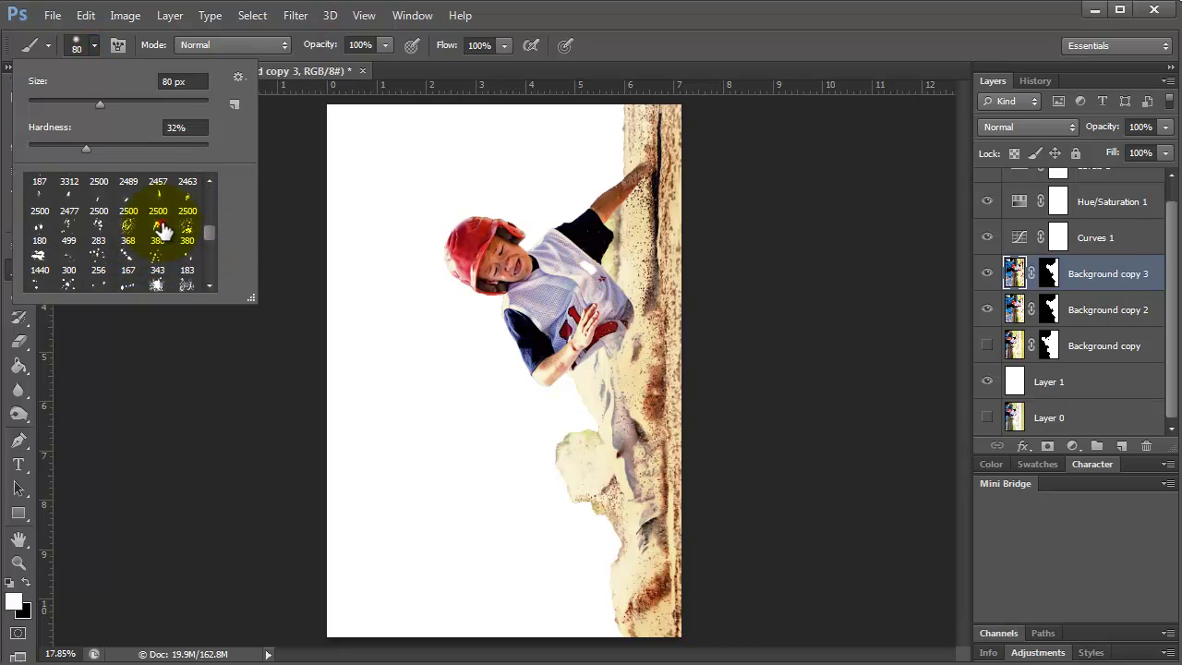
pyautogui.click(161, 230)
pyautogui.click(186, 236)
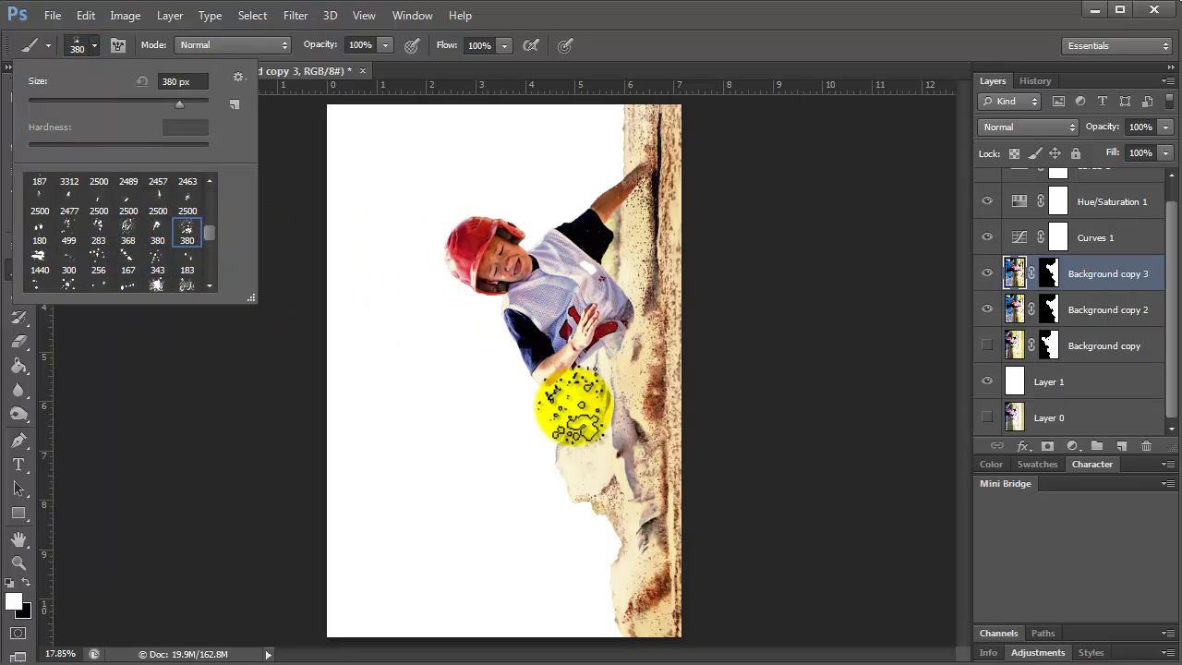
pyautogui.press(']')
pyautogui.press(']')
pyautogui.press(']')
pyautogui.press(']')
pyautogui.press(']')
pyautogui.click(745, 314)
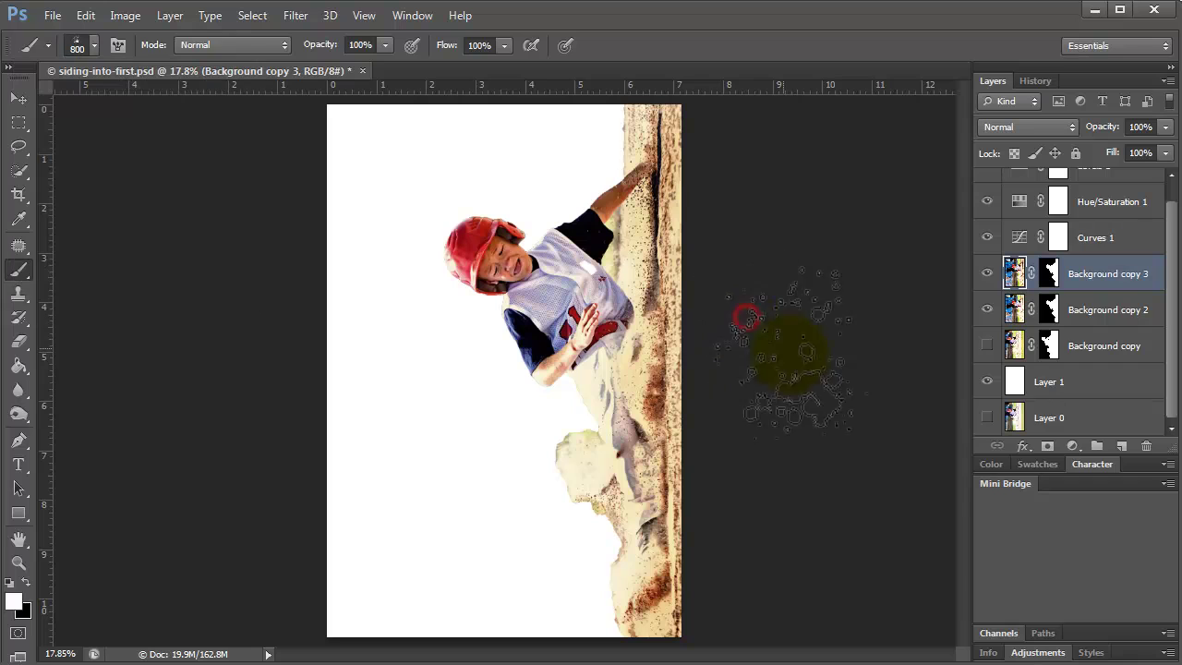
# On a new layer, test a splatter stamp in a sampled sand colour, then undo it.
pyautogui.click(1121, 446)
pyautogui.click(13, 602)
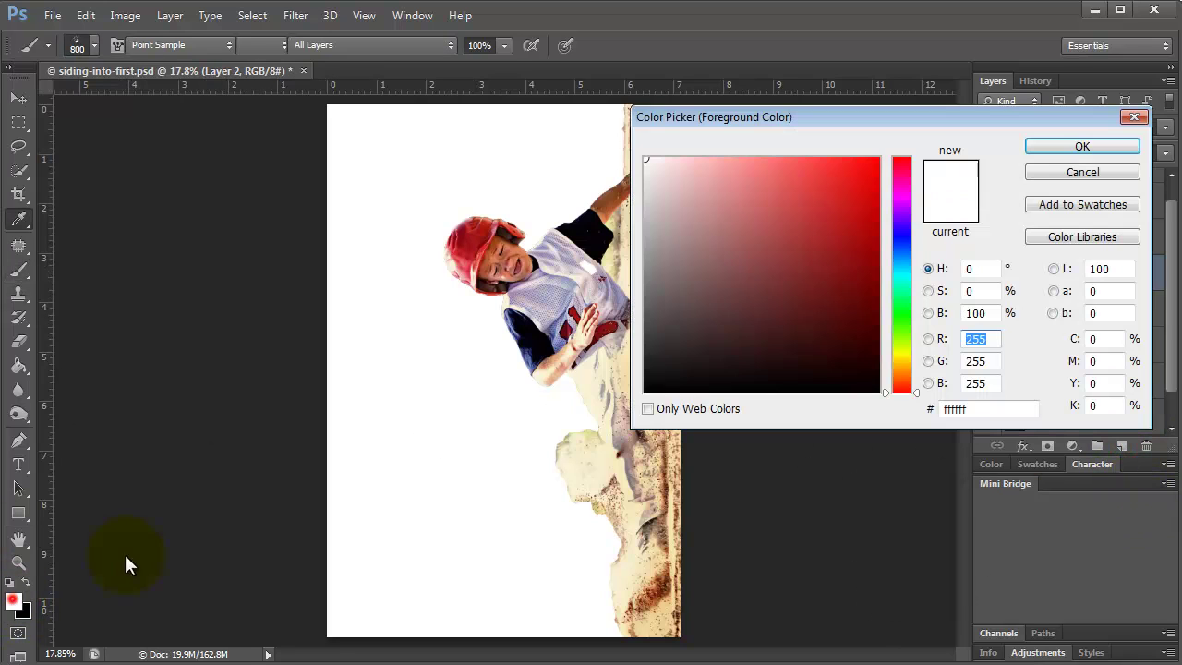
pyautogui.click(629, 149)
pyautogui.click(1086, 146)
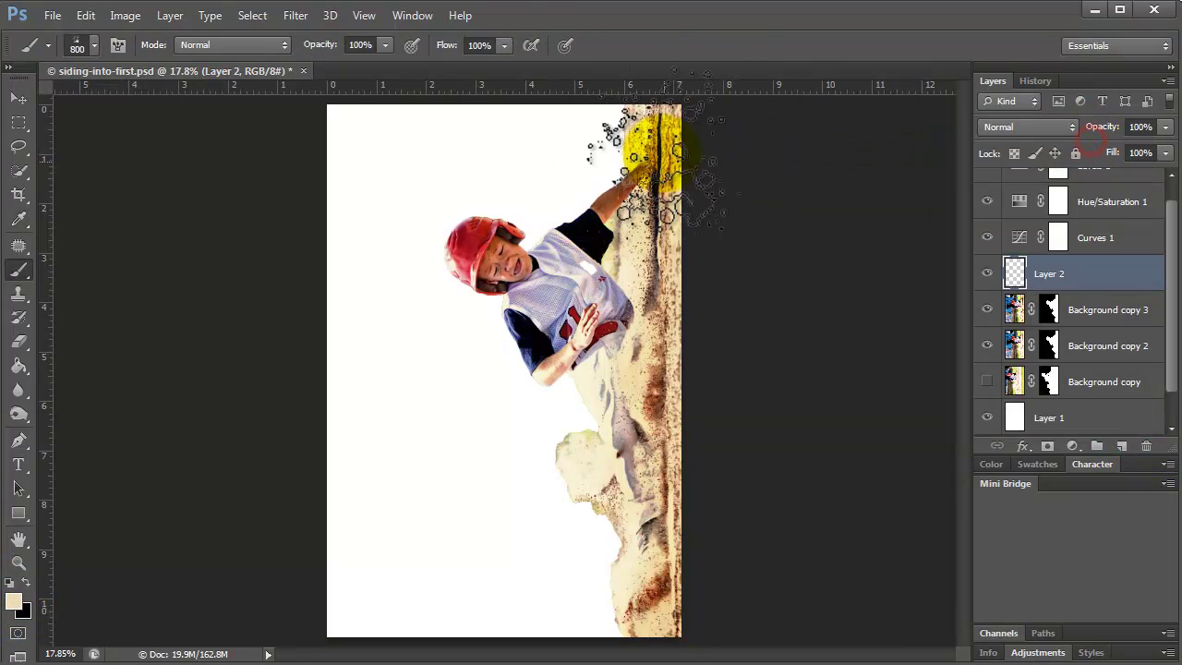
pyautogui.click(623, 168)
pyautogui.hotkey('ctrl', 'z')
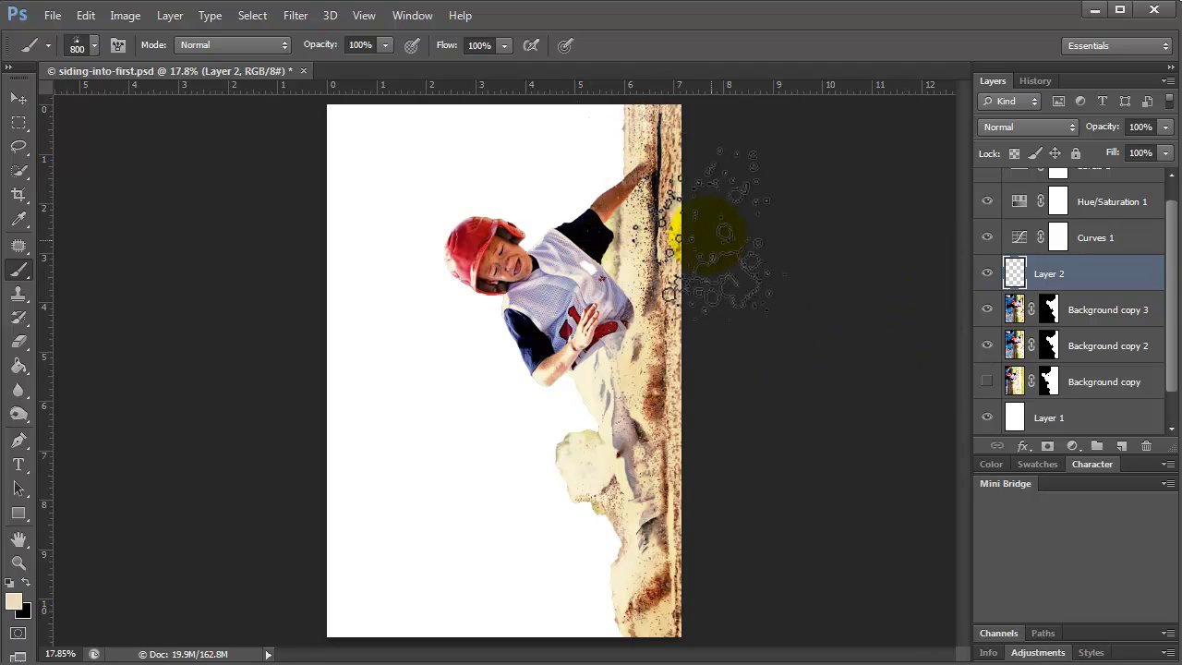
# Sample a darker brown from the sand and stamp a brown splatter near the top right.
pyautogui.click(13, 604)
pyautogui.moveTo(868, 116); pyautogui.dragTo(939, 116)
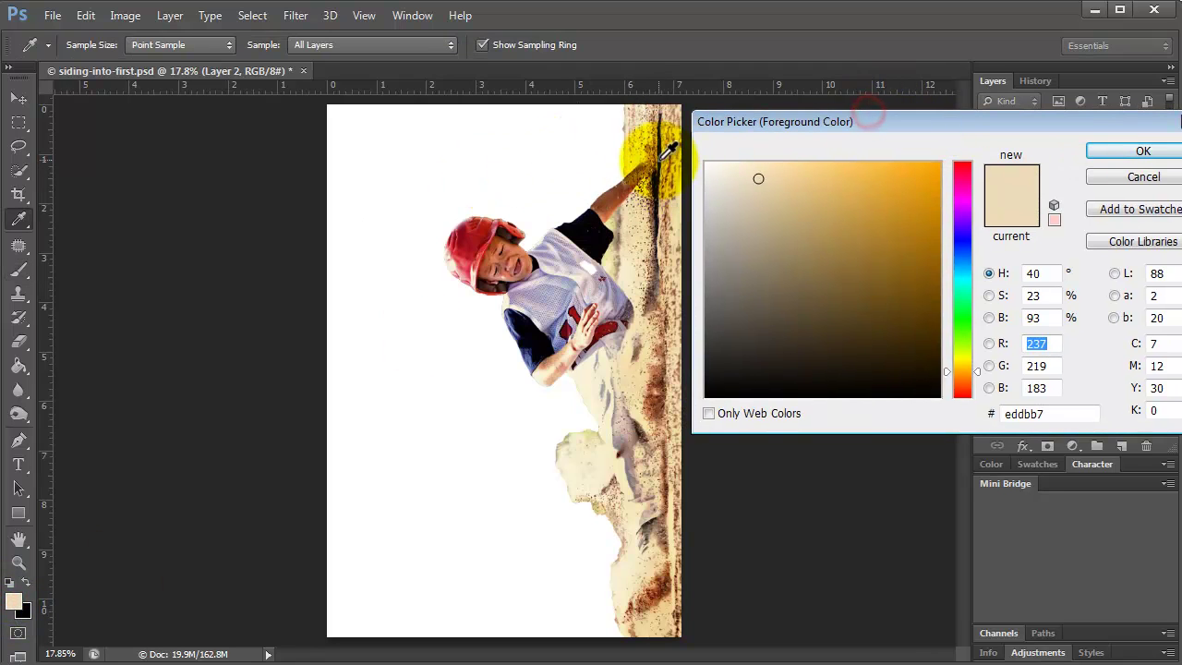
pyautogui.click(653, 148)
pyautogui.click(656, 187)
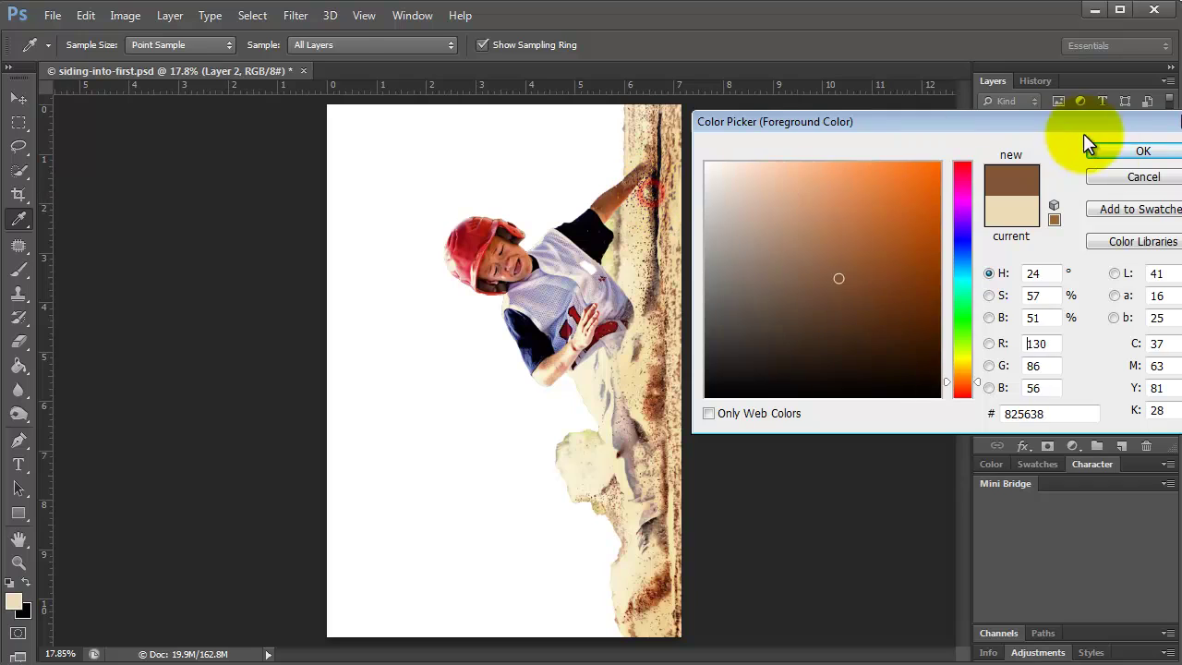
pyautogui.click(1097, 151)
pyautogui.click(632, 169)
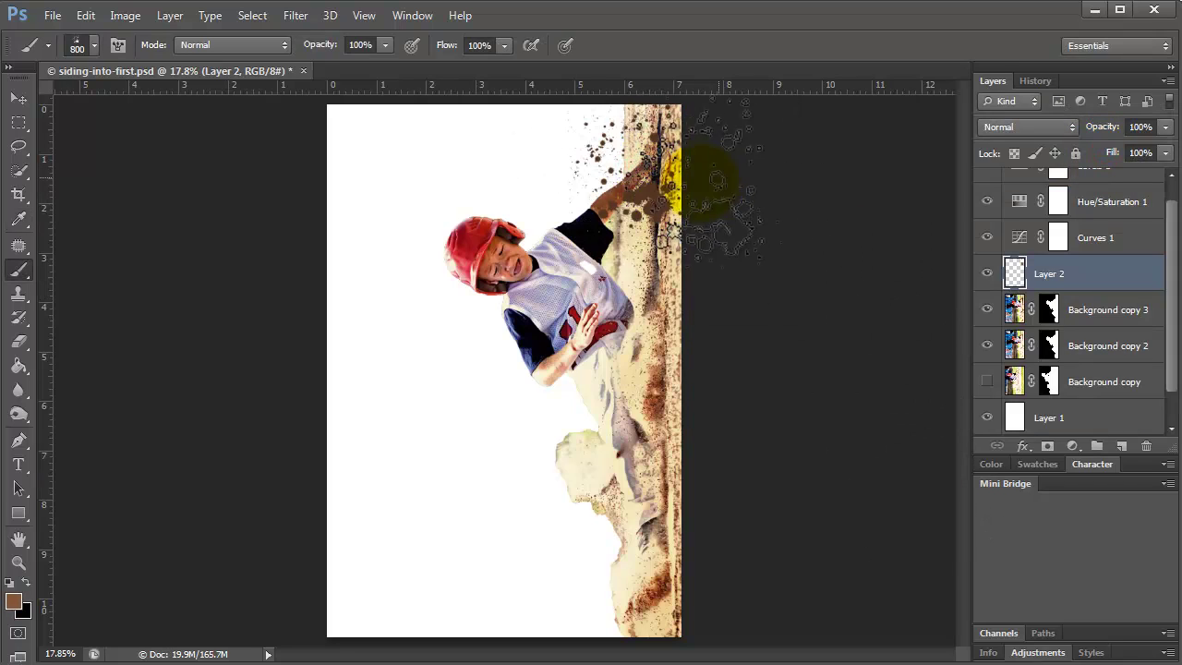
# On another new layer, paint smaller dark splatter near the top right and lower down, then add Layer 4.
pyautogui.click(1121, 446)
pyautogui.press('[')
pyautogui.press('[')
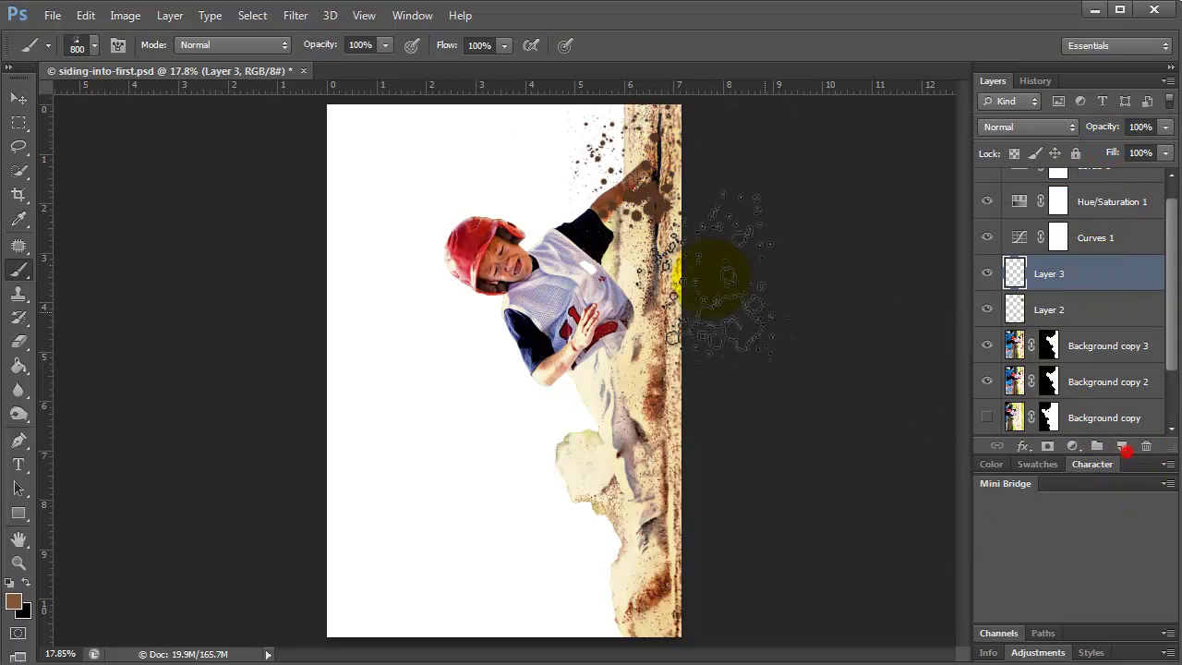
pyautogui.moveTo(647, 199)
pyautogui.mouseDown()
pyautogui.moveTo(634, 158)
pyautogui.moveTo(623, 170)
pyautogui.moveTo(633, 172)
pyautogui.moveTo(628, 145)
pyautogui.mouseUp()
pyautogui.press('[')
pyautogui.moveTo(589, 442)
pyautogui.mouseDown()
pyautogui.moveTo(615, 480)
pyautogui.moveTo(587, 503)
pyautogui.mouseUp()
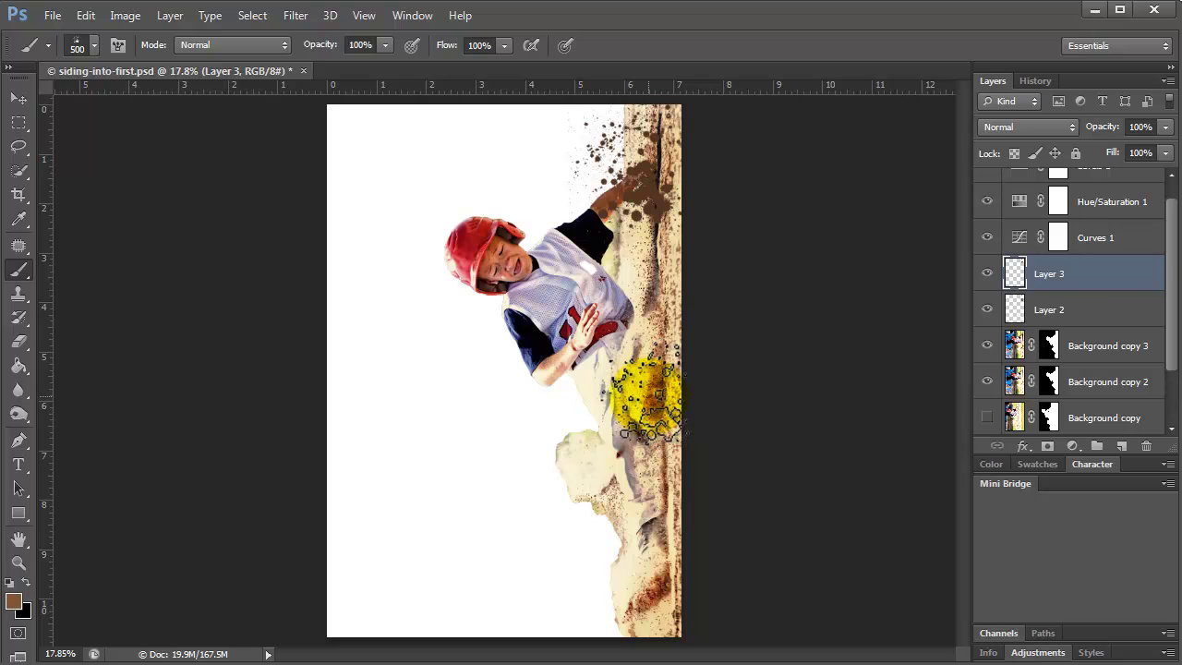
pyautogui.click(1121, 445)
pyautogui.press('[')
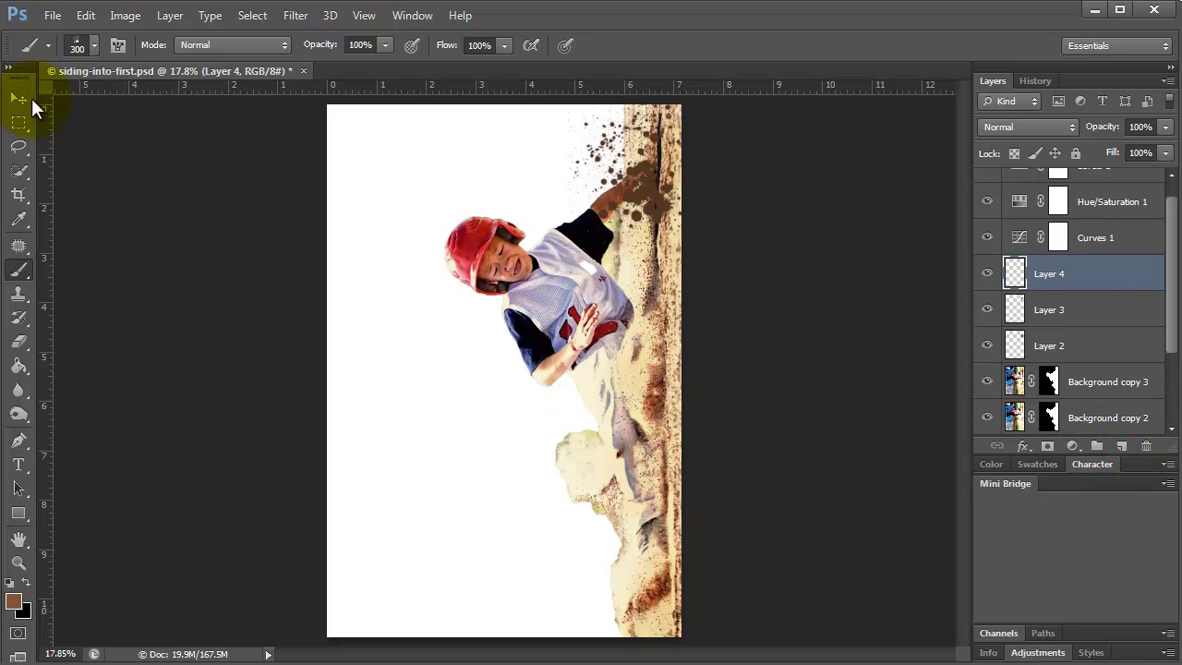
# Stamp a dirt splatter below the player and enlarge the brush to 900 px.
pyautogui.click(95, 44)
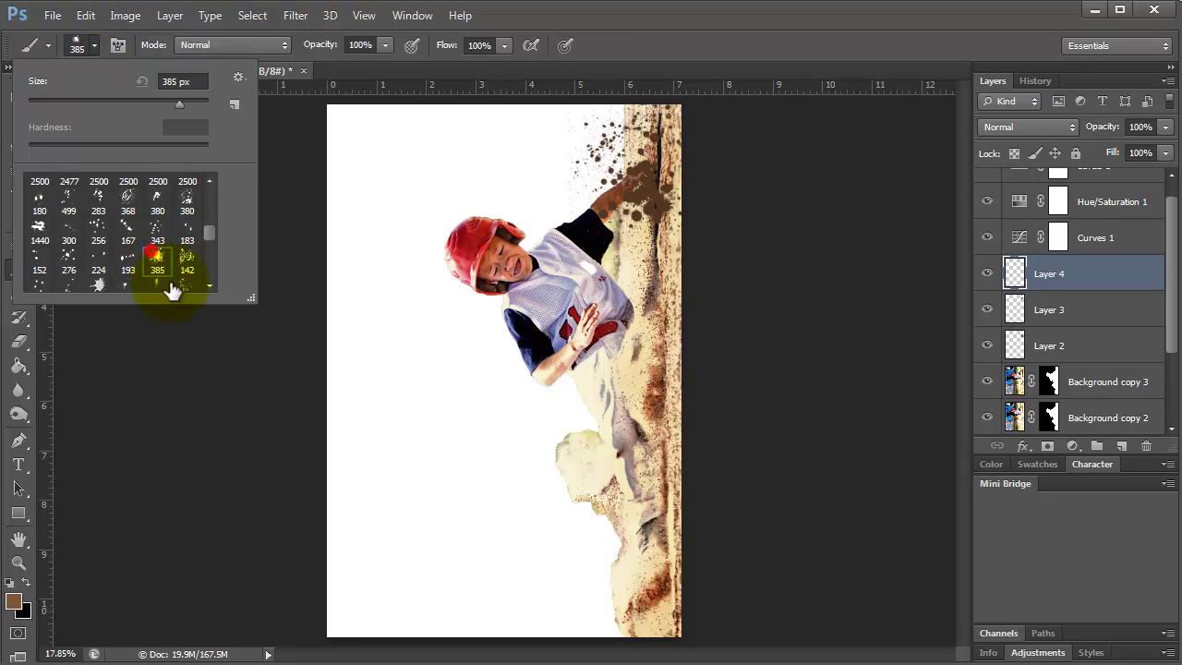
pyautogui.click(478, 462)
pyautogui.press(']')
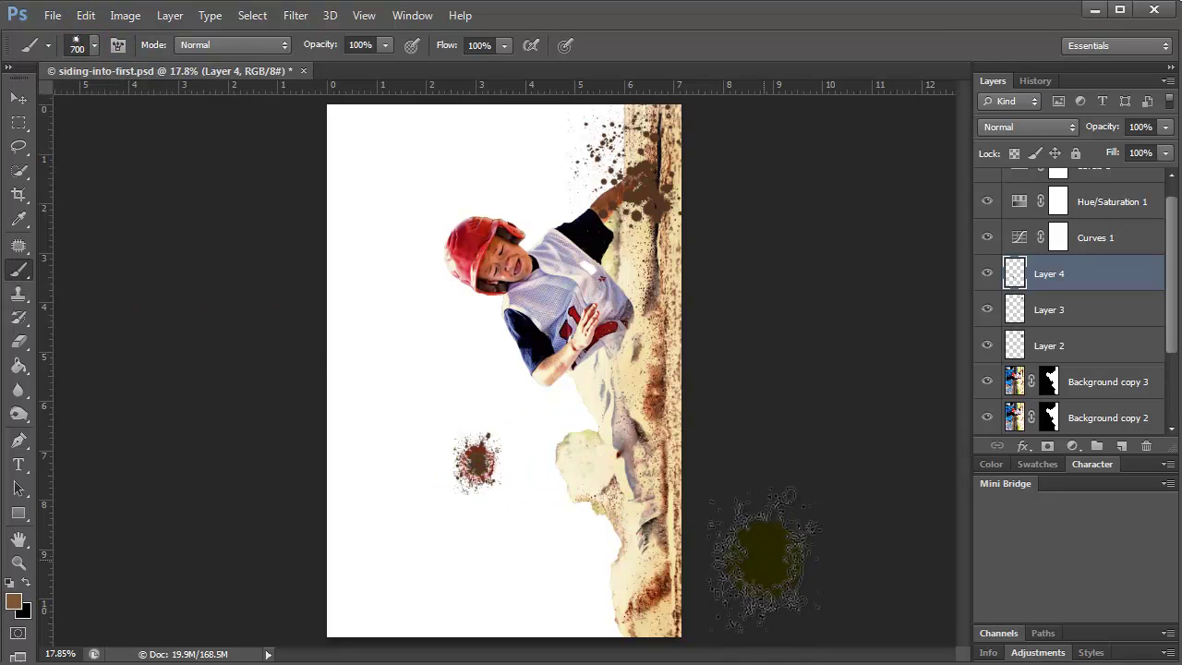
pyautogui.hotkey('ctrl', 'z')
pyautogui.press(']')
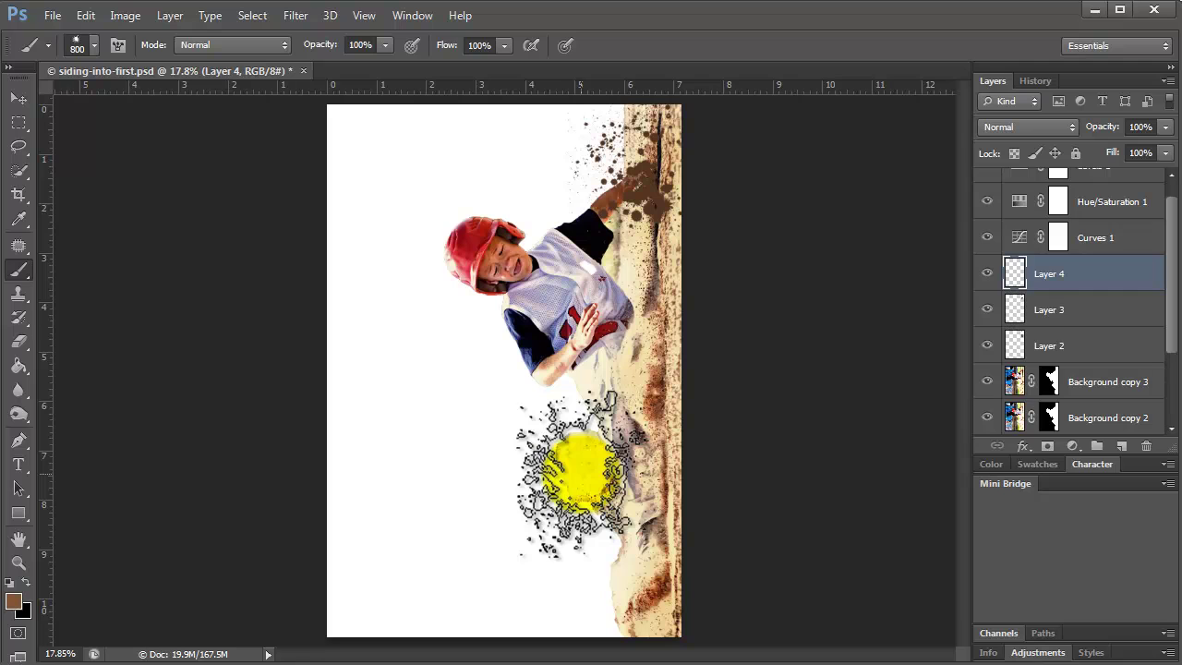
pyautogui.click(574, 471)
pyautogui.press(']')
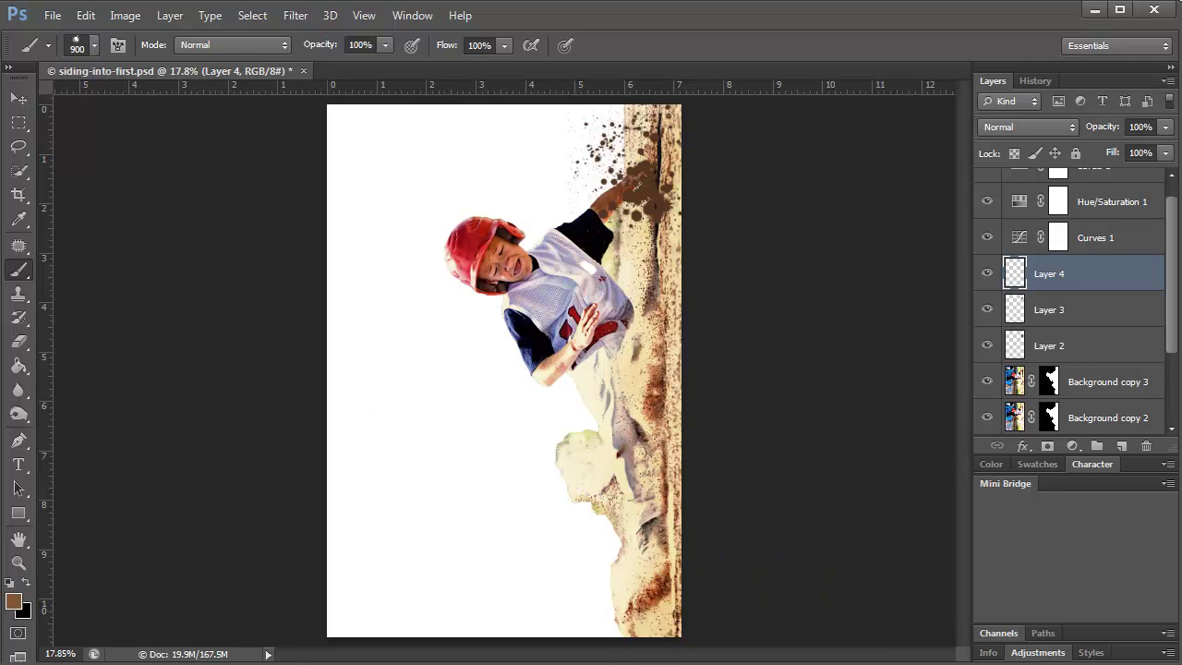
# Stamp light tan splatter sampled from the photo onto the dirt below the player.
pyautogui.click(13, 601)
pyautogui.click(647, 472)
pyautogui.click(1082, 147)
pyautogui.click(602, 461)
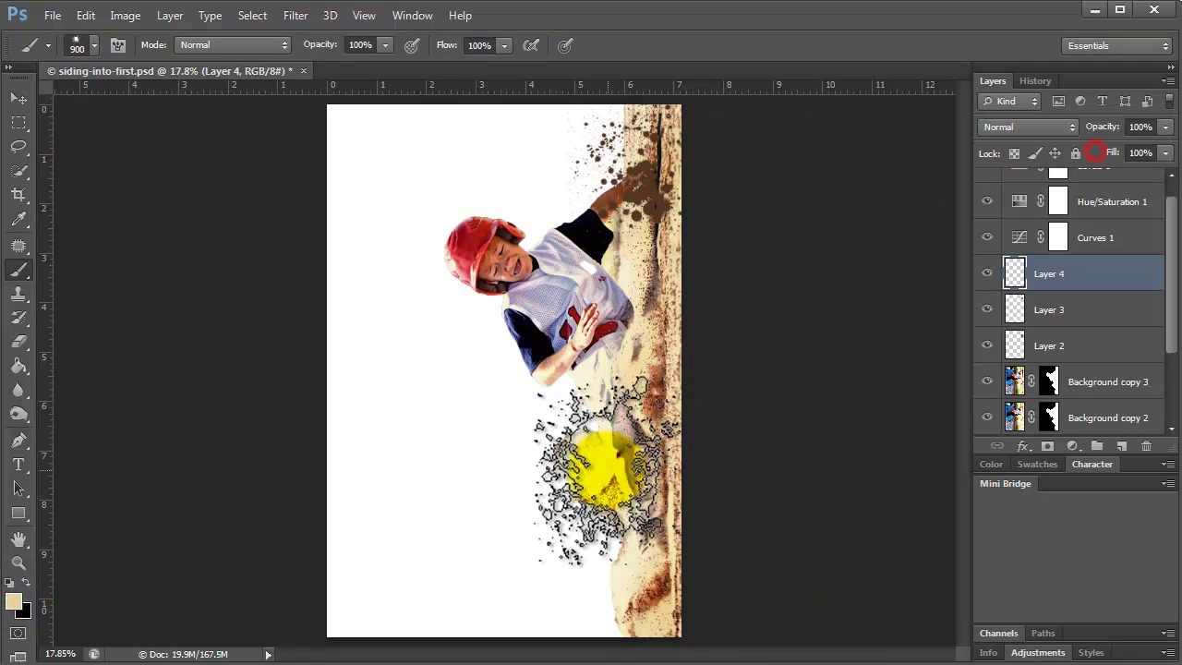
pyautogui.click(13, 602)
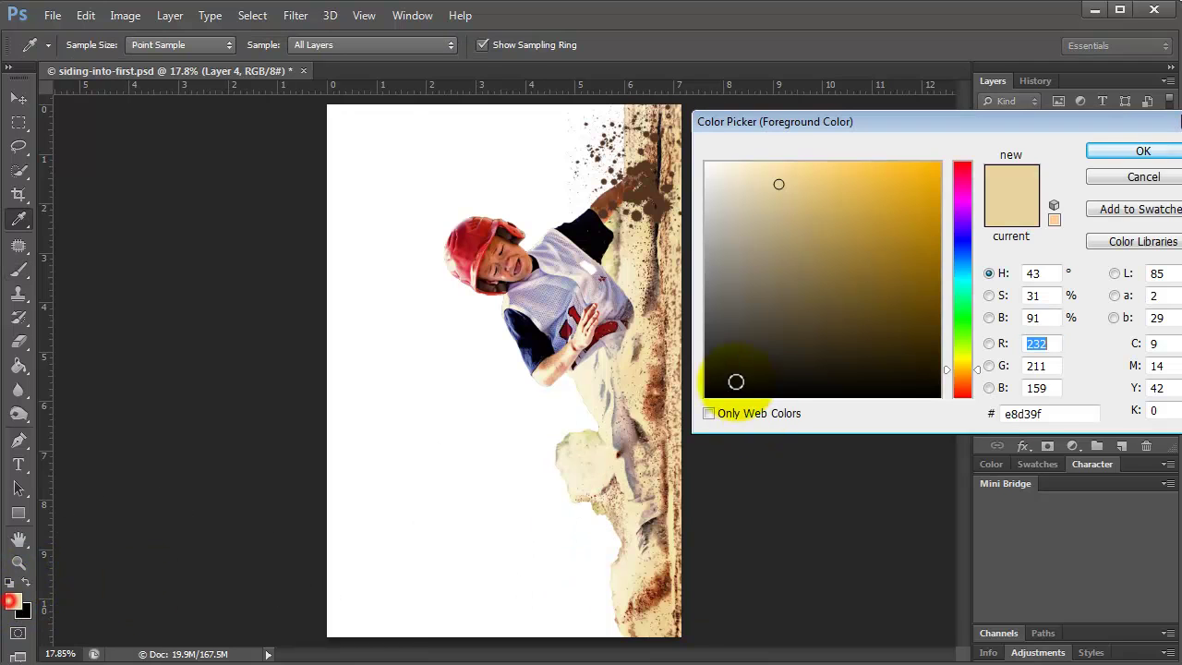
pyautogui.click(638, 381)
pyautogui.click(1143, 150)
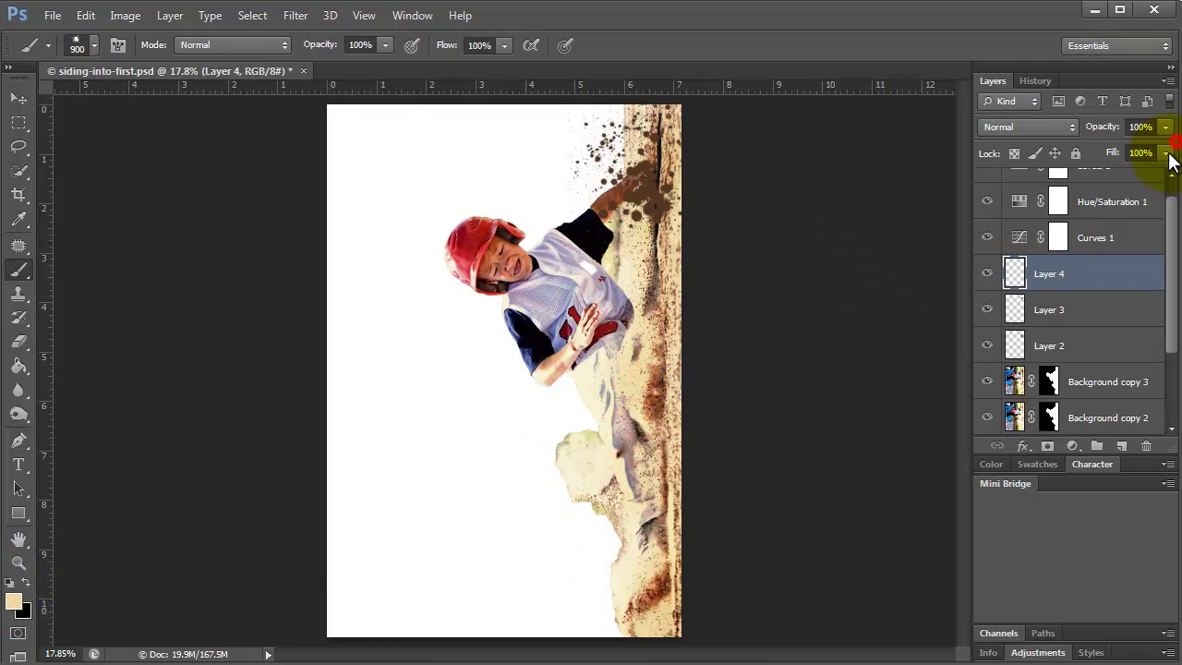
pyautogui.click(593, 479)
pyautogui.hotkey('ctrl', 'z')
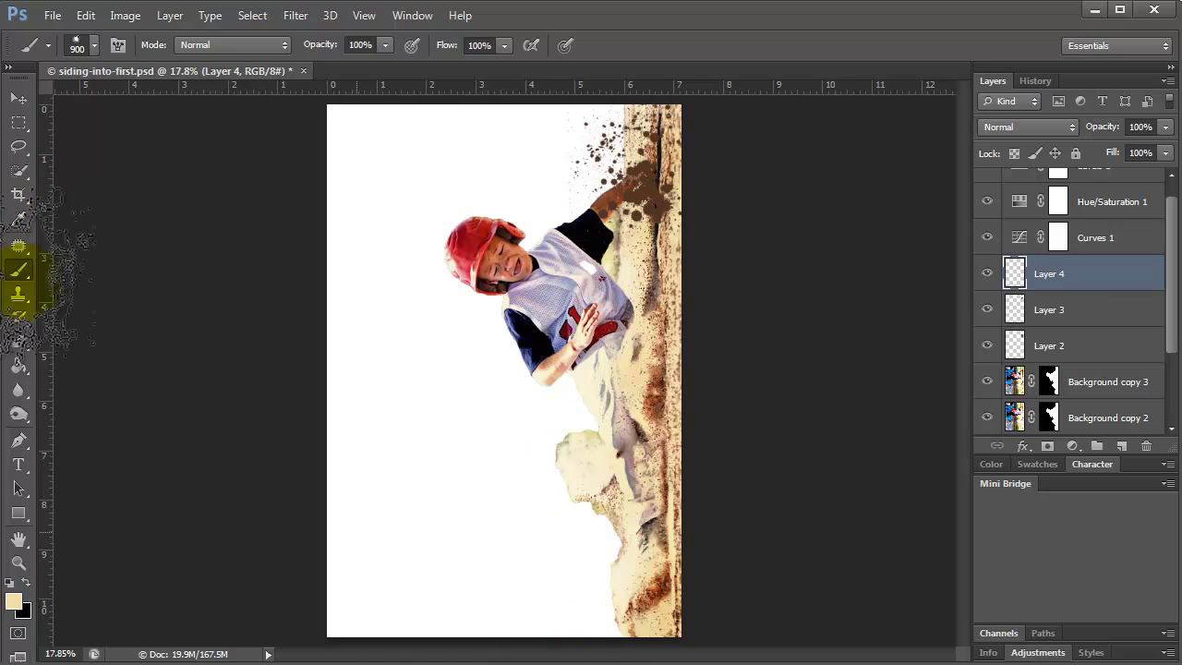
# Stamp sandy splatter across the lower canvas with a large splatter preset, then add Layer 5.
pyautogui.click(93, 44)
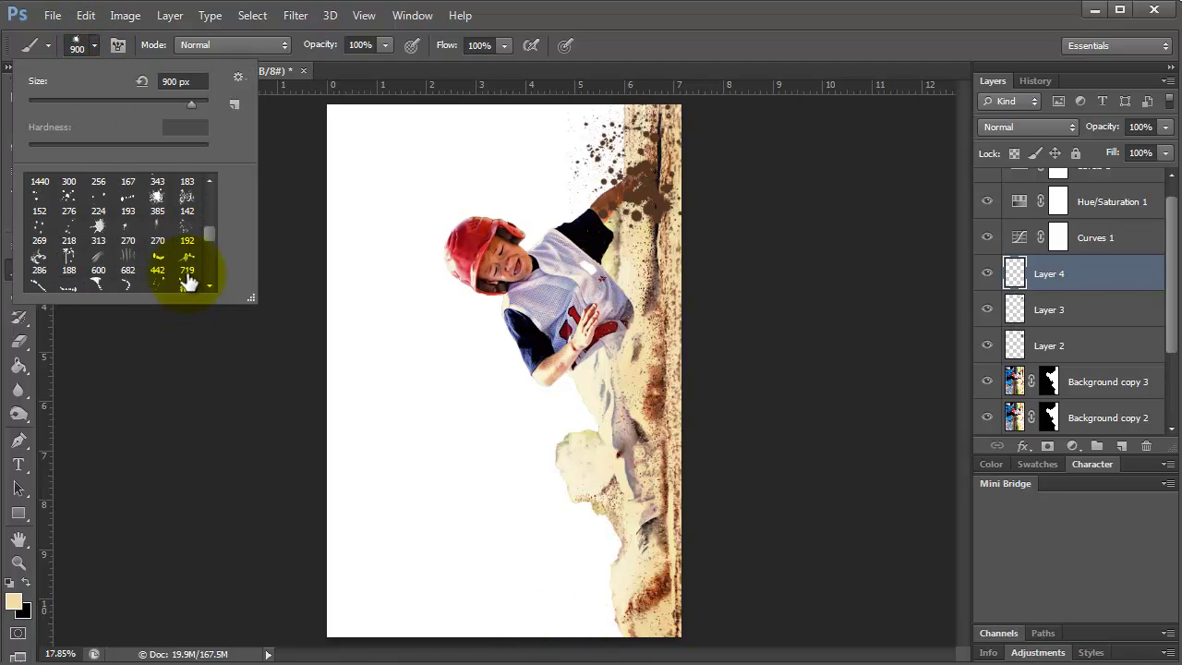
pyautogui.scroll(-6, 171, 248)
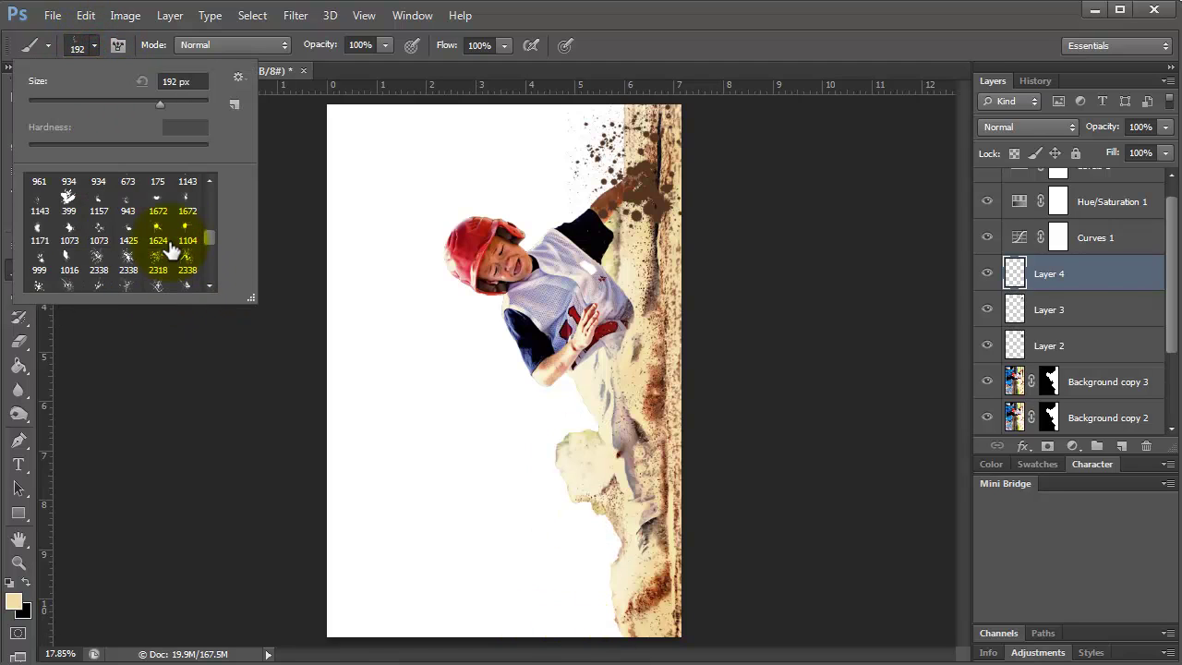
pyautogui.scroll(-8, 171, 248)
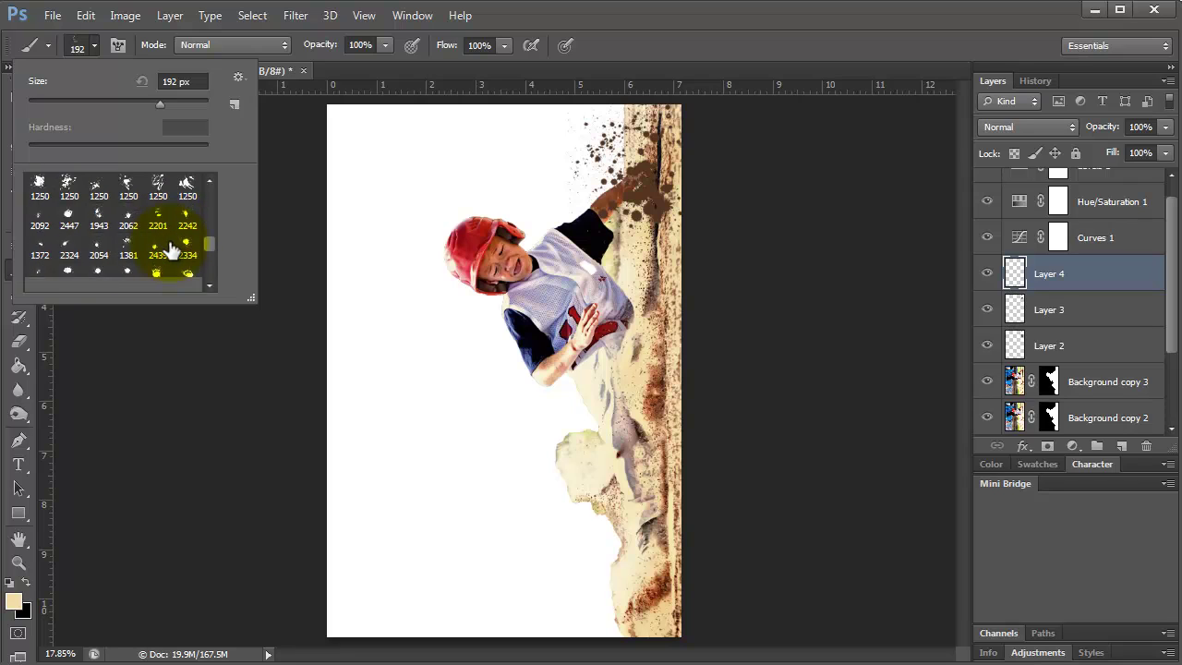
pyautogui.scroll(-4, 172, 248)
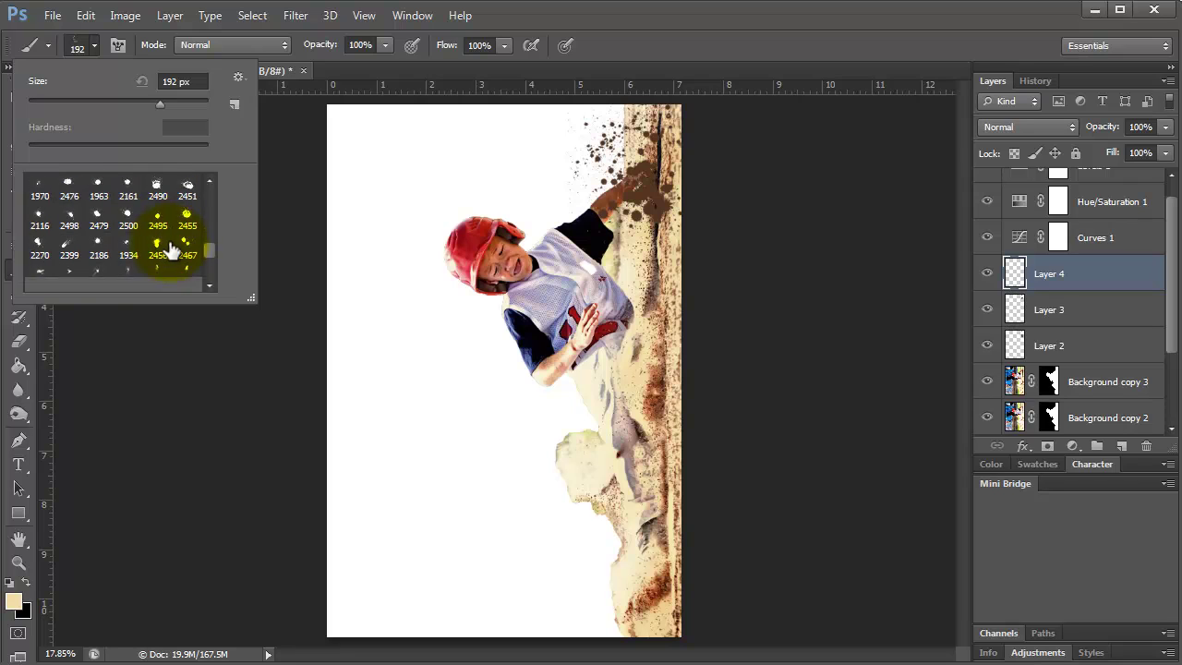
pyautogui.click(134, 251)
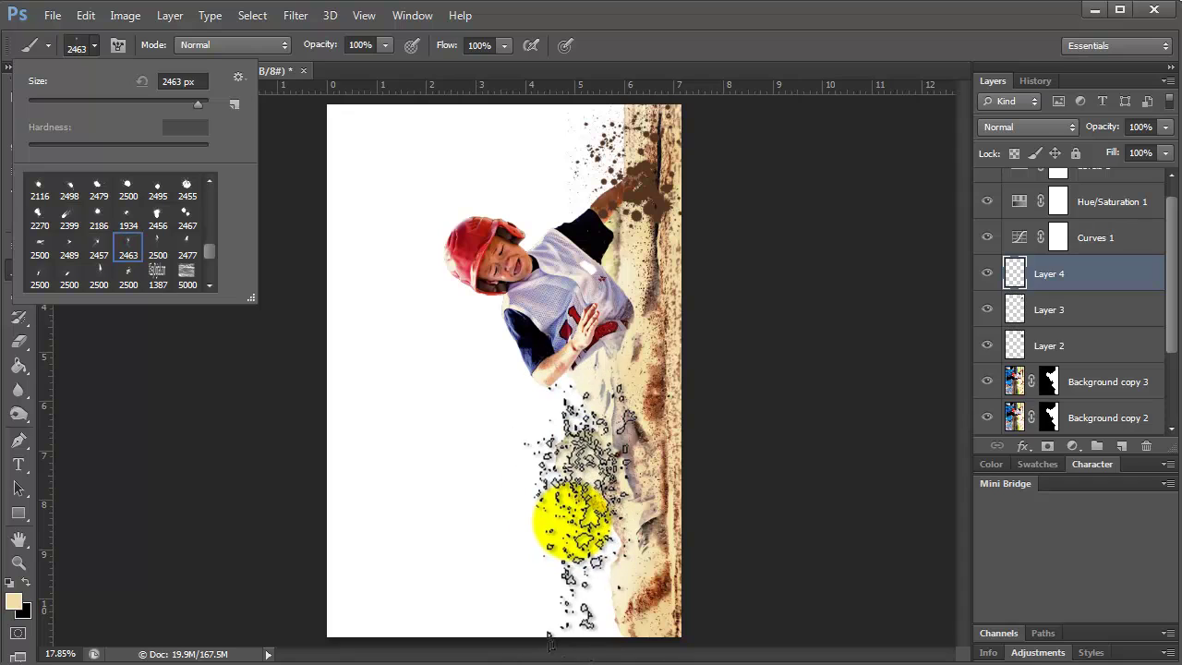
pyautogui.click(988, 273)
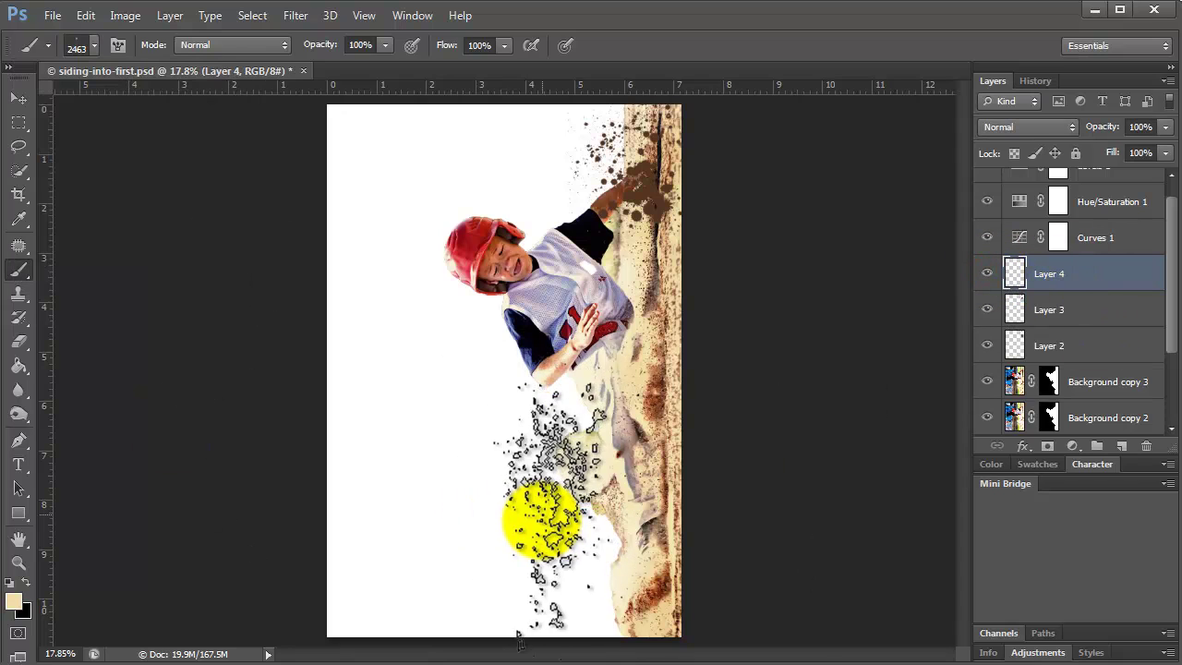
pyautogui.click(538, 527)
pyautogui.click(566, 504)
pyautogui.click(567, 604)
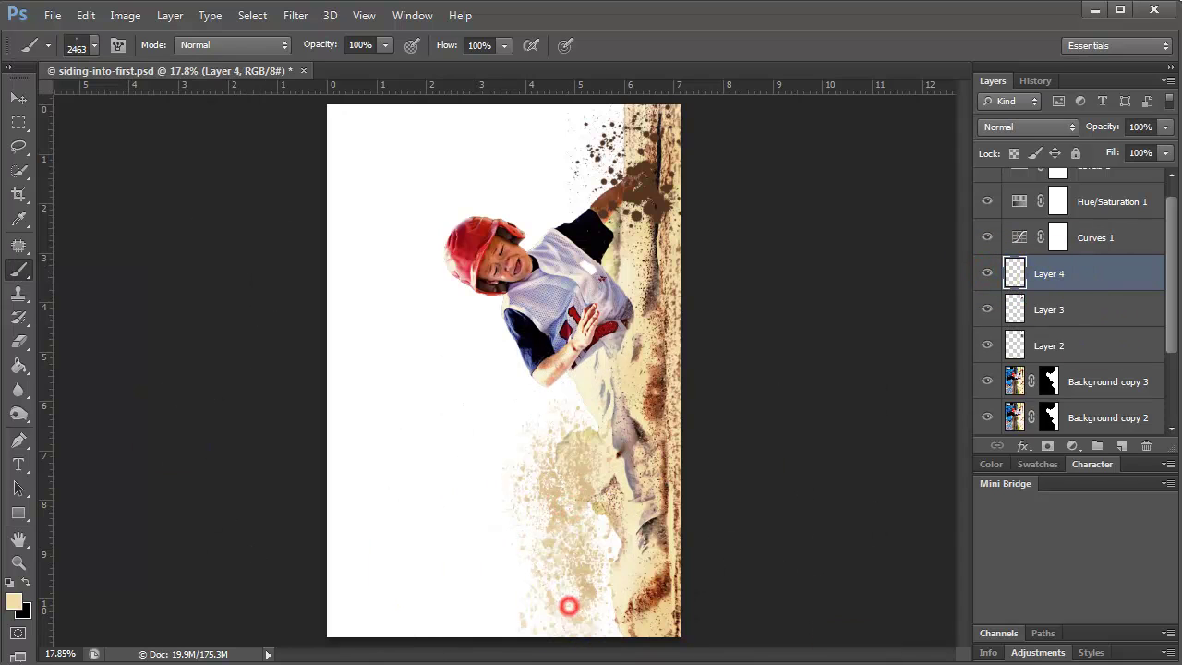
pyautogui.click(605, 637)
pyautogui.click(1121, 446)
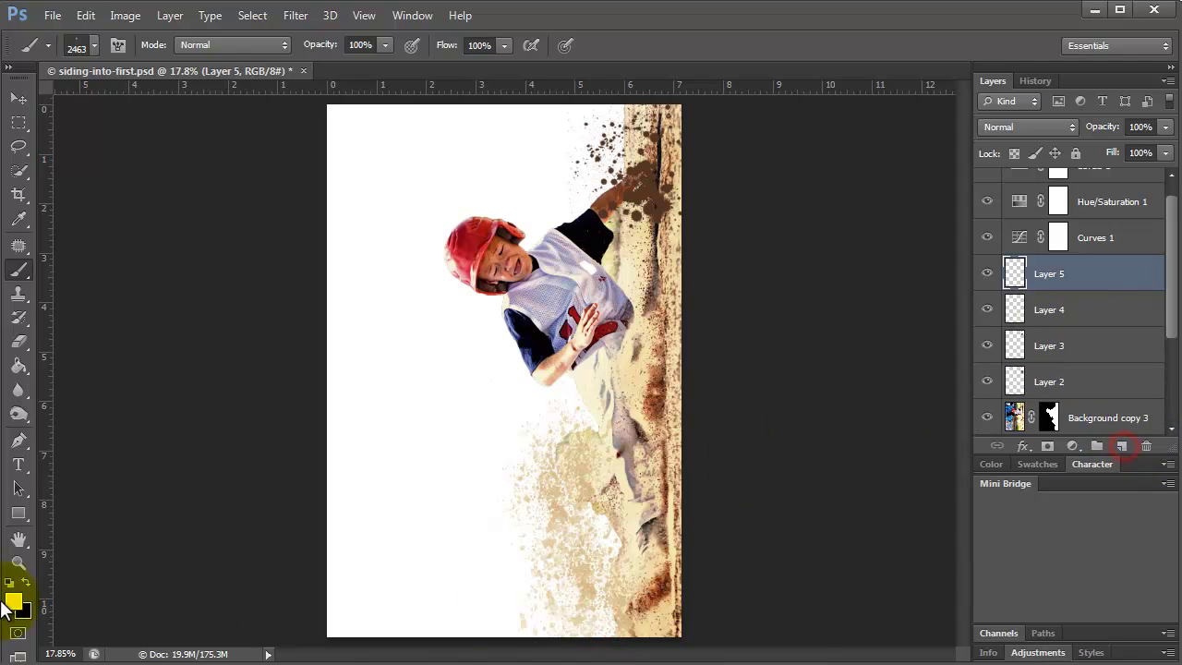
# Paint dark brown splatter, sampled from the dirt spray, across the lower canvas on Layer 5.
pyautogui.click(13, 601)
pyautogui.click(656, 207)
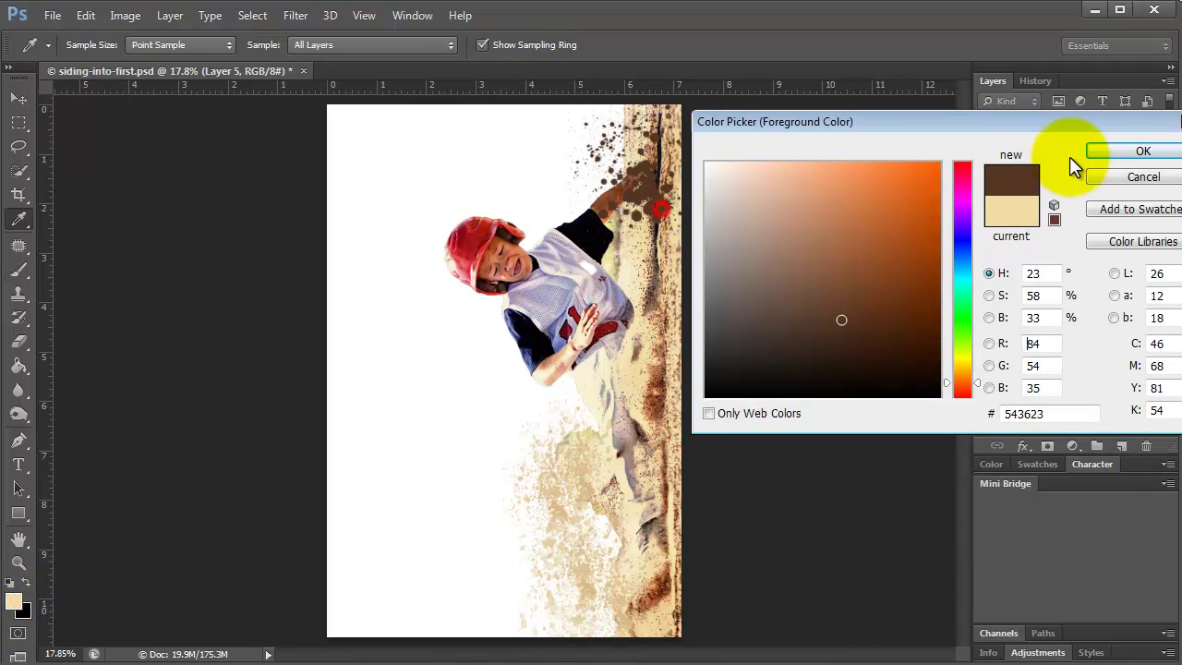
pyautogui.click(1113, 152)
pyautogui.click(582, 534)
pyautogui.moveTo(582, 533)
pyautogui.mouseDown()
pyautogui.moveTo(567, 498)
pyautogui.moveTo(567, 514)
pyautogui.moveTo(567, 502)
pyautogui.moveTo(647, 527)
pyautogui.moveTo(572, 488)
pyautogui.moveTo(586, 601)
pyautogui.mouseUp()
pyautogui.press('[')
pyautogui.press('[')
pyautogui.press('[')
pyautogui.press('[')
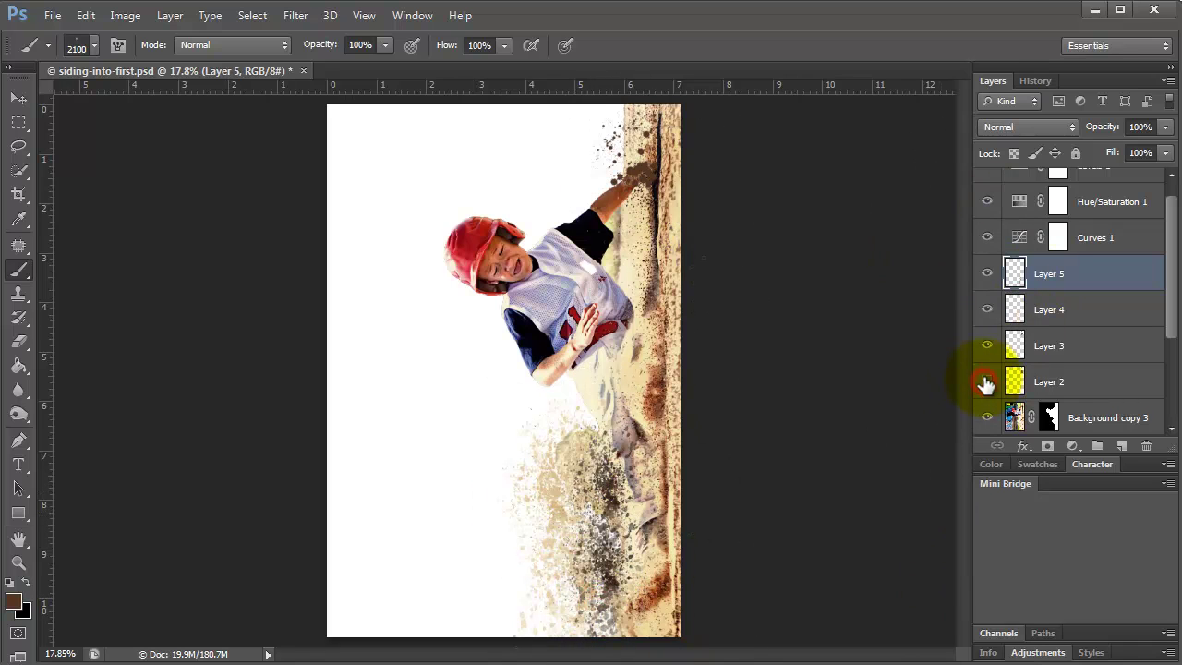
# Delete Layers 2 and 3.
pyautogui.click(1068, 342)
pyautogui.keyDown('shift'); pyautogui.click(1103, 374); pyautogui.keyUp('shift')
pyautogui.press('Delete')
# On new Layer 6, stamp tan splatter in sampled colour bb763d on the upper dirt.
pyautogui.click(1122, 446)
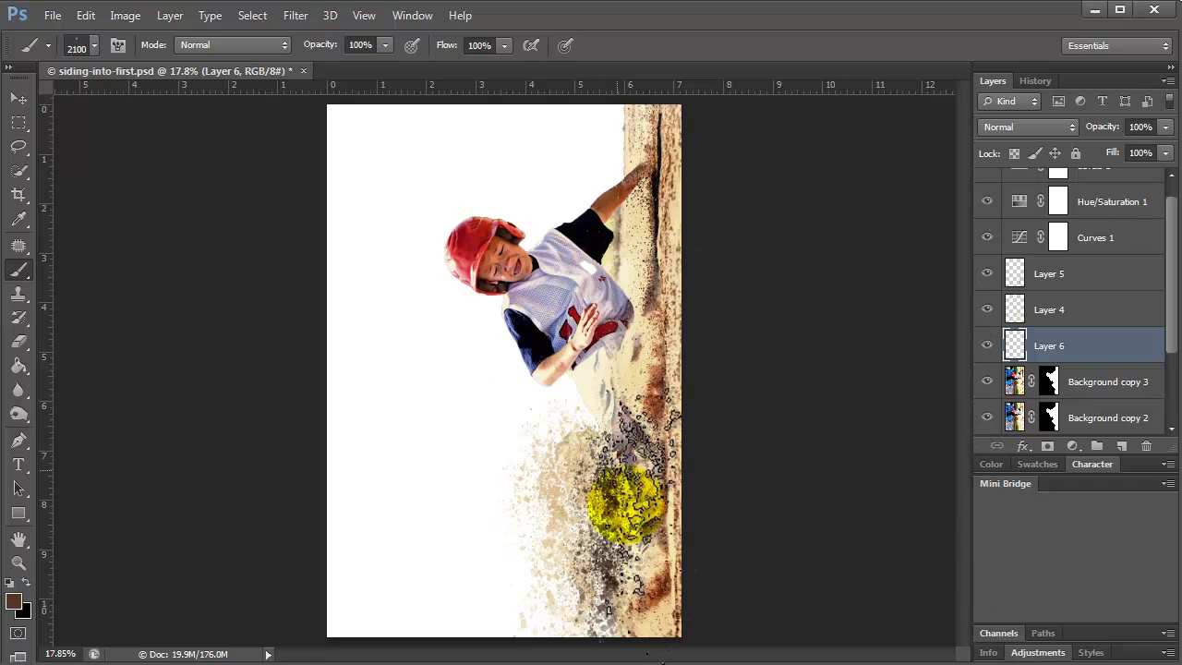
pyautogui.click(13, 601)
pyautogui.click(656, 591)
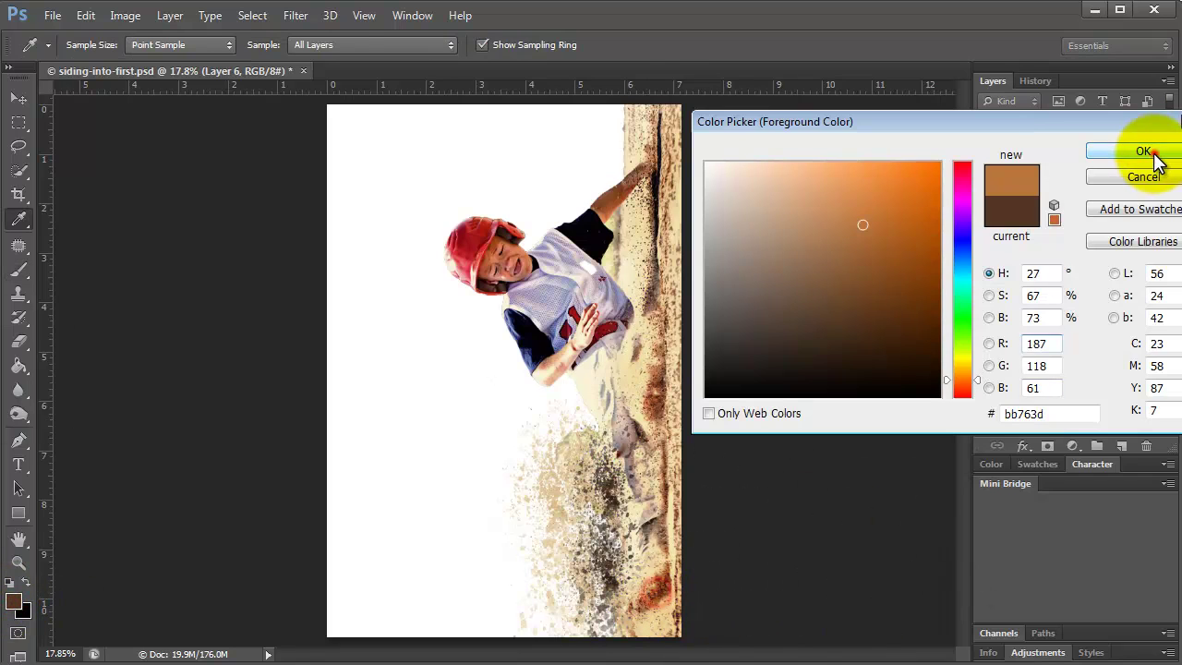
pyautogui.click(1143, 151)
pyautogui.click(611, 176)
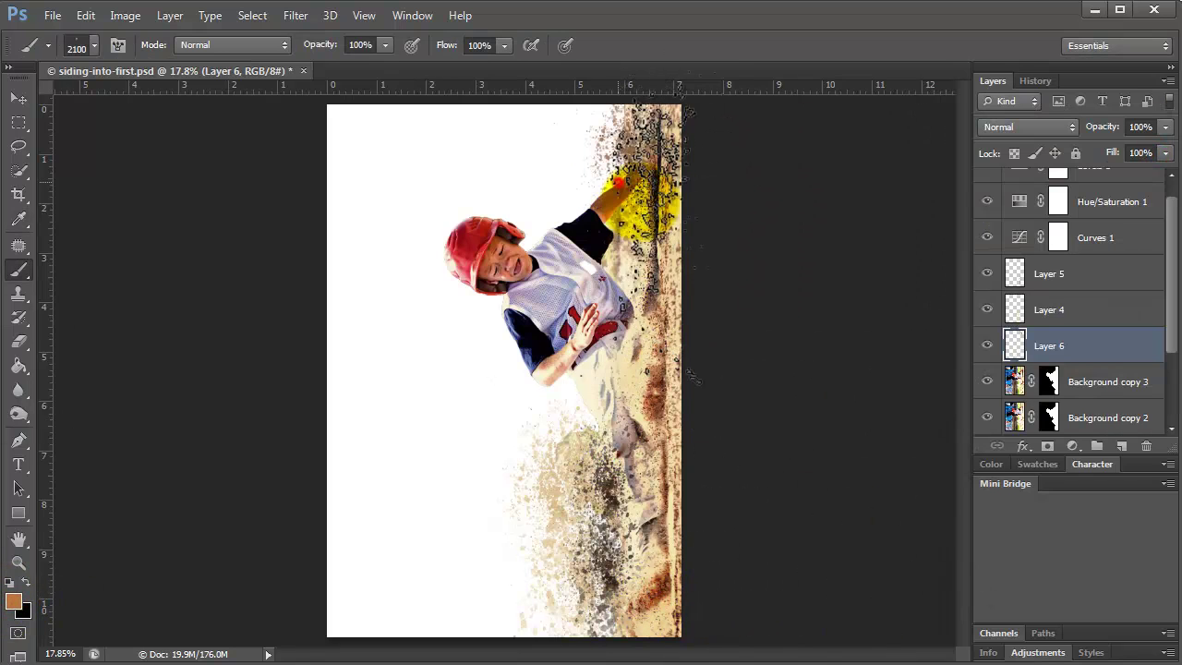
# On new Layer 7, stamp sampled cream splatter over the player's chest and glove.
pyautogui.click(1121, 447)
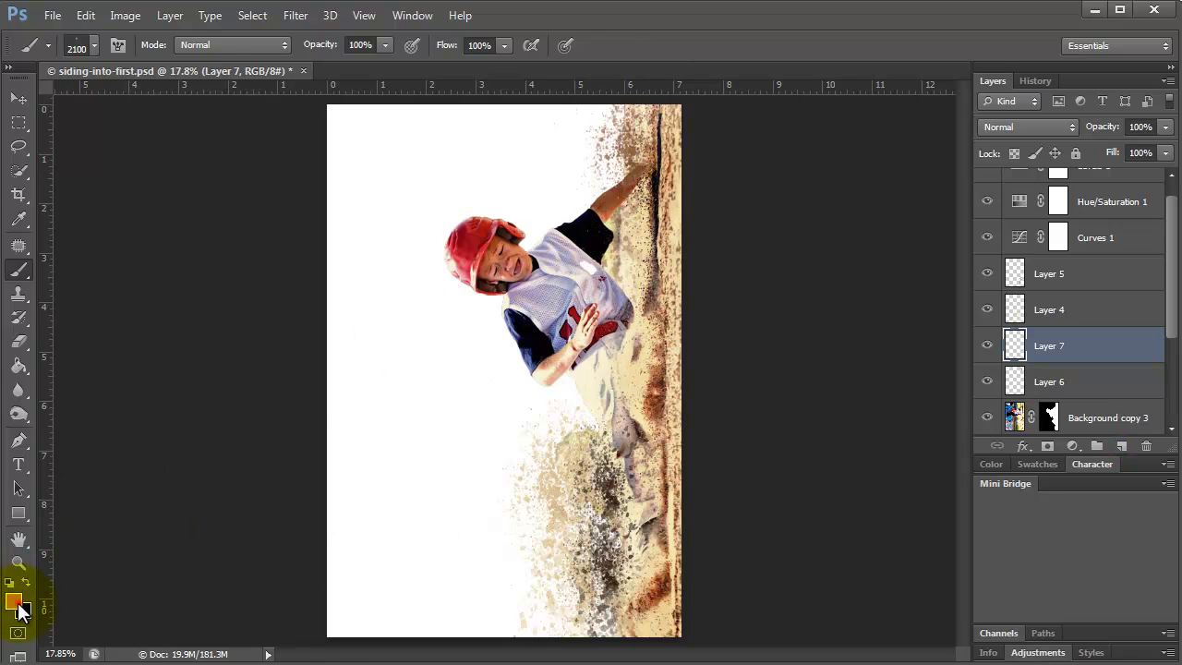
pyautogui.click(13, 601)
pyautogui.click(649, 571)
pyautogui.click(1119, 147)
pyautogui.click(634, 157)
pyautogui.click(610, 334)
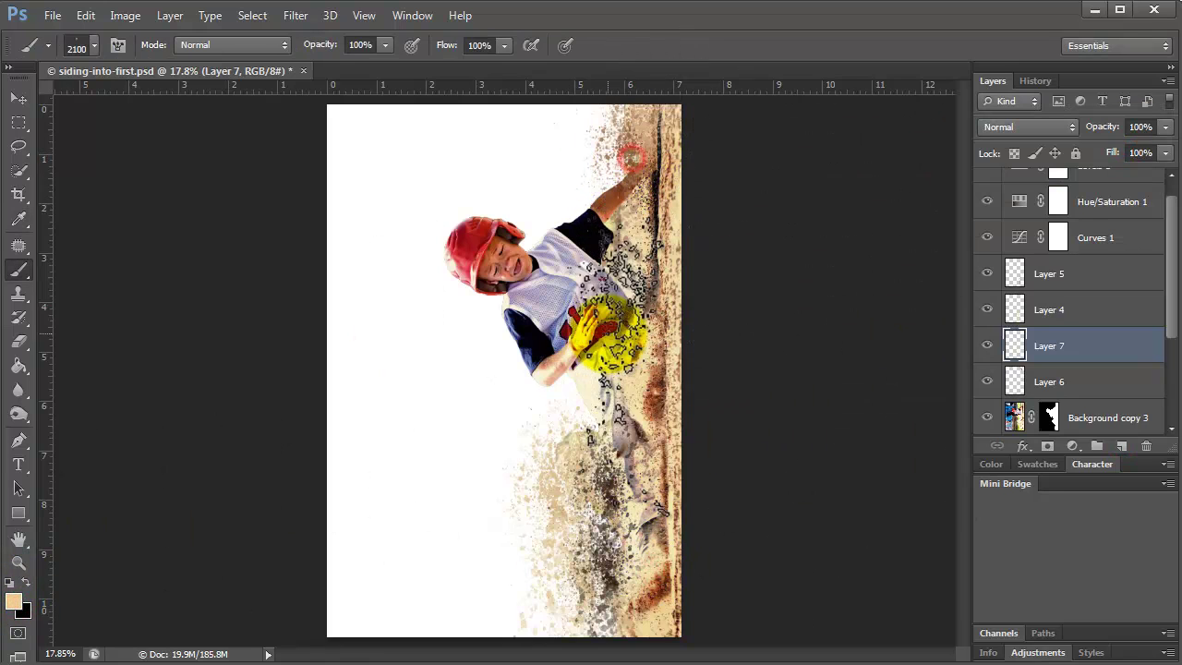
pyautogui.click(607, 314)
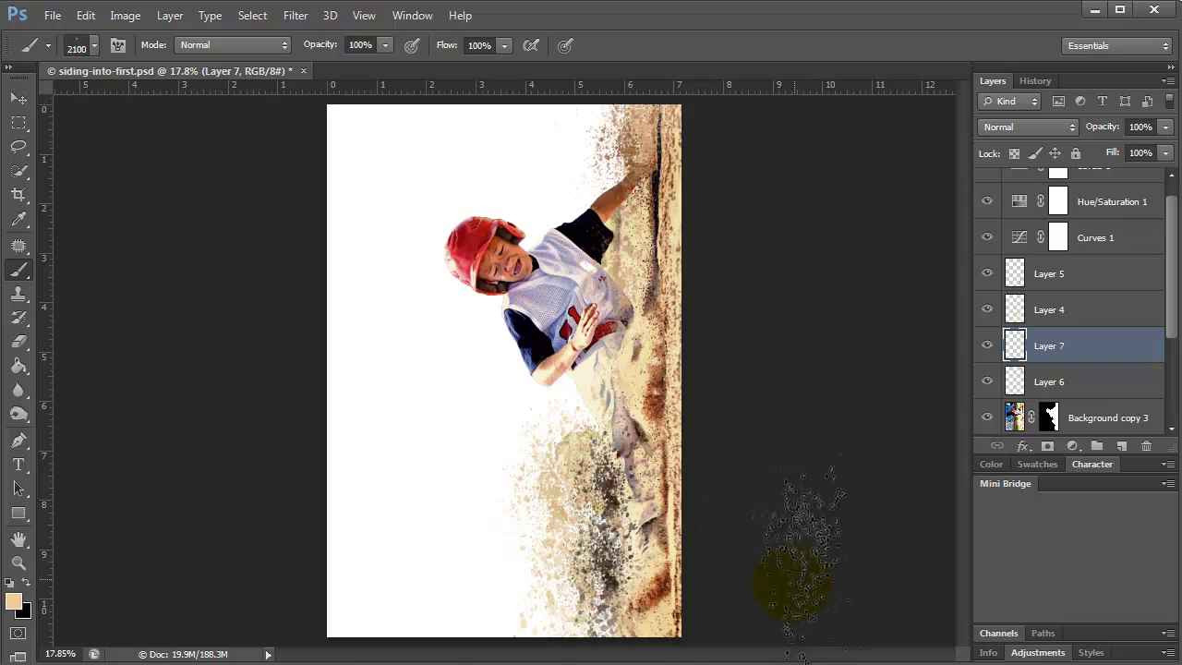
pyautogui.click(986, 345)
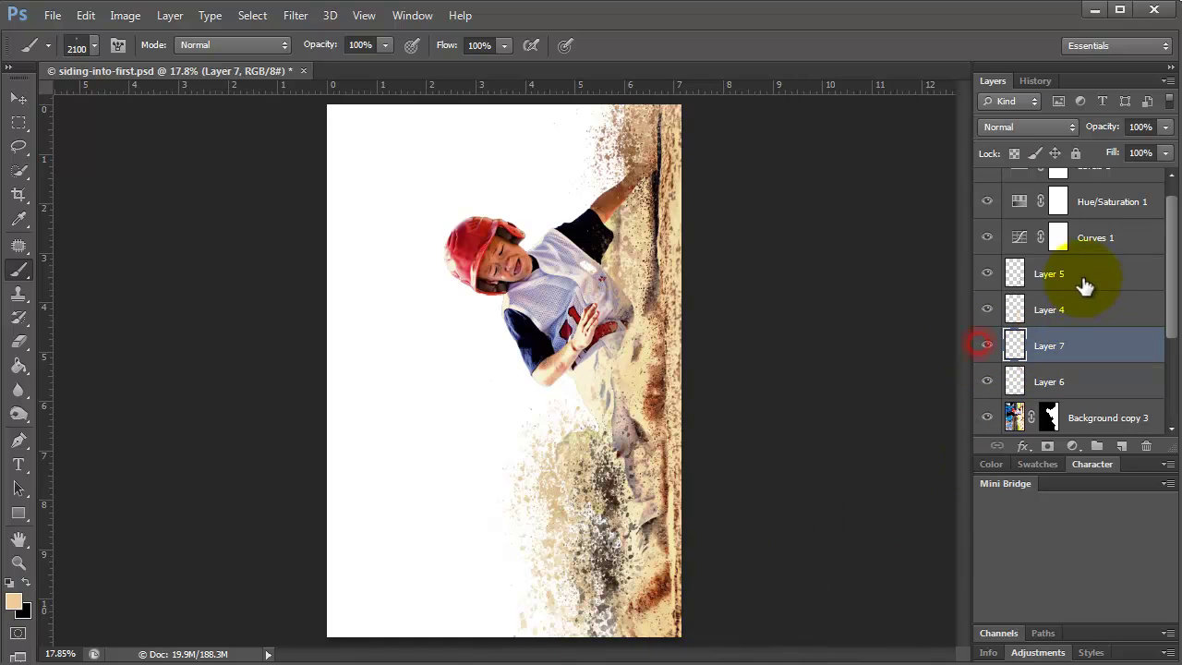
pyautogui.click(1074, 277)
# Group Layers 5, 4, 7 and 6, then move Layer 5 out above the group.
pyautogui.keyDown('shift'); pyautogui.click(1064, 381); pyautogui.keyUp('shift')
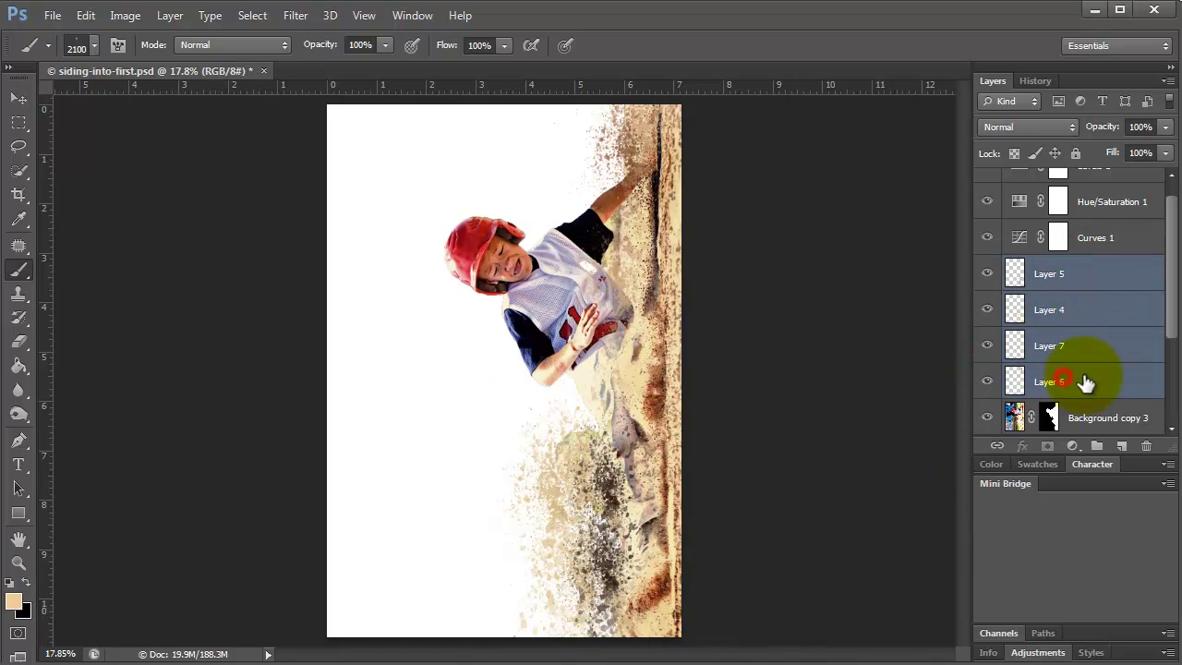
pyautogui.hotkey('ctrl', 'g')
pyautogui.moveTo(1098, 300); pyautogui.dragTo(1101, 309)
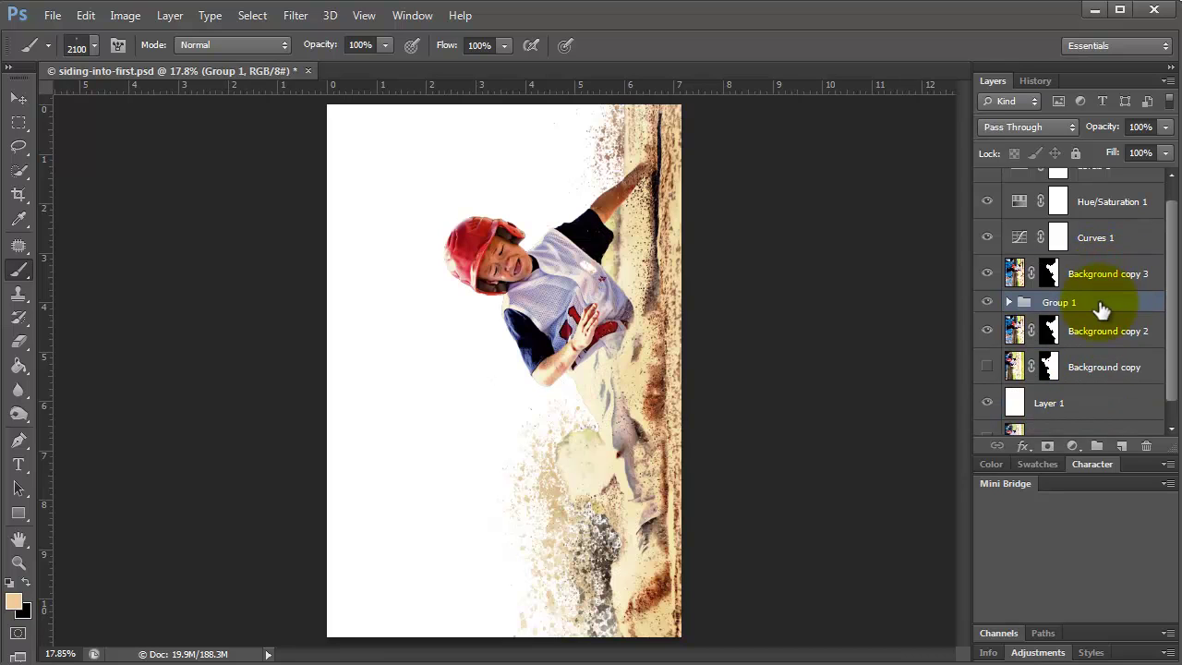
pyautogui.click(1010, 302)
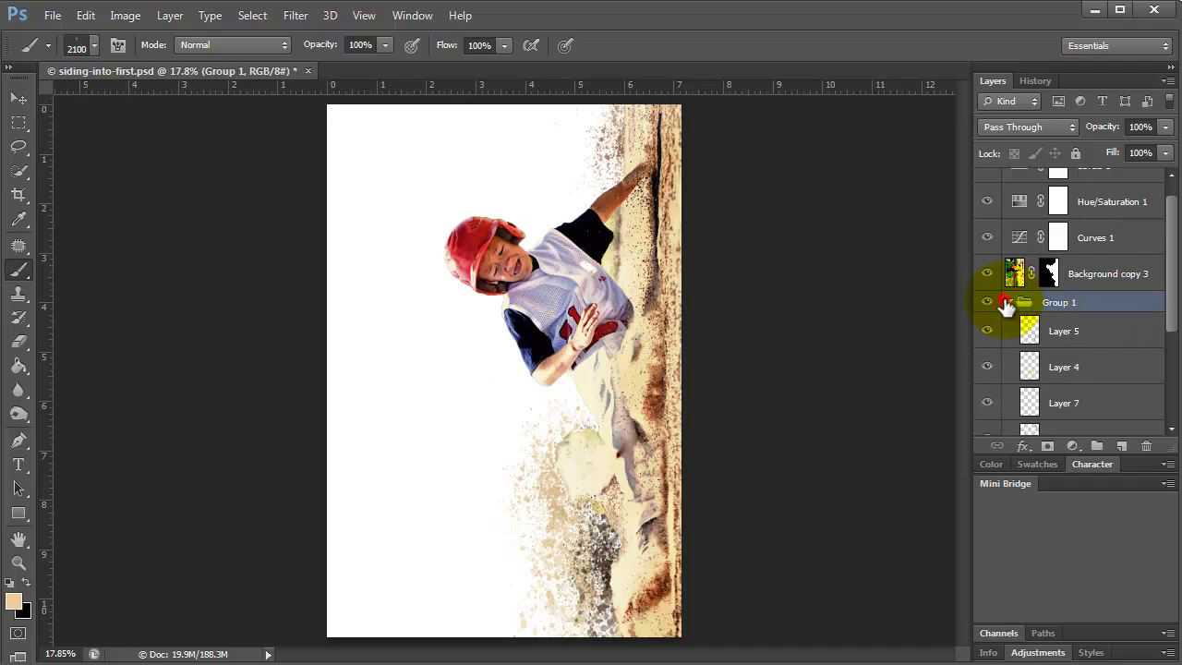
pyautogui.click(1075, 333)
pyautogui.click(988, 331)
pyautogui.click(988, 332)
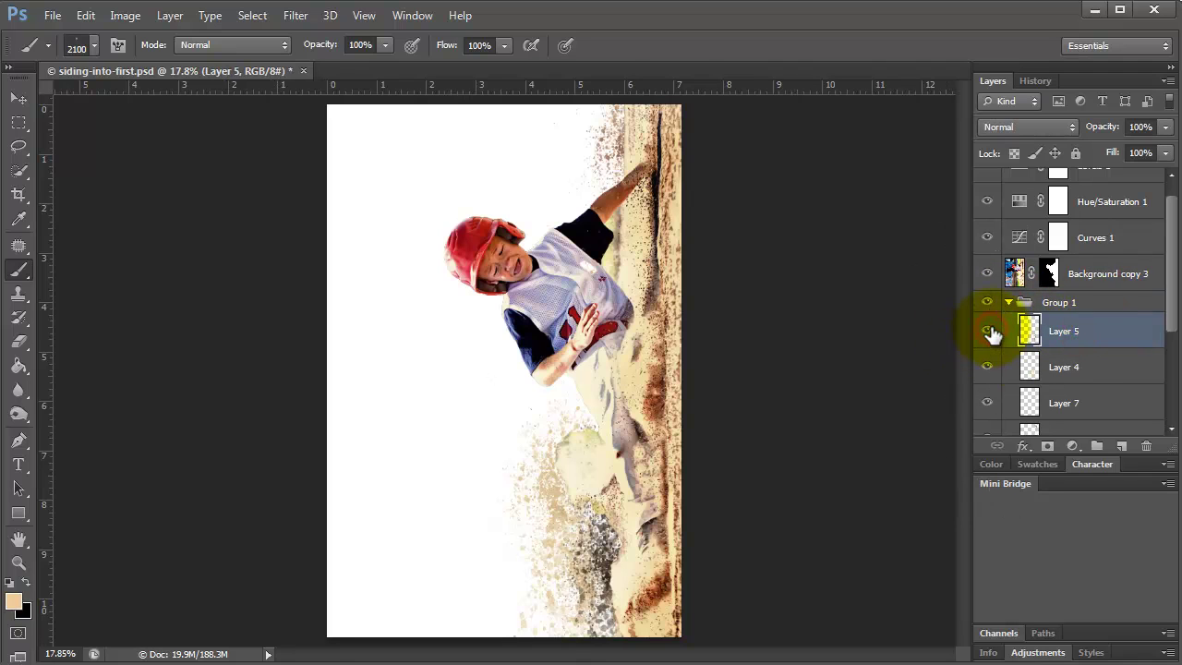
pyautogui.hotkey('ctrl', ']')
pyautogui.hotkey('ctrl', ']')
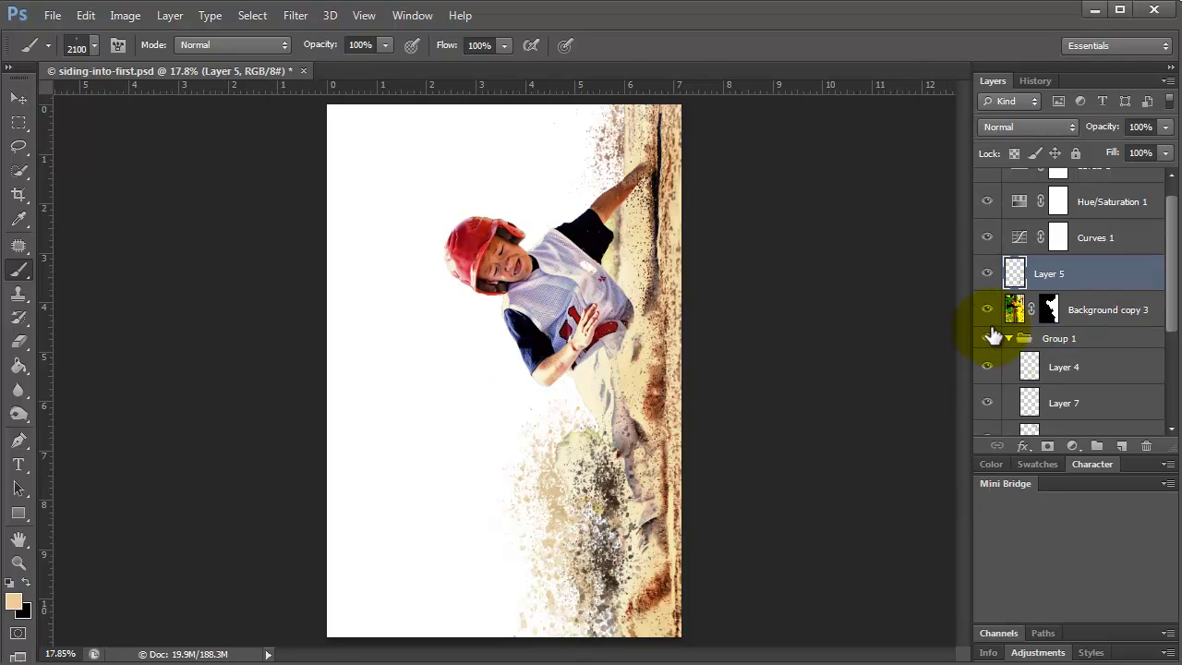
# Move Layer 4 out below, raise Group 1 under Layer 5, then ungroup Layers 7 and 6.
pyautogui.click(1082, 370)
pyautogui.hotkey('ctrl', ']')
pyautogui.hotkey('ctrl', ']')
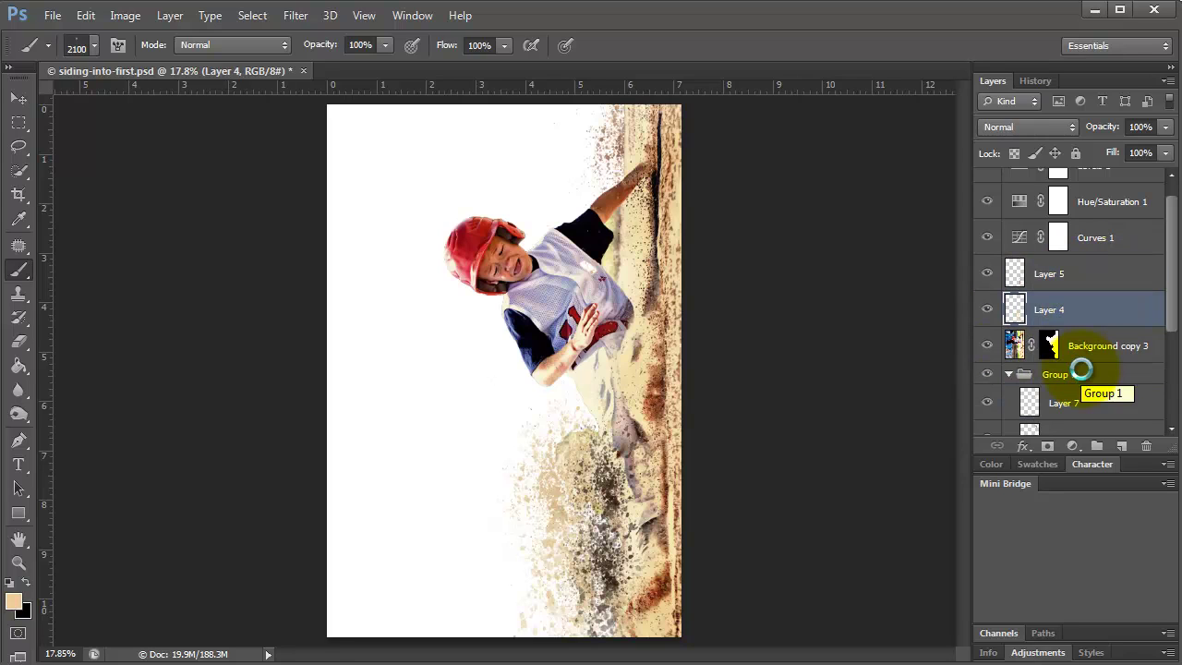
pyautogui.click(987, 402)
pyautogui.click(987, 402)
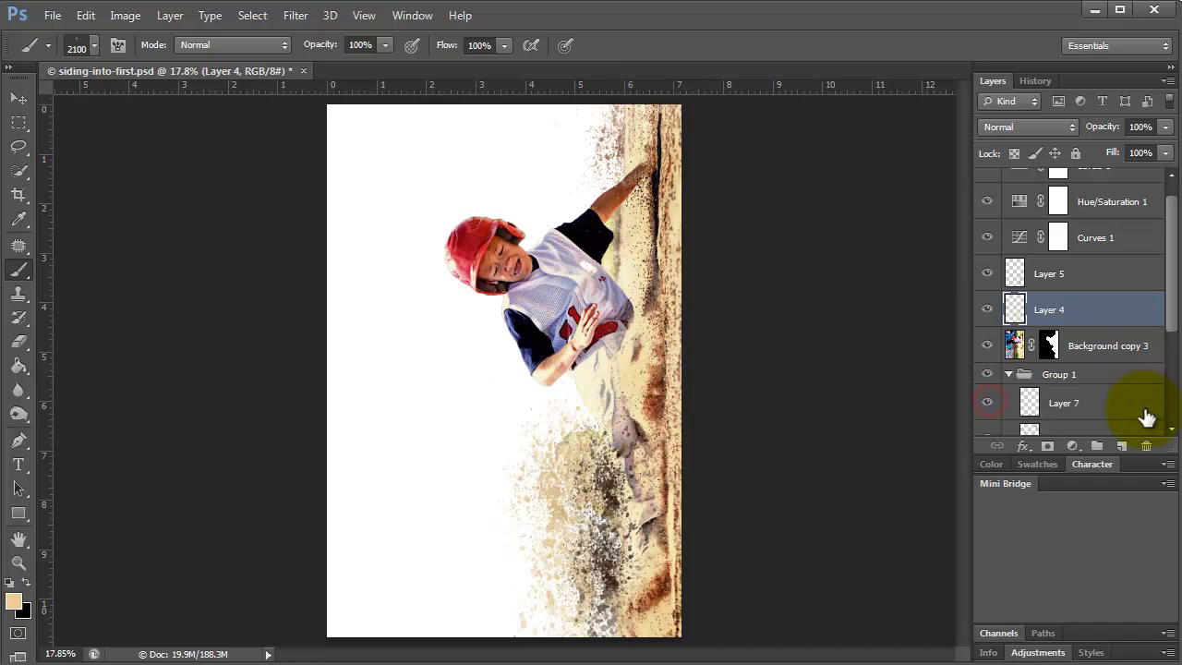
pyautogui.moveTo(1087, 371); pyautogui.dragTo(1087, 288)
pyautogui.click(988, 302)
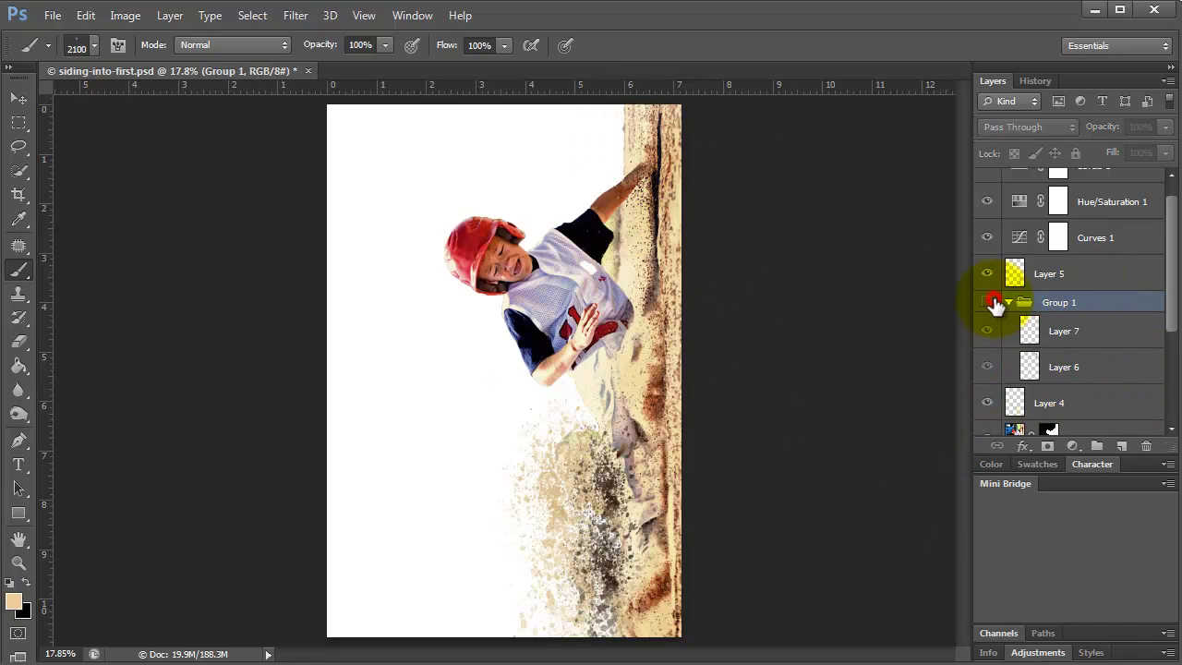
pyautogui.click(987, 302)
pyautogui.click(1062, 335)
pyautogui.scroll(-2, 1082, 360)
pyautogui.scroll(2, 1082, 360)
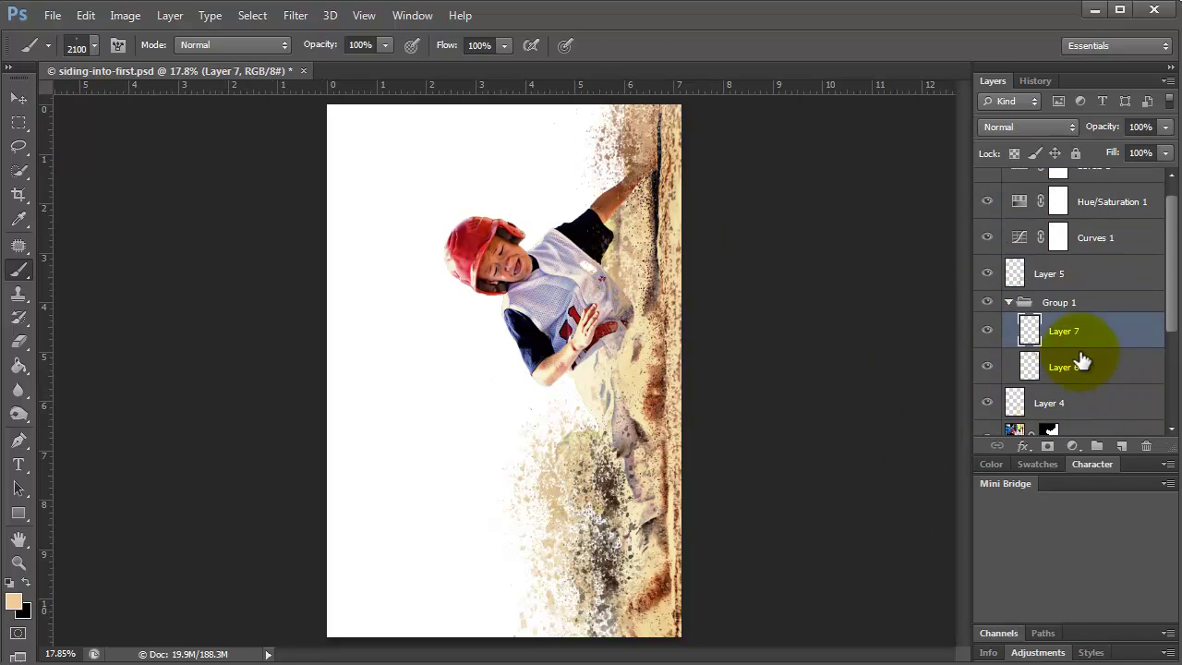
pyautogui.hotkey('ctrl', 'shift', 'g')
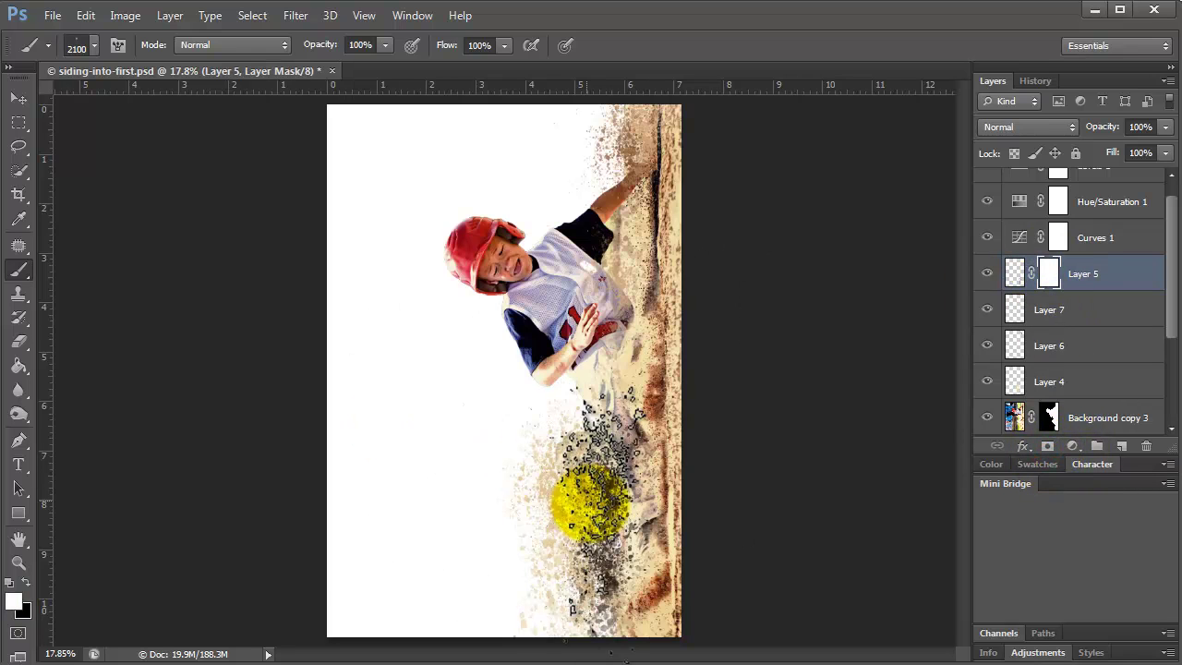
# Mask out parts of Layer 5's splatter and Layer 7's splatter over the player's jersey in black.
pyautogui.click(25, 581)
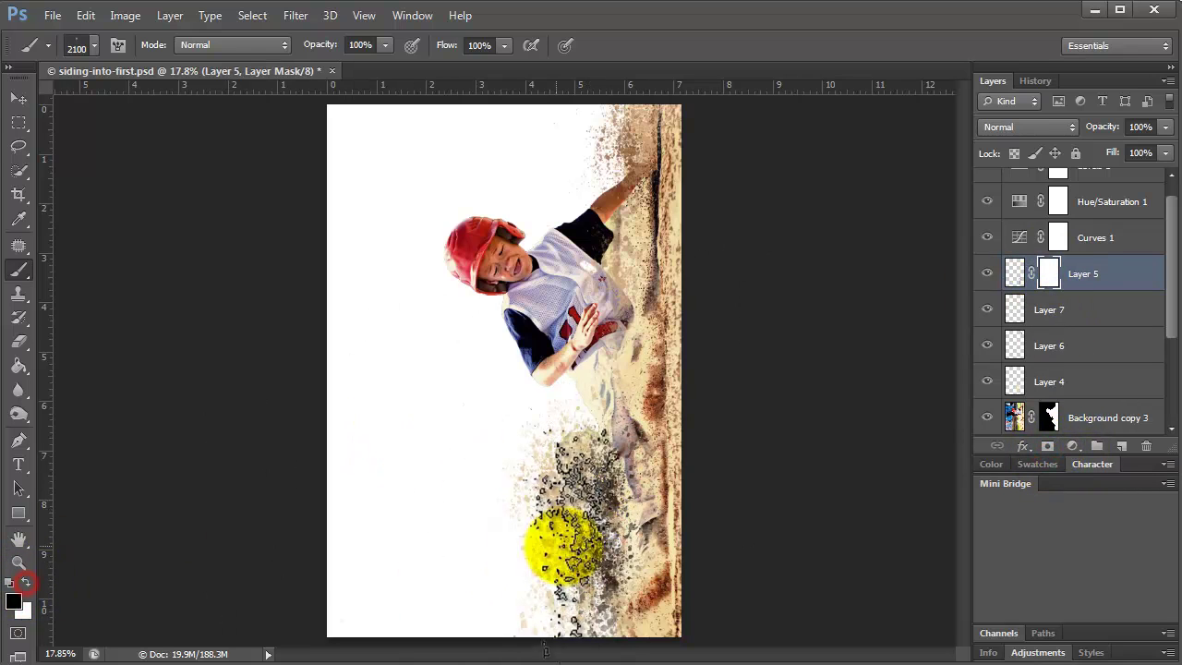
pyautogui.click(987, 273)
pyautogui.click(987, 273)
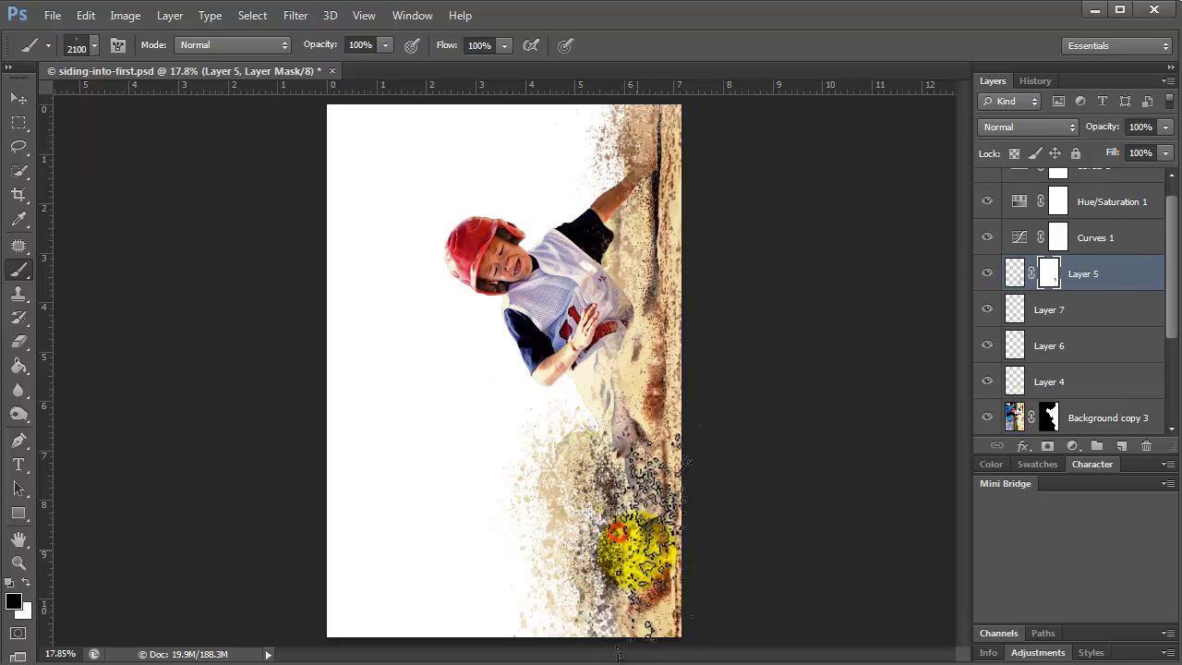
pyautogui.keyDown('alt'); pyautogui.click(527, 607); pyautogui.keyUp('alt')
pyautogui.click(1049, 309)
pyautogui.click(1047, 446)
pyautogui.press('d')
pyautogui.moveTo(605, 196)
pyautogui.mouseDown()
pyautogui.moveTo(615, 264)
pyautogui.moveTo(729, 421)
pyautogui.mouseUp()
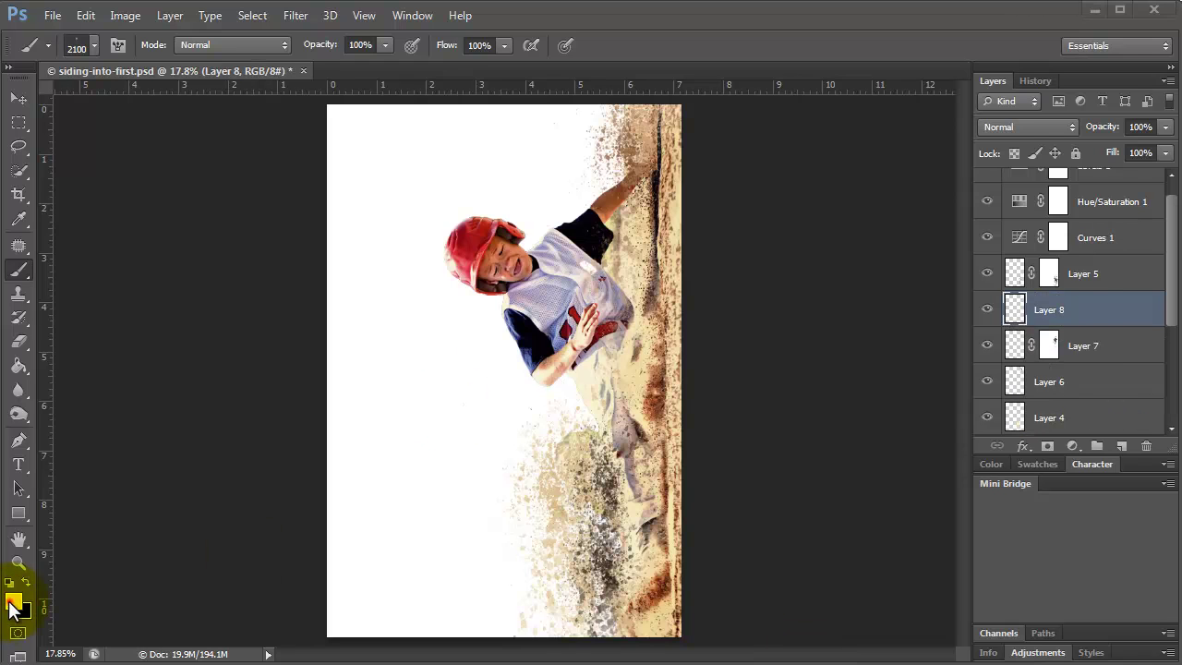
# Stamp light grey speckled dust left of and below the sliding player on Layer 8.
pyautogui.click(13, 605)
pyautogui.click(810, 214)
pyautogui.click(1111, 153)
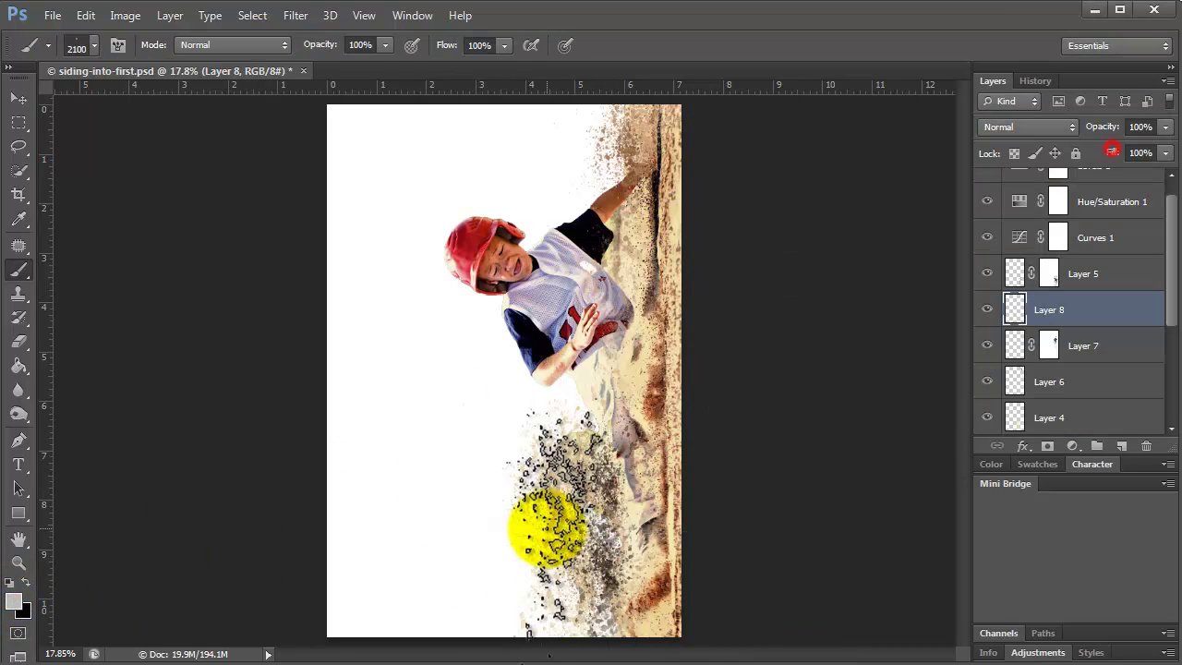
pyautogui.moveTo(554, 576); pyautogui.dragTo(551, 593)
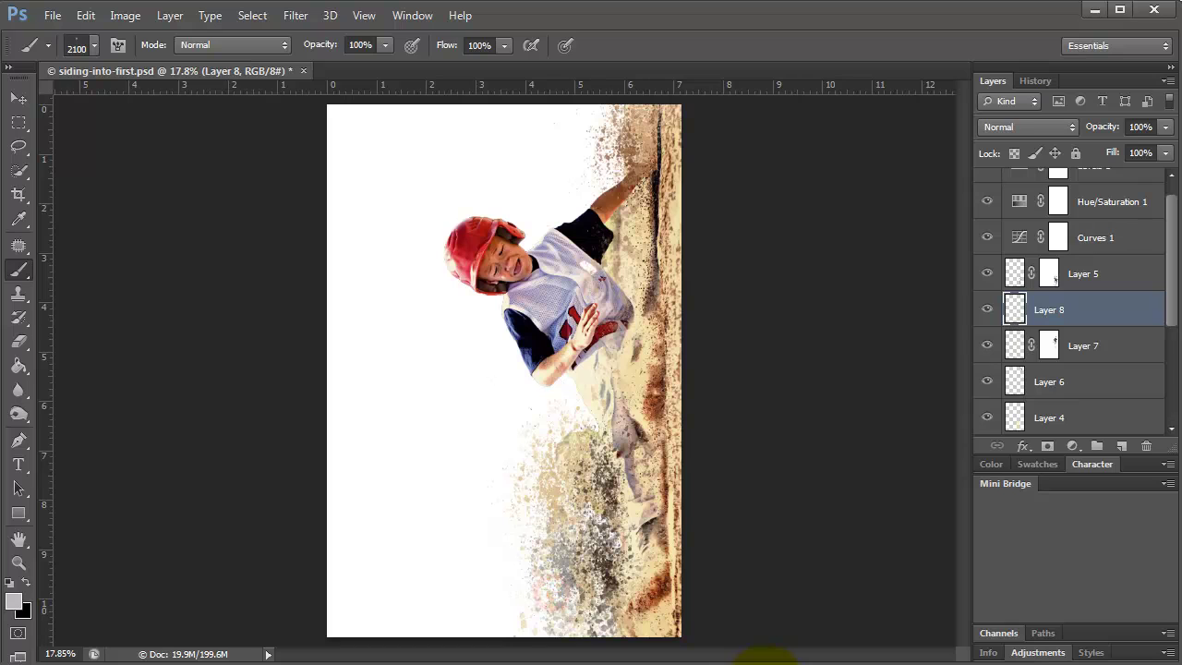
pyautogui.click(533, 554)
pyautogui.click(527, 502)
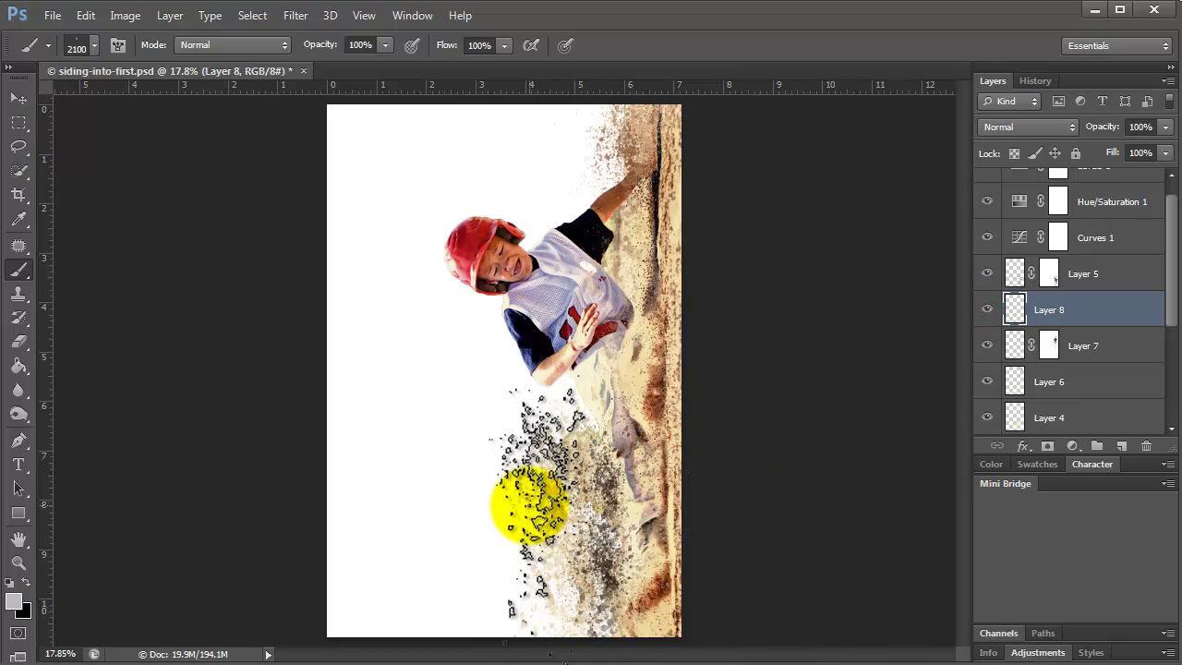
pyautogui.click(529, 504)
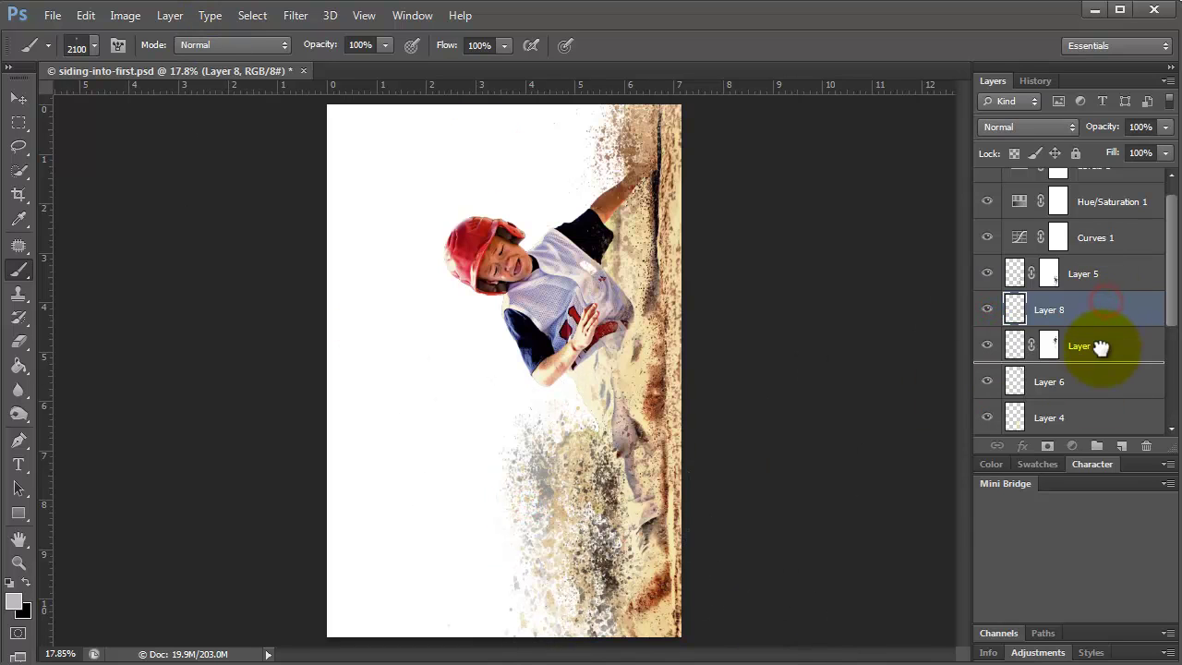
pyautogui.scroll(-2, 1103, 369)
# Move Layer 8 below Background copy 3 and apply a Gaussian Blur to the dust.
pyautogui.moveTo(1103, 393); pyautogui.dragTo(1103, 397)
pyautogui.click(296, 15)
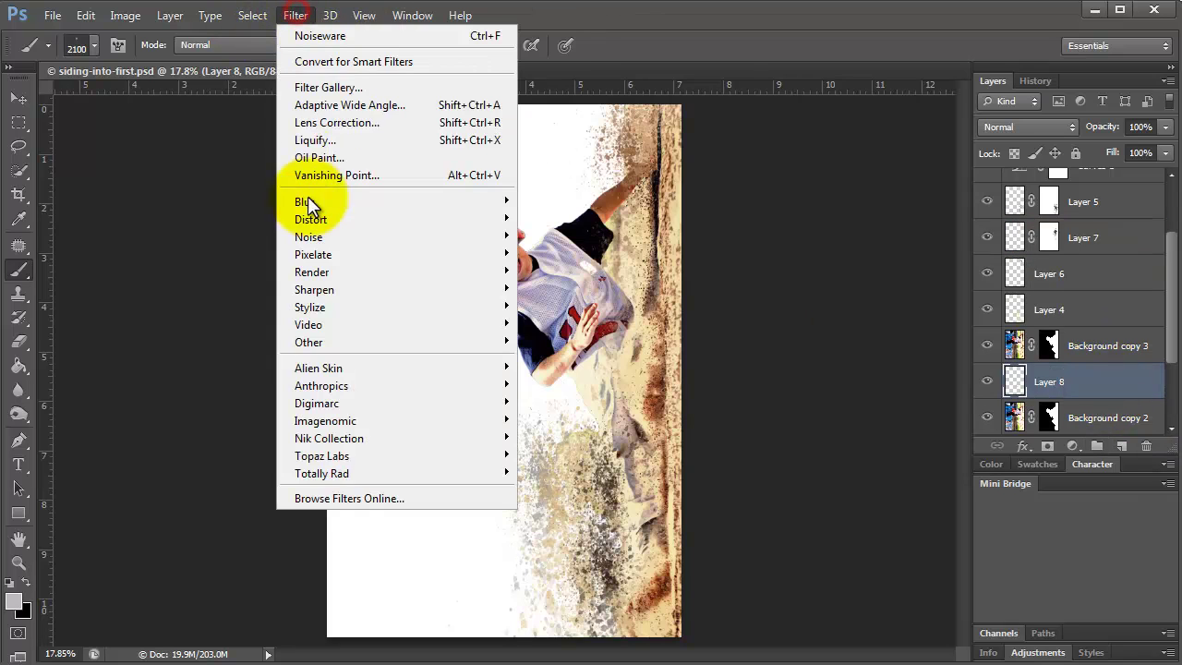
pyautogui.moveTo(308, 196)
pyautogui.click(612, 330)
pyautogui.moveTo(612, 318); pyautogui.dragTo(540, 324)
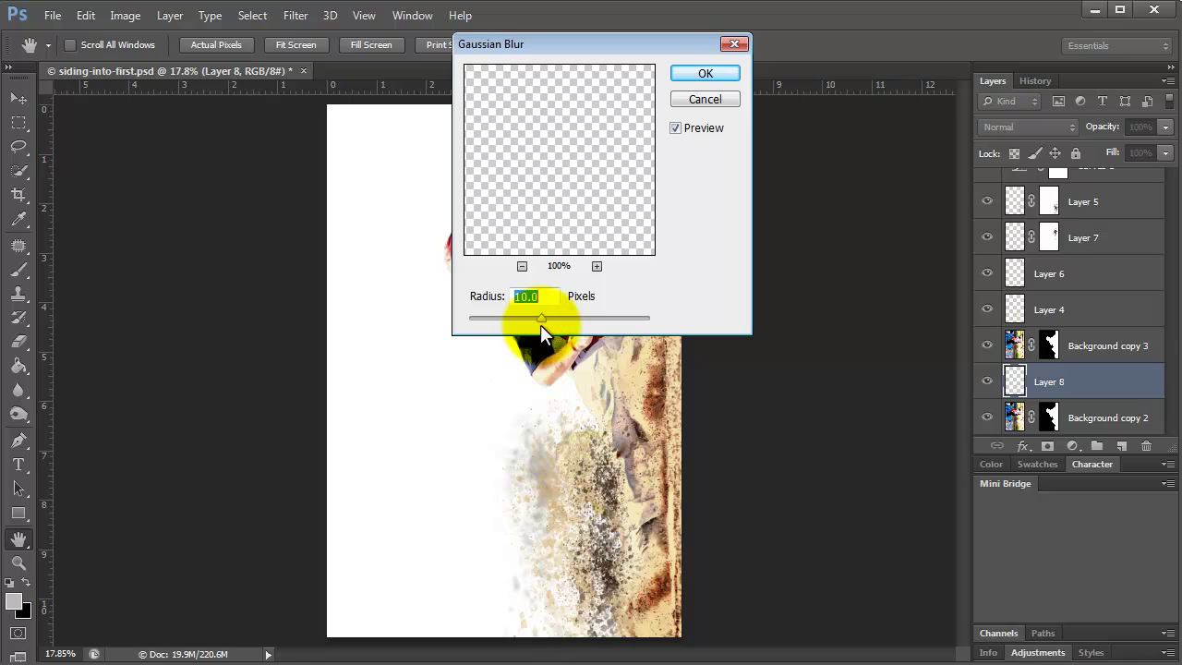
pyautogui.click(705, 73)
# Enlarge the dust layer to about 175% and shift it up and right.
pyautogui.press('b')
pyautogui.click(22, 101)
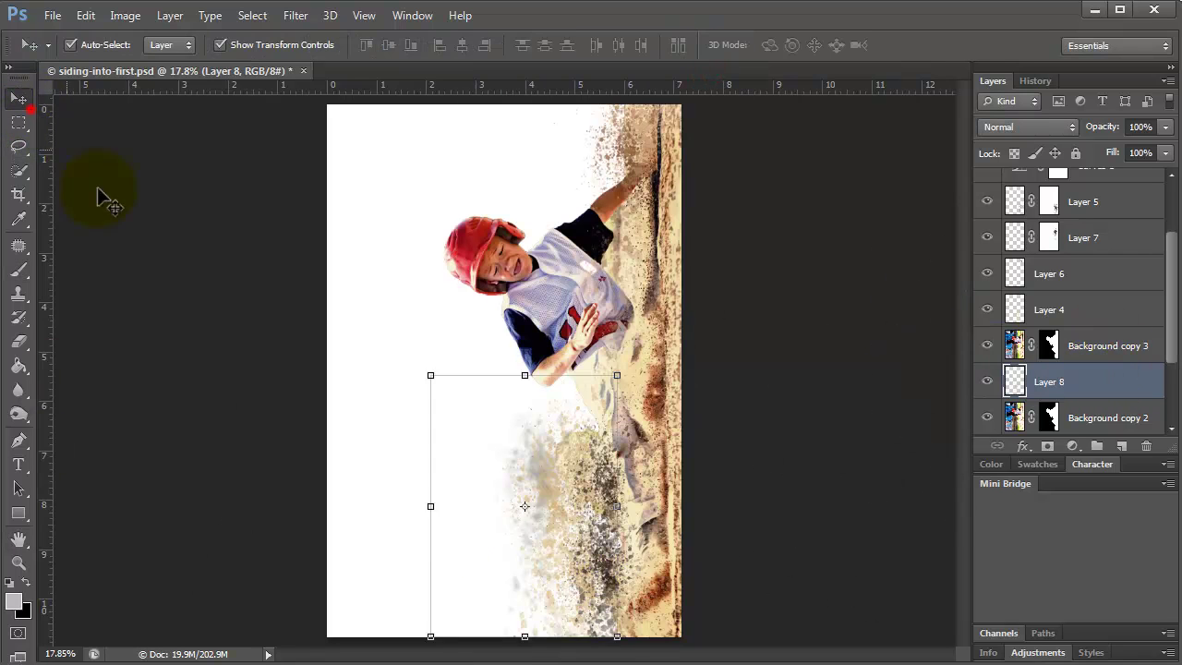
pyautogui.moveTo(430, 637); pyautogui.dragTo(285, 647)
pyautogui.moveTo(496, 560); pyautogui.dragTo(580, 547)
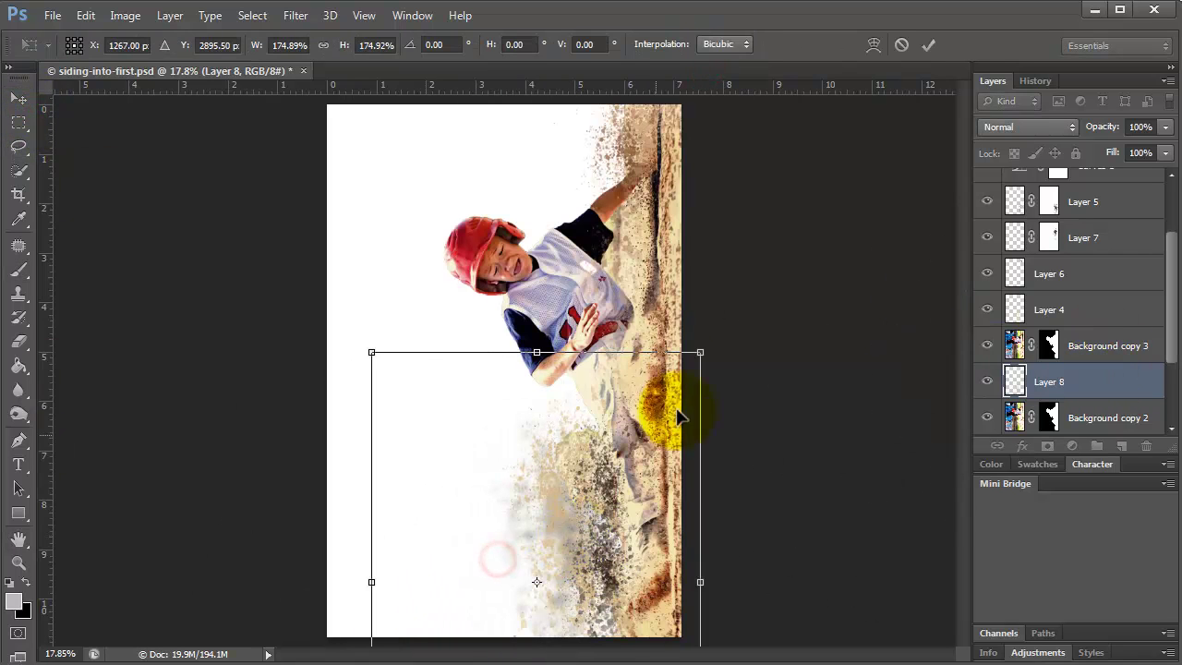
pyautogui.press('Return')
# Apply a heavier Gaussian Blur, widen the dust toward the left and nudge it right.
pyautogui.click(295, 16)
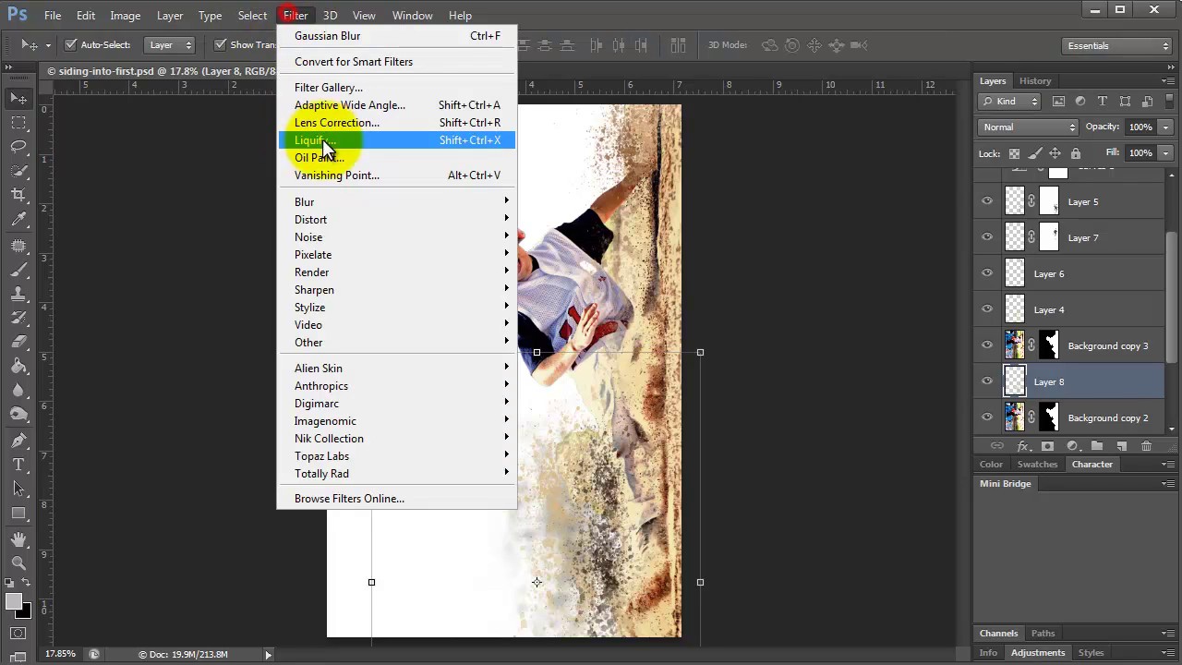
pyautogui.click(551, 341)
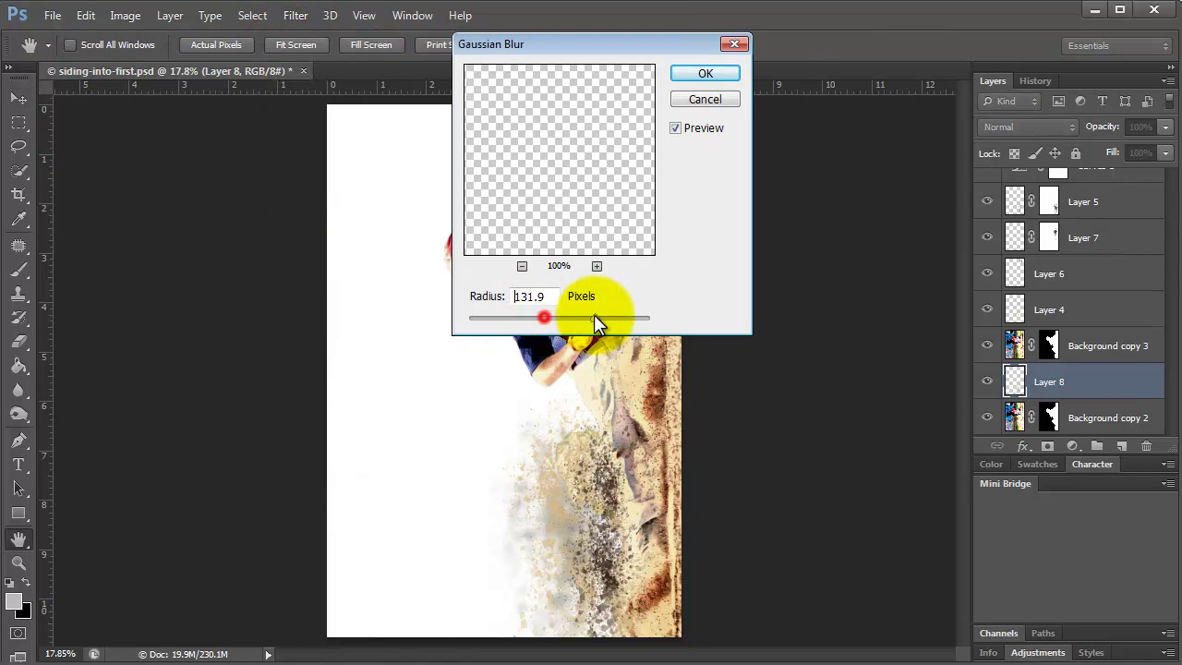
pyautogui.click(688, 74)
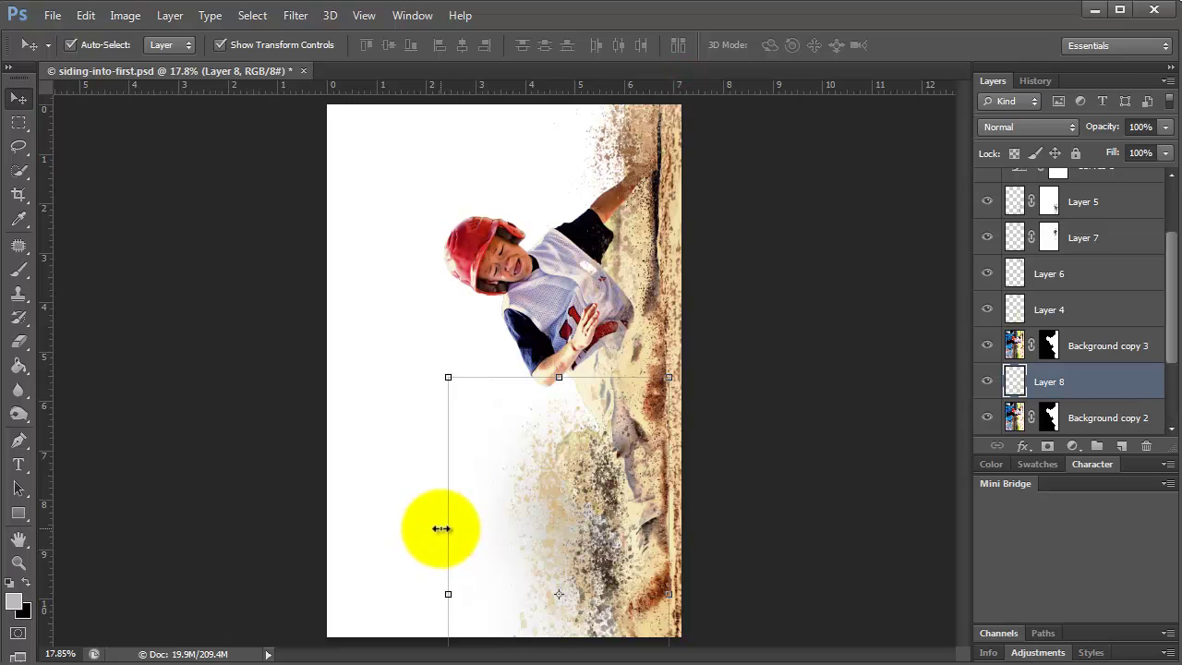
pyautogui.moveTo(443, 591); pyautogui.dragTo(403, 594)
pyautogui.press('Return')
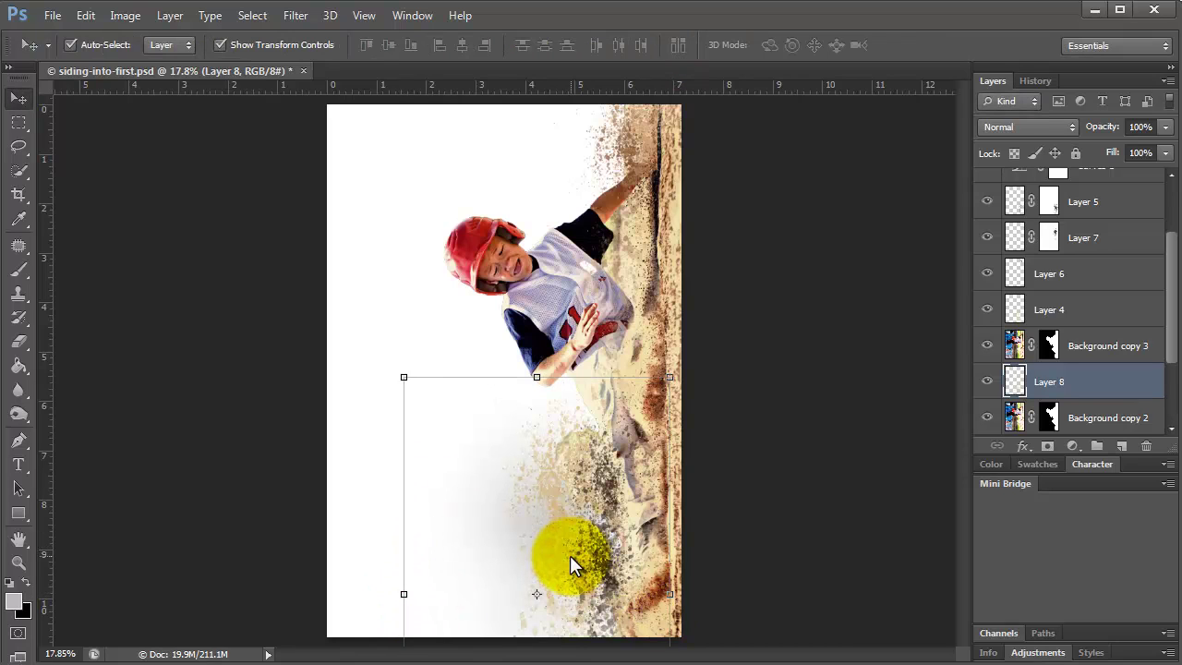
pyautogui.hotkey('shift', 'Right')
pyautogui.hotkey('shift', 'Right')
pyautogui.hotkey('shift', 'Right')
pyautogui.hotkey('shift', 'Right')
pyautogui.hotkey('shift', 'Right')
pyautogui.hotkey('shift', 'Right')
pyautogui.hotkey('shift', 'Right')
pyautogui.hotkey('shift', 'Right')
pyautogui.hotkey('shift', 'Right')
pyautogui.hotkey('shift', 'Right')
pyautogui.hotkey('shift', 'Right')
pyautogui.hotkey('shift', 'Right')
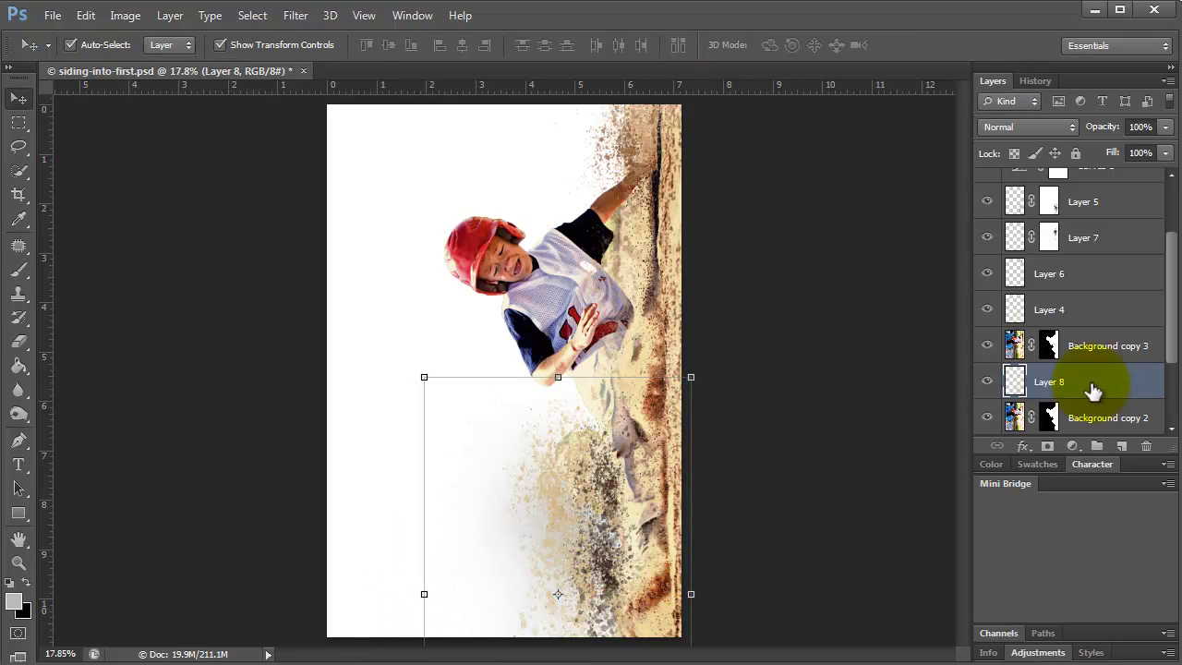
# Duplicate the dust as Layer 8 copy, move the copy upward, and save the poster.
pyautogui.moveTo(1094, 389); pyautogui.dragTo(1121, 446)
pyautogui.moveTo(523, 549); pyautogui.dragTo(596, 180)
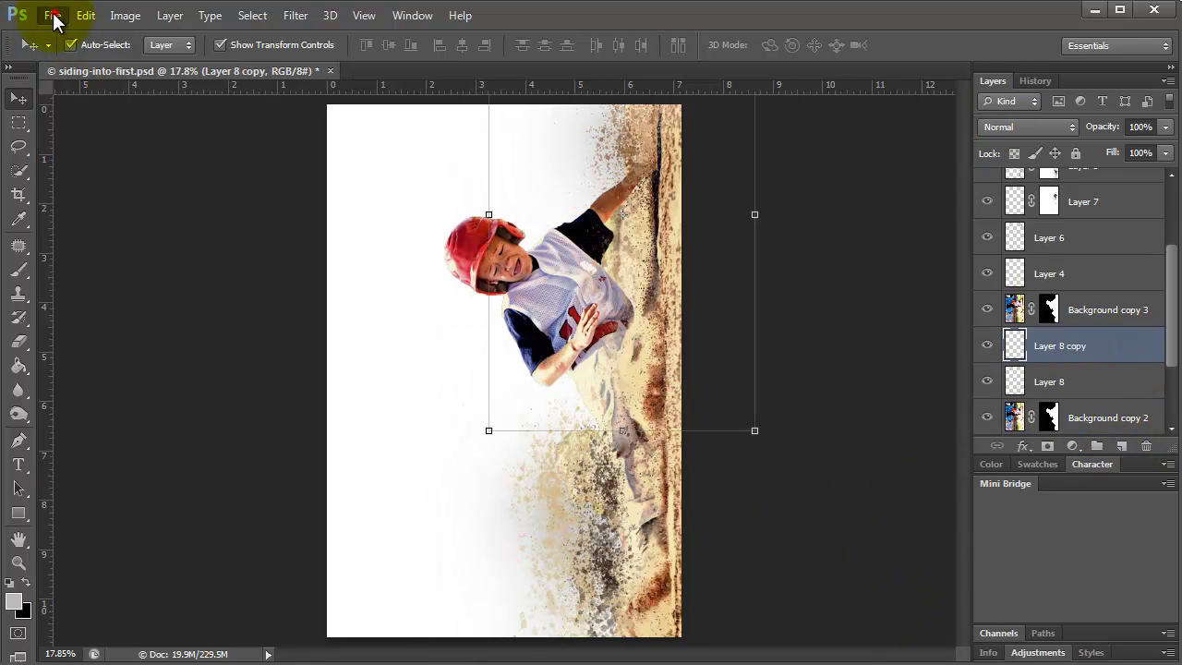
pyautogui.click(53, 16)
pyautogui.click(74, 217)
# With Auto-Select off, shift Layer 8's dust upward behind the player.
pyautogui.click(1104, 377)
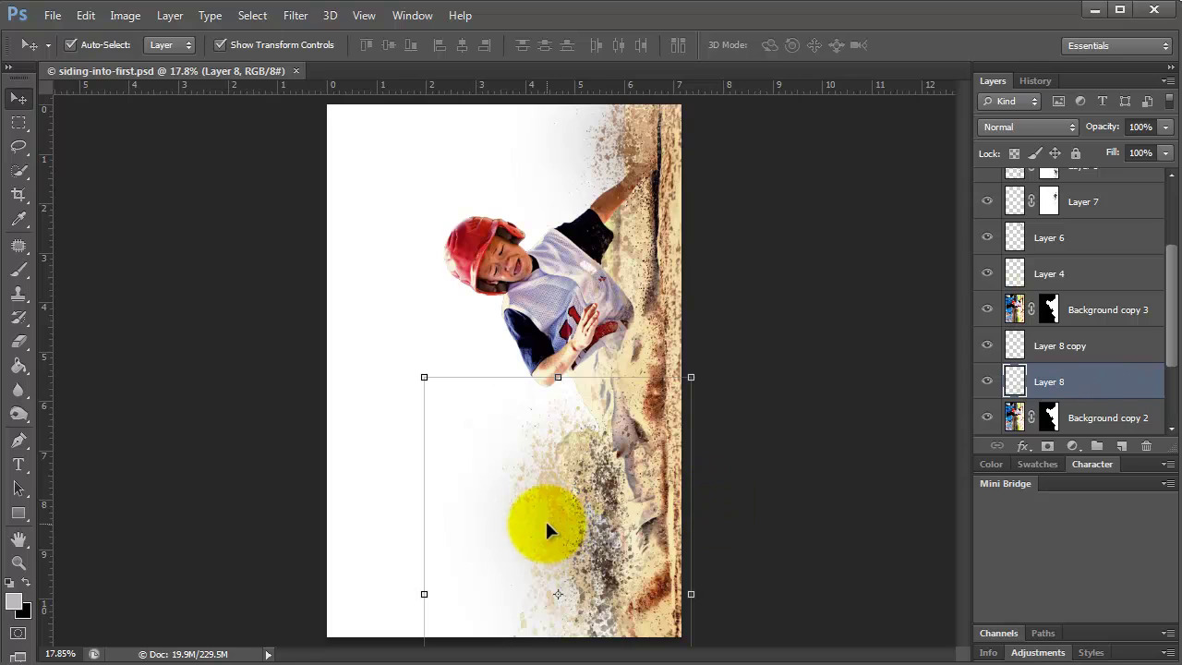
pyautogui.click(71, 45)
pyautogui.moveTo(537, 534); pyautogui.dragTo(564, 441)
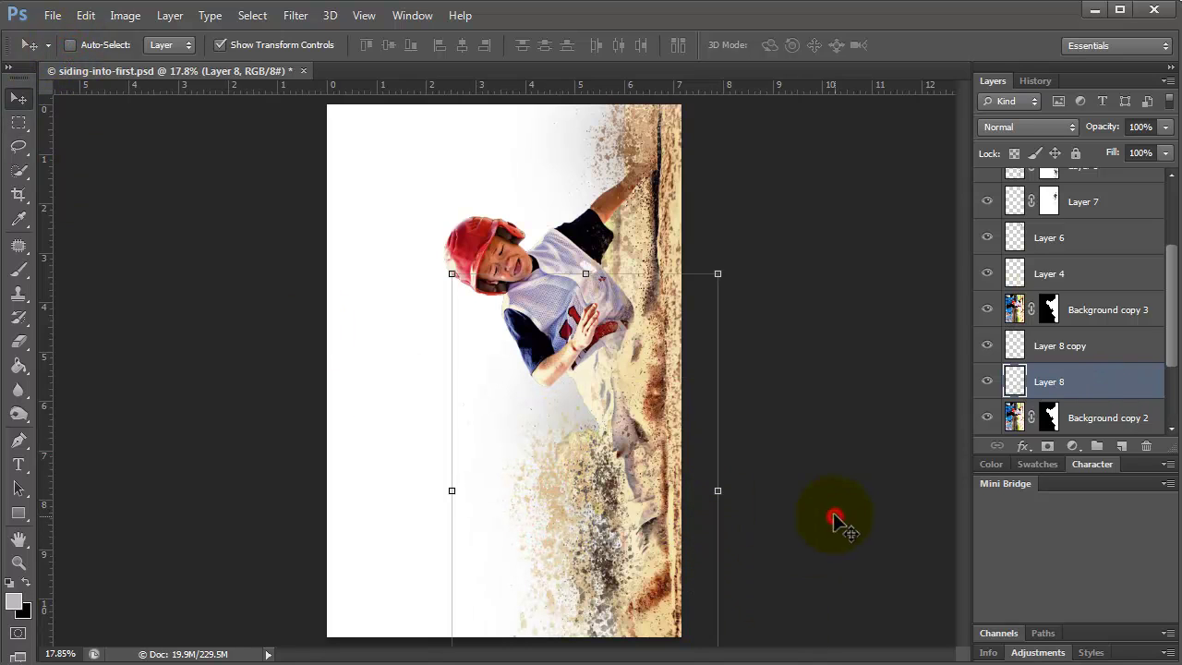
# Create a '42' text layer near the top-left in the Iron Grunge TWO font.
pyautogui.click(18, 464)
pyautogui.click(352, 201)
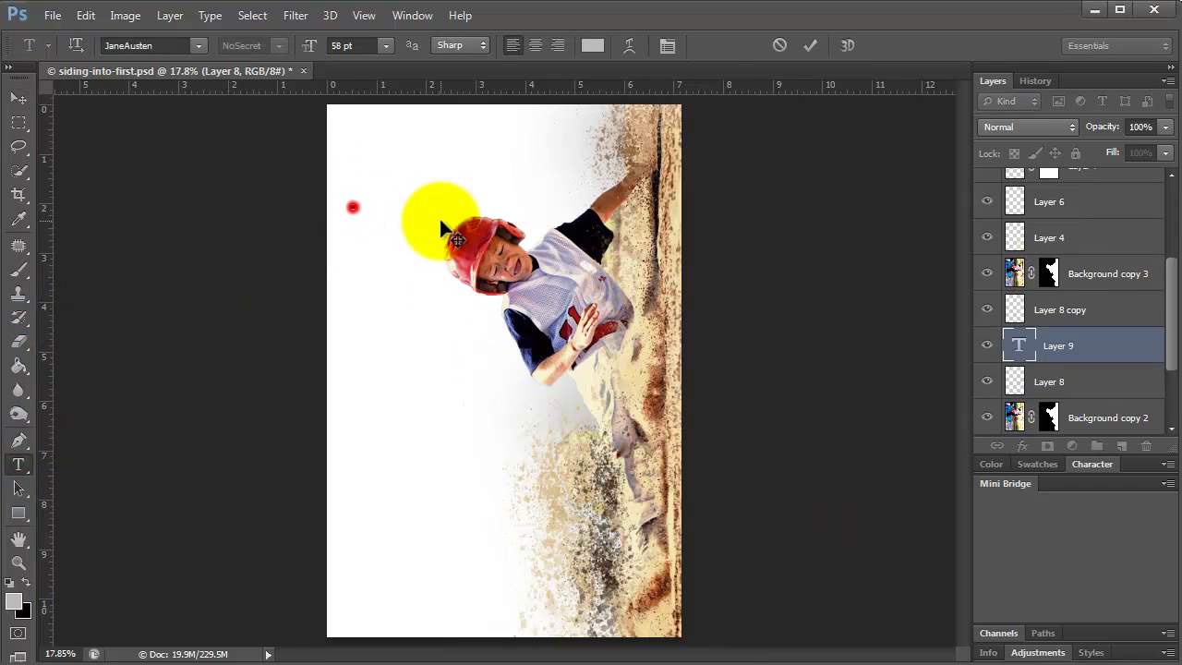
pyautogui.click(198, 45)
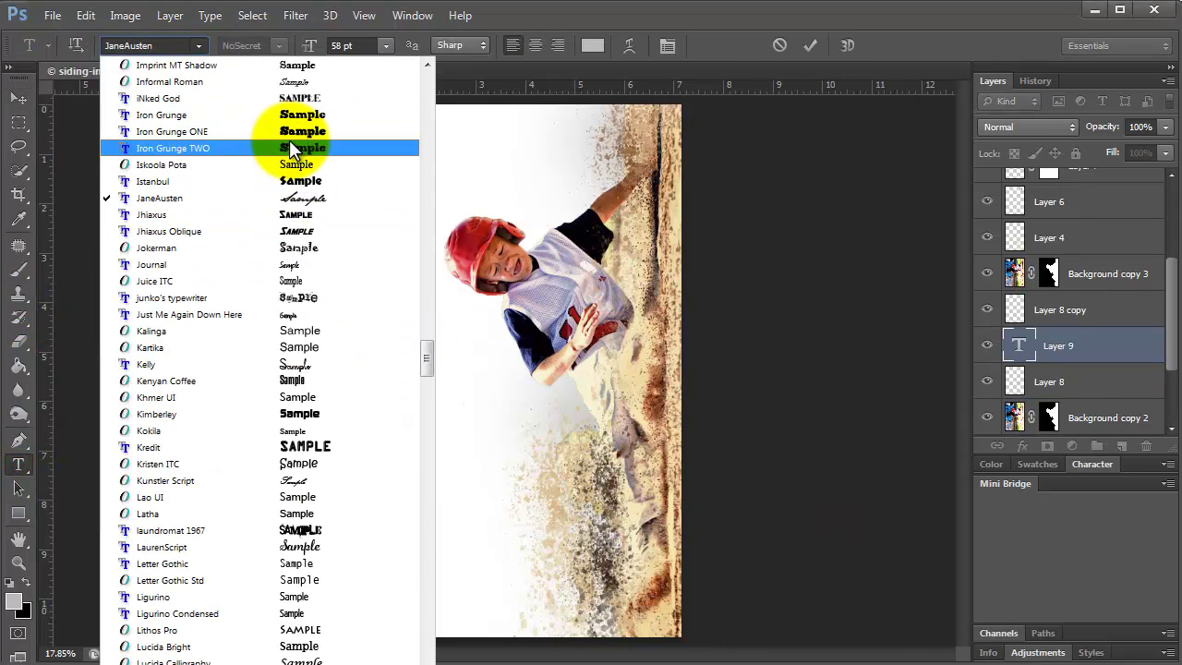
pyautogui.click(289, 146)
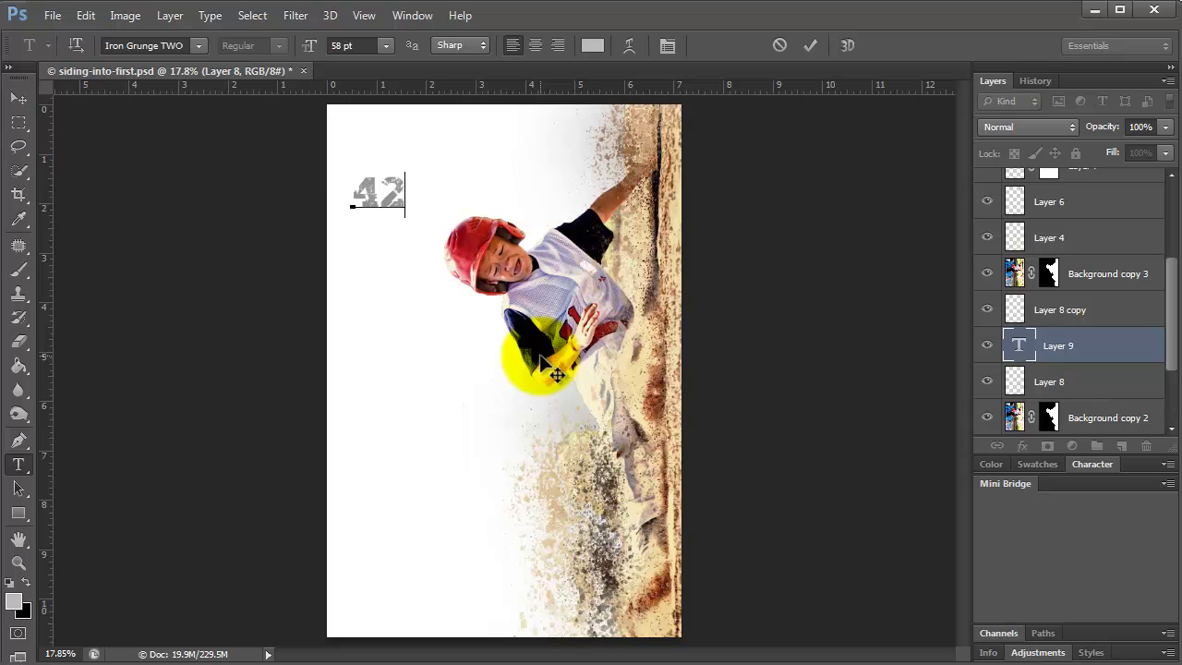
pyautogui.doubleClick(388, 194)
# Colour the 42 text medium blue #004cca.
pyautogui.click(592, 46)
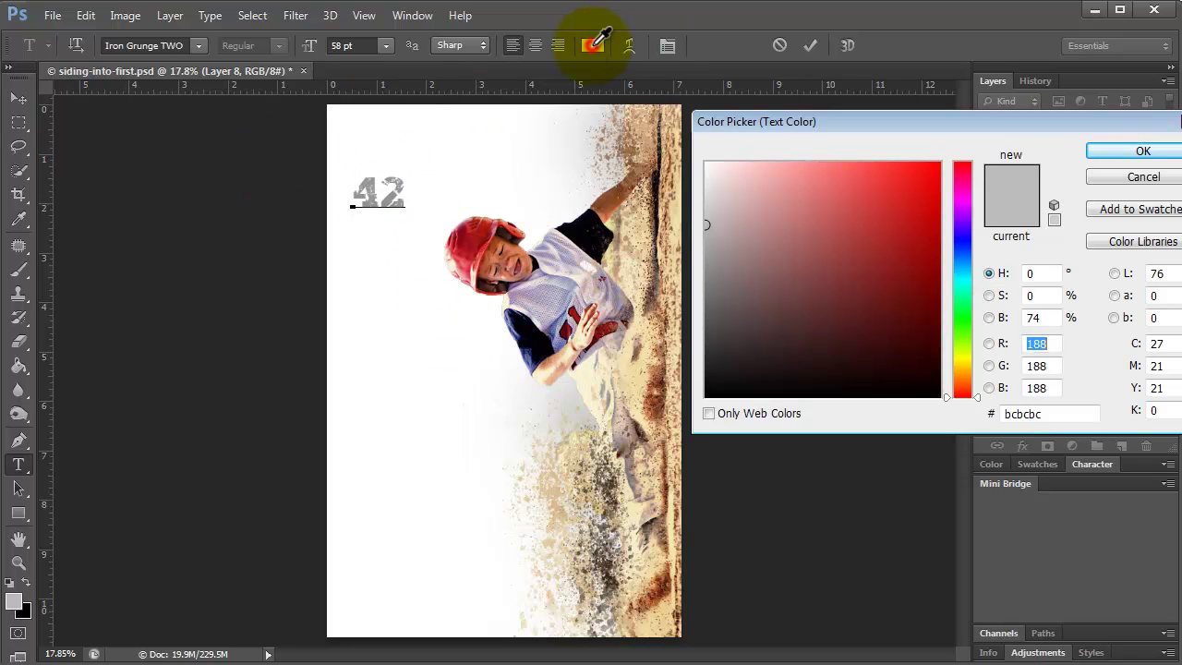
pyautogui.click(512, 333)
pyautogui.moveTo(839, 256); pyautogui.dragTo(970, 211)
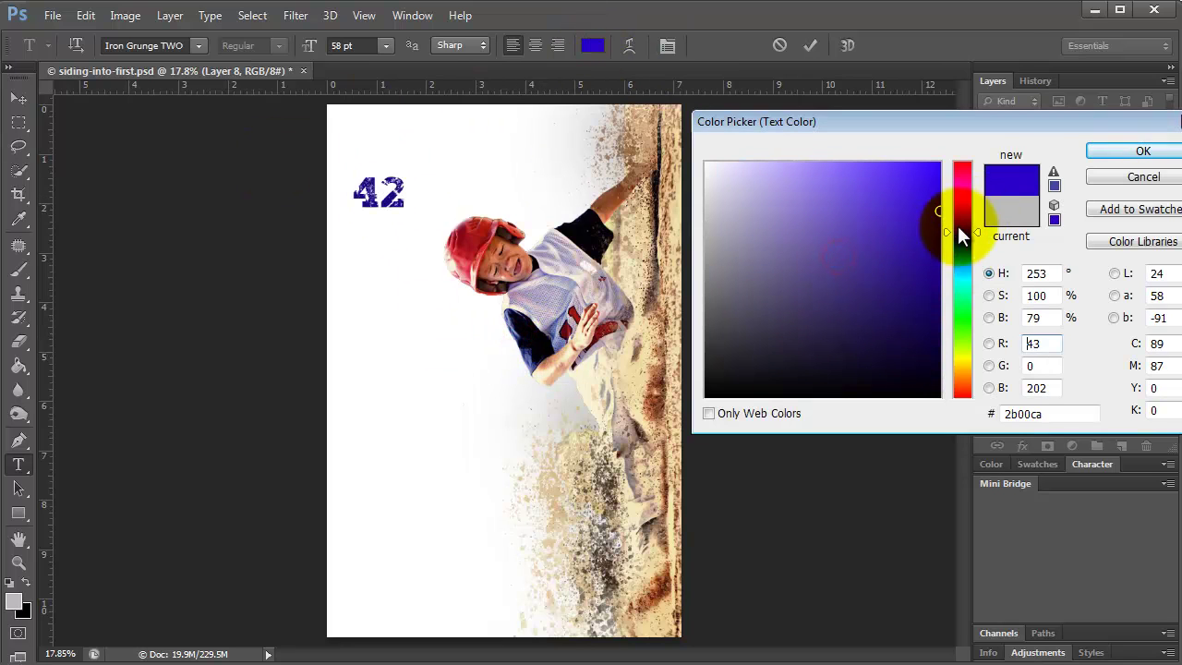
pyautogui.click(979, 254)
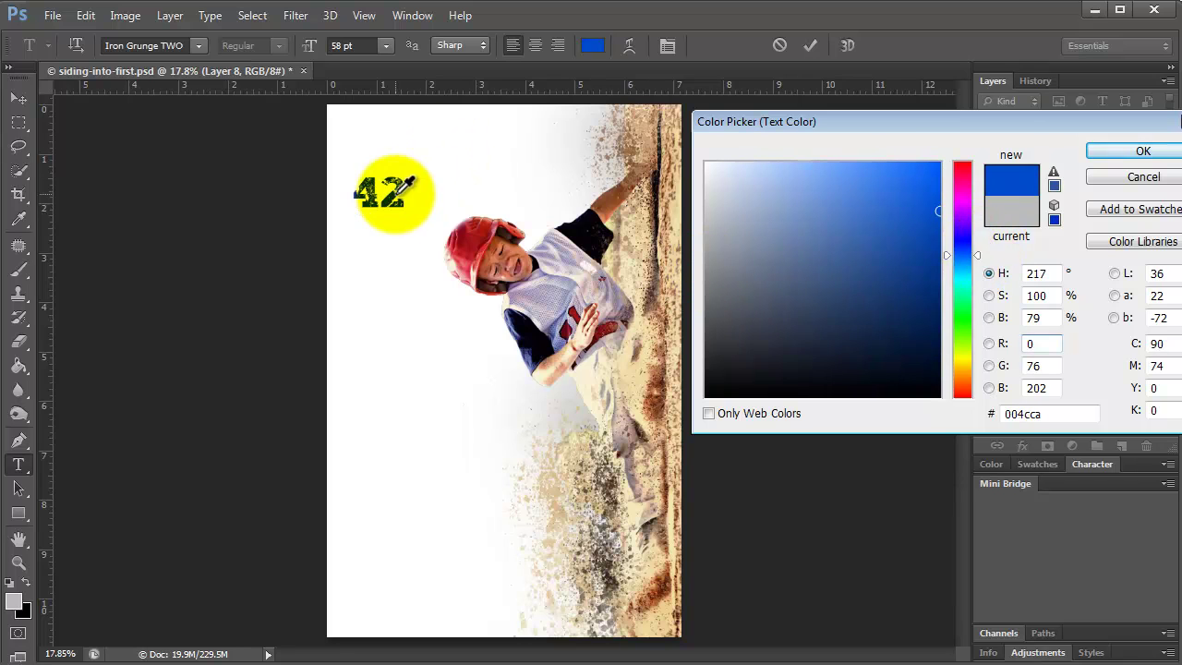
pyautogui.click(1143, 150)
# Scale the 42 up, make it taller, and move it down beside the player.
pyautogui.click(17, 95)
pyautogui.moveTo(361, 209); pyautogui.dragTo(428, 275)
pyautogui.moveTo(378, 174); pyautogui.dragTo(378, 149)
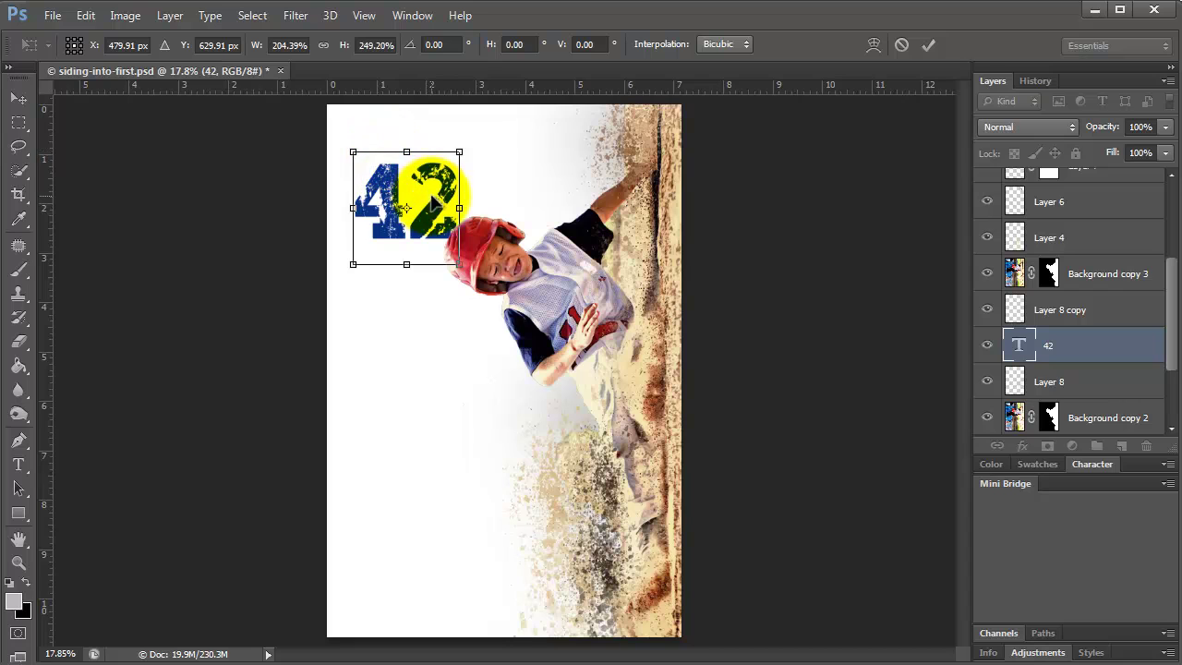
pyautogui.press('Return')
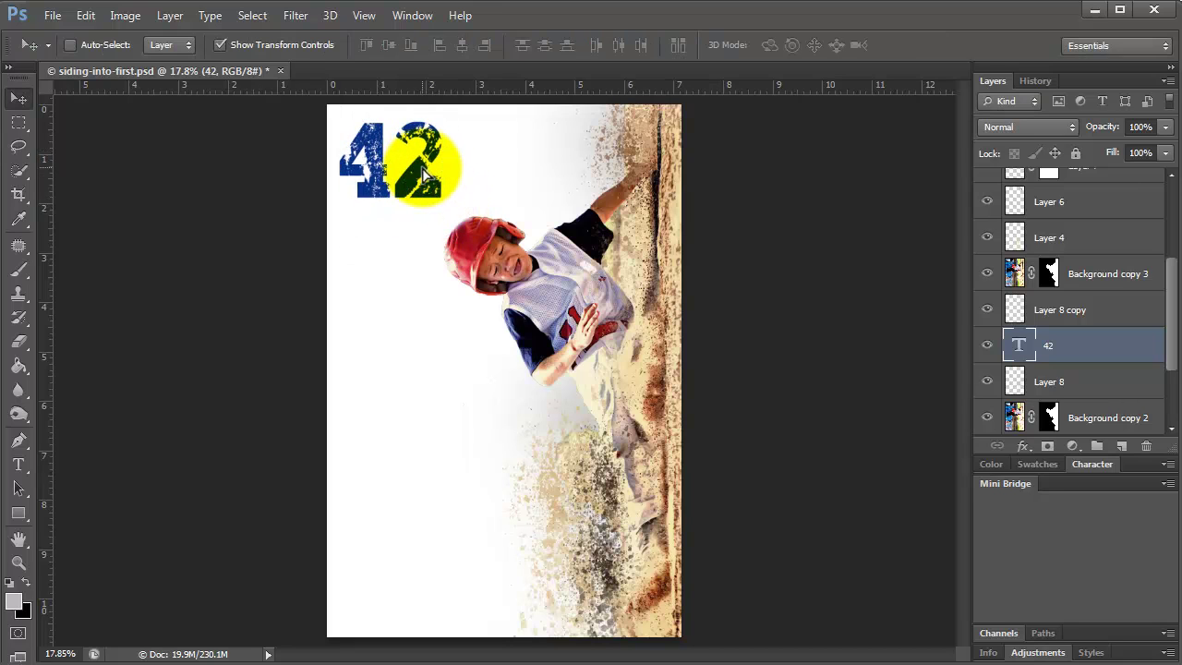
pyautogui.moveTo(427, 196); pyautogui.dragTo(423, 392)
# Add an Impact text layer below the 42 reading THE, then the player's name.
pyautogui.press('t')
pyautogui.click(370, 500)
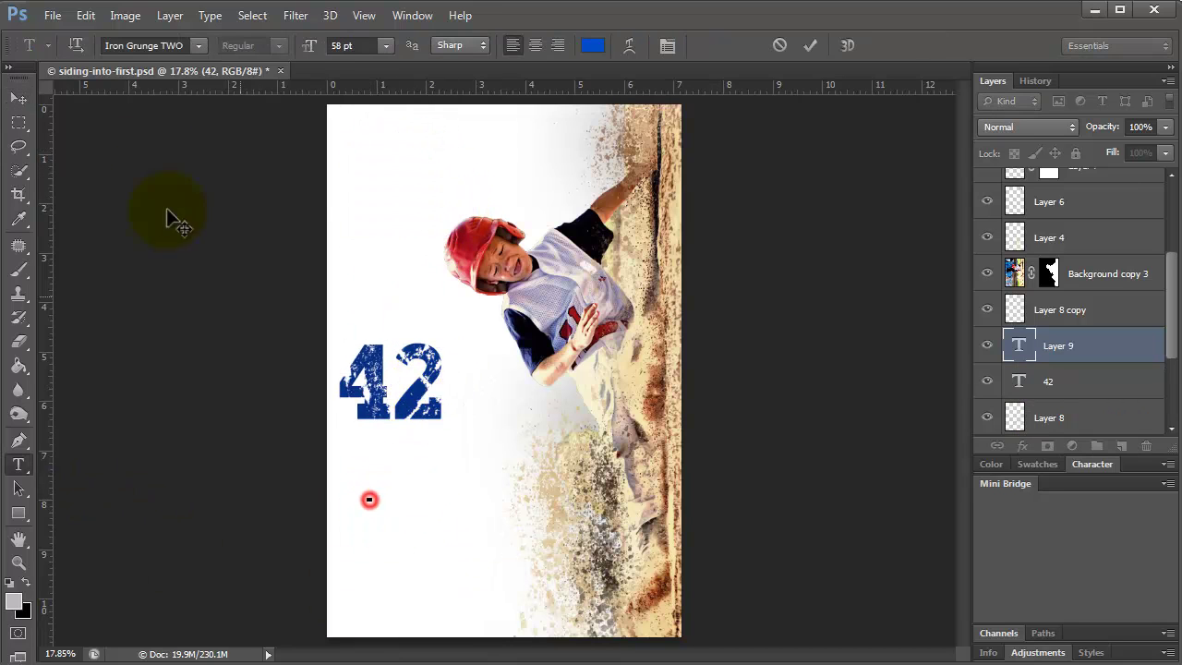
pyautogui.click(193, 48)
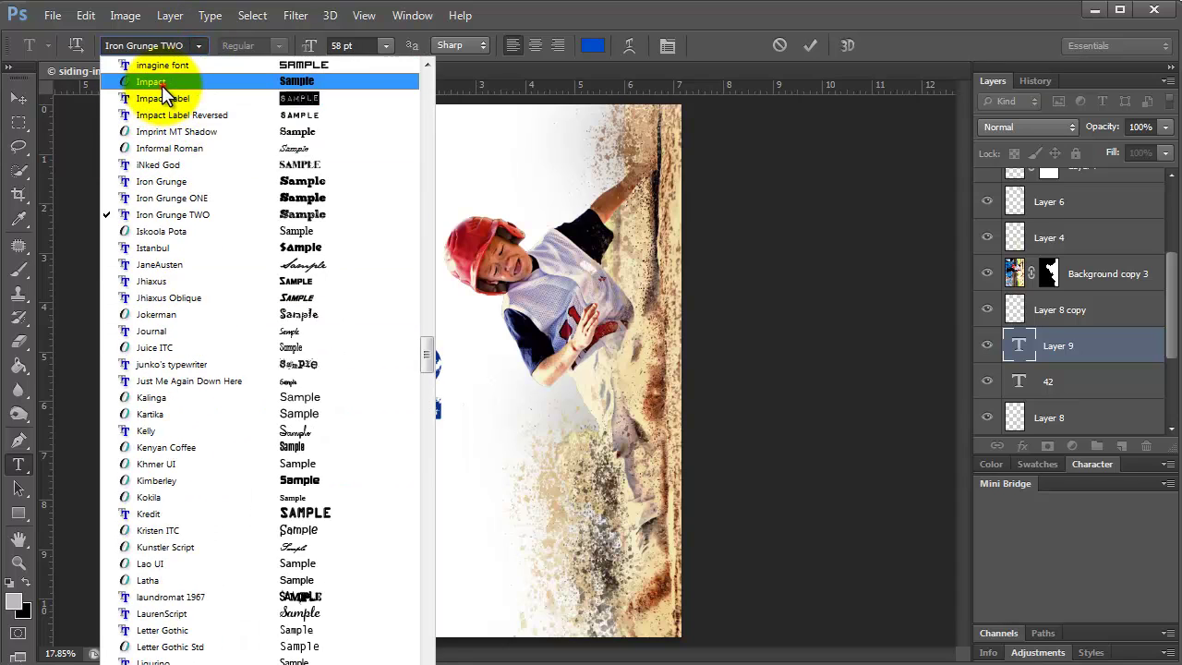
pyautogui.click(162, 86)
pyautogui.write('The')
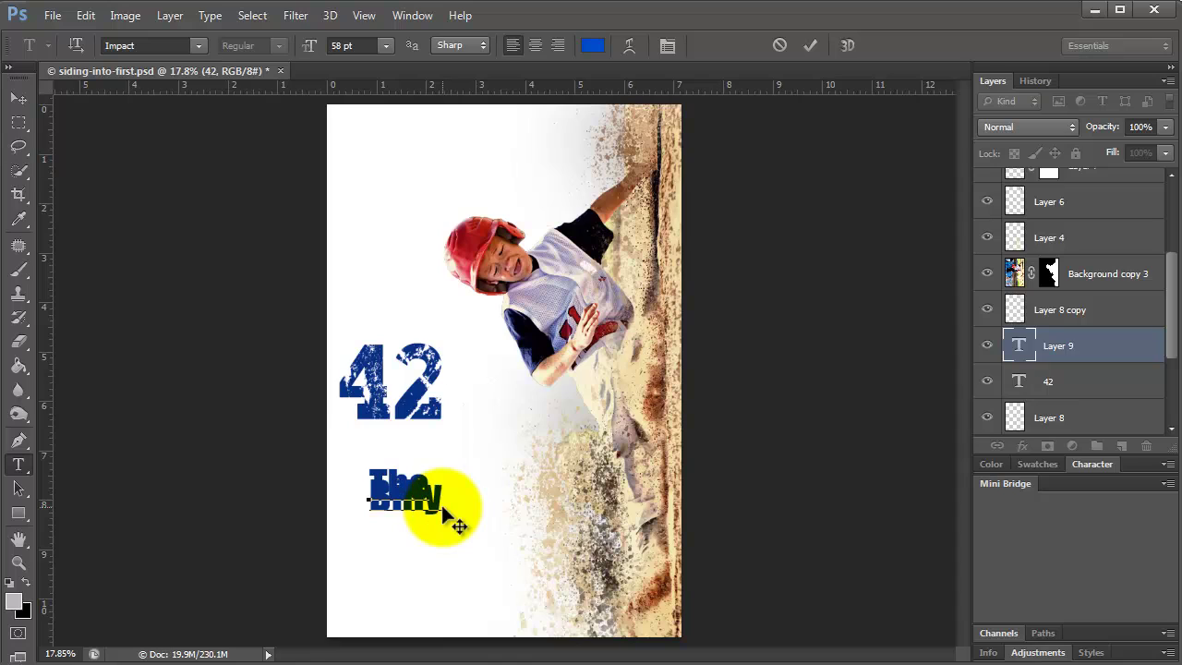
pyautogui.press('BackSpace')
pyautogui.press('BackSpace')
pyautogui.press('BackSpace')
pyautogui.write('all')
pyautogui.press('BackSpace')
pyautogui.press('BackSpace')
pyautogui.press('BackSpace')
pyautogui.press('BackSpace')
pyautogui.press('BackSpace')
pyautogui.press('BackSpace')
pyautogui.press('BackSpace')
pyautogui.press('BackSpace')
pyautogui.write('T')
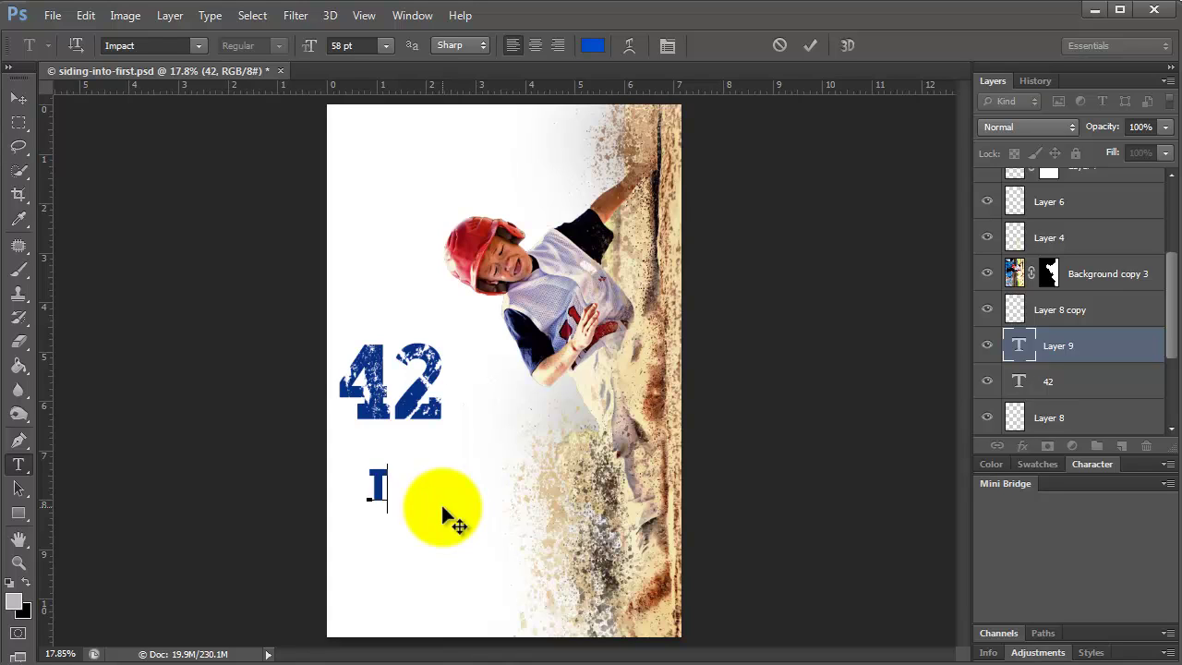
pyautogui.write('HE')
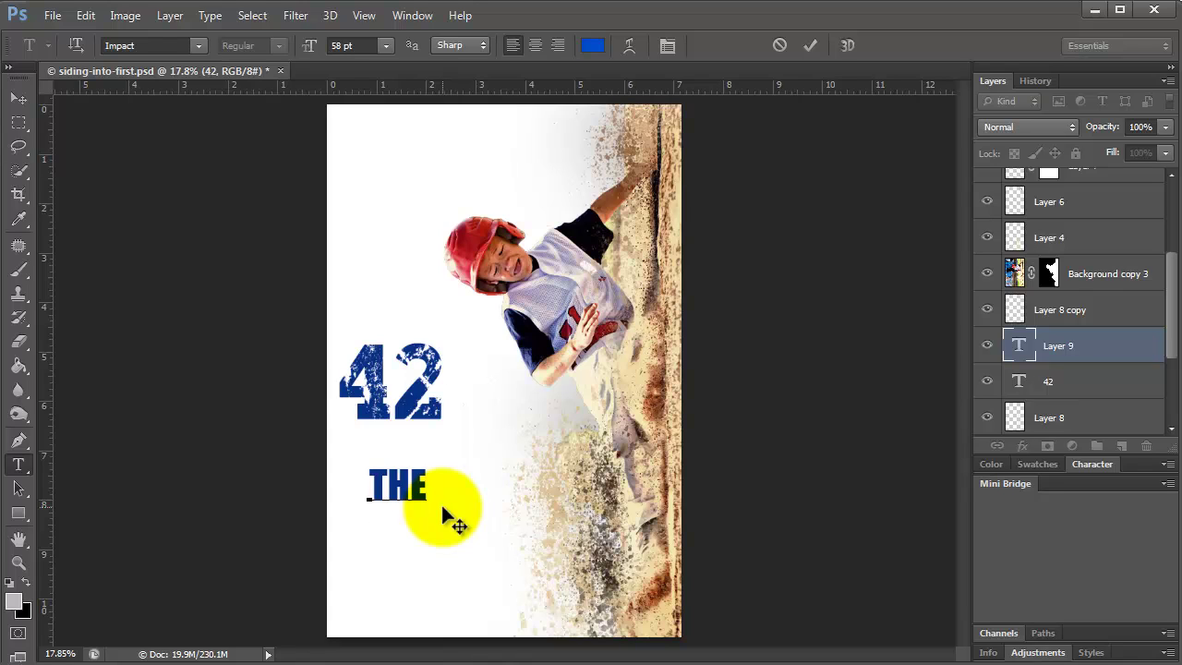
pyautogui.press('Return')
pyautogui.write('SLIDER LOGAN')
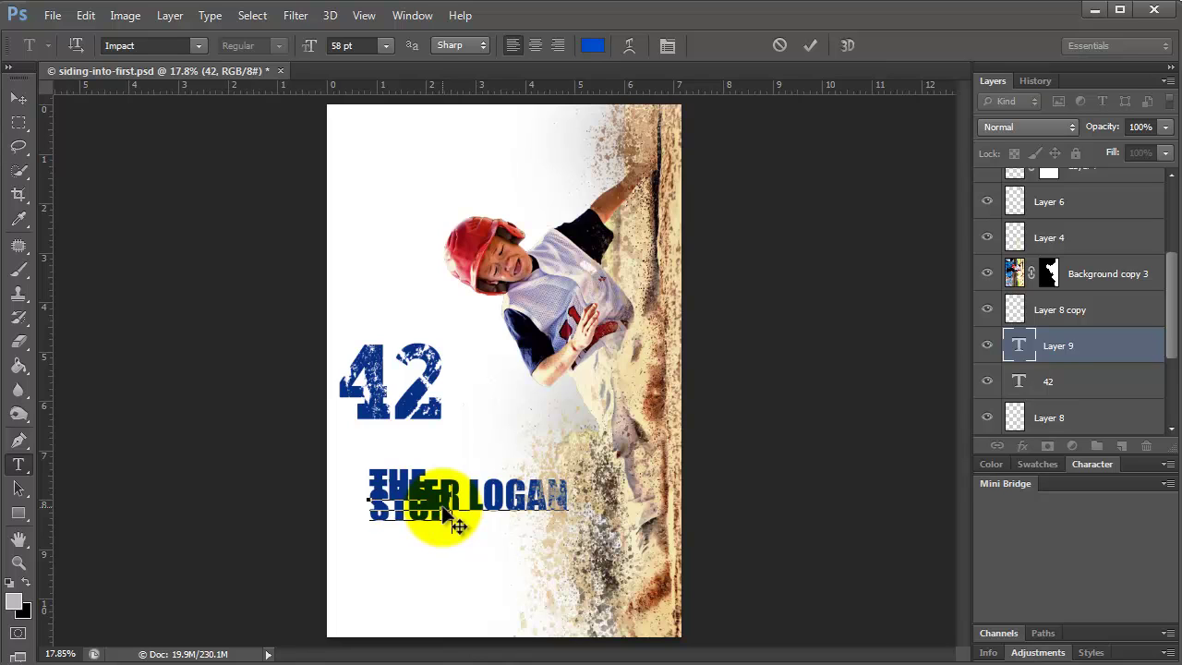
# Select all of the title text and reduce its font size.
pyautogui.moveTo(369, 485); pyautogui.dragTo(520, 523)
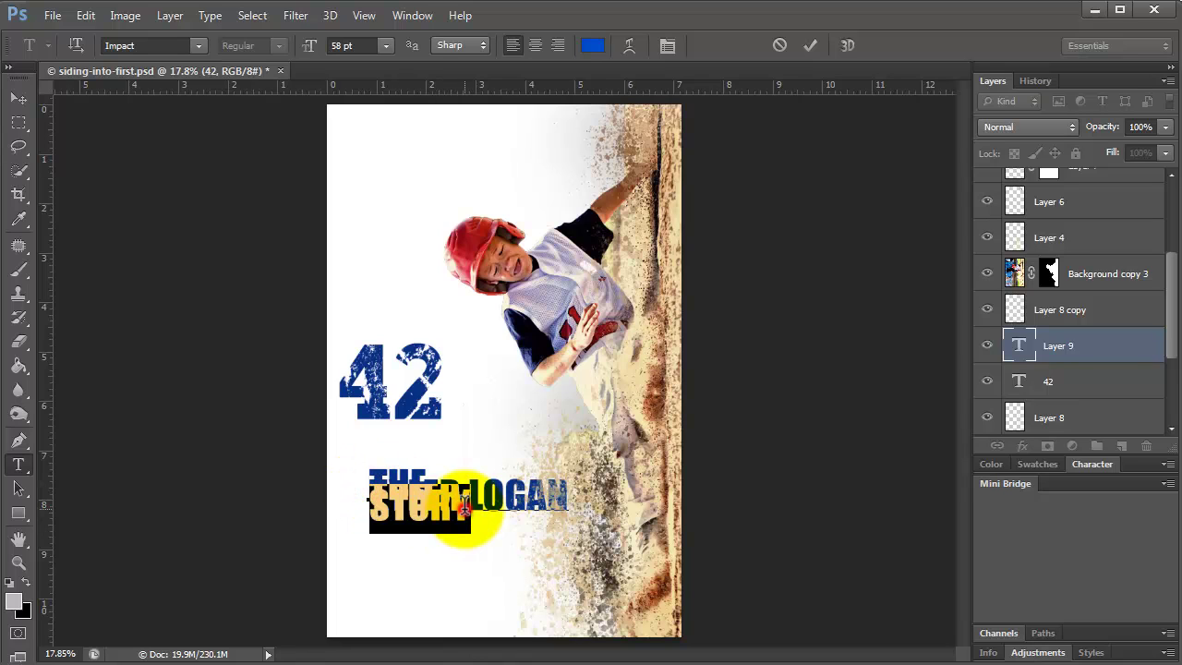
pyautogui.hotkey('ctrl', 'a')
pyautogui.click(343, 45)
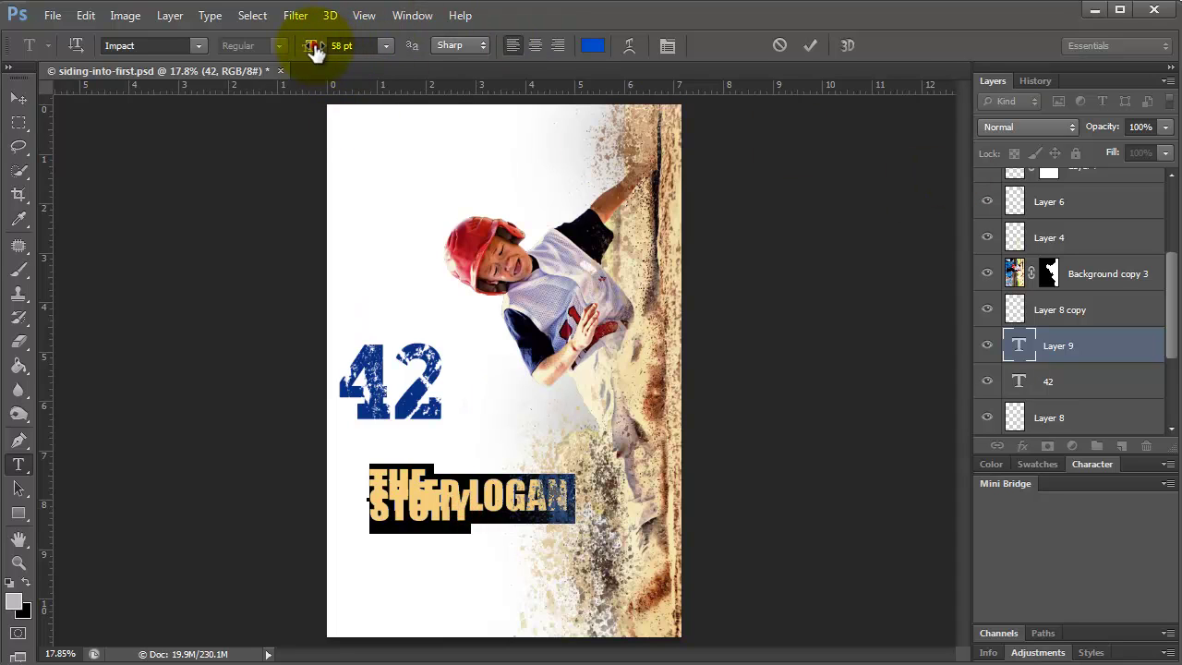
pyautogui.moveTo(314, 51); pyautogui.dragTo(302, 52)
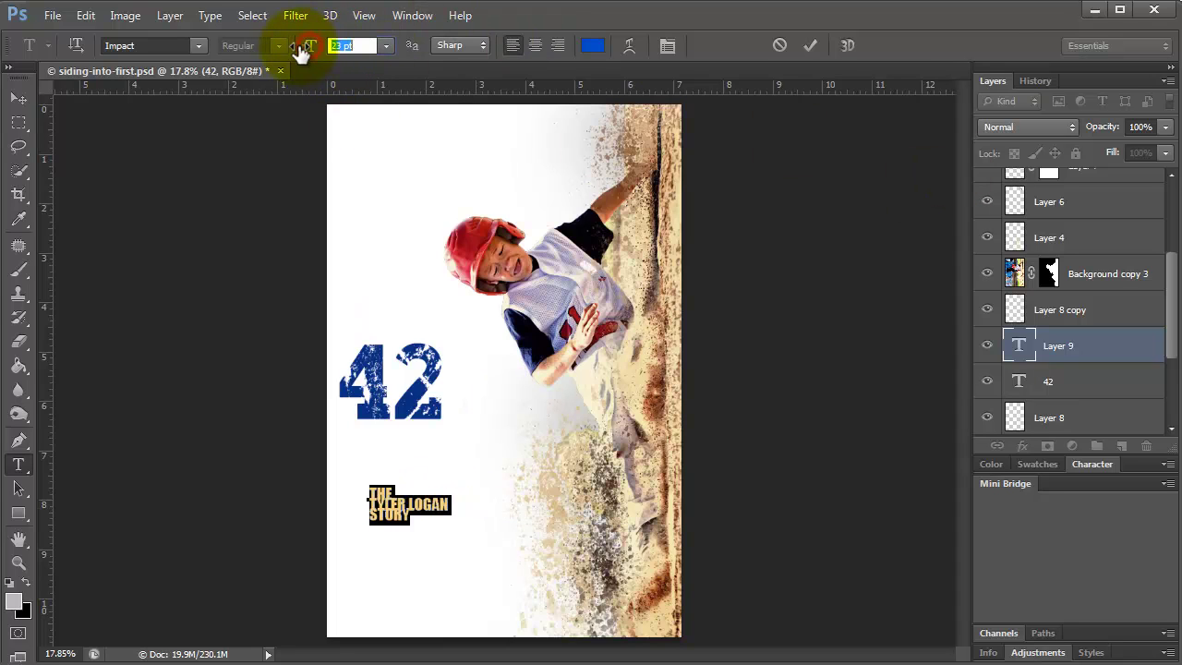
# Move the title text under the 42 and enlarge it to about 186%.
pyautogui.click(18, 98)
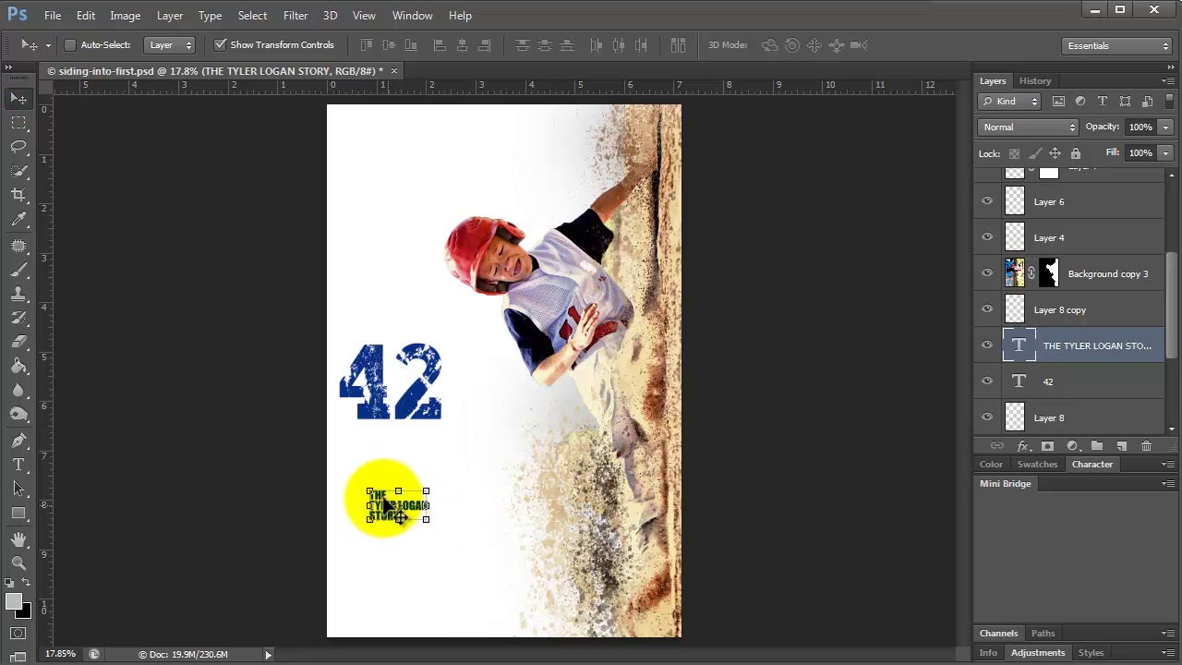
pyautogui.moveTo(383, 499); pyautogui.dragTo(436, 497)
pyautogui.hotkey('ctrl', 't')
pyautogui.press('Return')
# Select the word THE in the title with the Type tool.
pyautogui.click(18, 464)
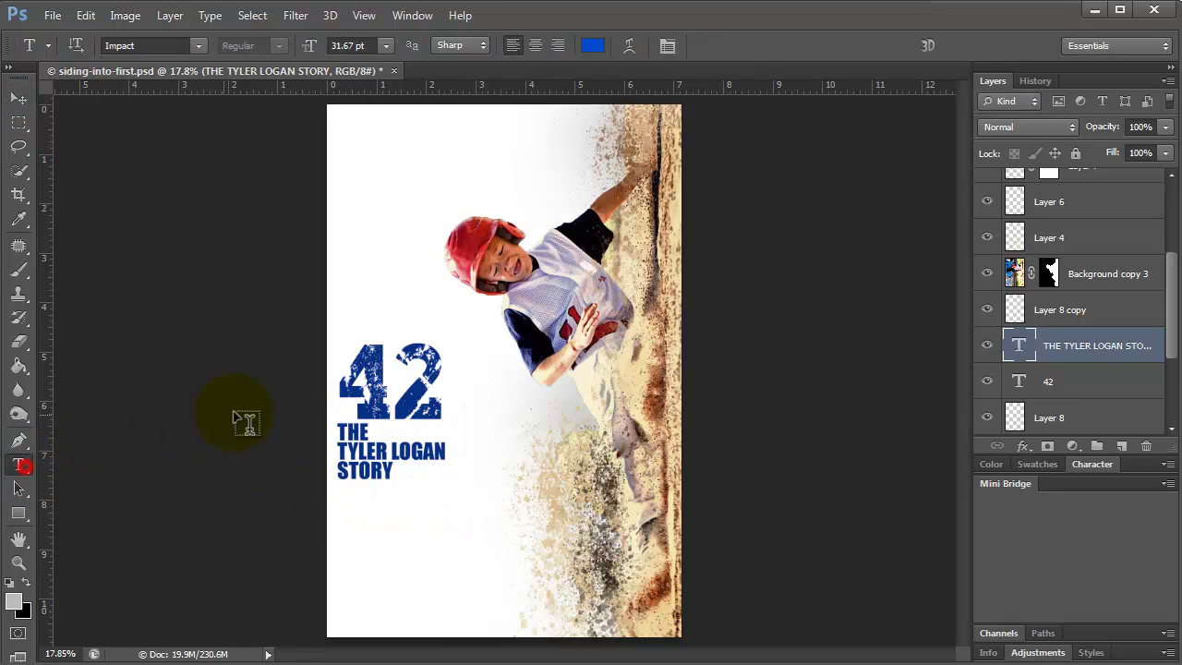
pyautogui.moveTo(325, 434); pyautogui.dragTo(377, 432)
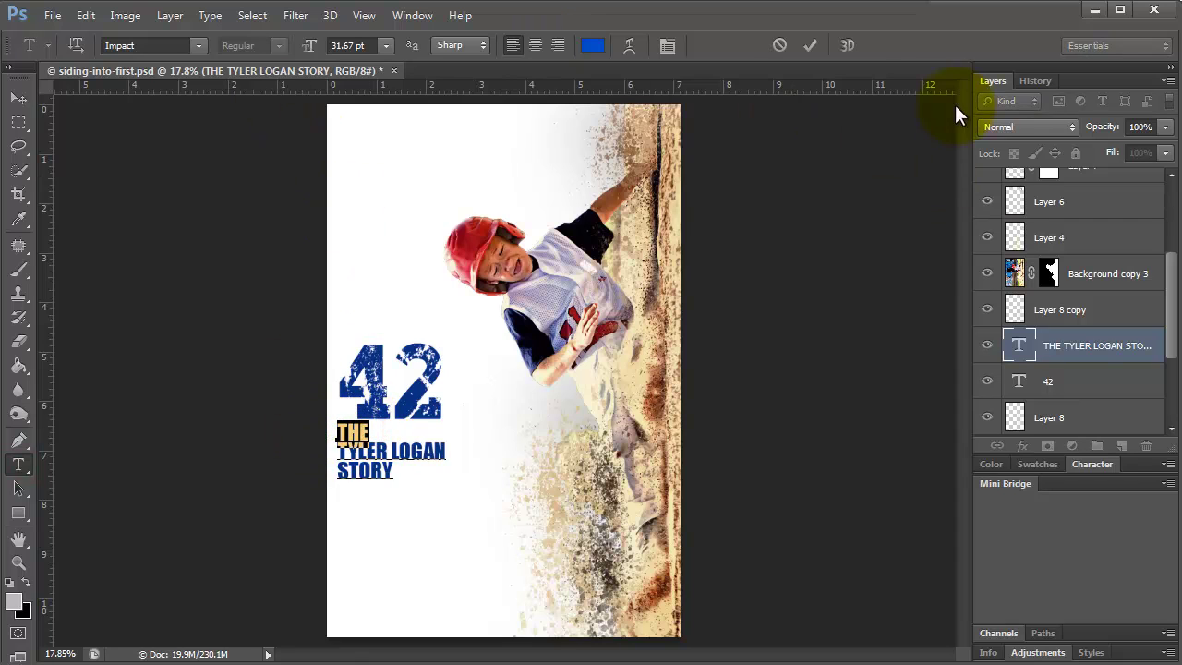
pyautogui.click(412, 16)
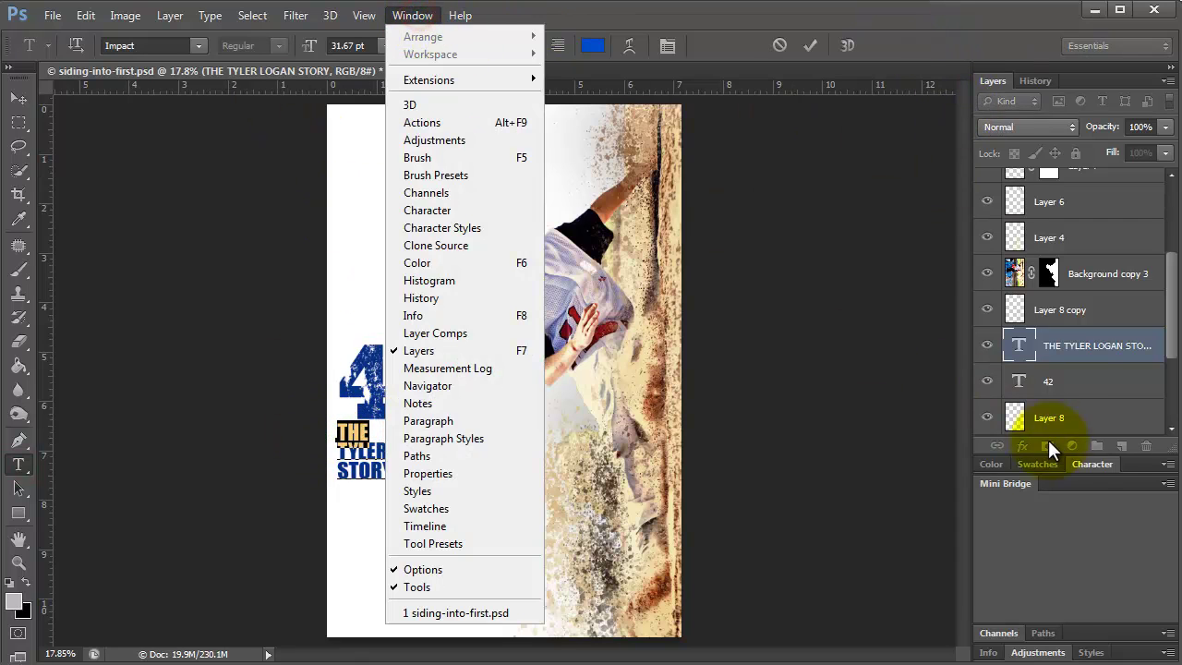
# Set the word THE to 20 pt in the Character panel.
pyautogui.click(1090, 464)
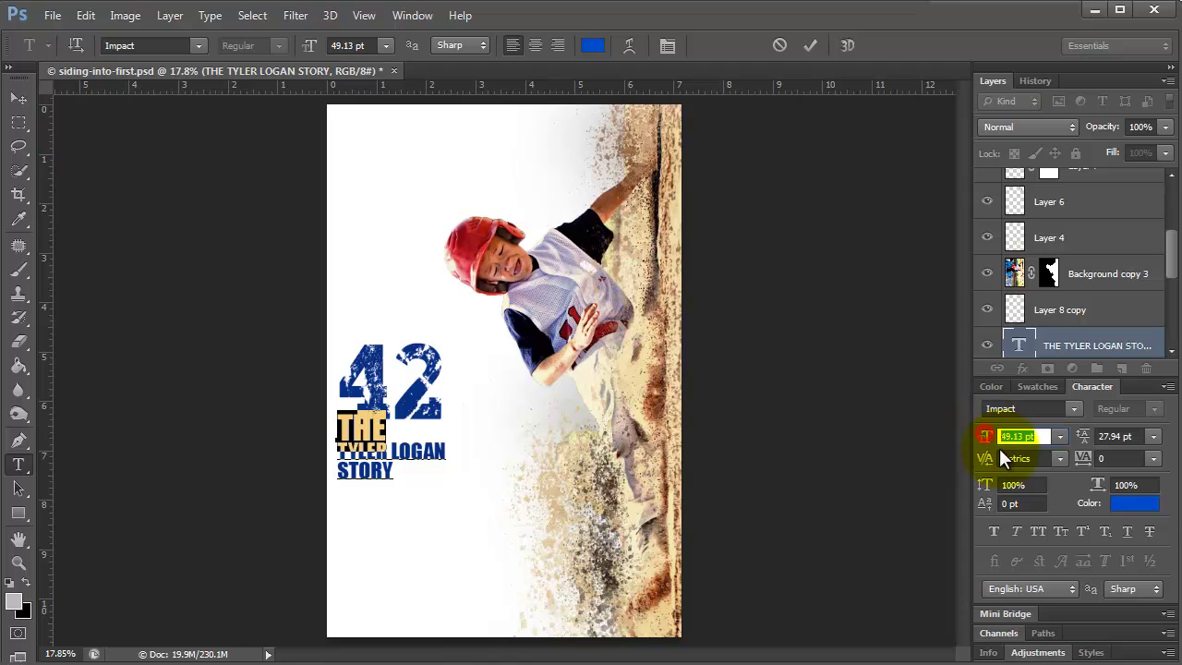
pyautogui.write('12')
pyautogui.press('BackSpace')
pyautogui.write('15')
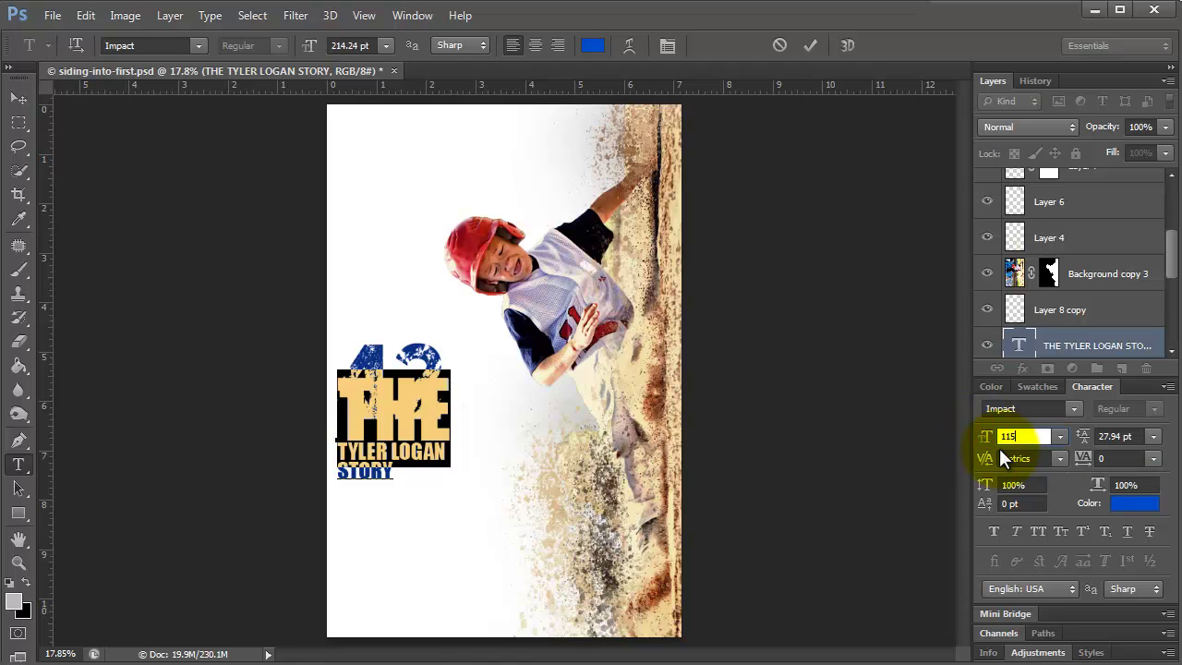
pyautogui.press('BackSpace')
pyautogui.write('20')
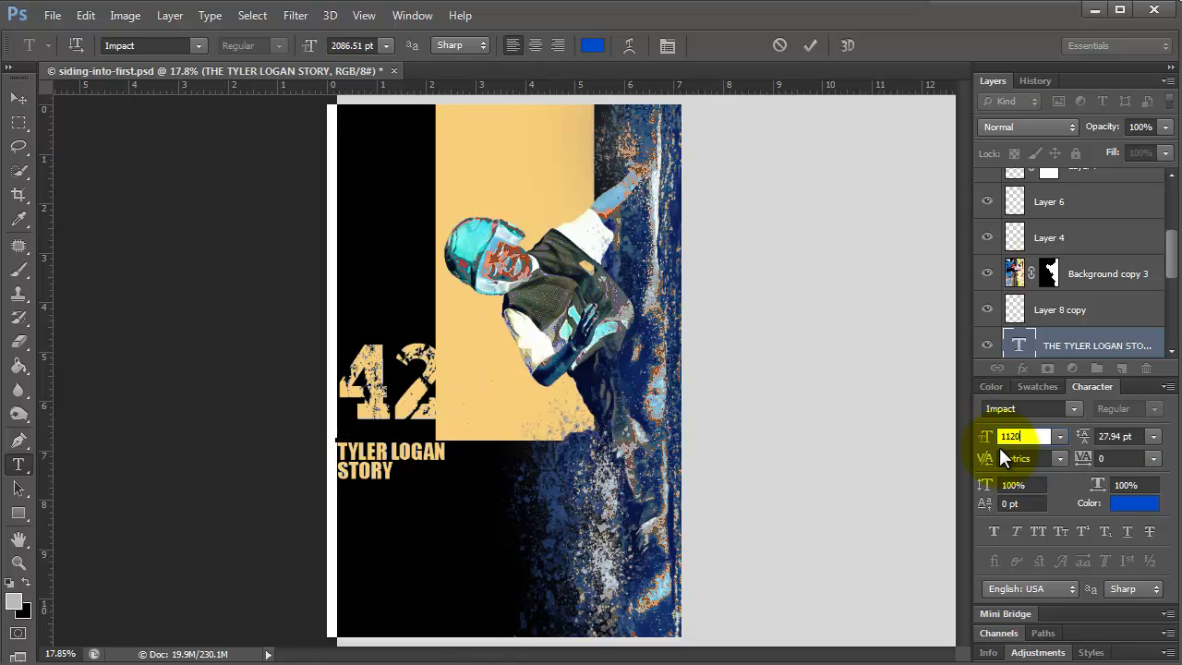
pyautogui.press('BackSpace')
pyautogui.press('BackSpace')
pyautogui.write('5')
pyautogui.click(1019, 434)
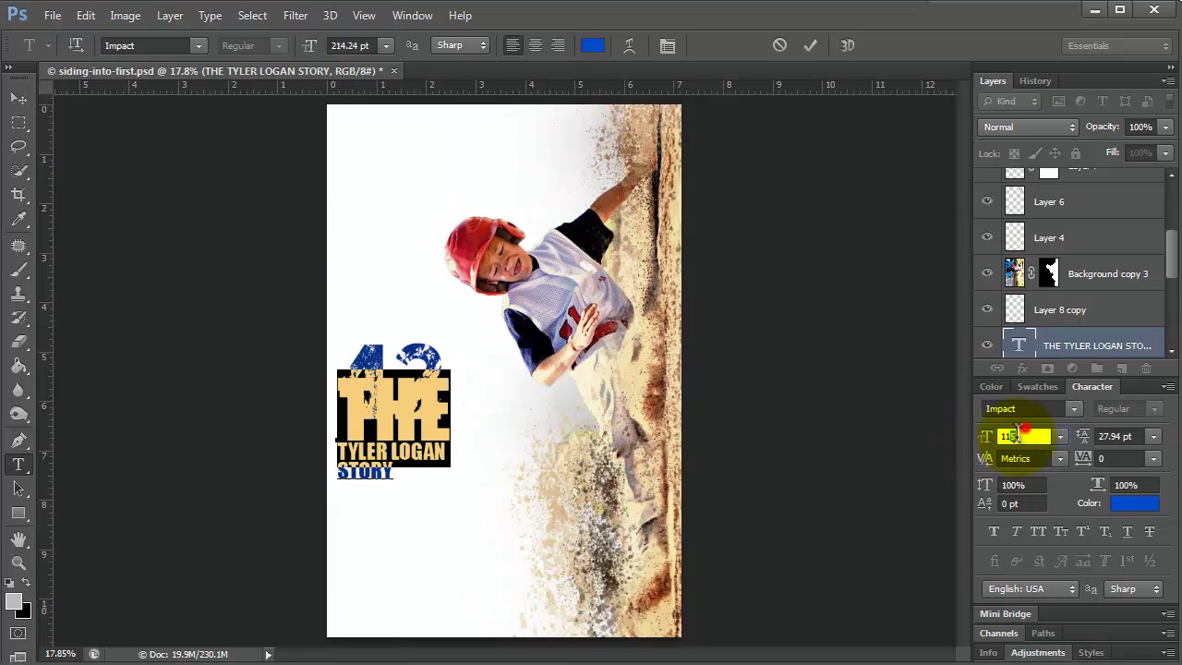
pyautogui.write('20')
# Set STORY's leading to 20 pt, commit the text and add empty Layer 9.
pyautogui.moveTo(395, 474); pyautogui.dragTo(334, 474)
pyautogui.hotkey('alt', 'Up')
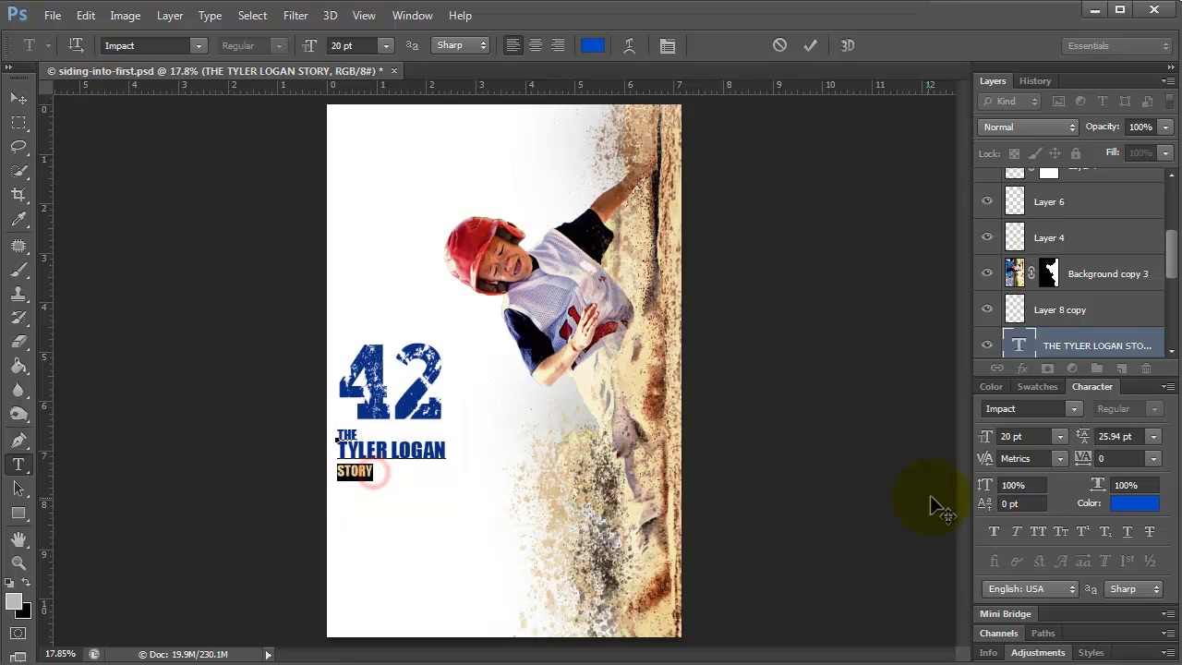
pyautogui.click(1091, 434)
pyautogui.write('20')
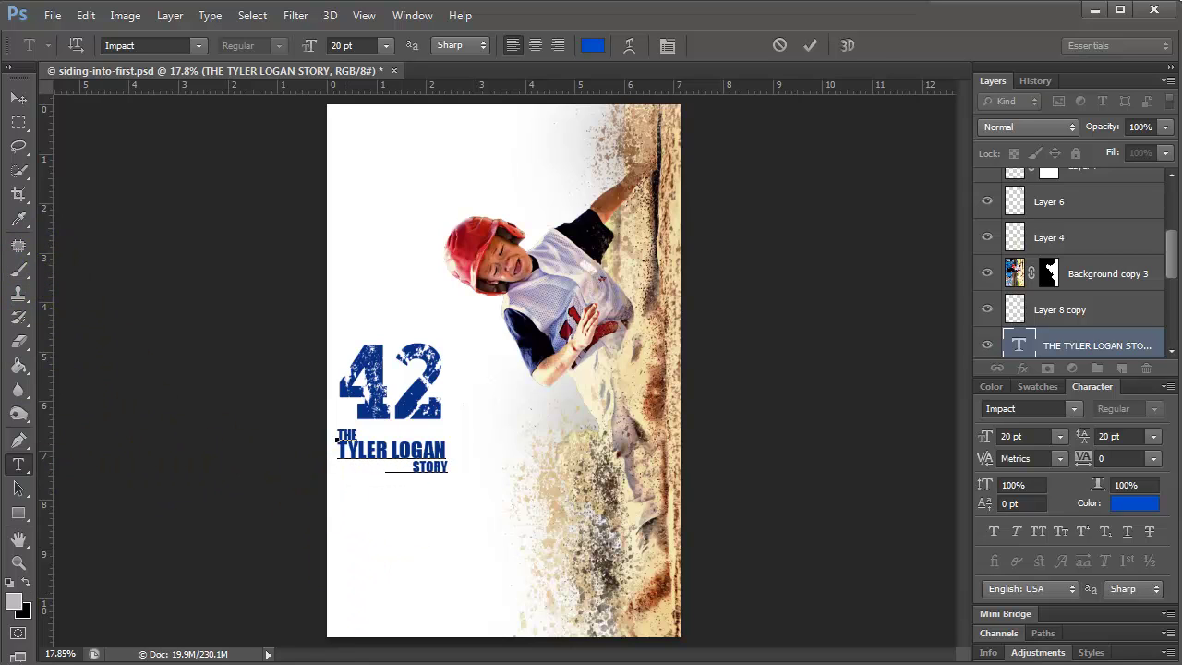
pyautogui.hotkey('ctrl', 'shift', 'alt', 'n')
pyautogui.click(17, 273)
# Draw a thin blue soft-round line on Layer 9 extending right from THE.
pyautogui.click(92, 45)
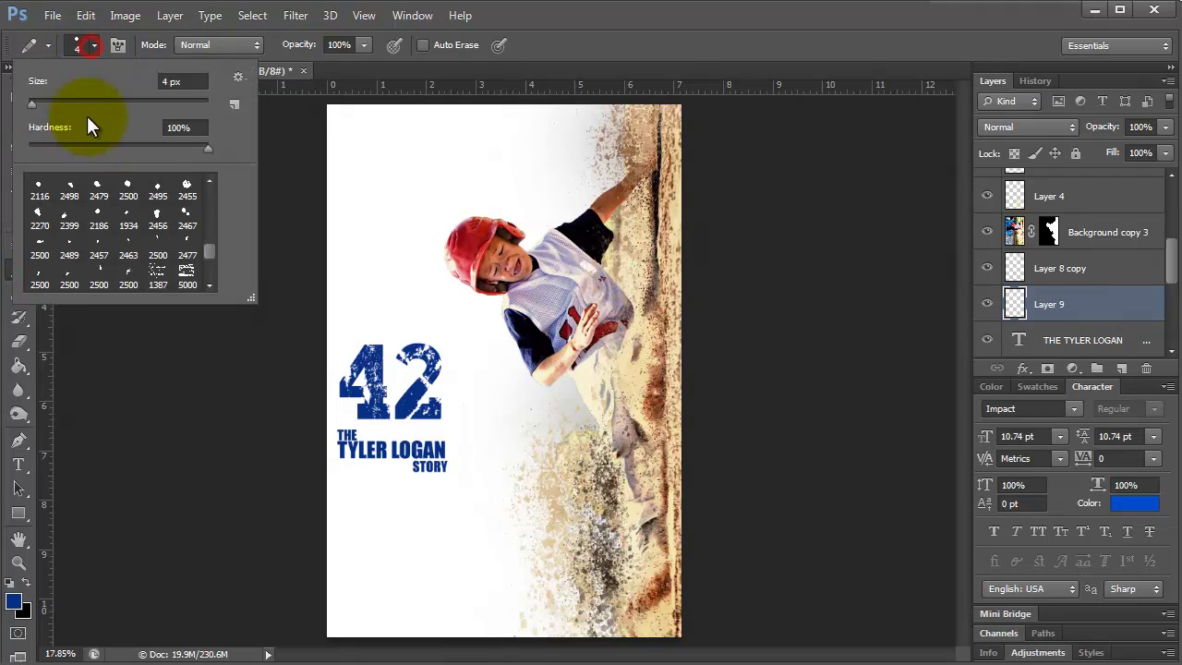
pyautogui.scroll(5, 205, 186)
pyautogui.click(37, 185)
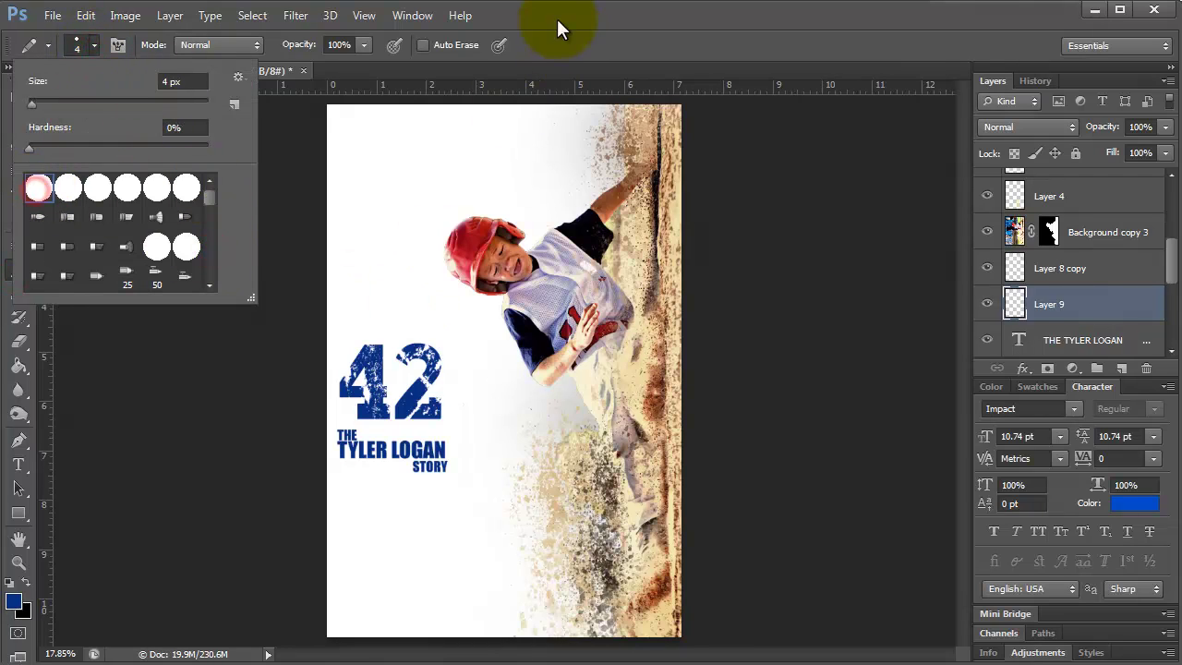
pyautogui.click(557, 15)
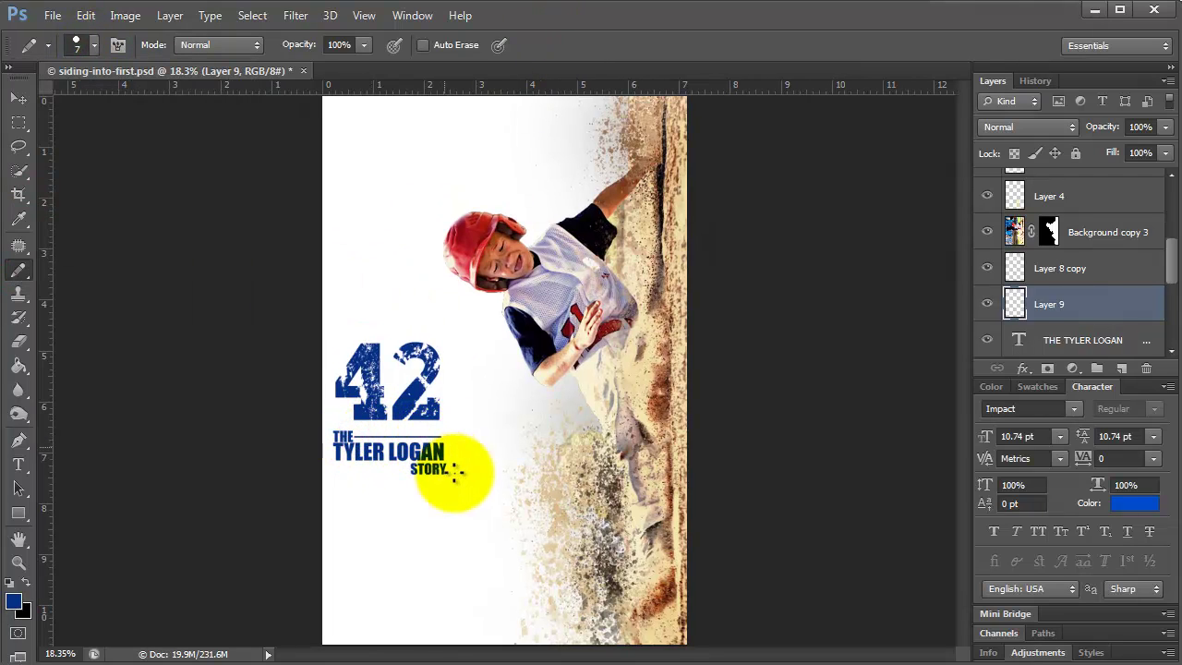
pyautogui.click(19, 98)
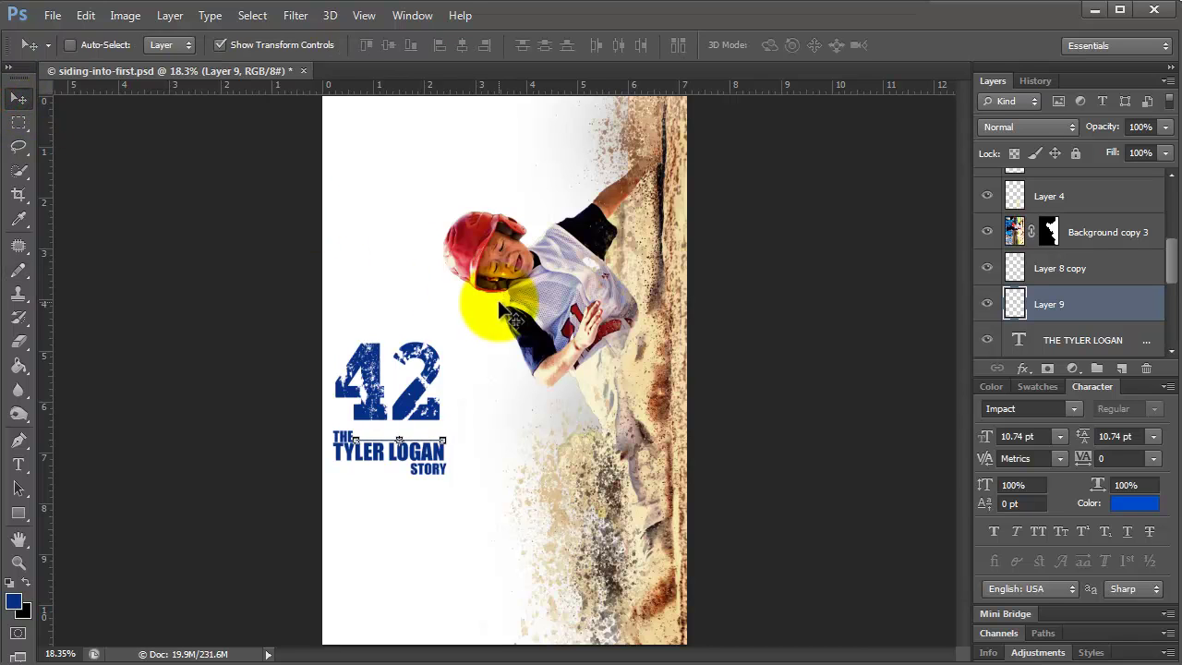
pyautogui.click(18, 563)
pyautogui.click(295, 473)
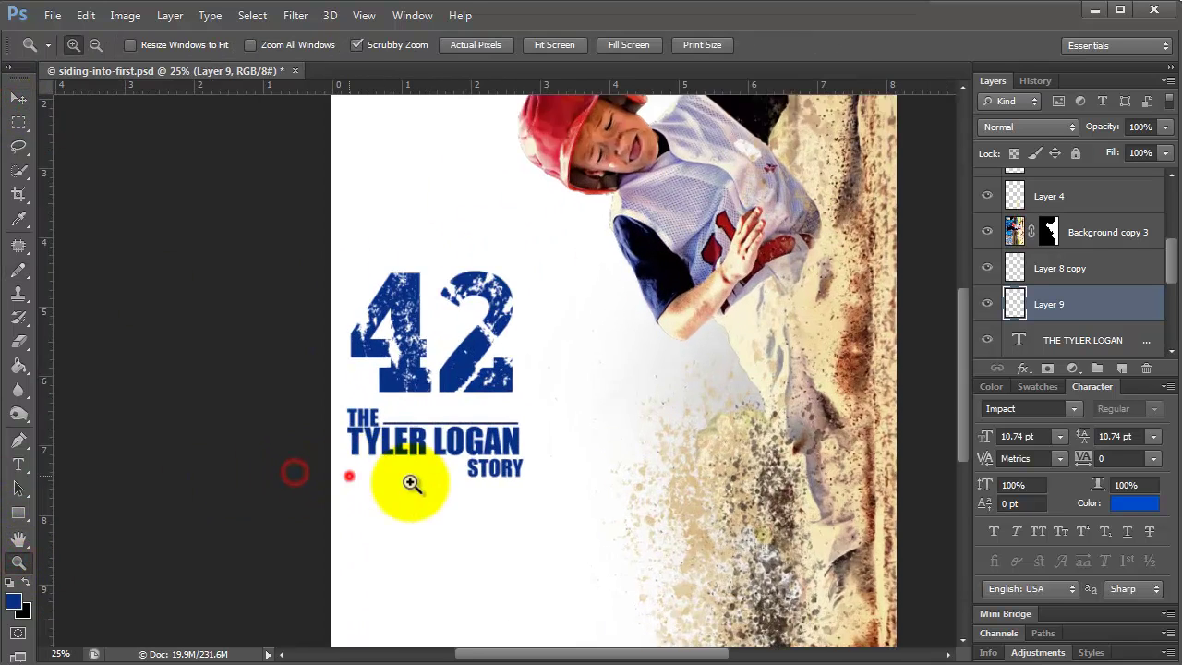
pyautogui.click(411, 482)
pyautogui.click(18, 97)
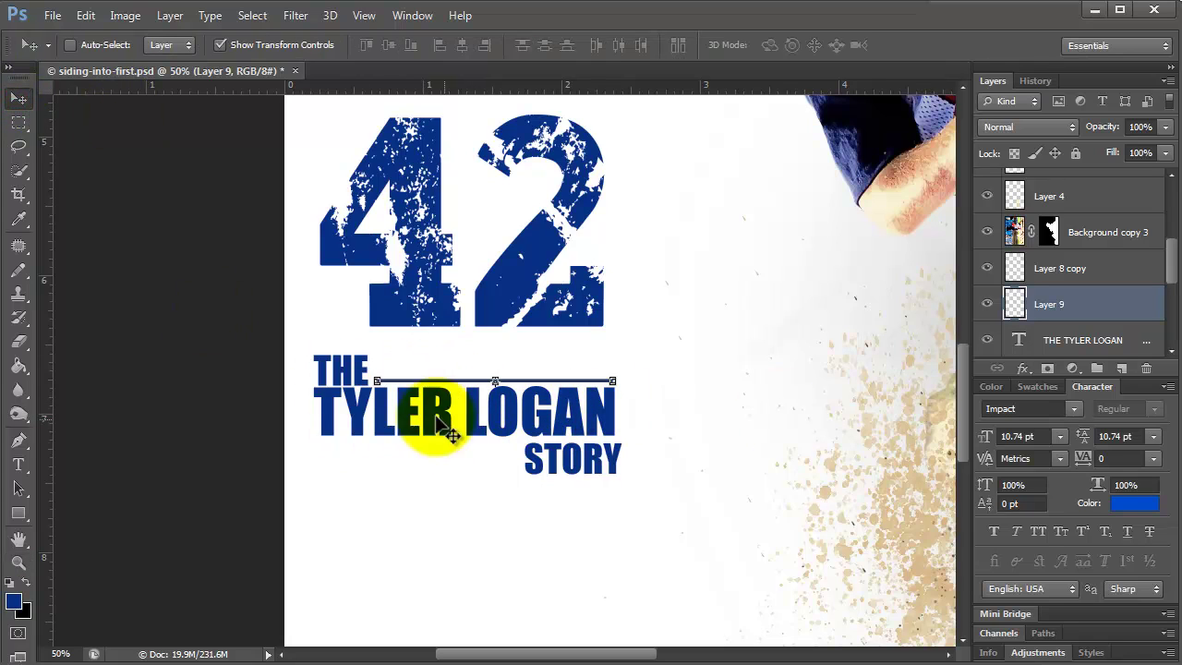
pyautogui.click(335, 367)
pyautogui.click(1090, 342)
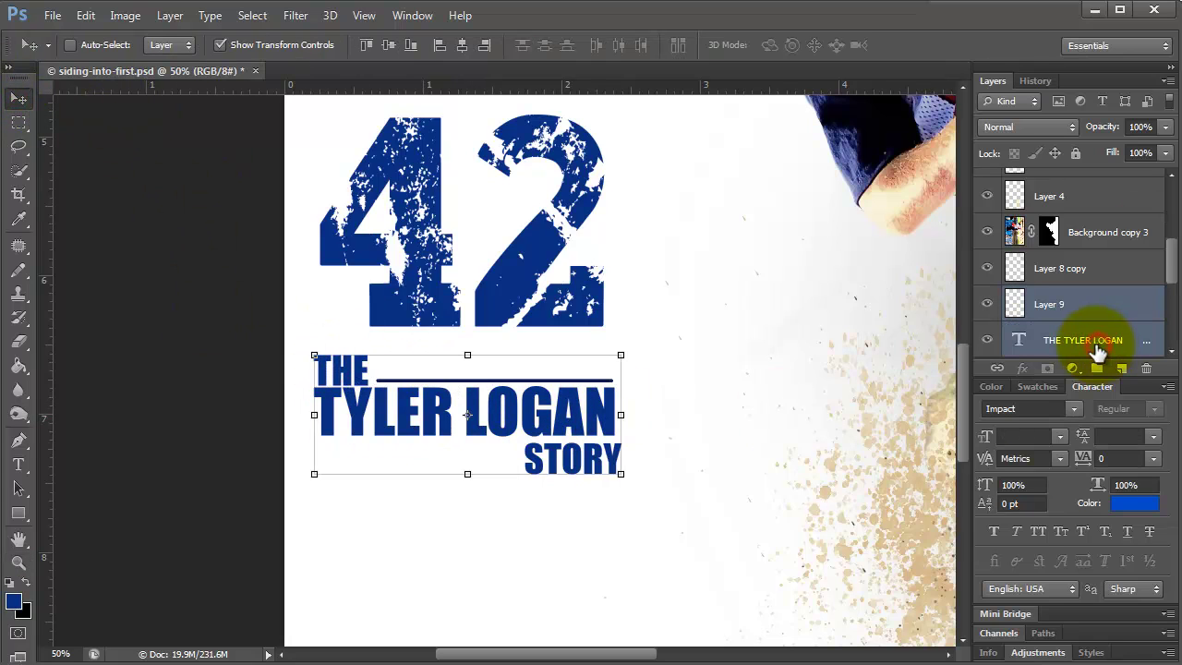
pyautogui.hotkey('shift', 'Up')
pyautogui.hotkey('shift', 'Up')
pyautogui.hotkey('shift', 'Up')
pyautogui.hotkey('shift', 'Up')
pyautogui.hotkey('shift', 'Up')
pyautogui.hotkey('shift', 'Up')
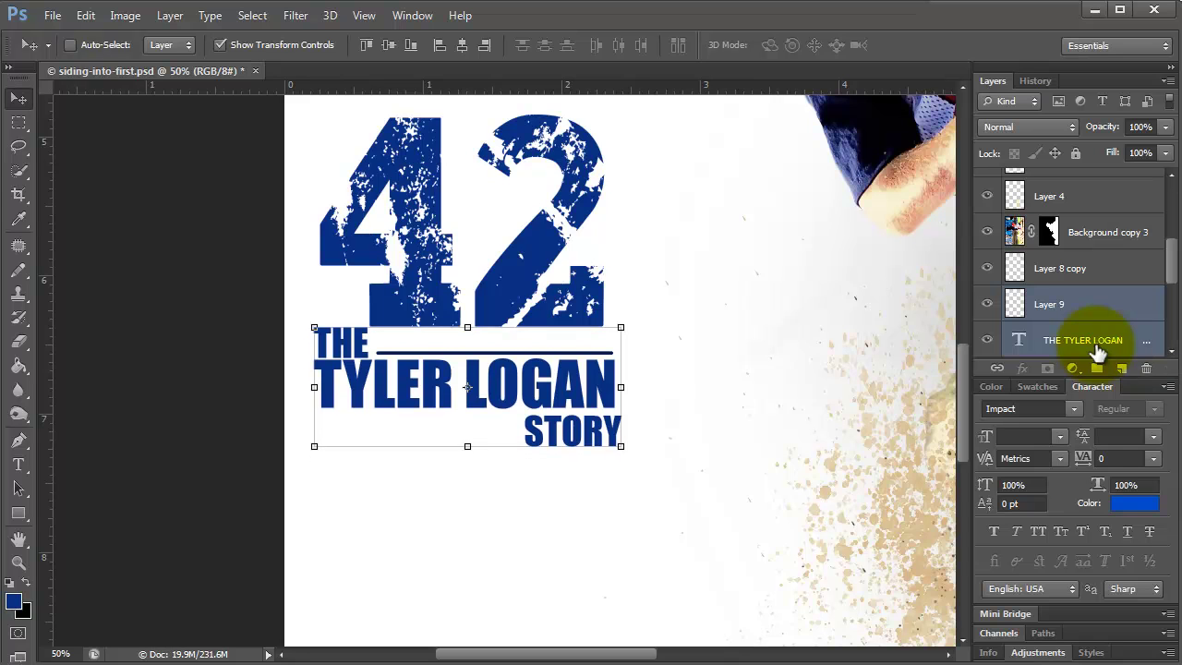
pyautogui.hotkey('shift', 'Down')
# Change the 42 to the Freshman font and rasterize its type layer.
pyautogui.click(364, 15)
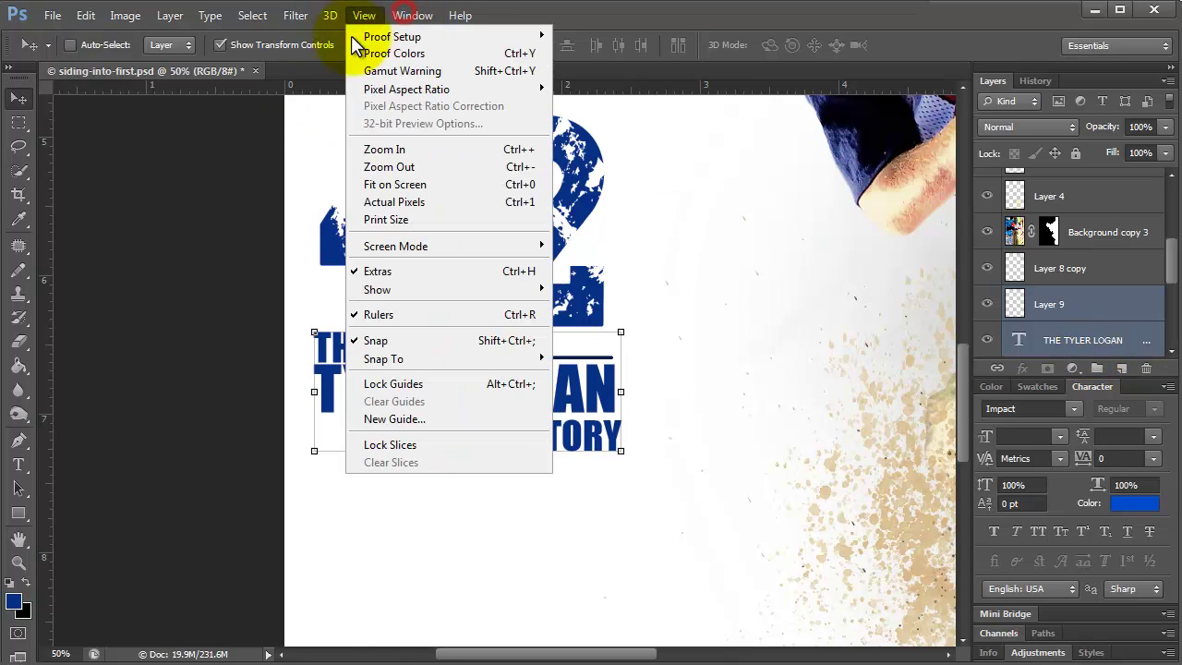
pyautogui.click(377, 168)
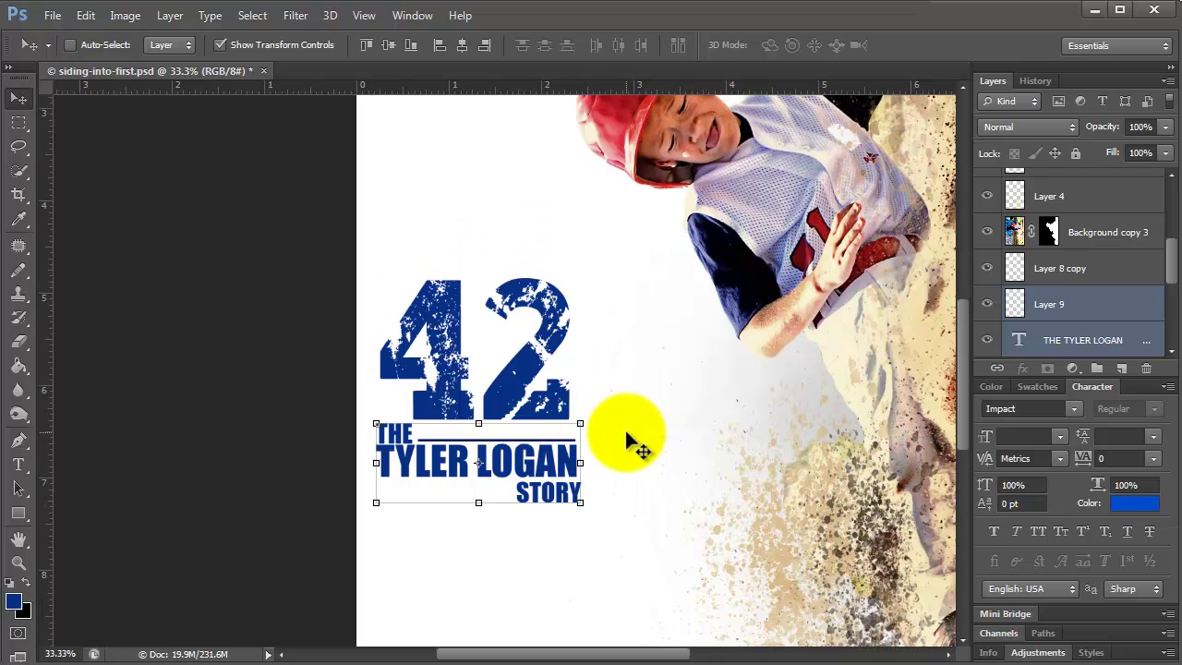
pyautogui.click(364, 16)
pyautogui.click(378, 184)
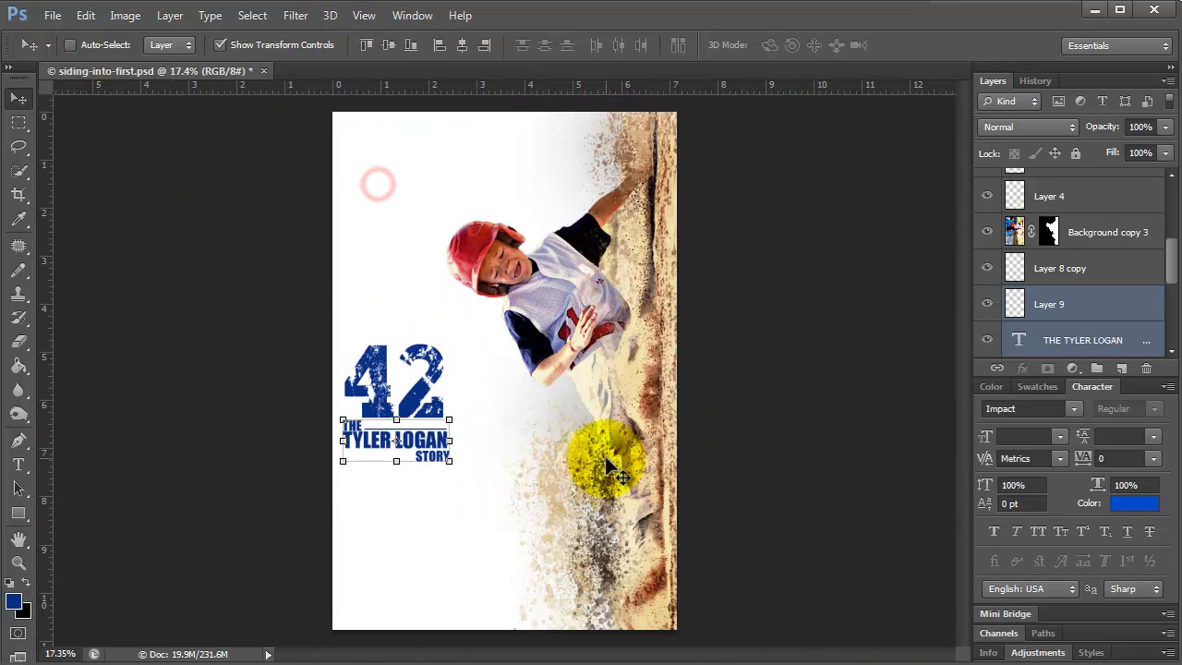
pyautogui.click(18, 464)
pyautogui.doubleClick(435, 369)
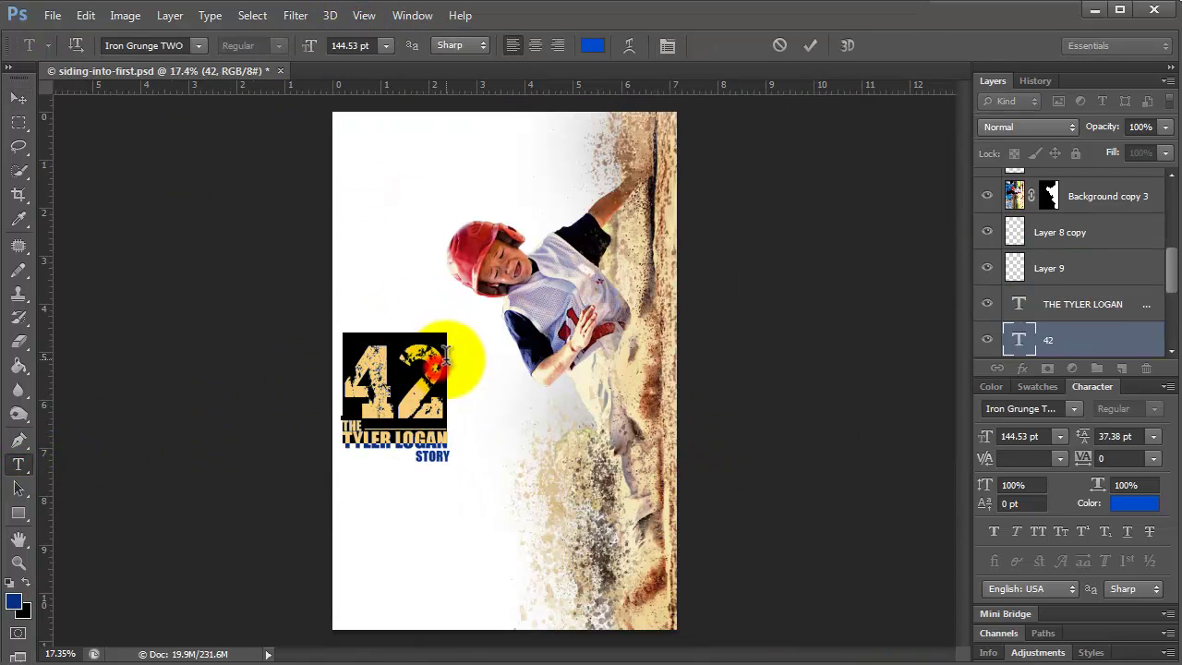
pyautogui.click(197, 45)
pyautogui.click(157, 418)
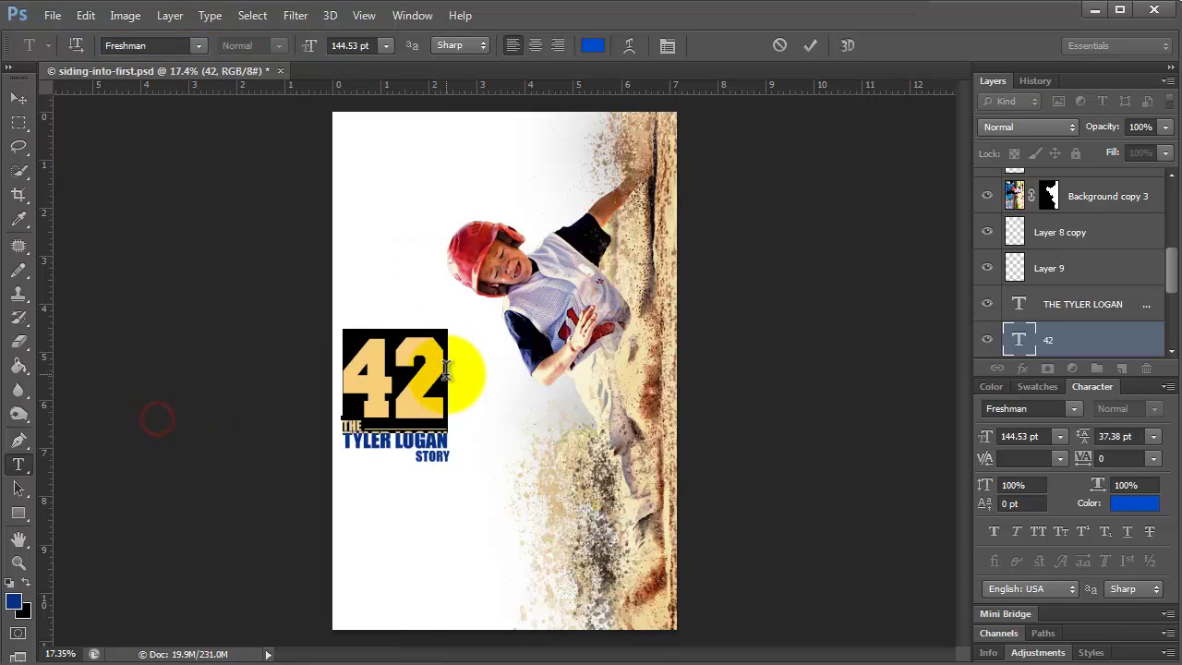
pyautogui.click(444, 407)
pyautogui.click(1101, 337)
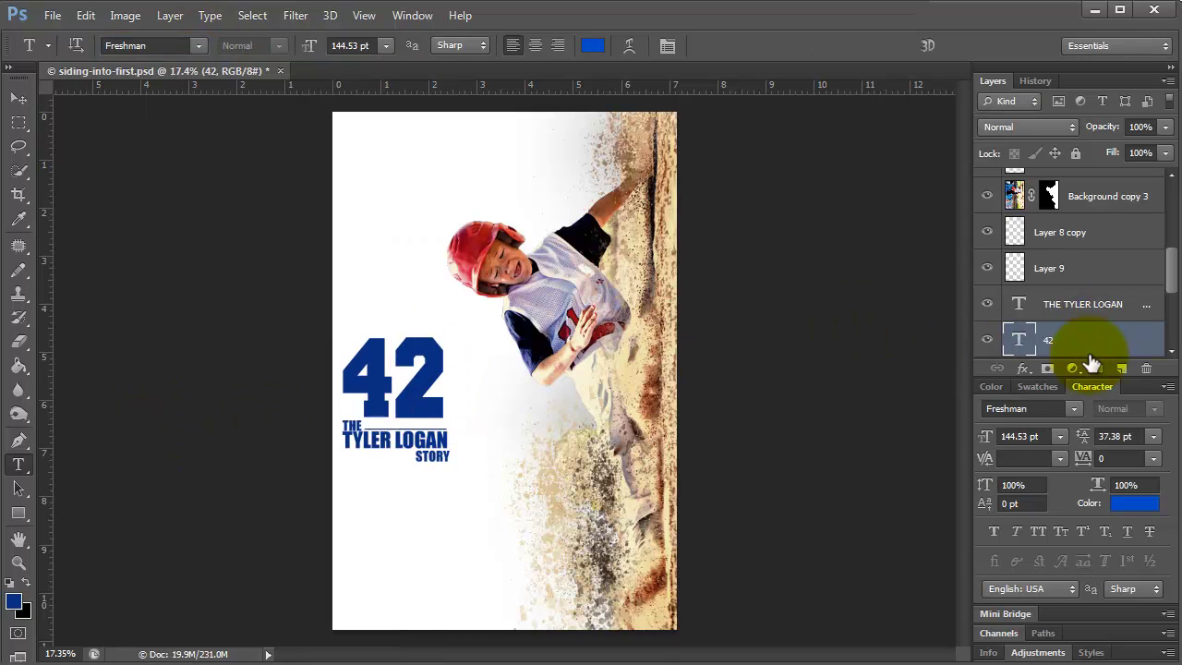
pyautogui.rightClick(1146, 343)
pyautogui.click(1132, 201)
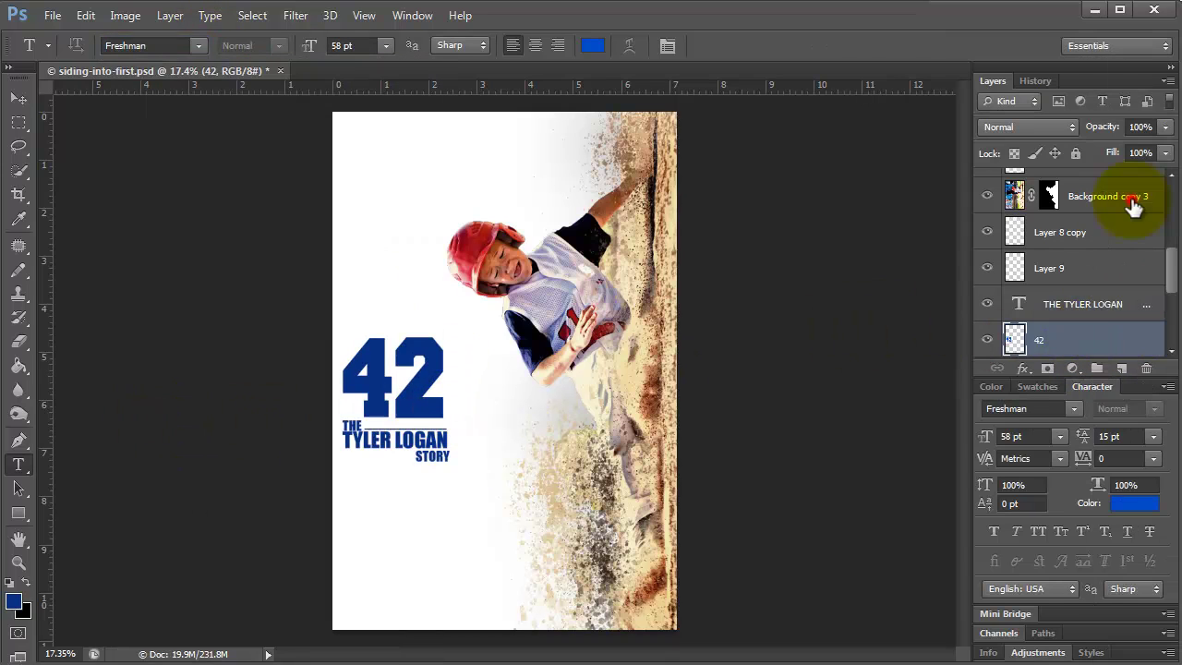
# Merge the title, Layer 10 and 42 layers into one, then add a new empty Layer 10.
pyautogui.click(1121, 368)
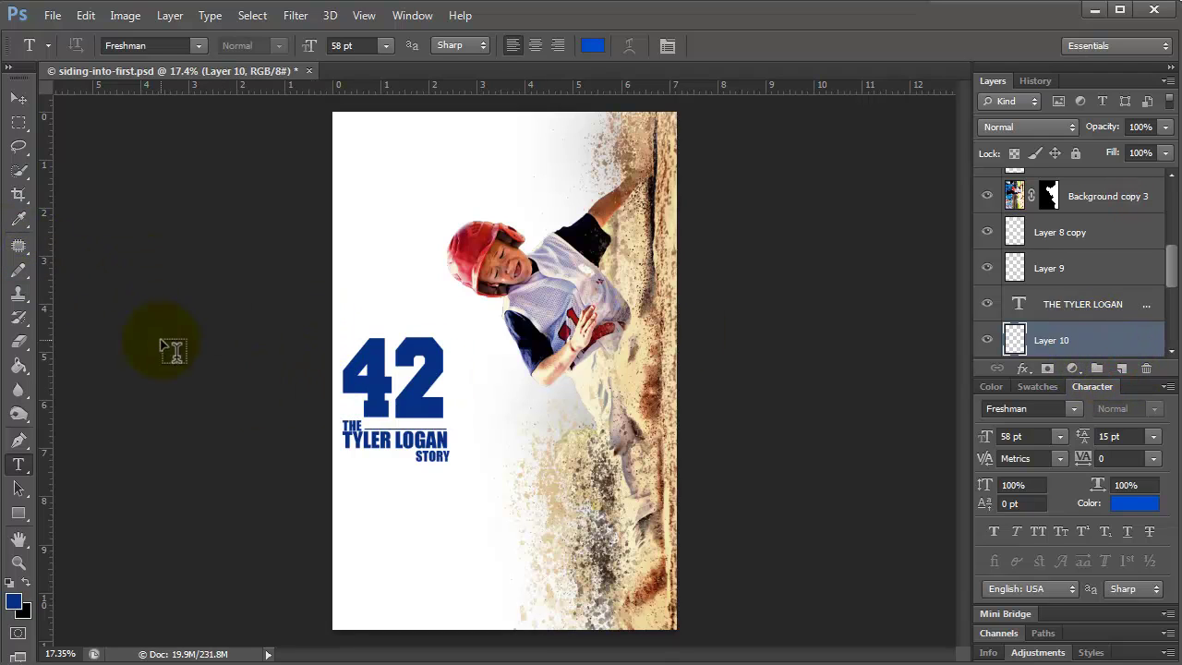
pyautogui.scroll(-1, 1089, 277)
pyautogui.click(1053, 270)
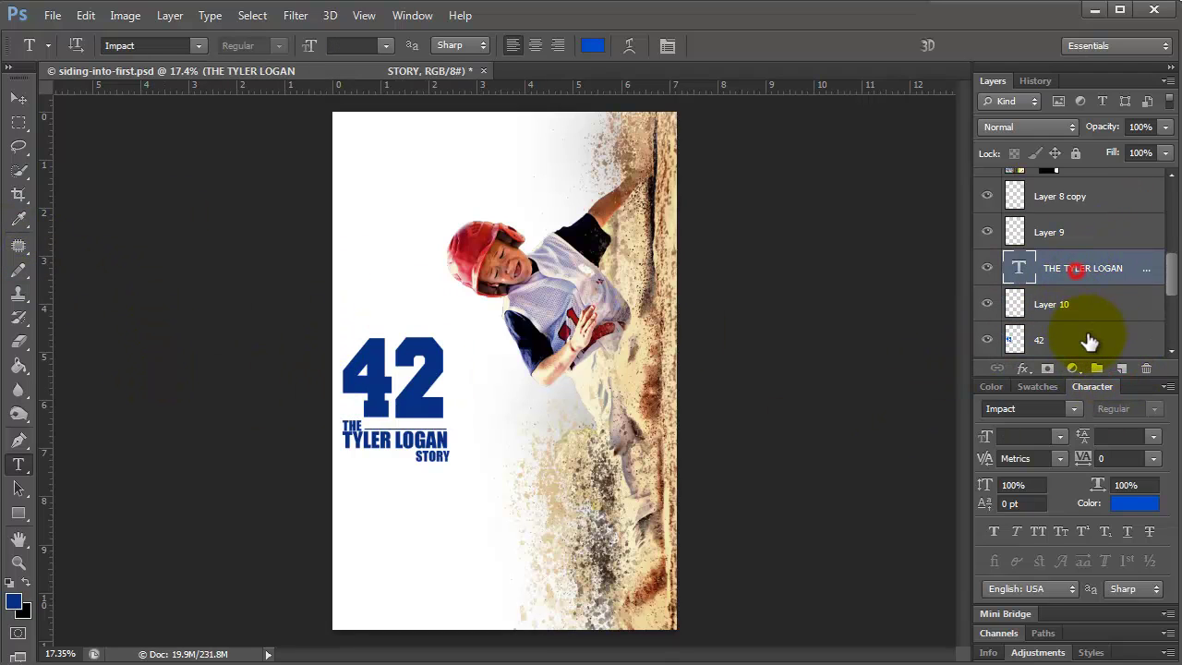
pyautogui.keyDown('shift'); pyautogui.click(1083, 338); pyautogui.keyUp('shift')
pyautogui.click(986, 304)
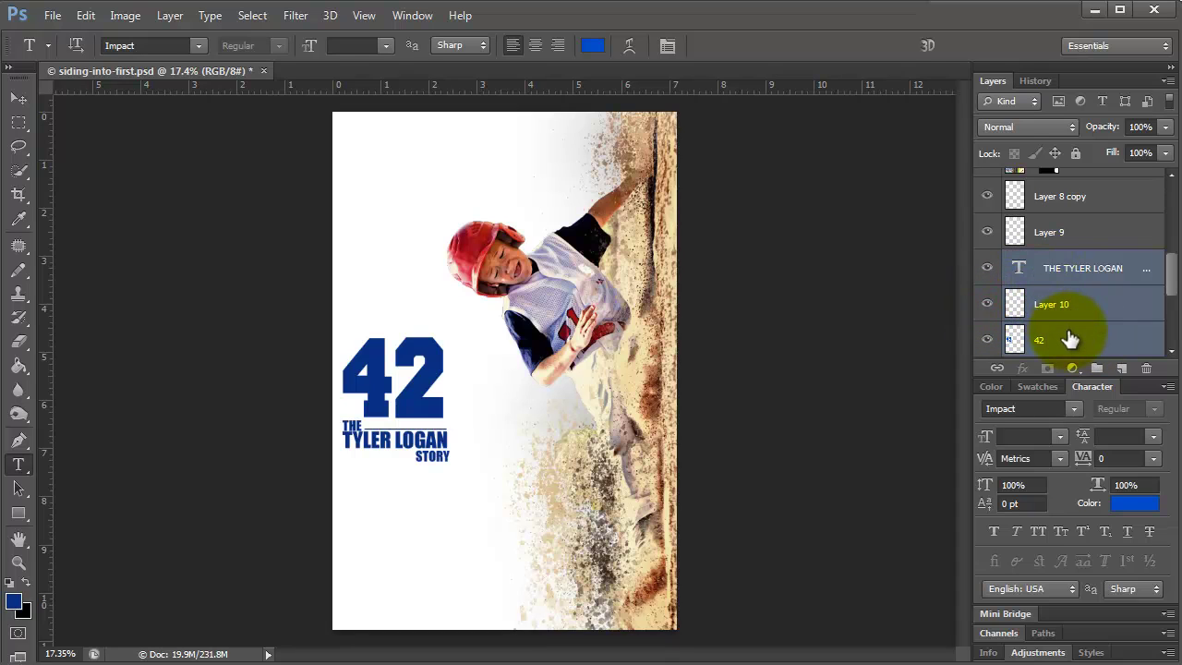
pyautogui.rightClick(1070, 338)
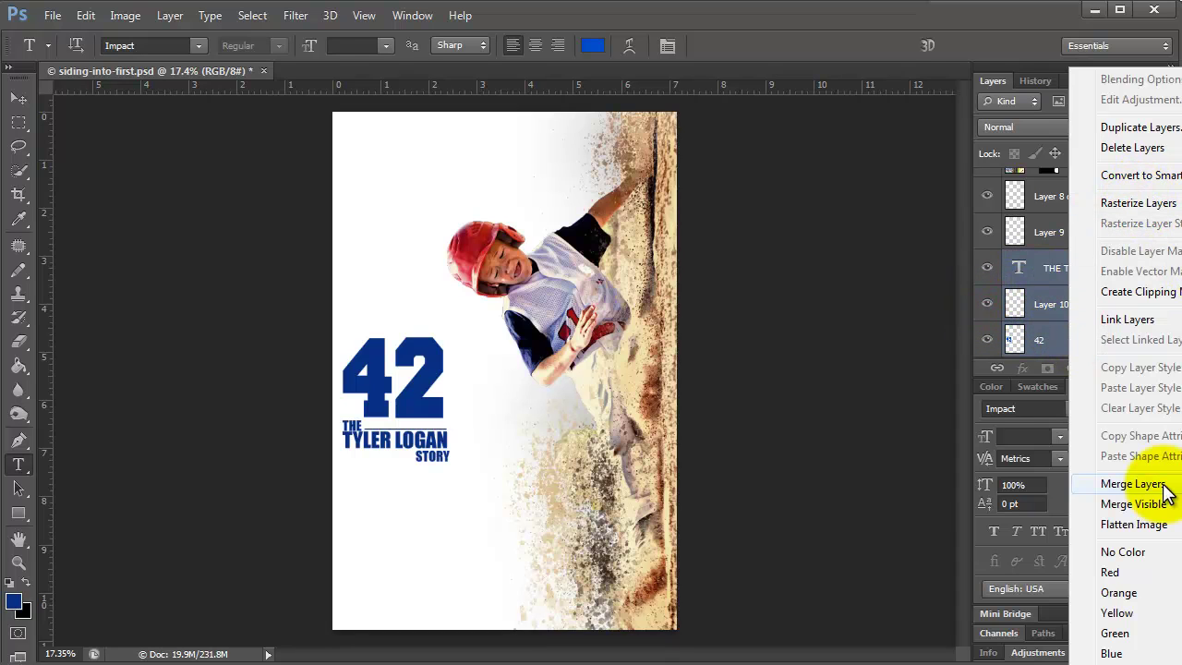
pyautogui.click(1133, 484)
pyautogui.click(1117, 367)
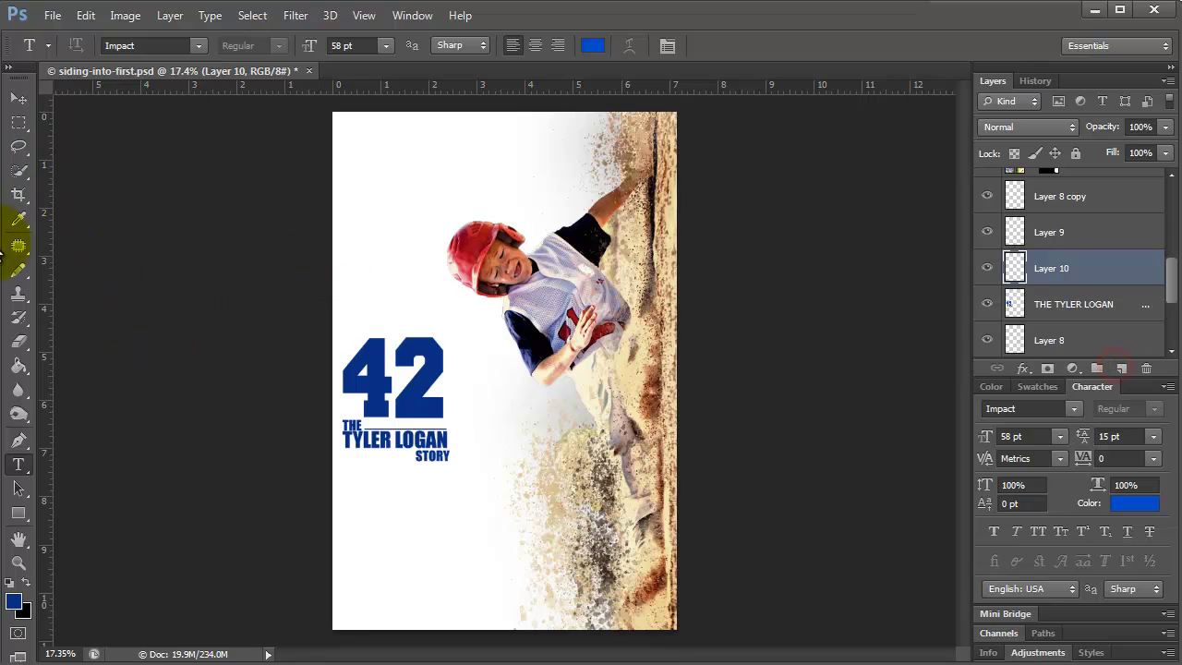
pyautogui.click(19, 270)
# Paint dark blue splatter over the 42 on Layer 10 and clip it to the title layer.
pyautogui.click(58, 265)
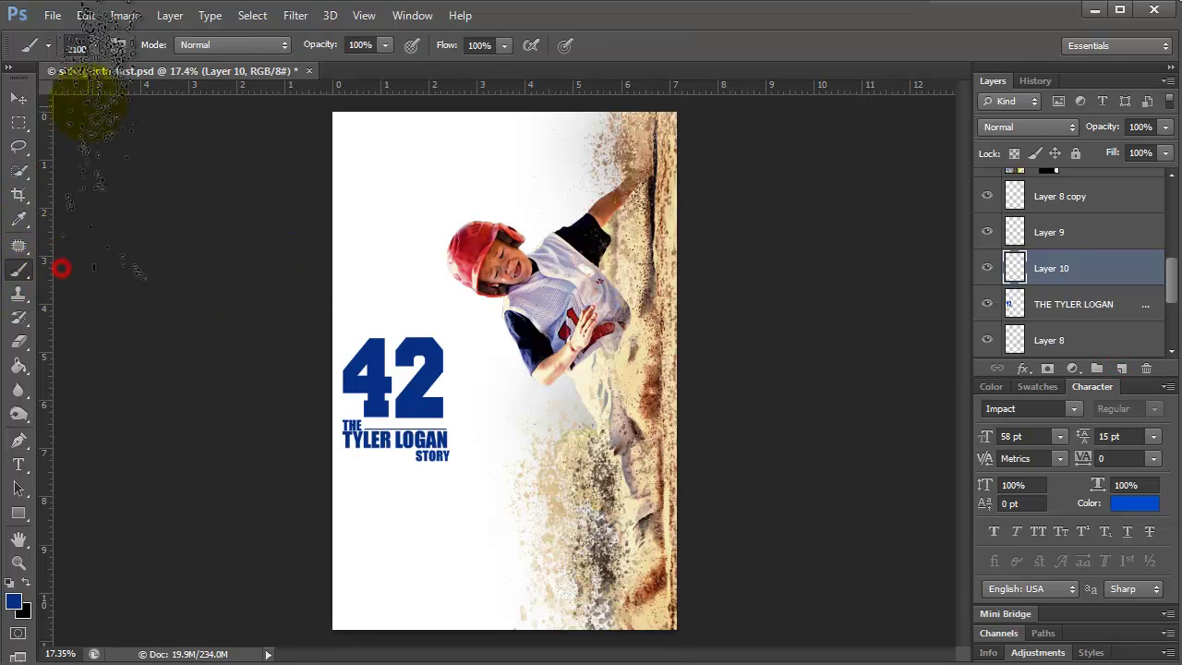
pyautogui.click(13, 601)
pyautogui.click(367, 402)
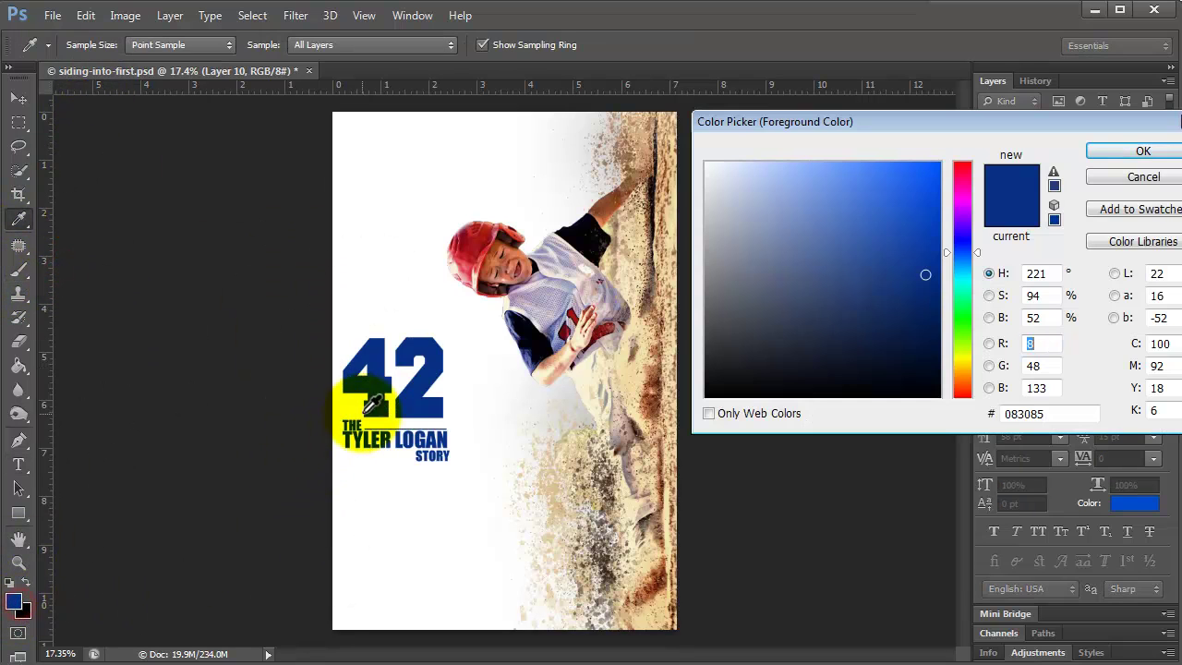
pyautogui.click(923, 312)
pyautogui.click(1128, 152)
pyautogui.moveTo(351, 305)
pyautogui.mouseDown()
pyautogui.moveTo(406, 388)
pyautogui.moveTo(444, 517)
pyautogui.moveTo(296, 422)
pyautogui.moveTo(348, 407)
pyautogui.moveTo(501, 633)
pyautogui.moveTo(470, 475)
pyautogui.moveTo(435, 409)
pyautogui.moveTo(377, 362)
pyautogui.moveTo(462, 397)
pyautogui.mouseUp()
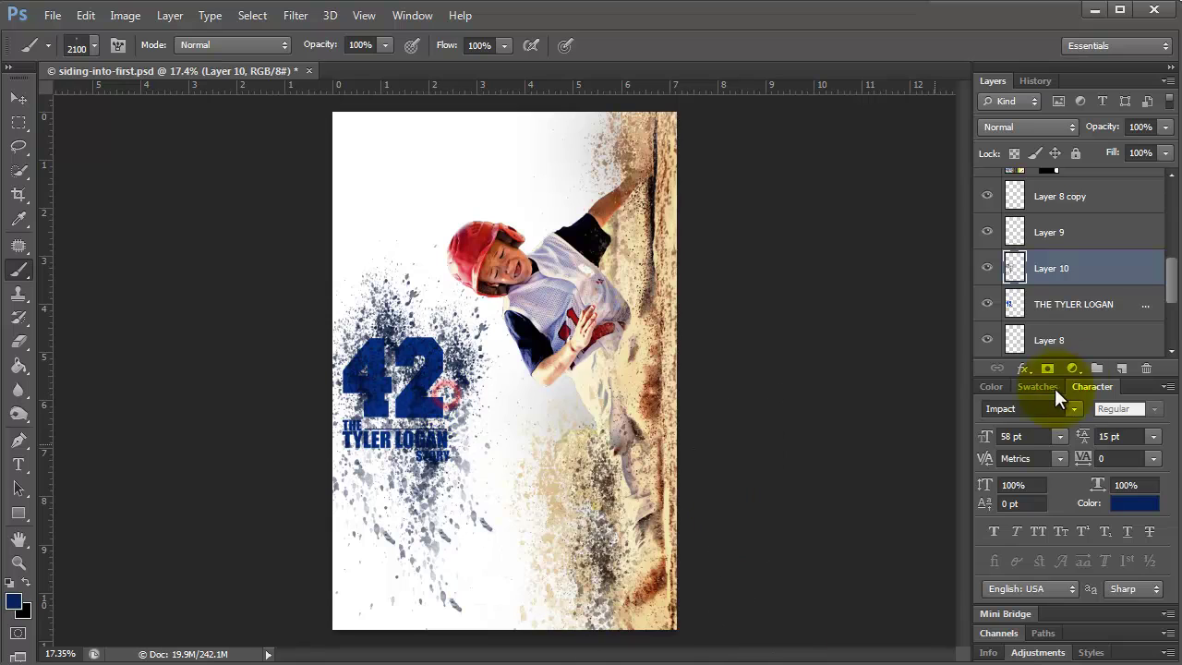
pyautogui.rightClick(1091, 268)
pyautogui.click(1132, 292)
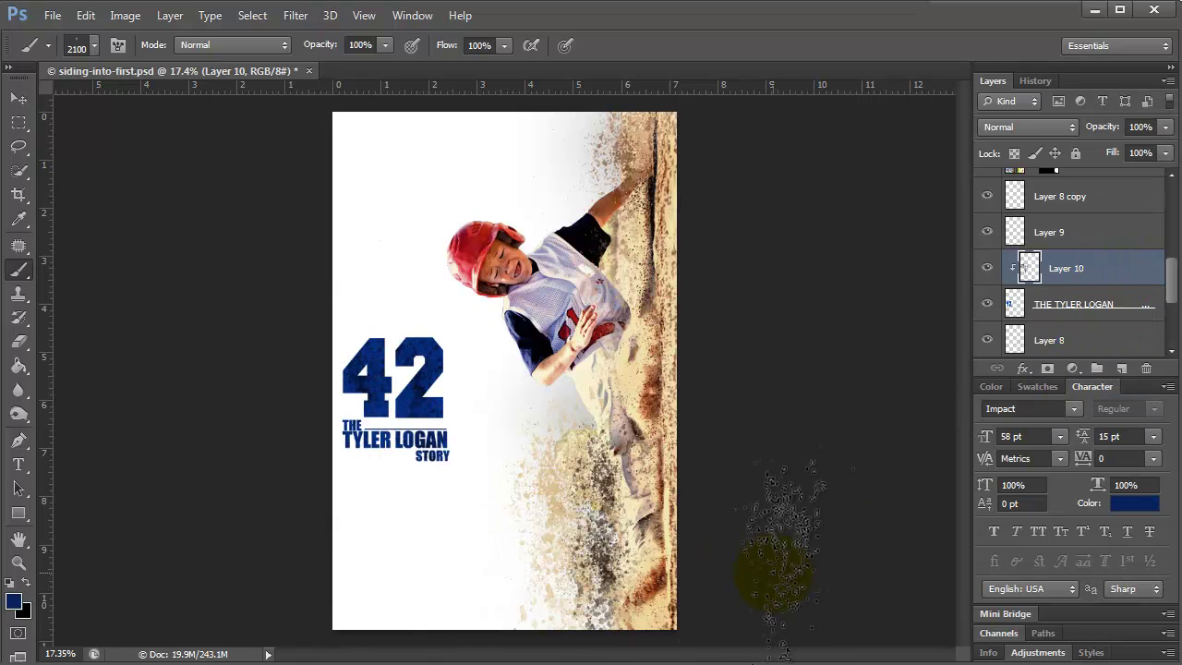
# Save, shift the 42 title block slightly right, and save again.
pyautogui.click(53, 15)
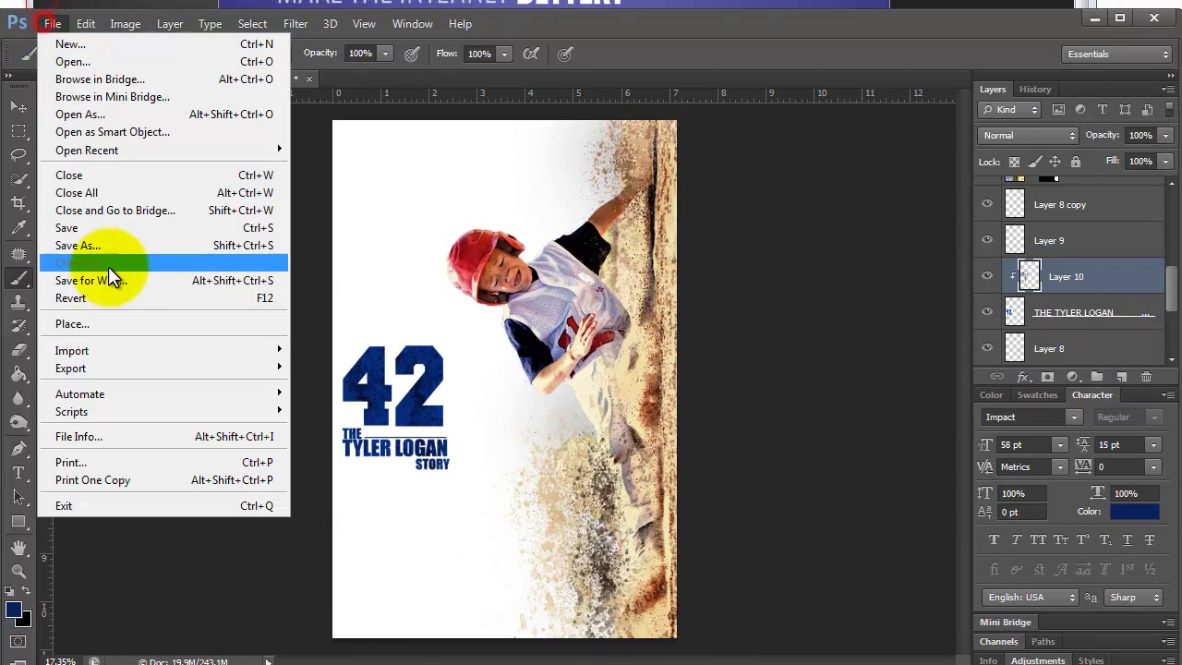
pyautogui.click(95, 219)
pyautogui.click(18, 106)
pyautogui.moveTo(362, 377); pyautogui.dragTo(380, 378)
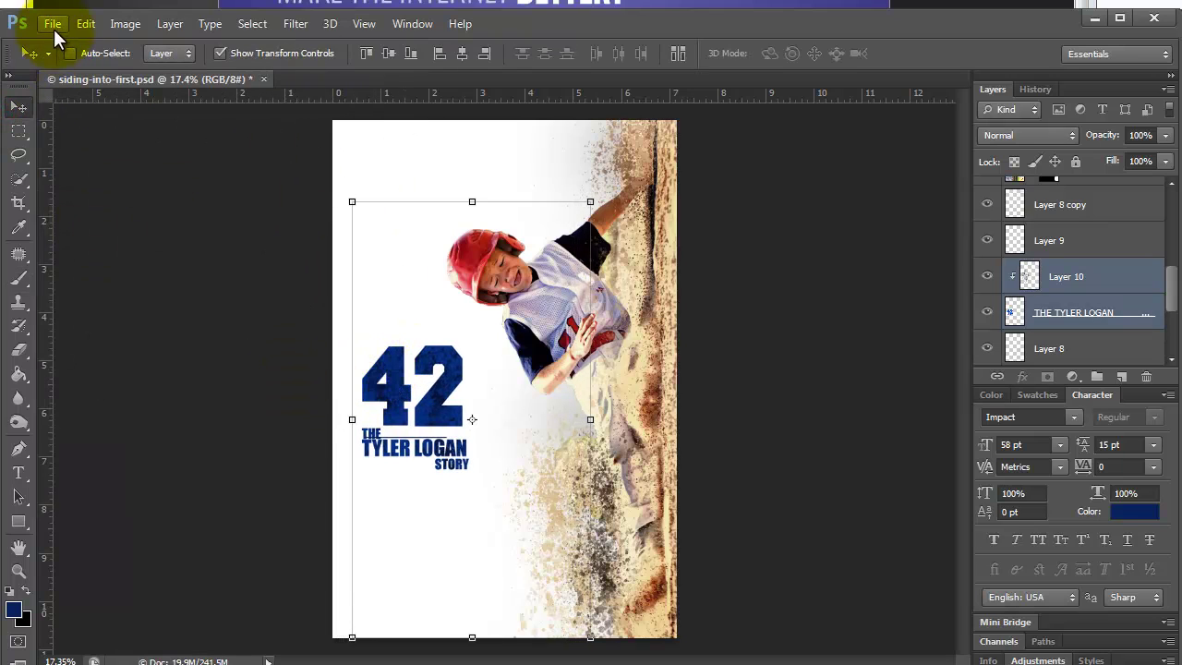
pyautogui.click(53, 30)
pyautogui.click(82, 227)
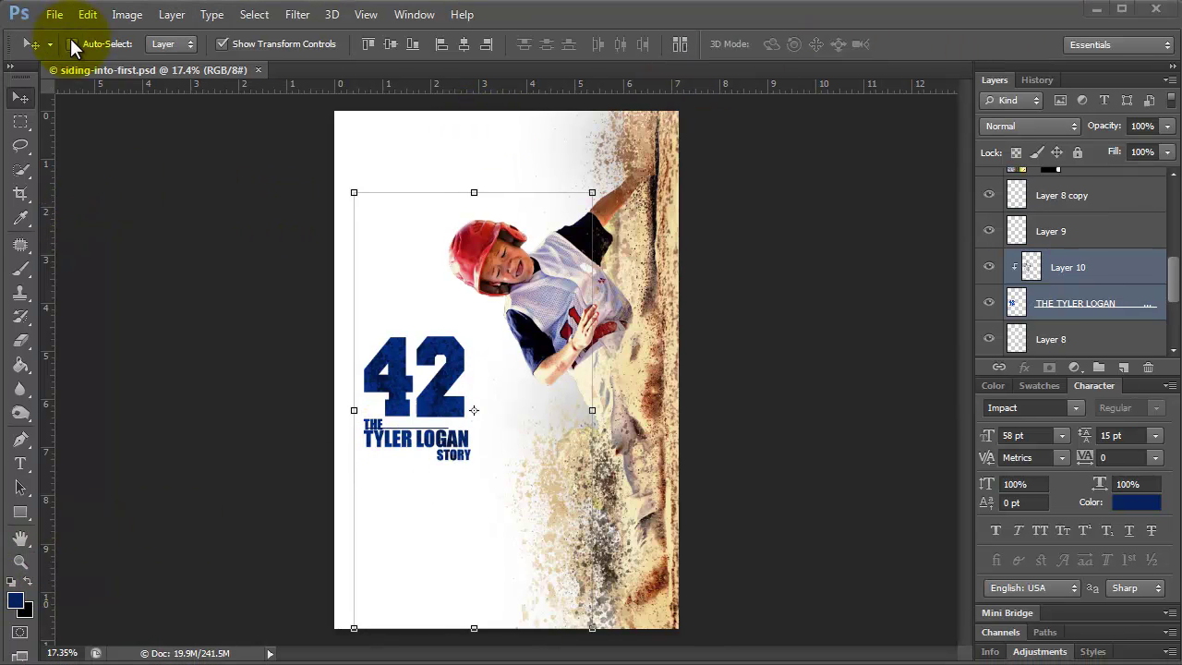
# With Auto-Select on, nudge the thin rule line right, then check Layers 7 and 5.
pyautogui.click(70, 53)
pyautogui.click(390, 430)
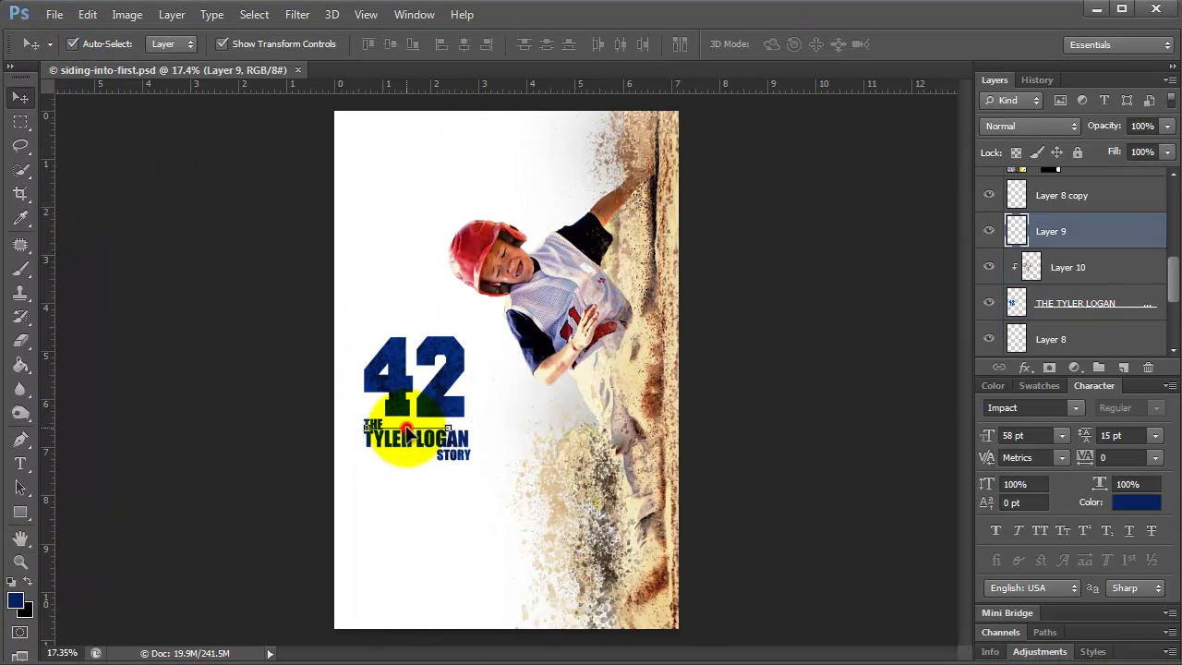
pyautogui.hotkey('shift', 'Right')
pyautogui.hotkey('shift', 'Right')
pyautogui.hotkey('shift', 'Right')
pyautogui.hotkey('shift', 'Right')
pyautogui.hotkey('shift', 'Right')
pyautogui.hotkey('shift', 'Right')
pyautogui.hotkey('shift', 'Right')
pyautogui.hotkey('shift', 'Right')
pyautogui.hotkey('shift', 'Right')
pyautogui.hotkey('shift', 'Right')
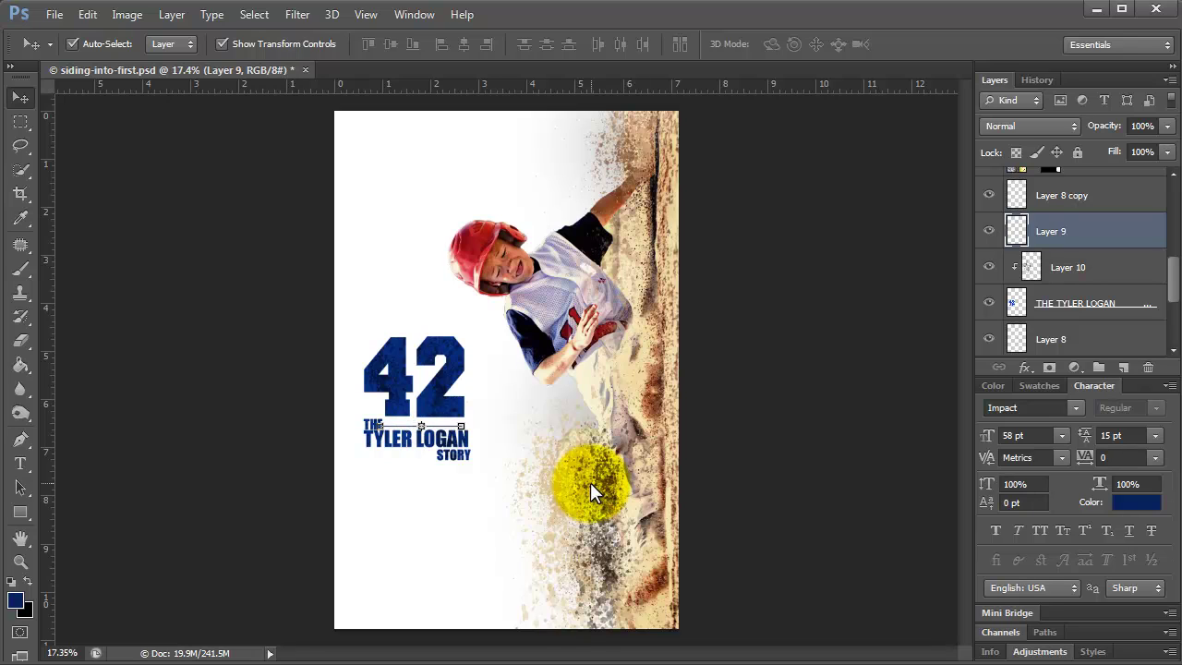
pyautogui.click(532, 526)
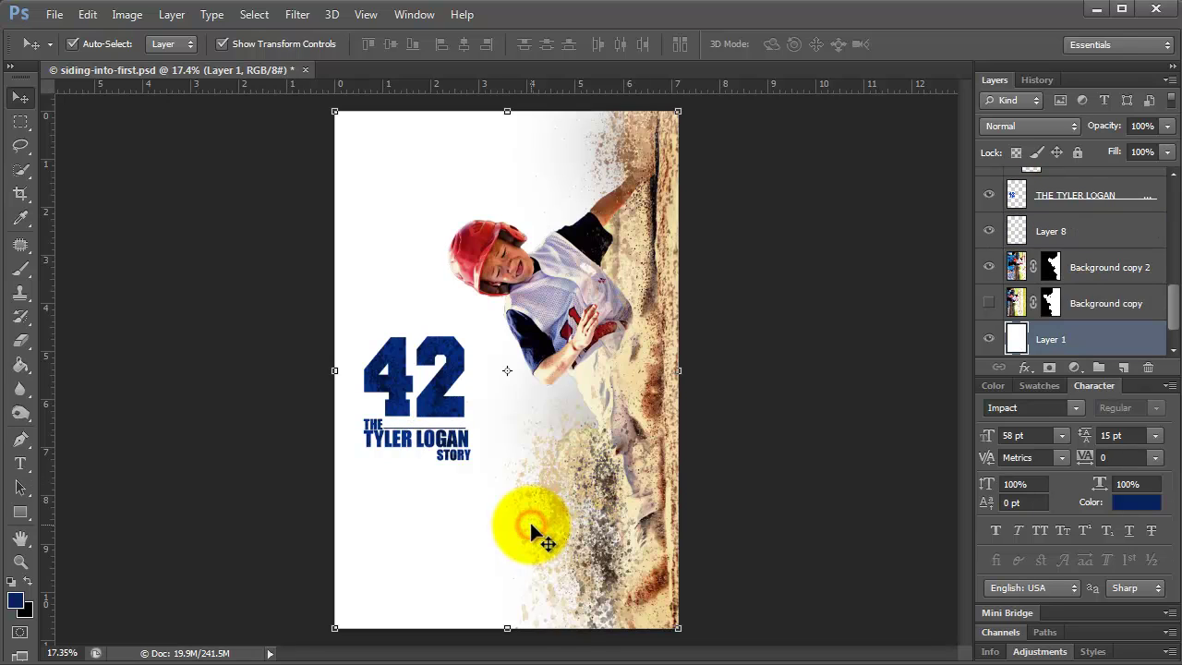
pyautogui.click(413, 429)
pyautogui.click(565, 461)
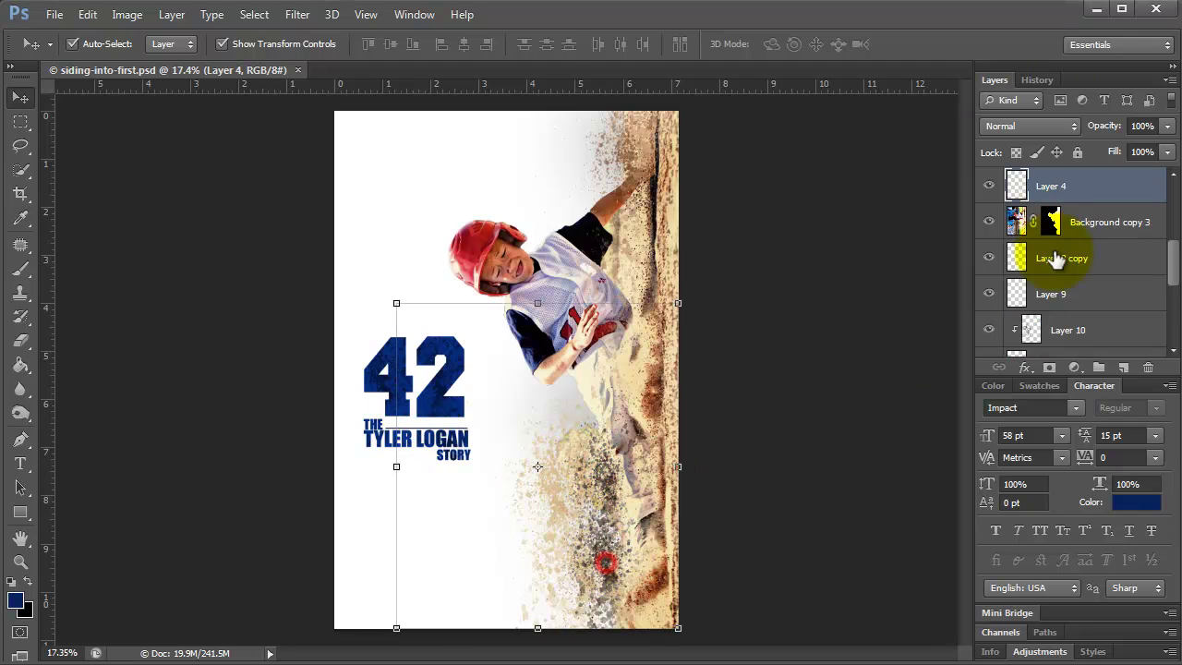
pyautogui.click(990, 223)
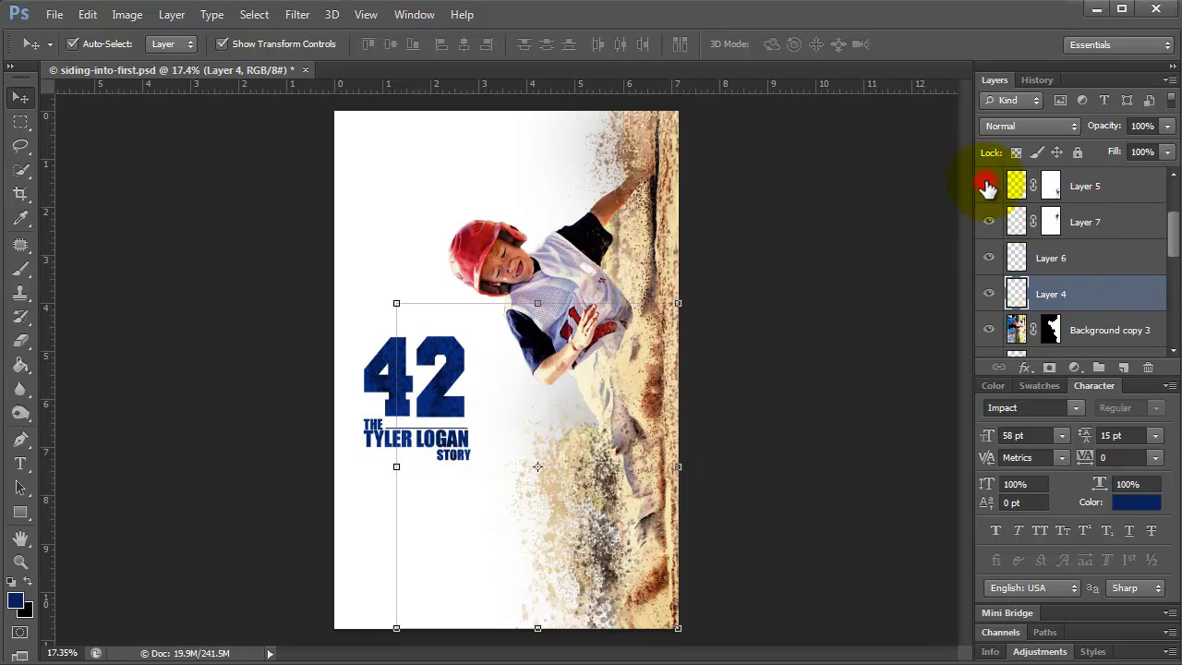
pyautogui.click(1121, 186)
pyautogui.scroll(2, 1120, 352)
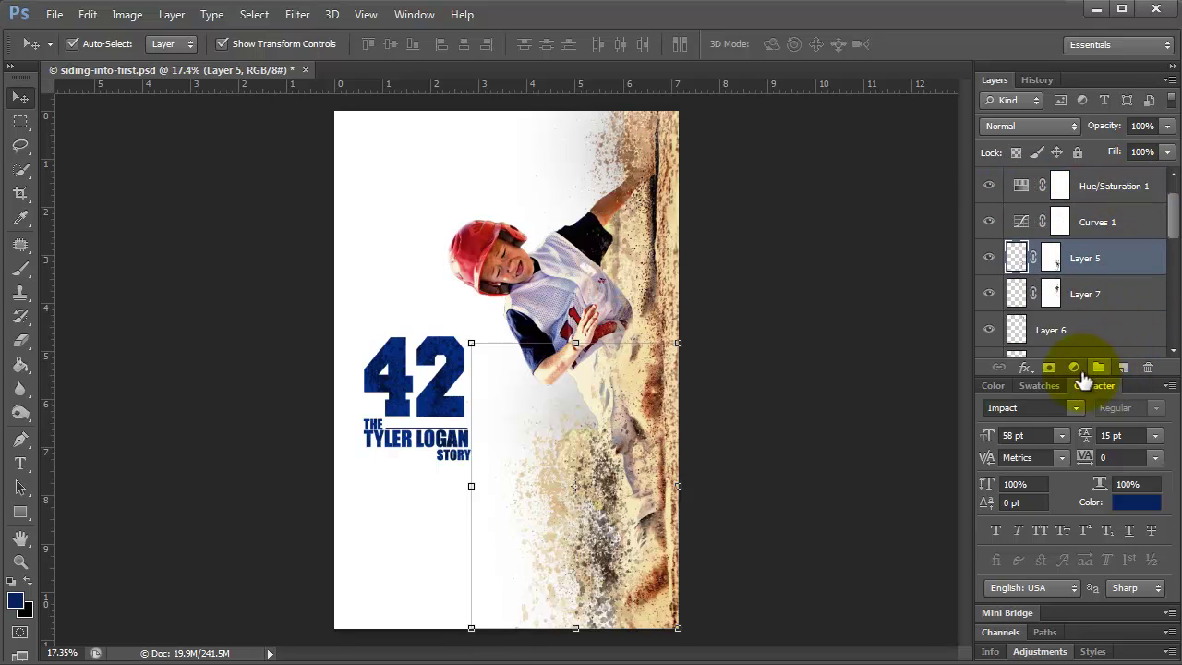
# Add a Color Fill layer clipped to Layer 5, recolour it brown sampled from the dirt, and save.
pyautogui.click(1076, 368)
pyautogui.click(1136, 4)
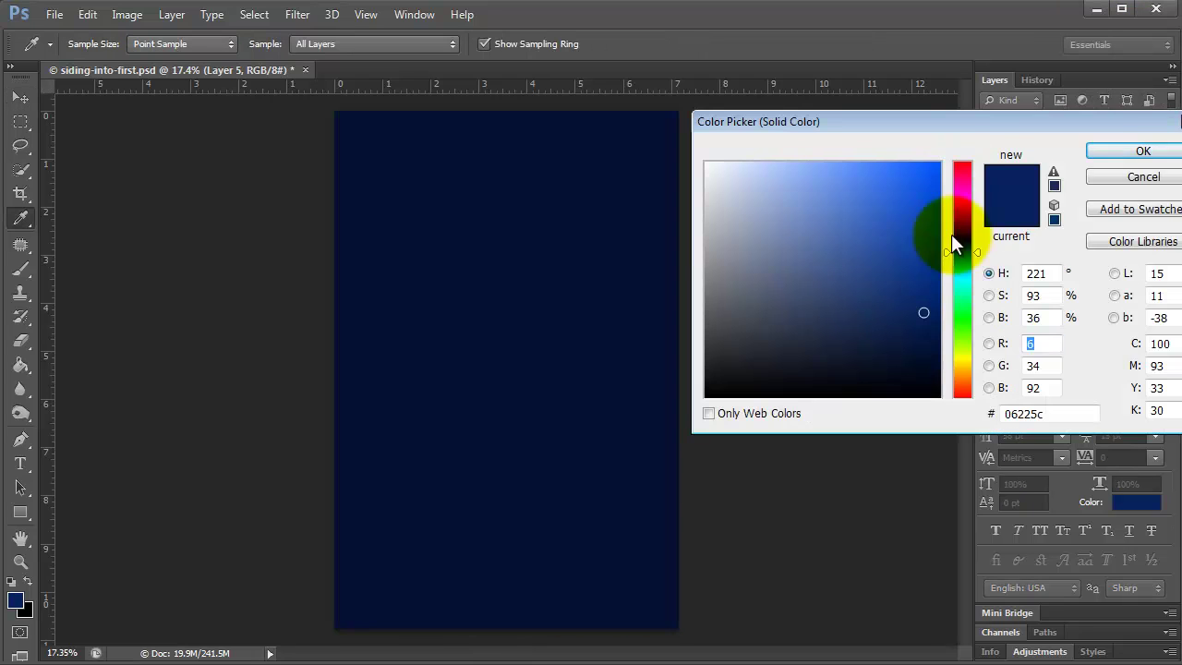
pyautogui.click(1099, 149)
pyautogui.rightClick(1124, 255)
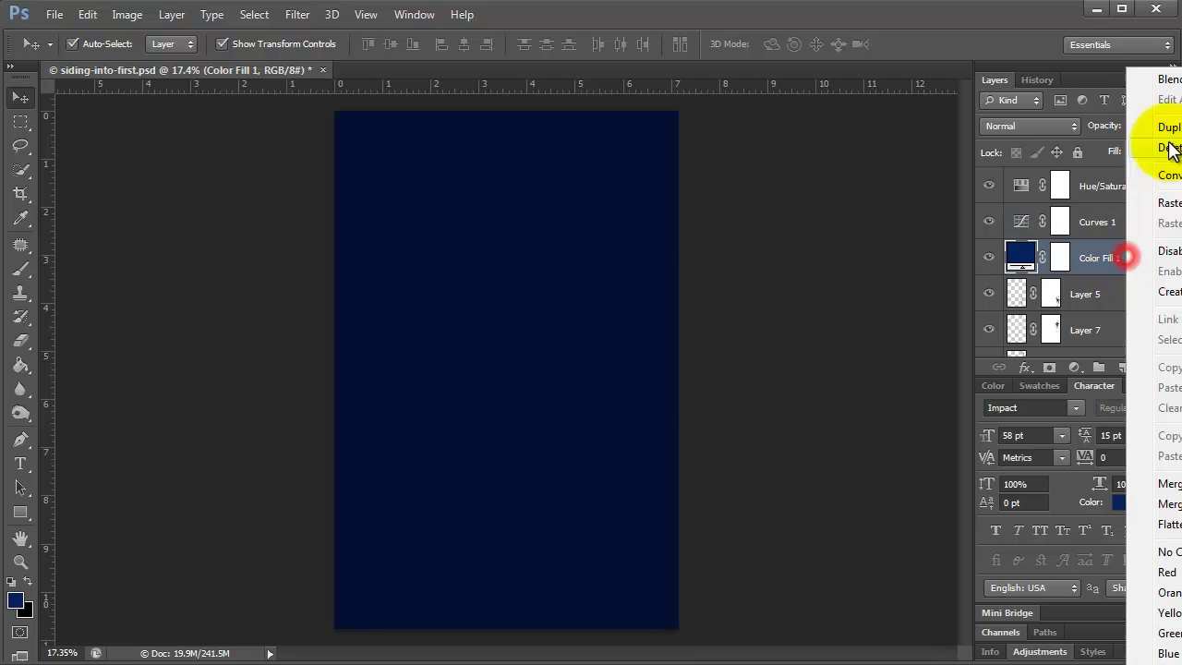
pyautogui.click(1166, 292)
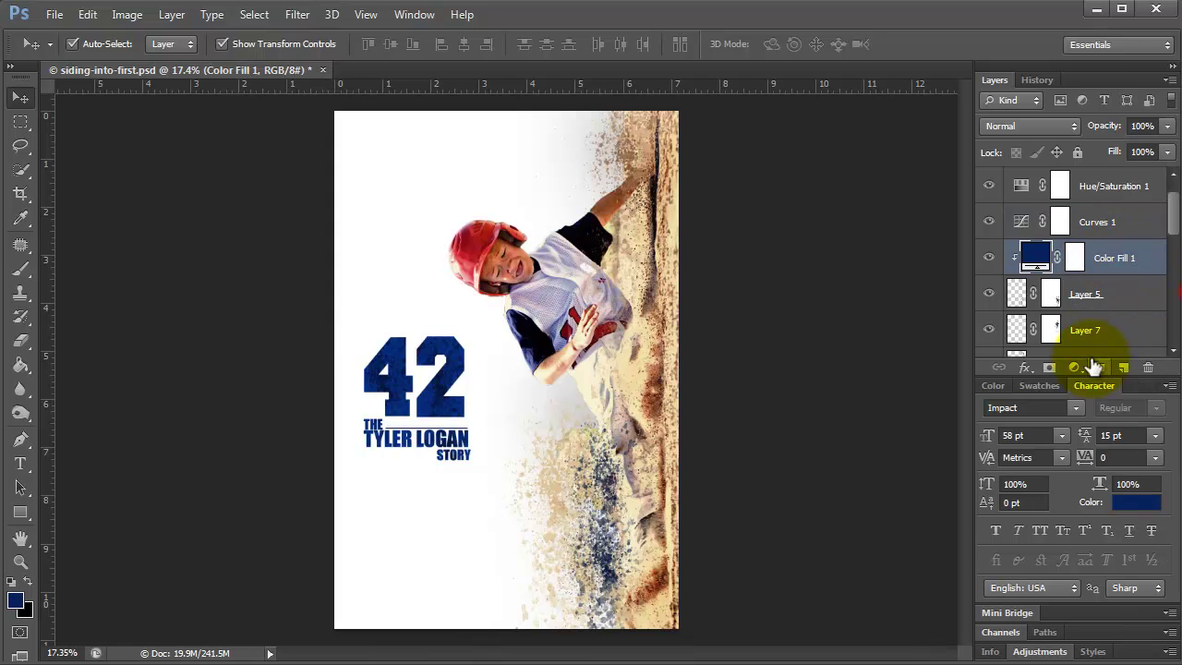
pyautogui.doubleClick(1034, 255)
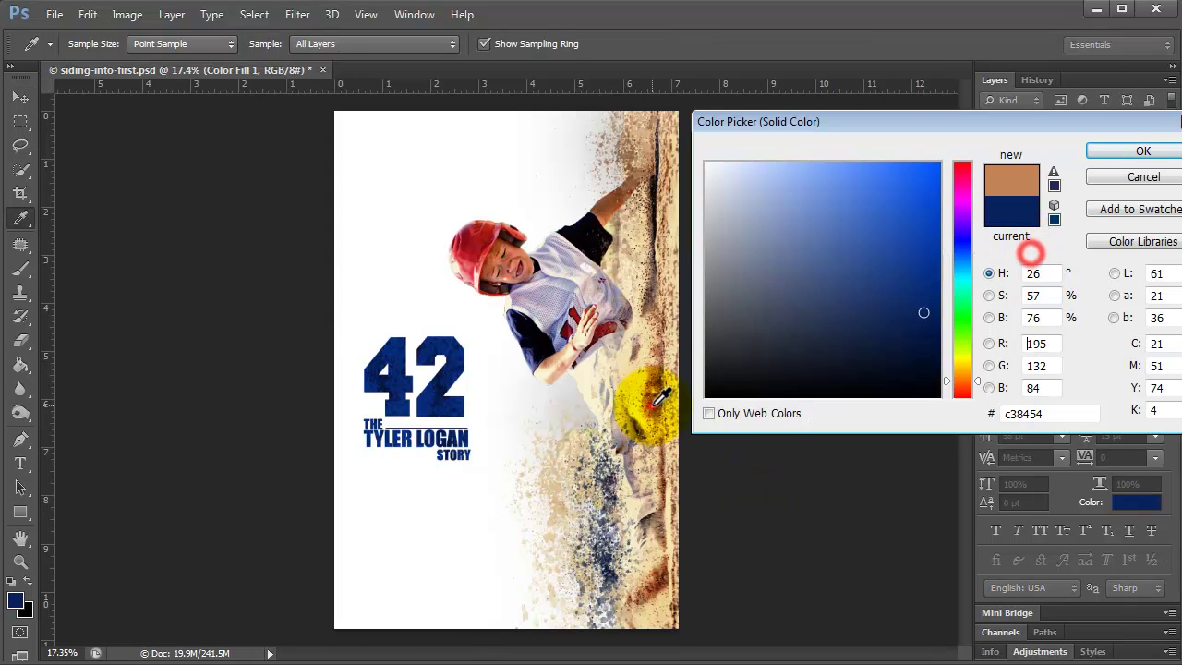
pyautogui.moveTo(554, 475)
pyautogui.mouseDown()
pyautogui.moveTo(673, 560)
pyautogui.moveTo(660, 582)
pyautogui.moveTo(600, 452)
pyautogui.moveTo(605, 591)
pyautogui.moveTo(910, 285)
pyautogui.moveTo(903, 242)
pyautogui.mouseUp()
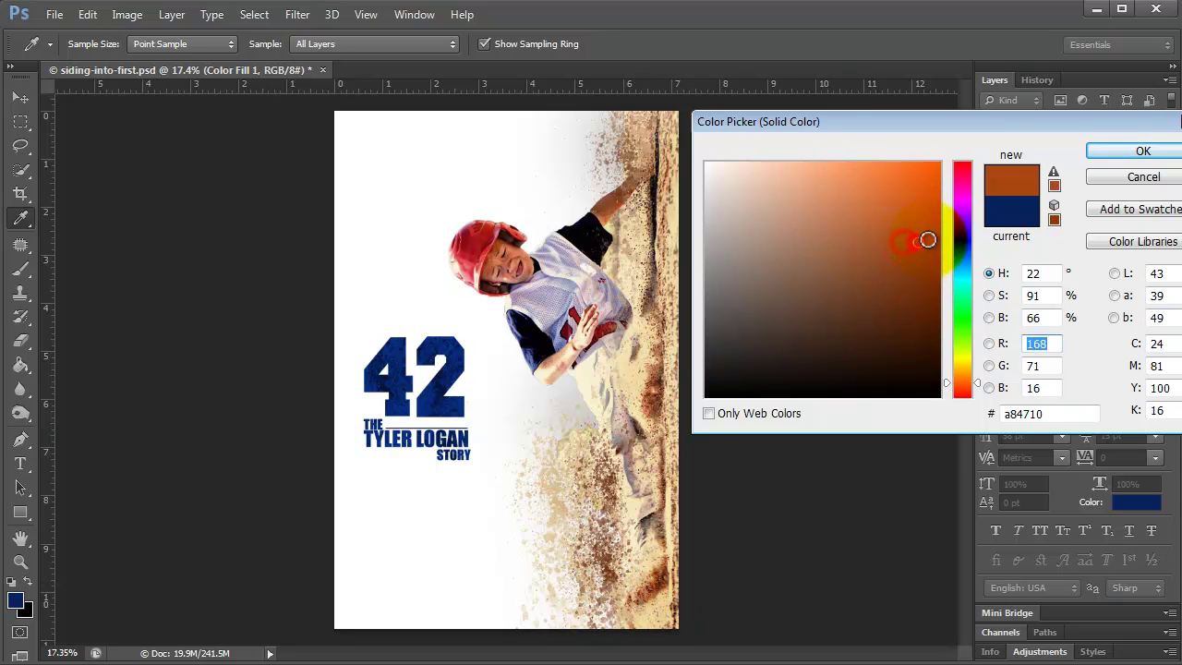
pyautogui.click(1121, 153)
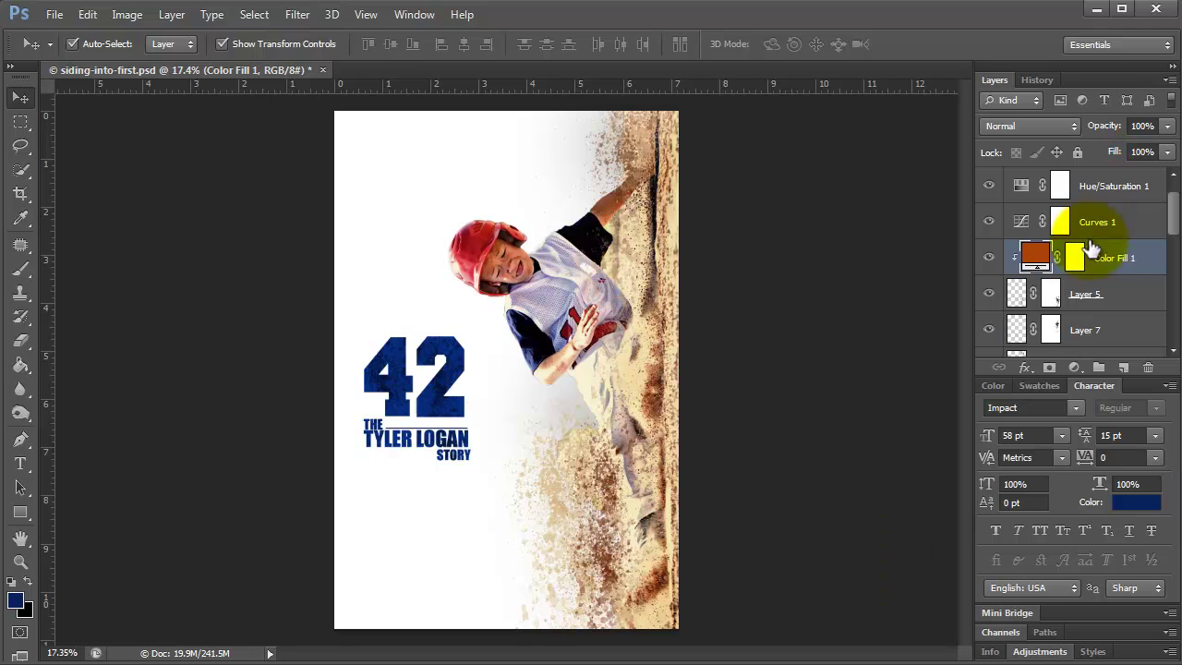
pyautogui.hotkey('ctrl', 's')
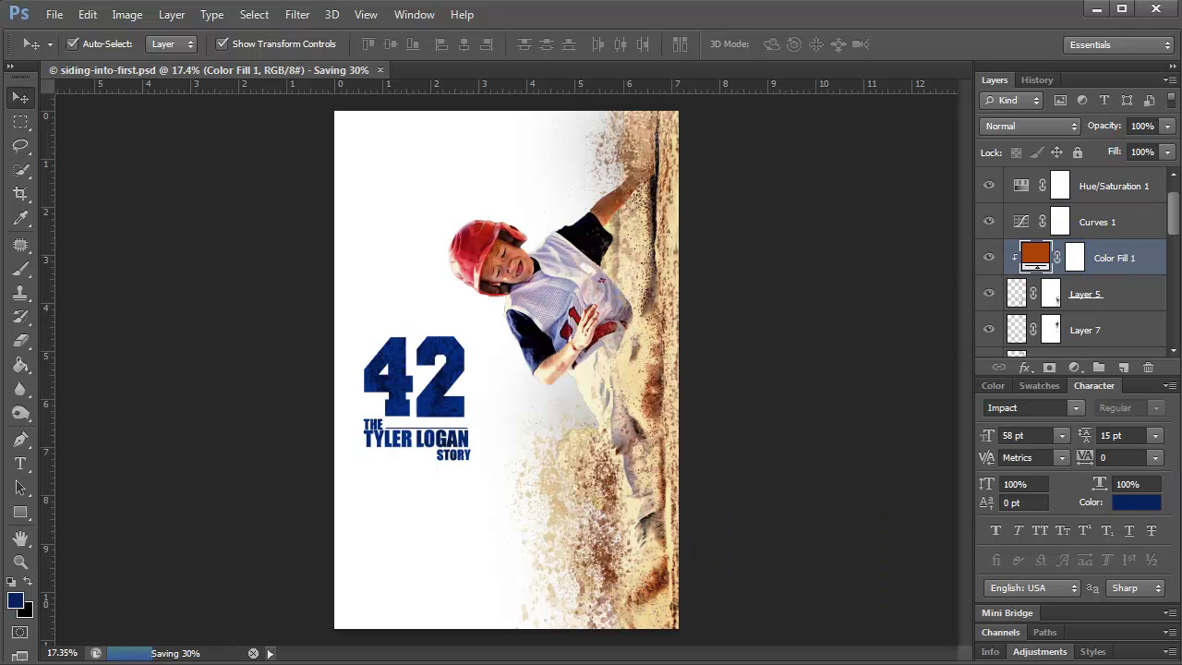
# Duplicate the dust splatter Layer 5 and keep the brown fill clipped to it.
pyautogui.click(1110, 294)
pyautogui.hotkey('ctrl', 'j')
pyautogui.click(1121, 233)
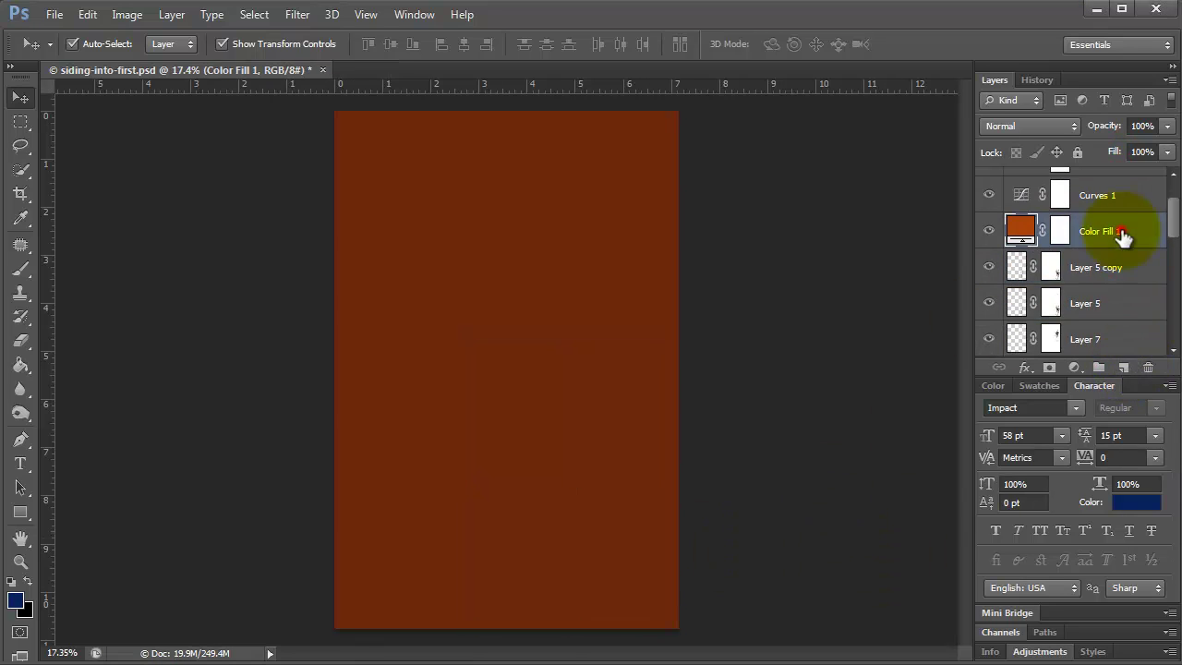
pyautogui.rightClick(1126, 232)
pyautogui.click(1161, 290)
pyautogui.click(1080, 305)
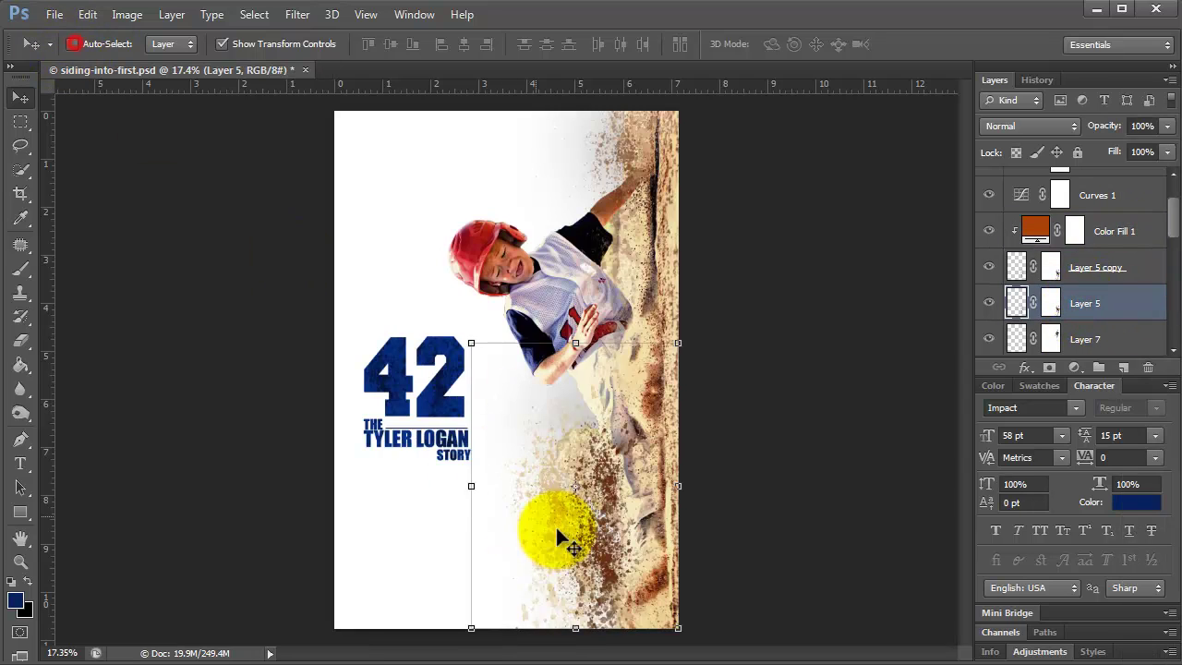
# Move the original Layer 5 splatter down-right, rotate it about 11° and scale it to about 83%.
pyautogui.moveTo(555, 524); pyautogui.dragTo(643, 610)
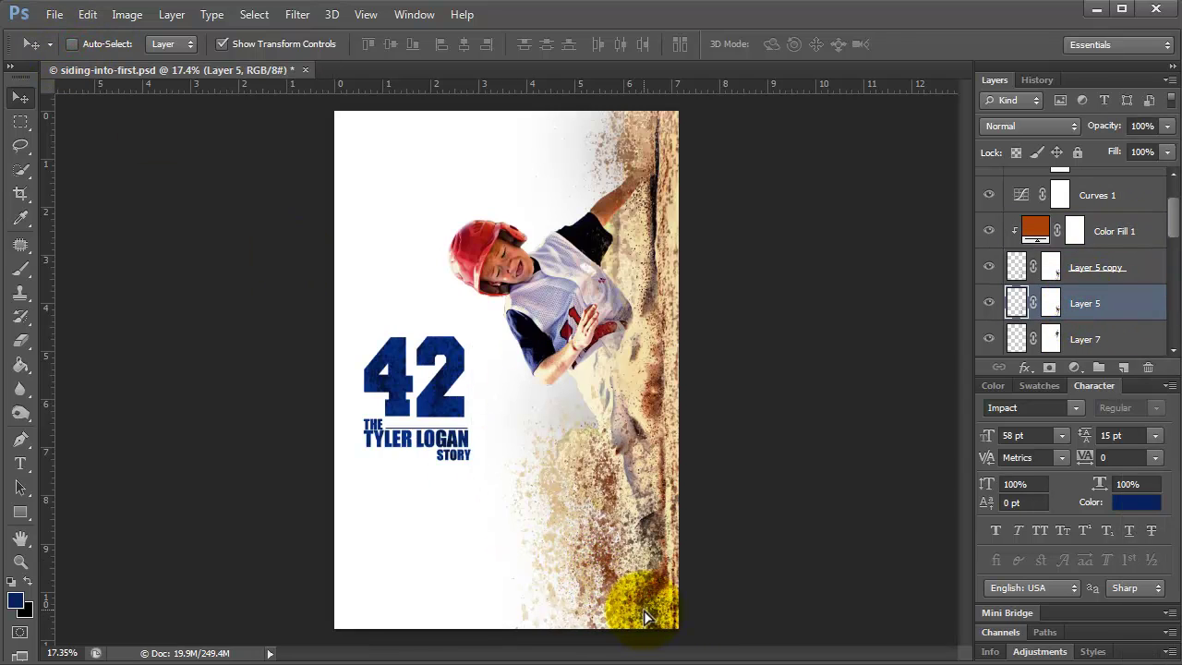
pyautogui.hotkey('ctrl', 't')
pyautogui.moveTo(741, 399); pyautogui.dragTo(769, 426)
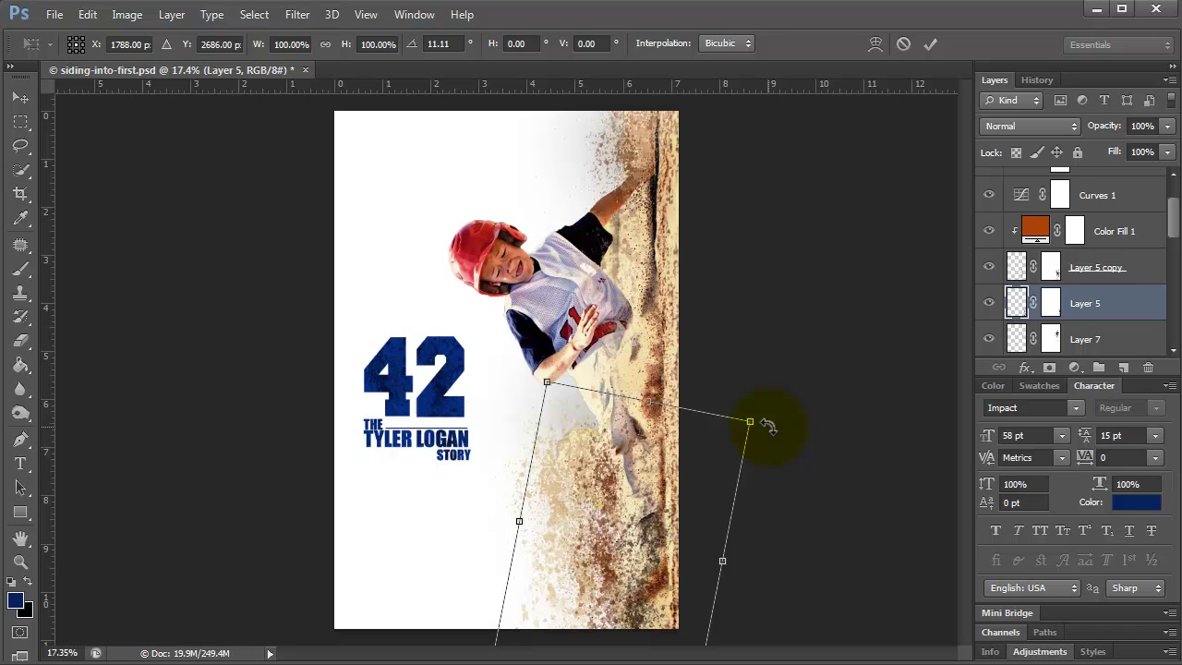
pyautogui.moveTo(547, 381); pyautogui.dragTo(634, 623)
pyautogui.press('Return')
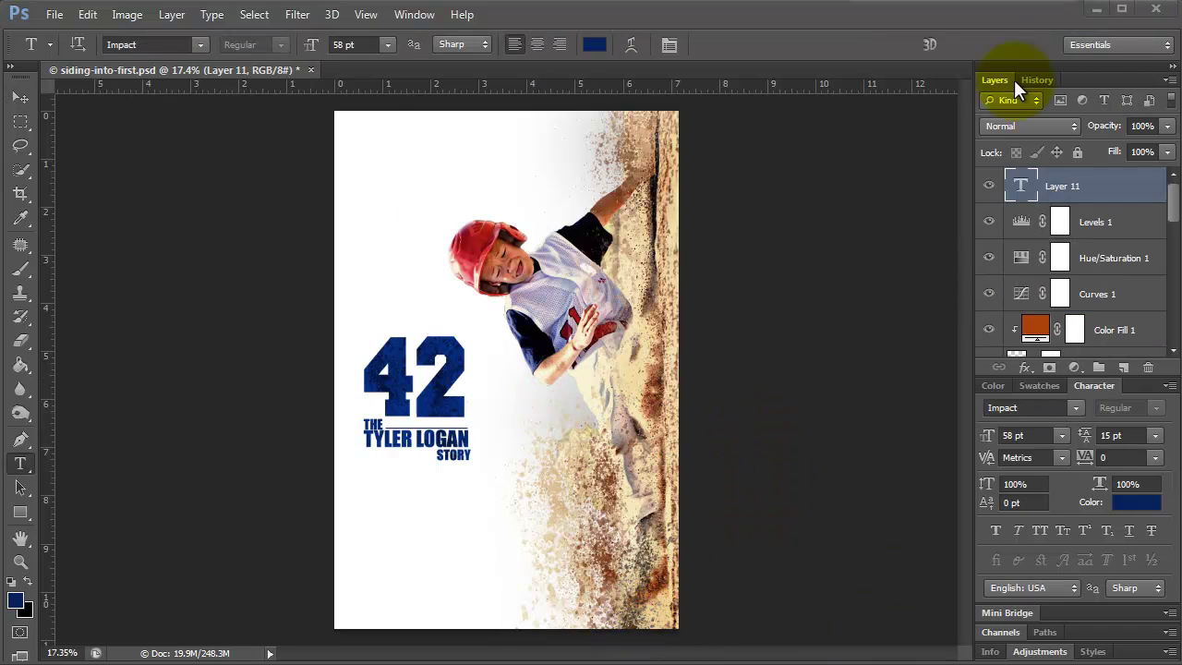
# Type the slogan 'DON'T FOLLOW / YOUR DREAMS CHASE / THEM' as a new text block.
pyautogui.click(382, 183)
pyautogui.write("DON'T")
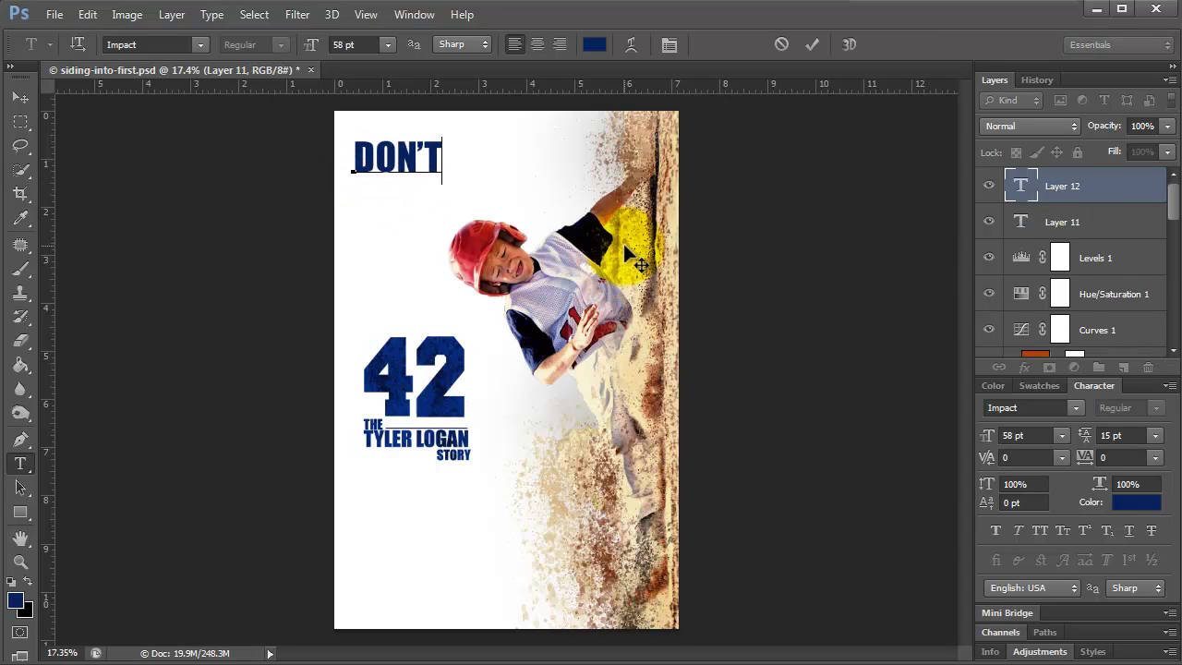
pyautogui.write(' FOLLOW')
pyautogui.press('Return')
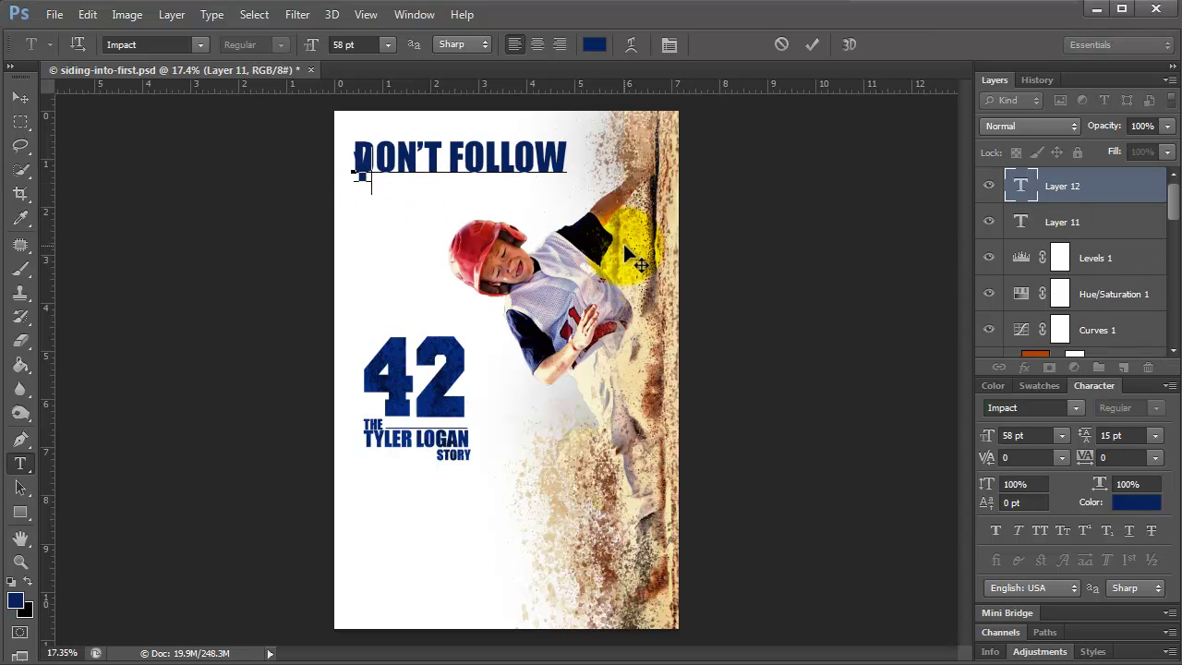
pyautogui.write('YOUR DREAMS ')
pyautogui.write('CHASE')
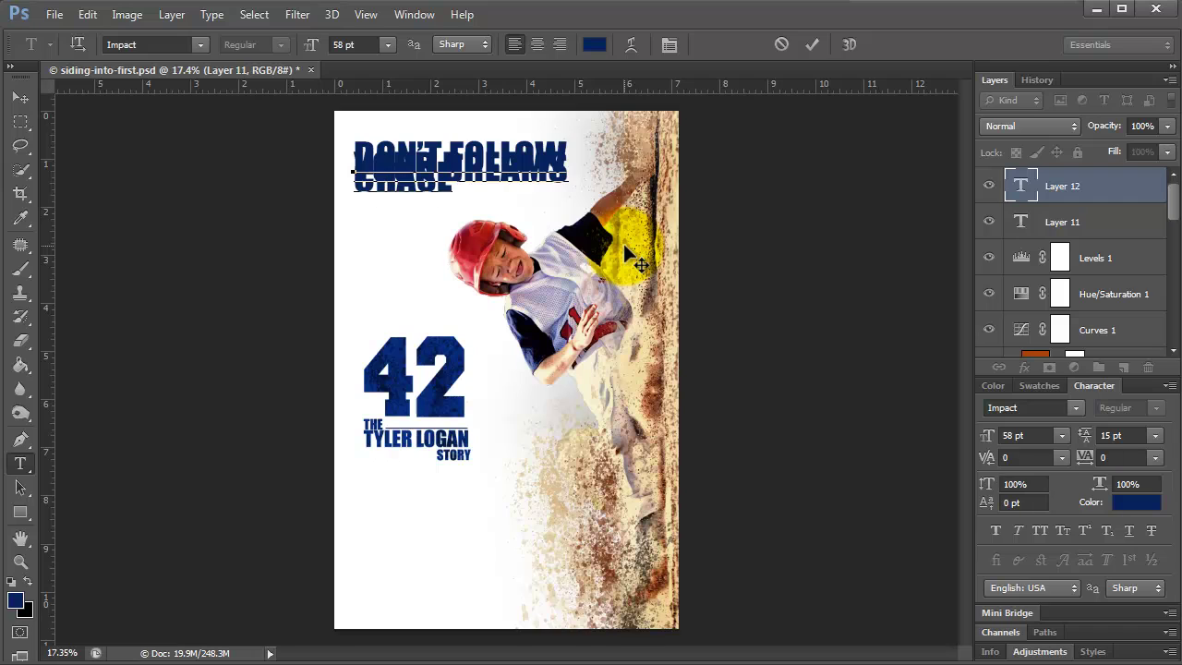
pyautogui.press('Return')
pyautogui.write('THEM')
pyautogui.moveTo(442, 196); pyautogui.dragTo(343, 145)
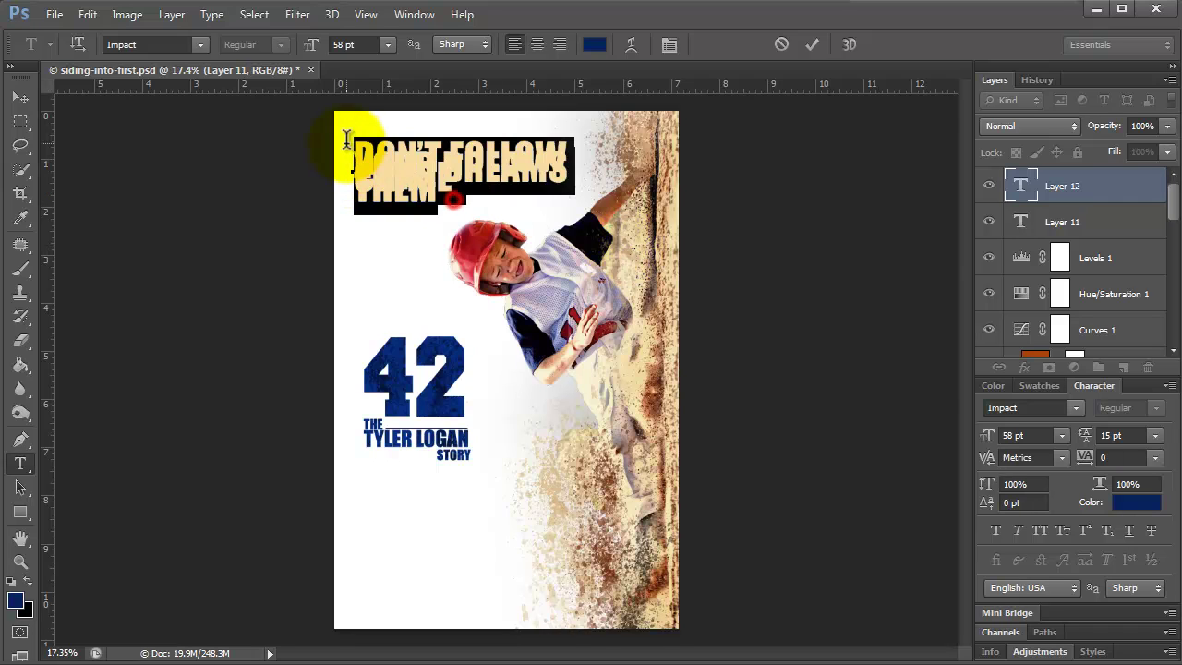
pyautogui.moveTo(1093, 442); pyautogui.dragTo(1124, 451)
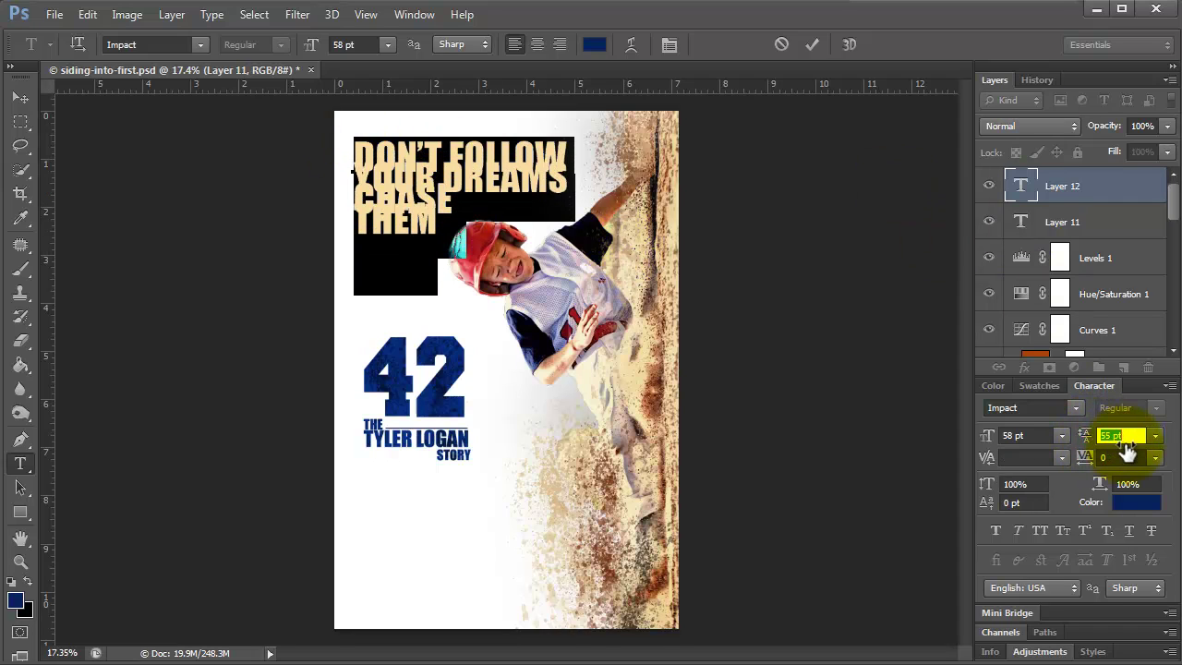
pyautogui.click(609, 370)
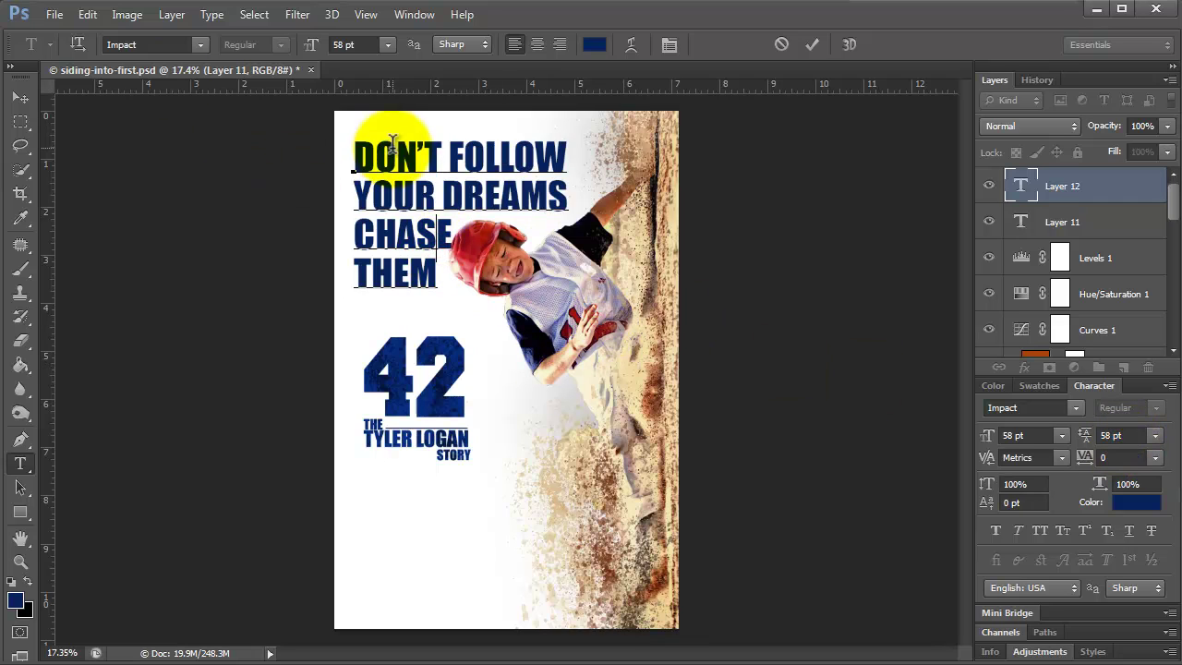
pyautogui.click(21, 97)
pyautogui.moveTo(635, 264); pyautogui.dragTo(627, 242)
pyautogui.moveTo(427, 189); pyautogui.dragTo(427, 520)
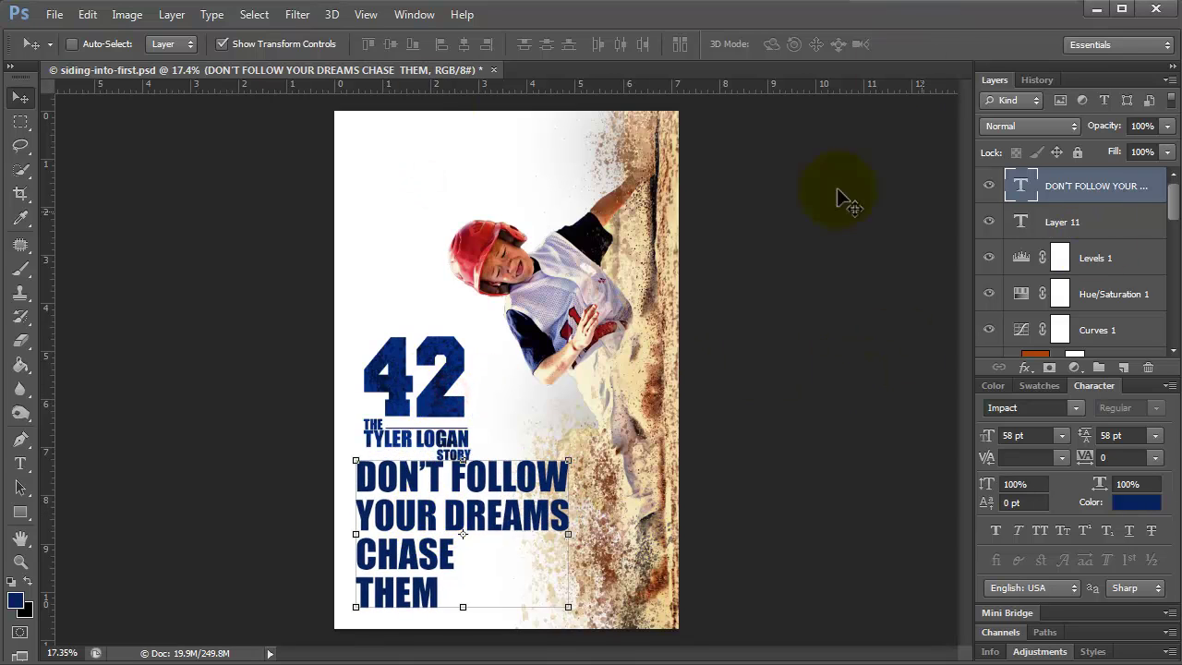
# Nudge the 42 title block up and left with Shift+arrows, and shift the slogan slightly down-left.
pyautogui.click(73, 43)
pyautogui.scroll(-5, 1072, 268)
pyautogui.click(1051, 231)
pyautogui.keyDown('shift'); pyautogui.click(1067, 267); pyautogui.keyUp('shift')
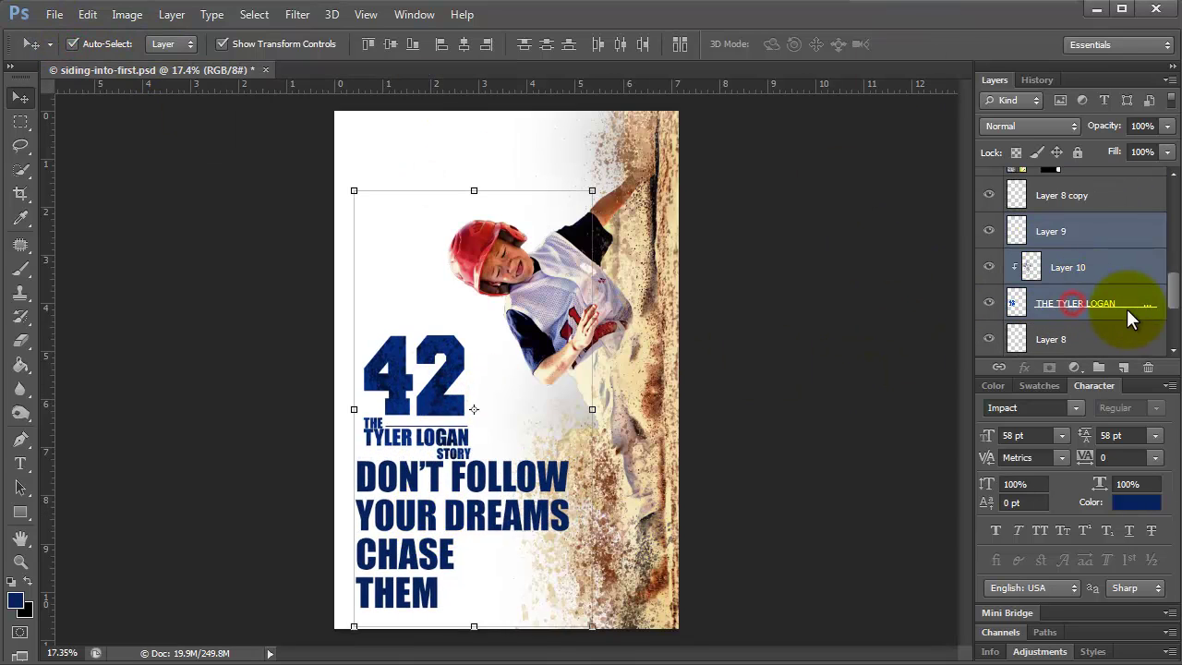
pyautogui.hotkey('shift', 'Up')
pyautogui.hotkey('shift', 'Up')
pyautogui.hotkey('shift', 'Up')
pyautogui.hotkey('shift', 'Up')
pyautogui.hotkey('shift', 'Up')
pyautogui.hotkey('shift', 'Up')
pyautogui.hotkey('shift', 'Up')
pyautogui.hotkey('shift', 'Up')
pyautogui.hotkey('shift', 'Up')
pyautogui.hotkey('shift', 'Up')
pyautogui.hotkey('shift', 'Up')
pyautogui.hotkey('shift', 'Up')
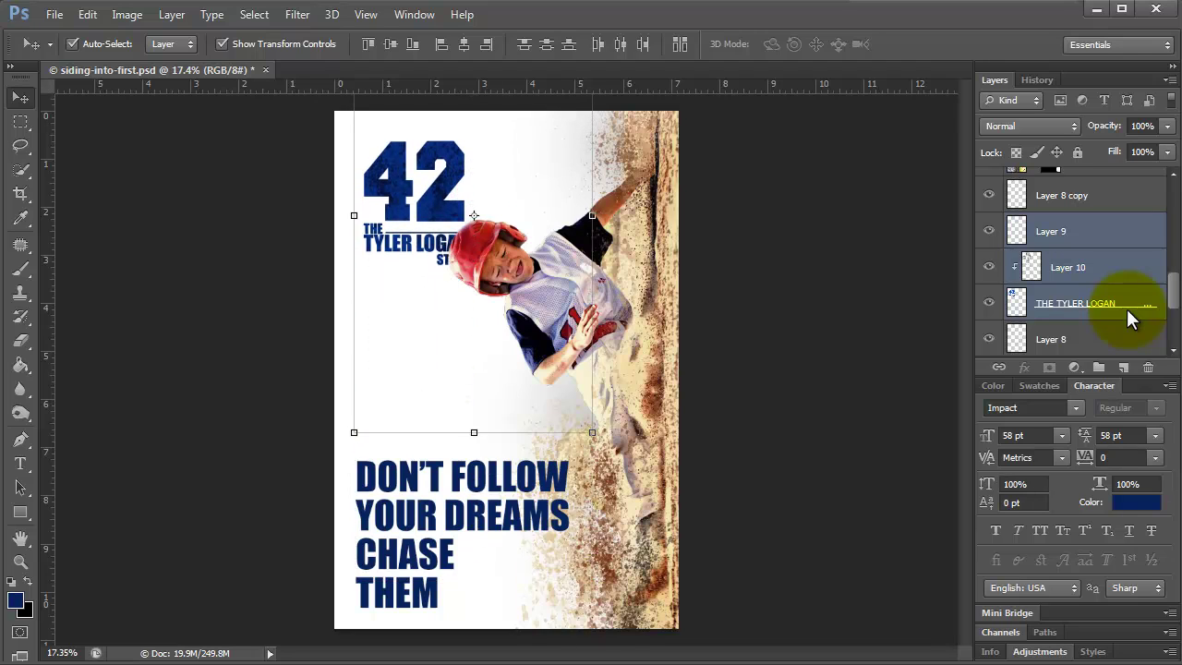
pyautogui.hotkey('shift', 'Up')
pyautogui.hotkey('shift', 'Up')
pyautogui.hotkey('shift', 'Up')
pyautogui.hotkey('shift', 'Up')
pyautogui.hotkey('shift', 'Up')
pyautogui.hotkey('shift', 'Up')
pyautogui.hotkey('shift', 'Up')
pyautogui.hotkey('shift', 'Up')
pyautogui.hotkey('shift', 'Up')
pyautogui.hotkey('shift', 'Up')
pyautogui.hotkey('shift', 'Up')
pyautogui.hotkey('shift', 'Up')
pyautogui.hotkey('shift', 'Up')
pyautogui.hotkey('shift', 'Up')
pyautogui.hotkey('shift', 'Up')
pyautogui.hotkey('shift', 'Up')
pyautogui.hotkey('shift', 'Left')
pyautogui.hotkey('shift', 'Left')
pyautogui.hotkey('shift', 'Left')
pyautogui.hotkey('shift', 'Left')
pyautogui.hotkey('shift', 'Left')
pyautogui.hotkey('shift', 'Left')
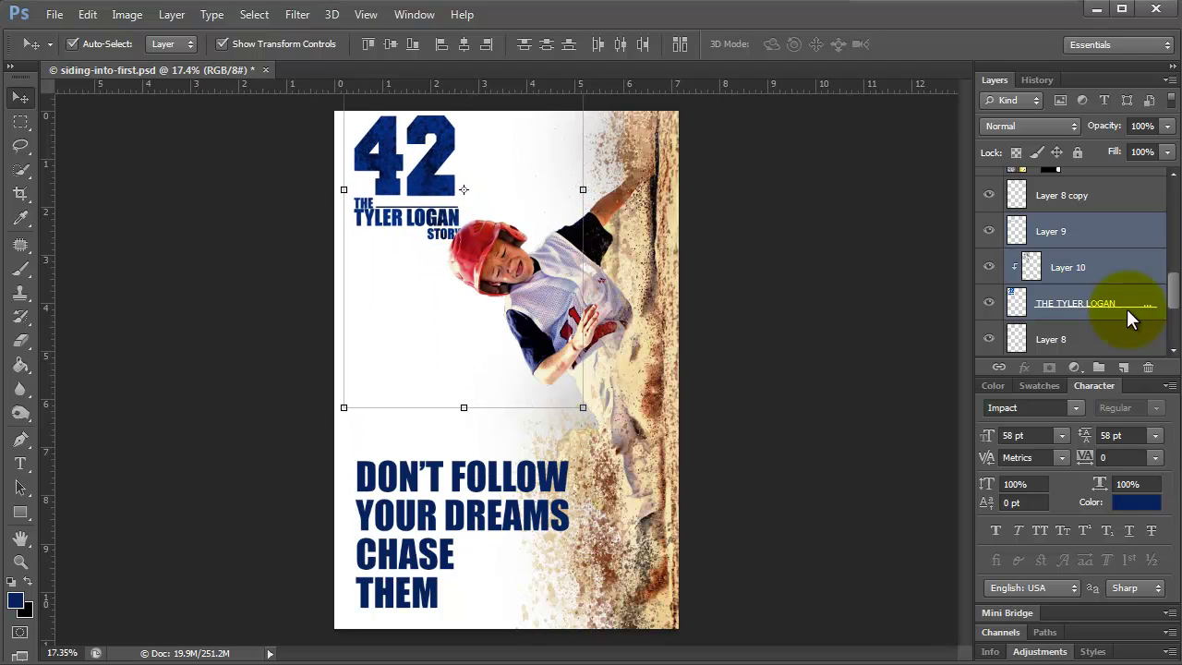
pyautogui.hotkey('shift', 'Down')
pyautogui.hotkey('shift', 'Down')
pyautogui.hotkey('shift', 'Down')
pyautogui.hotkey('shift', 'Left')
pyautogui.hotkey('shift', 'Left')
pyautogui.hotkey('shift', 'Left')
pyautogui.hotkey('shift', 'Left')
pyautogui.hotkey('shift', 'Left')
pyautogui.hotkey('shift', 'Left')
pyautogui.hotkey('shift', 'Left')
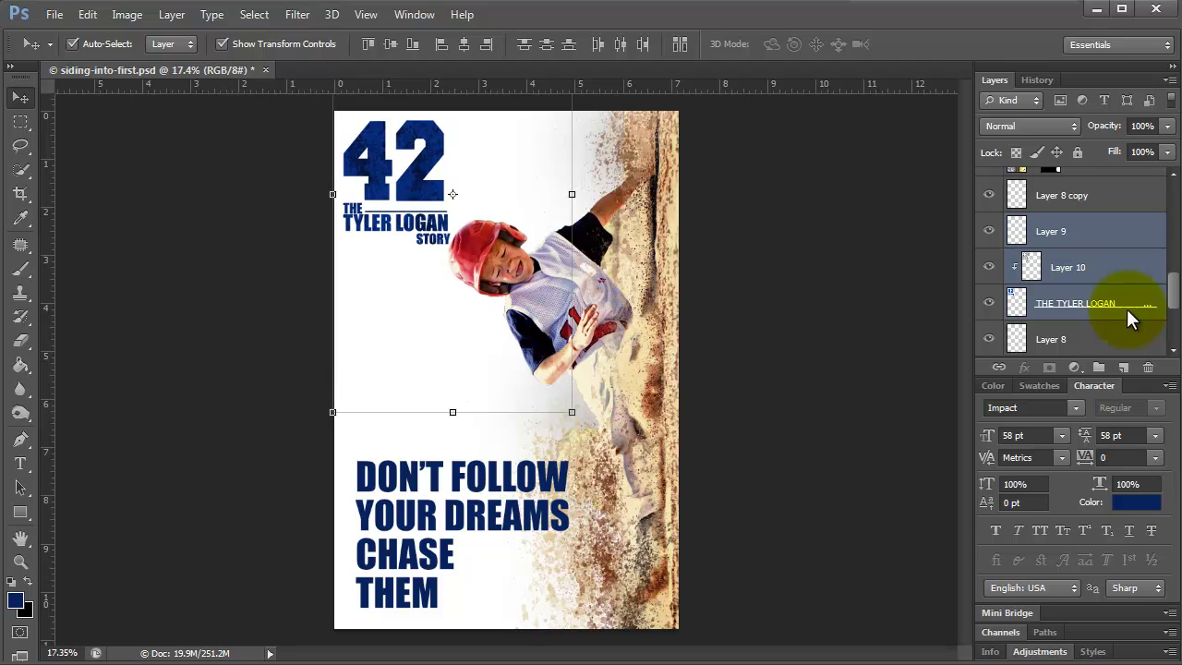
pyautogui.moveTo(420, 504); pyautogui.dragTo(441, 522)
pyautogui.click(20, 464)
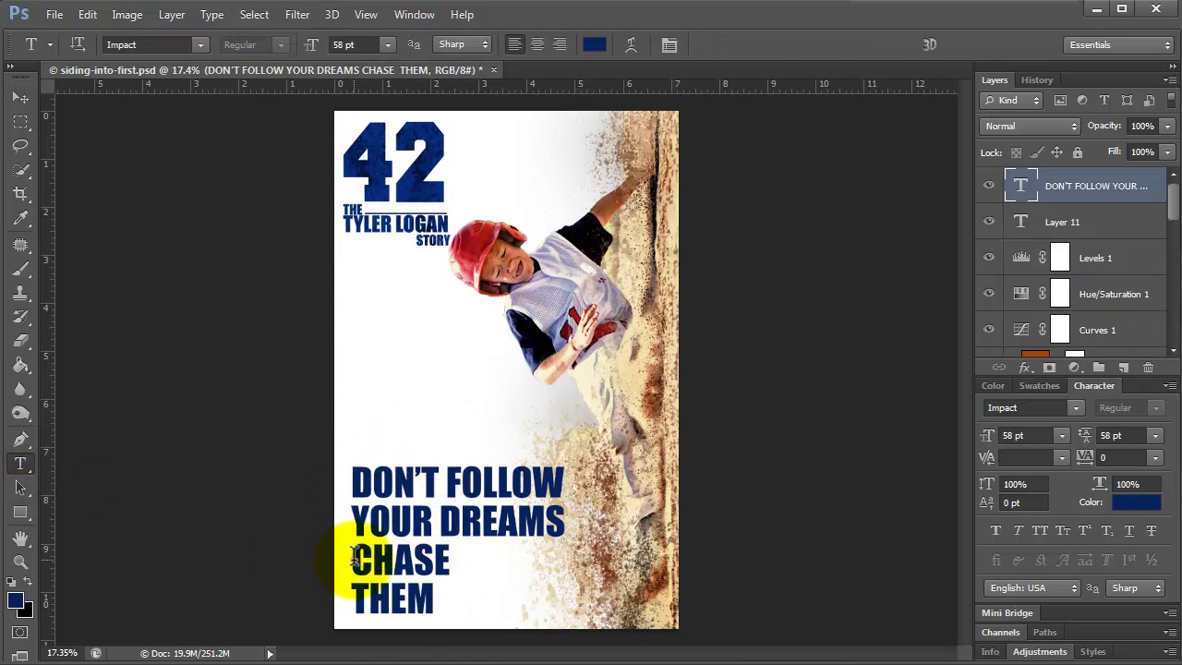
# Join CHASE THEM onto one line, enlarge it to 89 pt and widen its leading.
pyautogui.doubleClick(355, 557)
pyautogui.click(356, 598)
pyautogui.press('BackSpace')
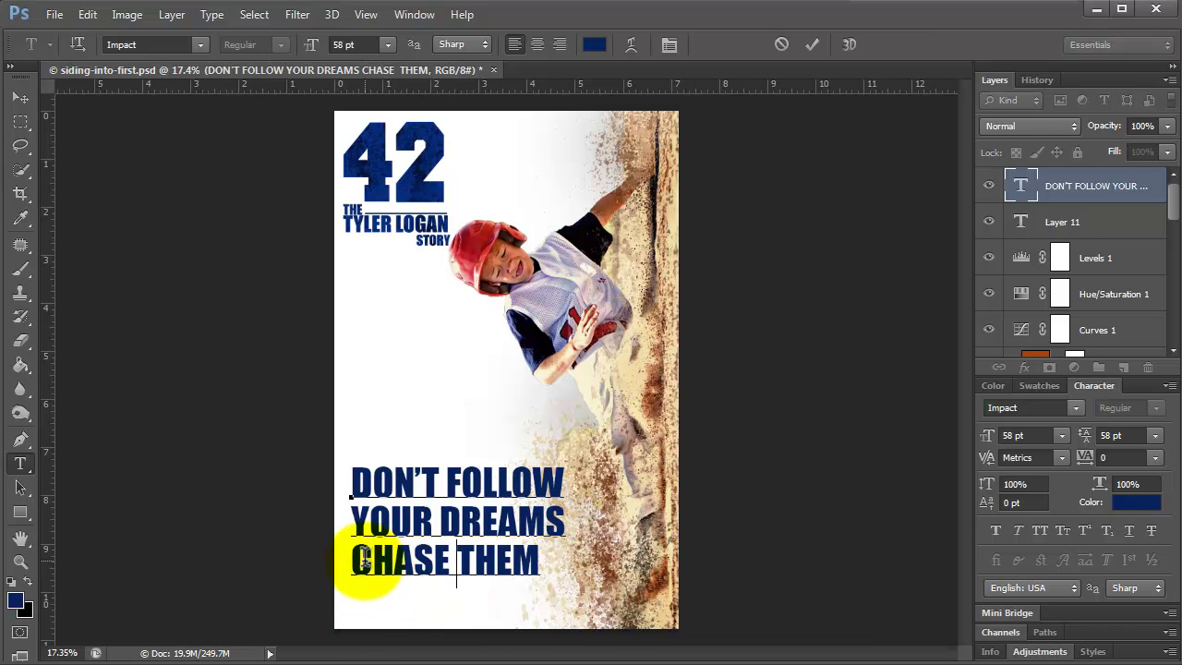
pyautogui.tripleClick(363, 558)
pyautogui.moveTo(316, 51); pyautogui.dragTo(332, 48)
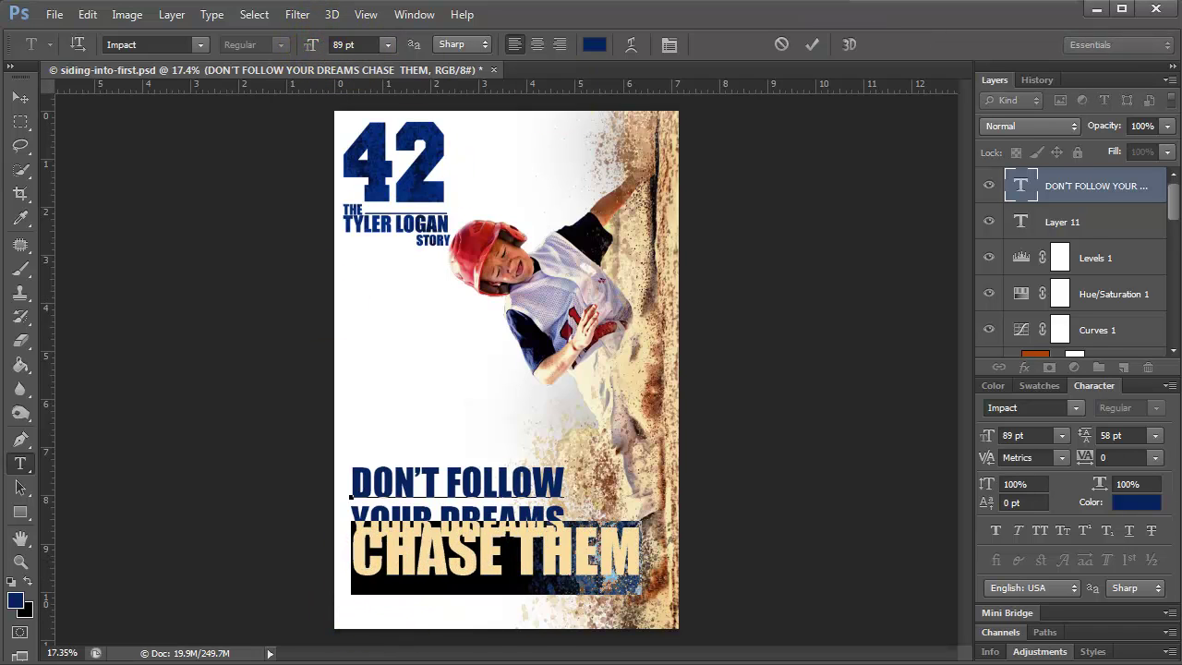
pyautogui.moveTo(1083, 435); pyautogui.dragTo(1082, 443)
pyautogui.click(579, 560)
pyautogui.click(527, 554)
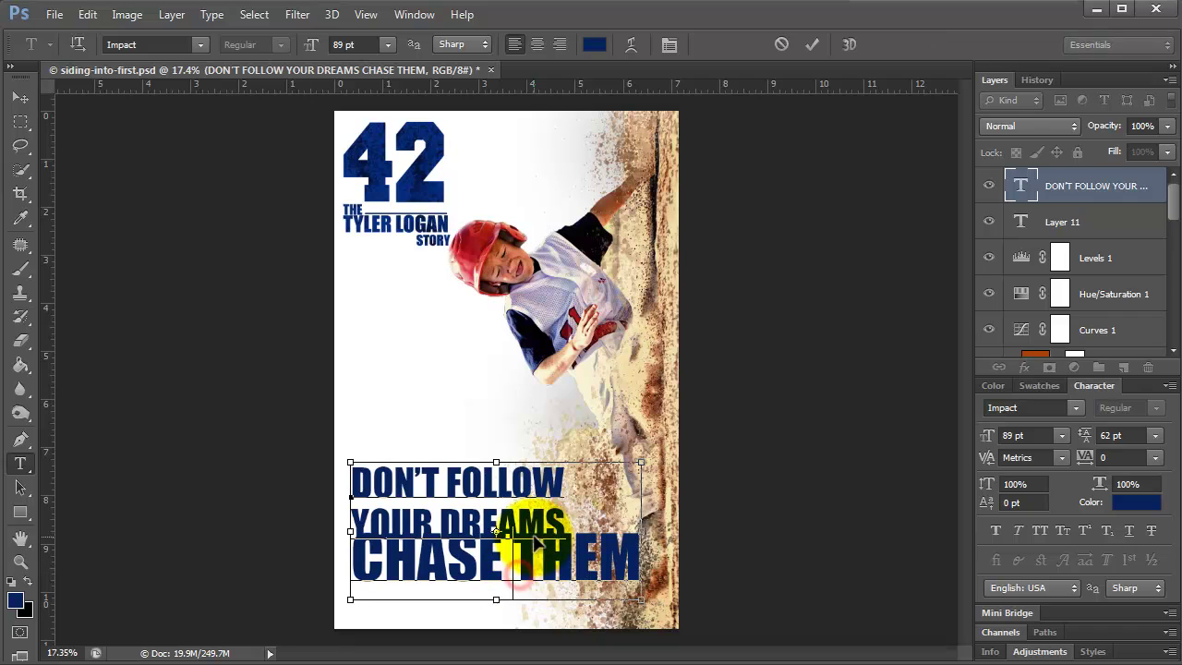
pyautogui.hotkey('ctrl', 'z')
pyautogui.moveTo(1083, 435); pyautogui.dragTo(1097, 438)
# Tighten the leading of the first two slogan lines and nudge the text block down.
pyautogui.moveTo(350, 468); pyautogui.dragTo(570, 532)
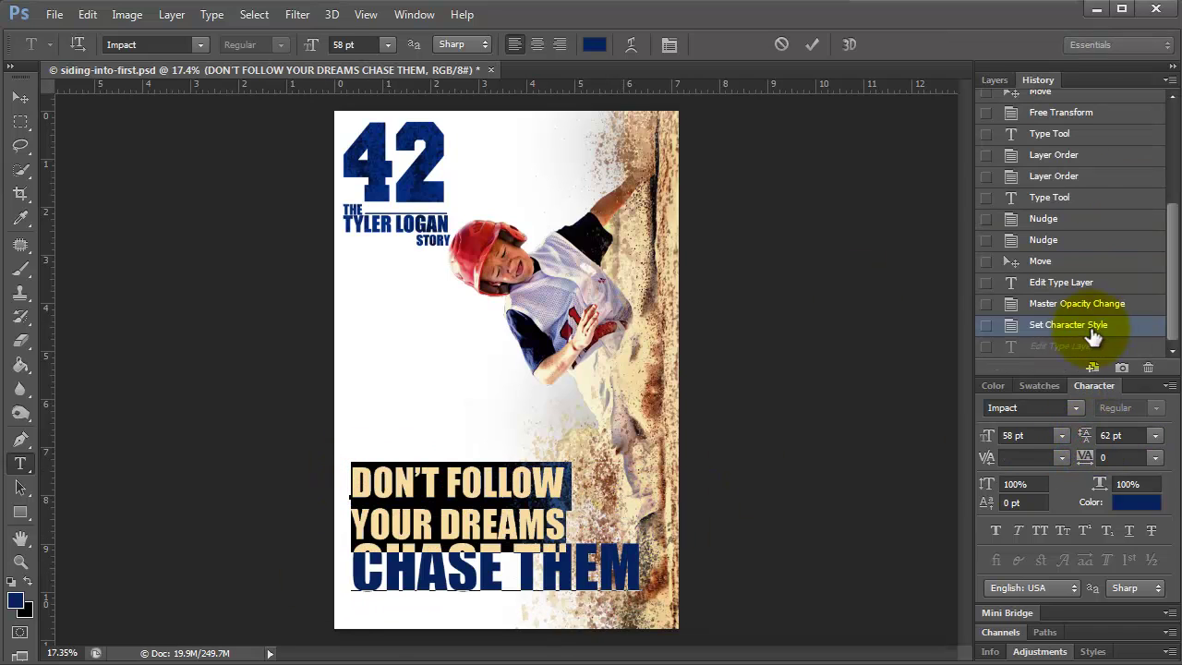
pyautogui.moveTo(1093, 441); pyautogui.dragTo(1050, 449)
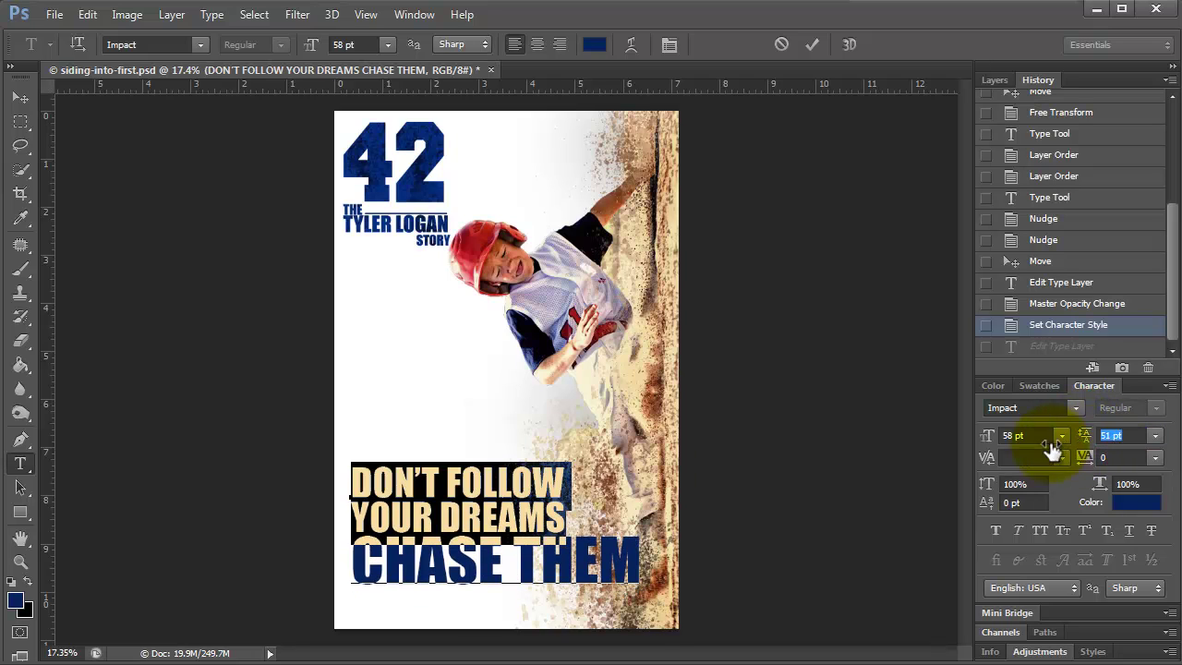
pyautogui.click(462, 575)
pyautogui.click(11, 100)
pyautogui.hotkey('shift', 'Down')
pyautogui.hotkey('shift', 'Down')
pyautogui.hotkey('shift', 'Down')
pyautogui.hotkey('shift', 'Down')
pyautogui.hotkey('shift', 'Down')
pyautogui.hotkey('shift', 'Down')
pyautogui.hotkey('shift', 'Down')
pyautogui.hotkey('shift', 'Down')
pyautogui.hotkey('shift', 'Down')
pyautogui.hotkey('shift', 'Down')
pyautogui.hotkey('shift', 'Down')
pyautogui.hotkey('shift', 'Down')
pyautogui.hotkey('shift', 'Down')
pyautogui.hotkey('shift', 'Down')
pyautogui.hotkey('shift', 'Down')
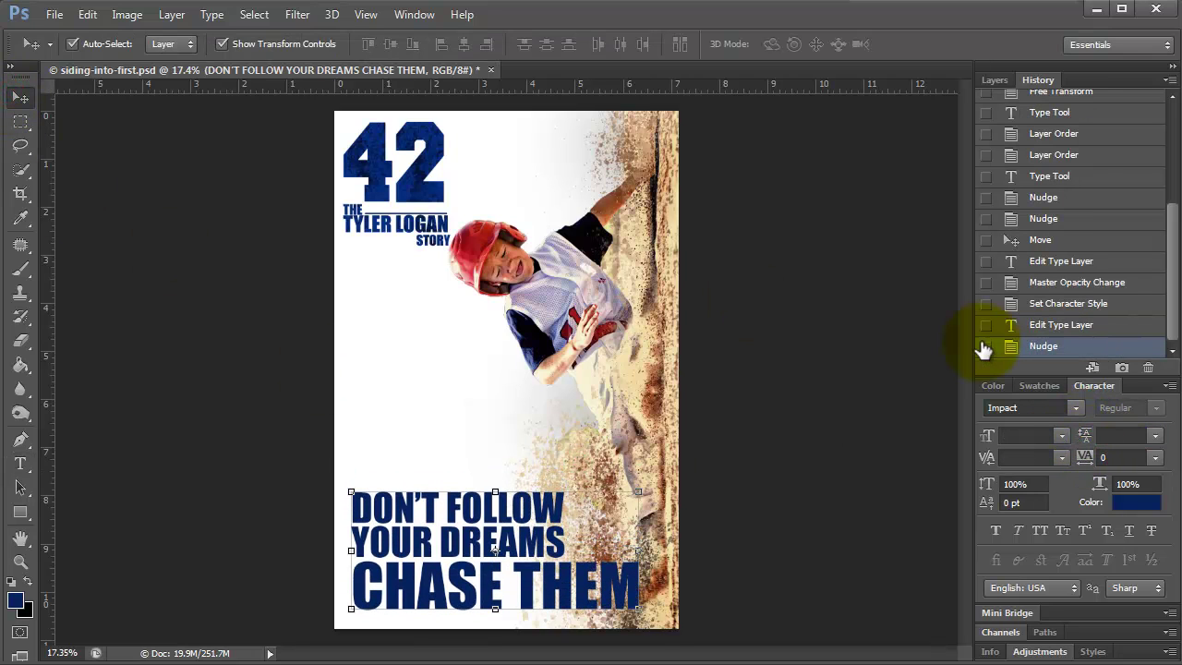
# Add '!' after THEM, make CHASE THEM! italic, and create an empty Layer 12.
pyautogui.press('t')
pyautogui.click(640, 596)
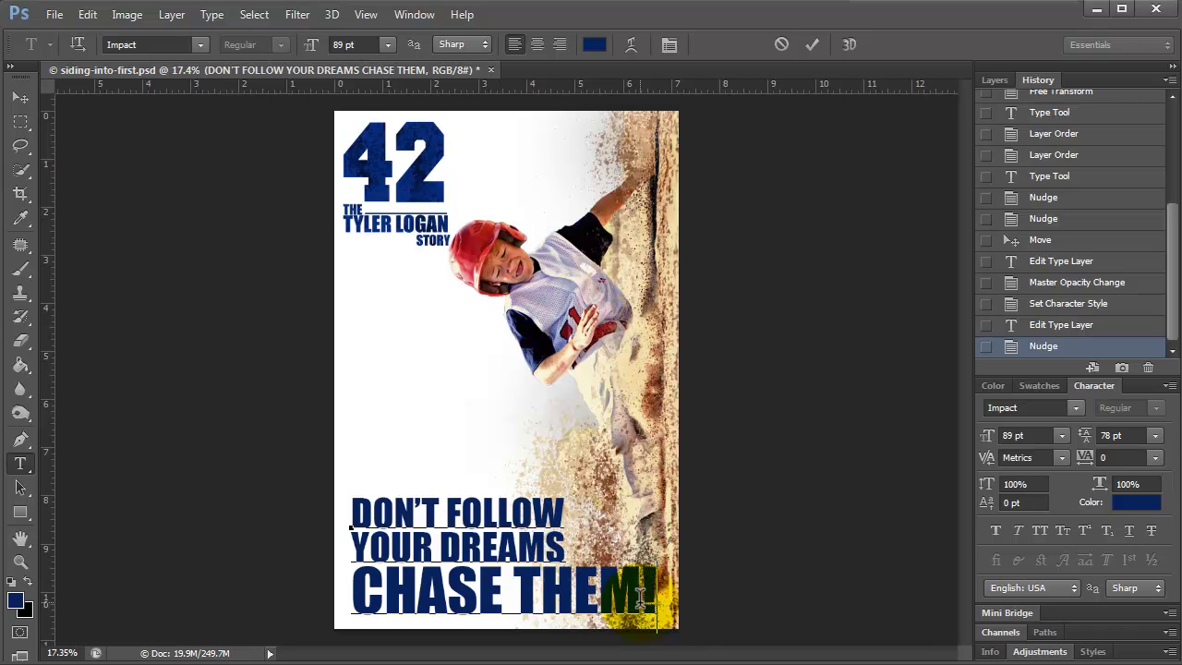
pyautogui.moveTo(658, 591); pyautogui.dragTo(349, 591)
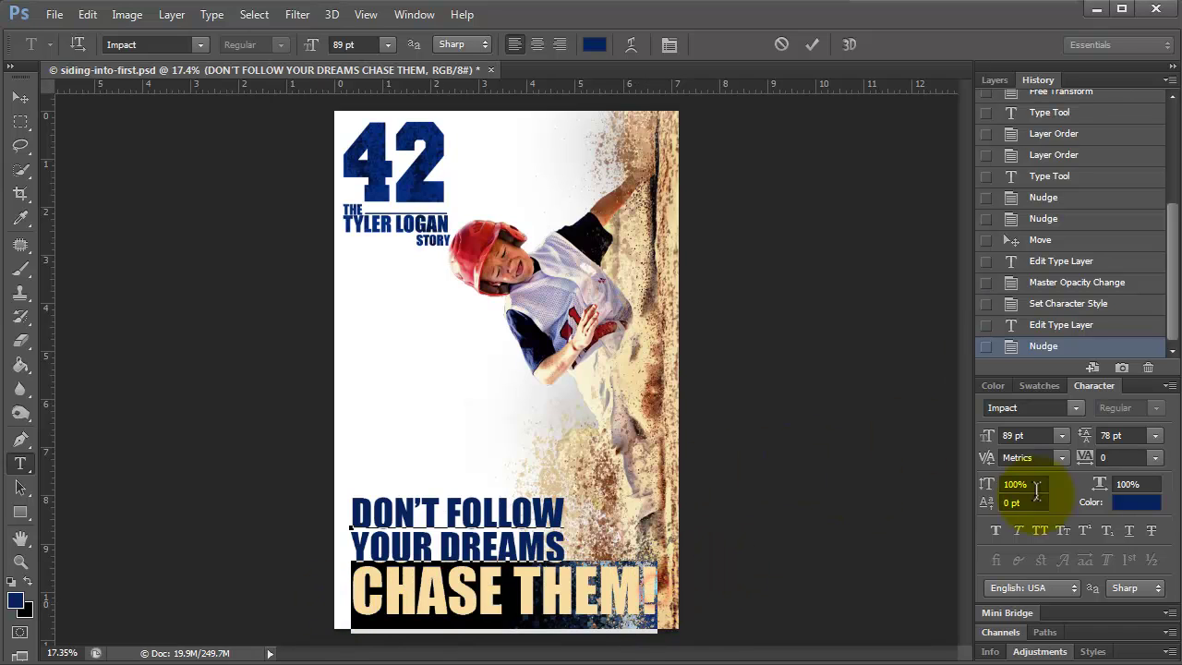
pyautogui.click(1018, 530)
pyautogui.click(667, 591)
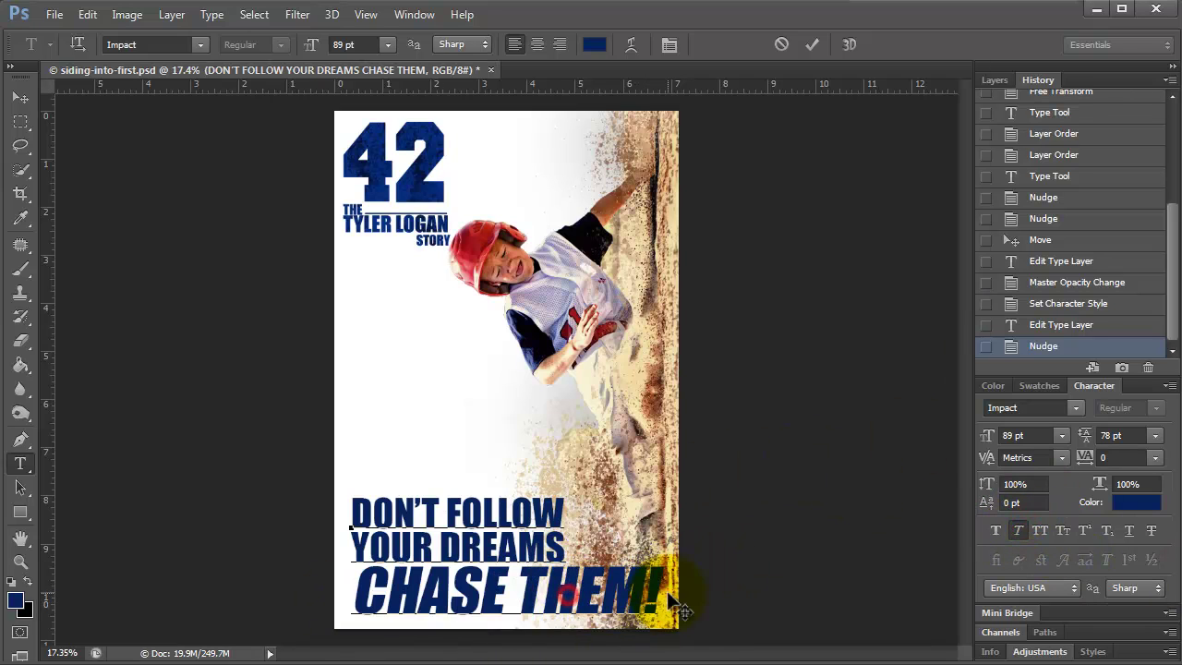
pyautogui.hotkey('ctrl', 'Return')
pyautogui.press('v')
pyautogui.click(993, 80)
pyautogui.click(1123, 368)
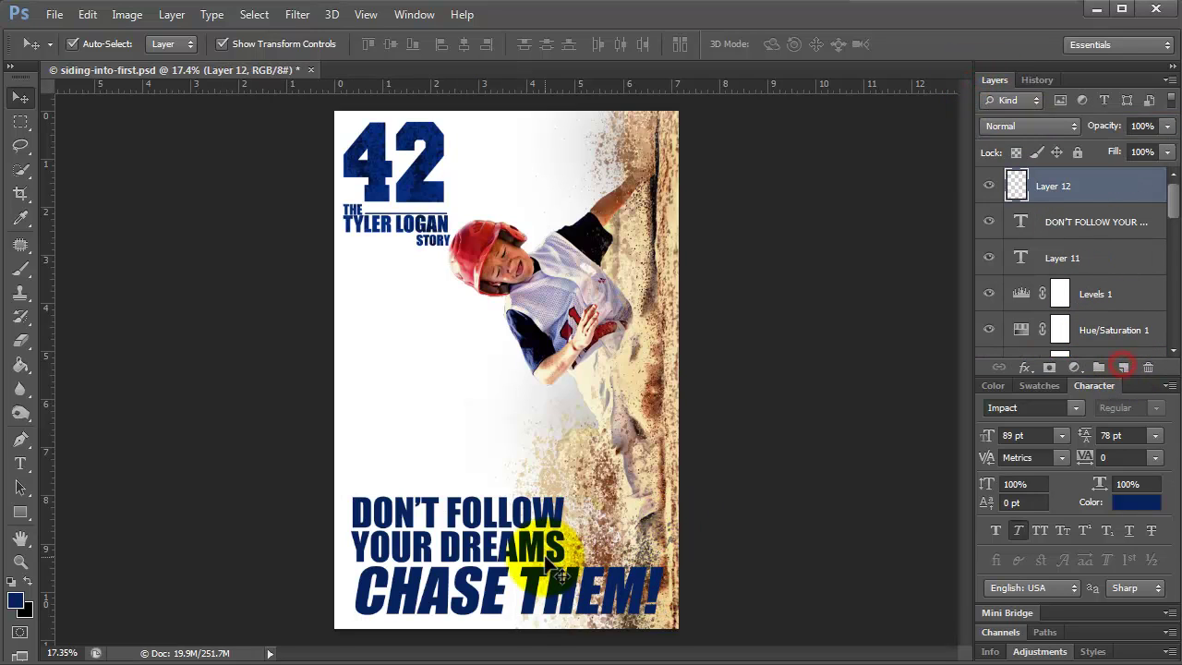
# Stamp a 1250 px splatter brush in the 42's dark blue beside the slogan.
pyautogui.click(20, 269)
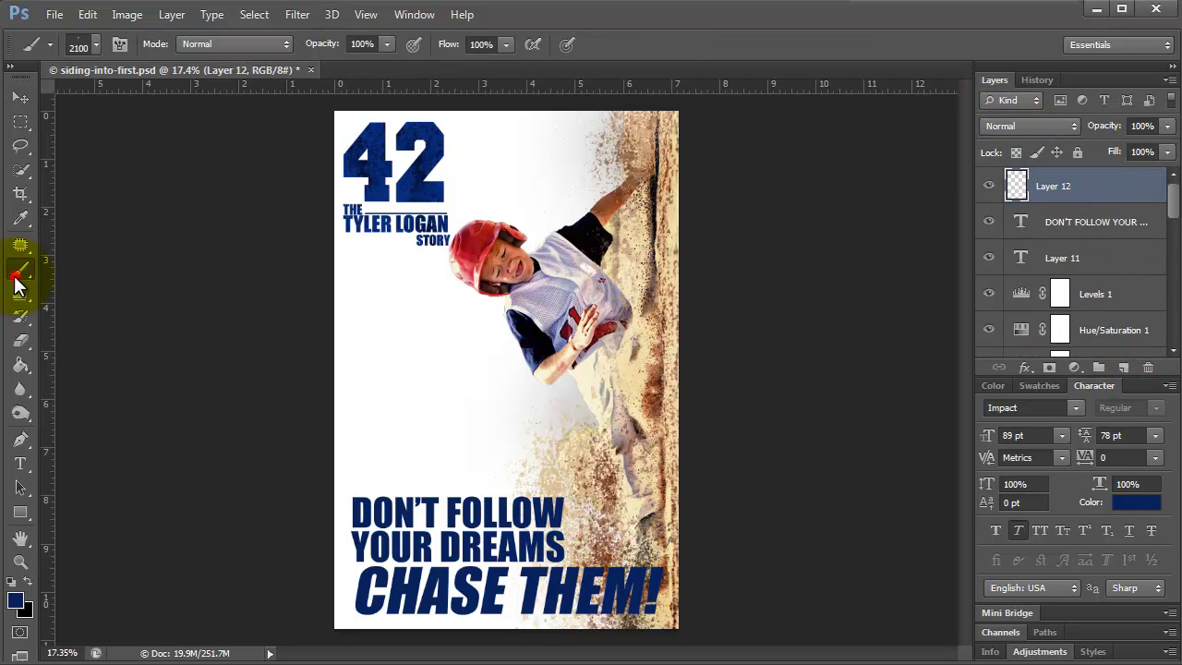
pyautogui.click(95, 44)
pyautogui.moveTo(212, 183); pyautogui.dragTo(206, 251)
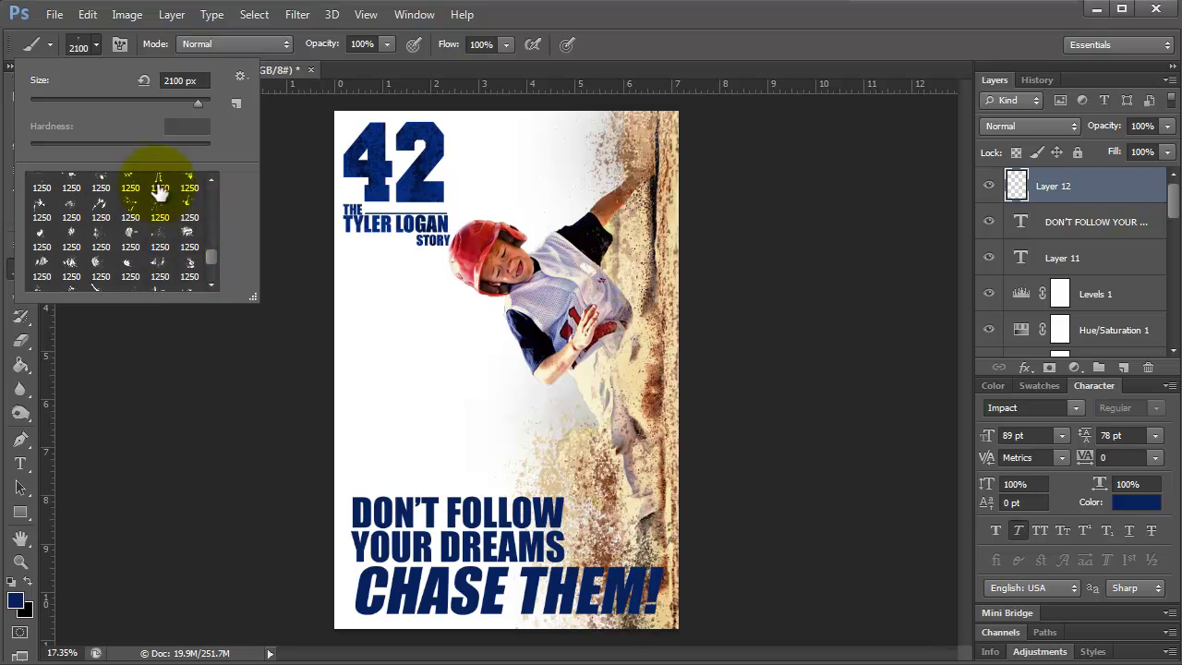
pyautogui.click(160, 205)
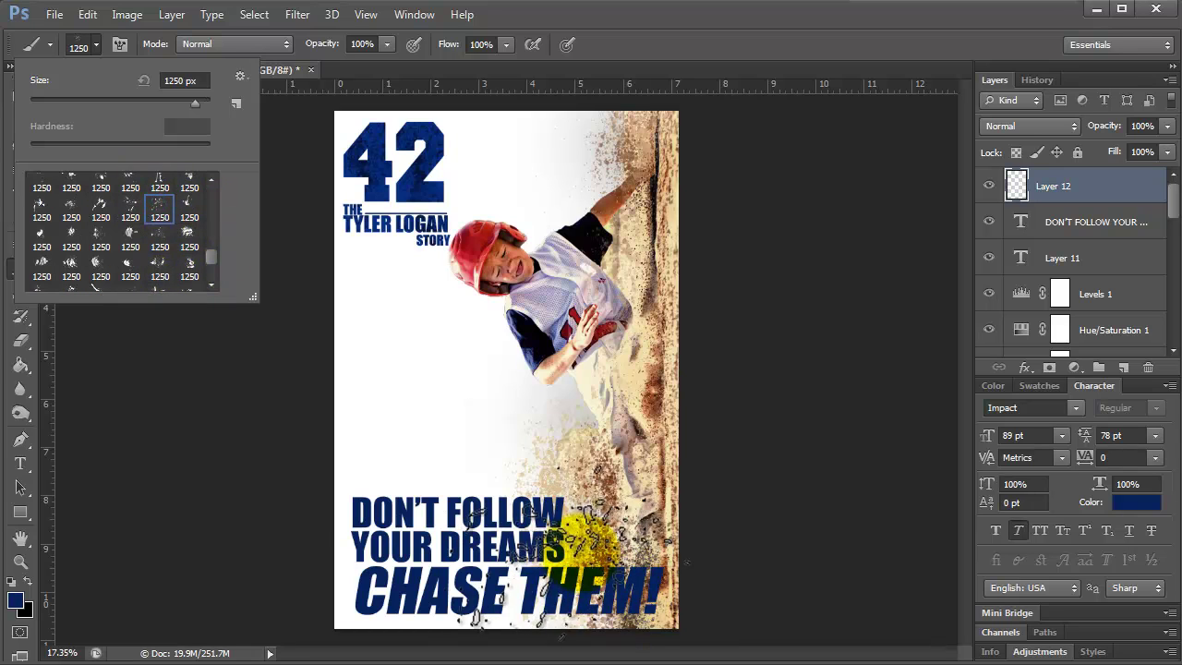
pyautogui.click(15, 600)
pyautogui.click(426, 171)
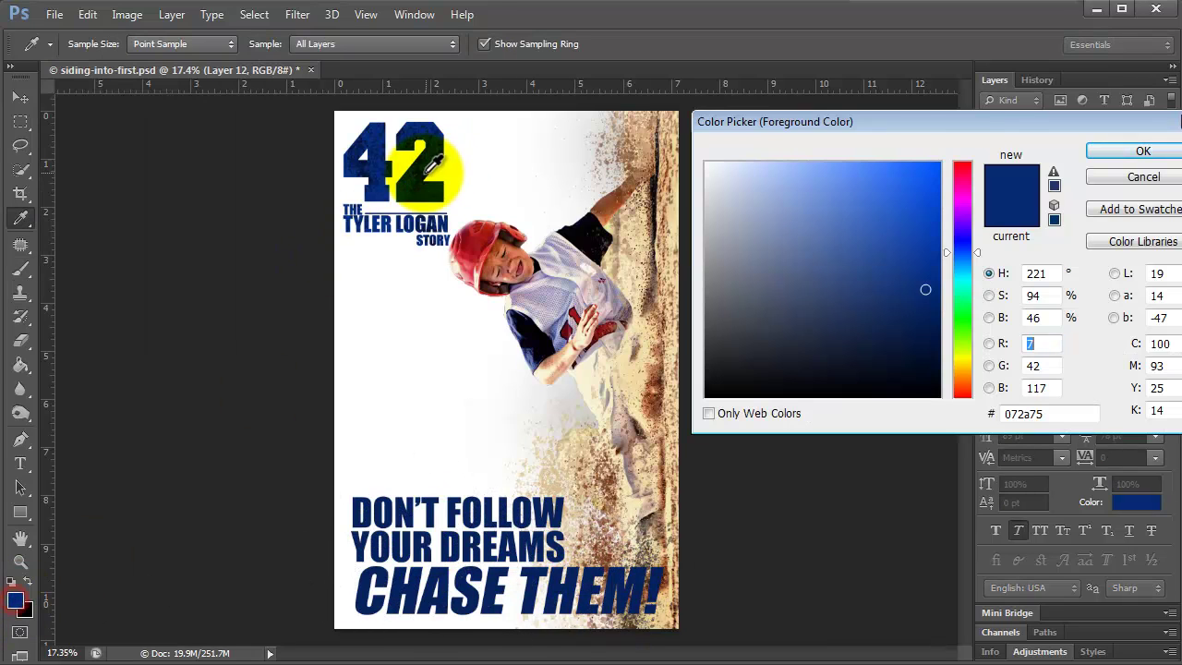
pyautogui.click(1142, 151)
pyautogui.click(343, 525)
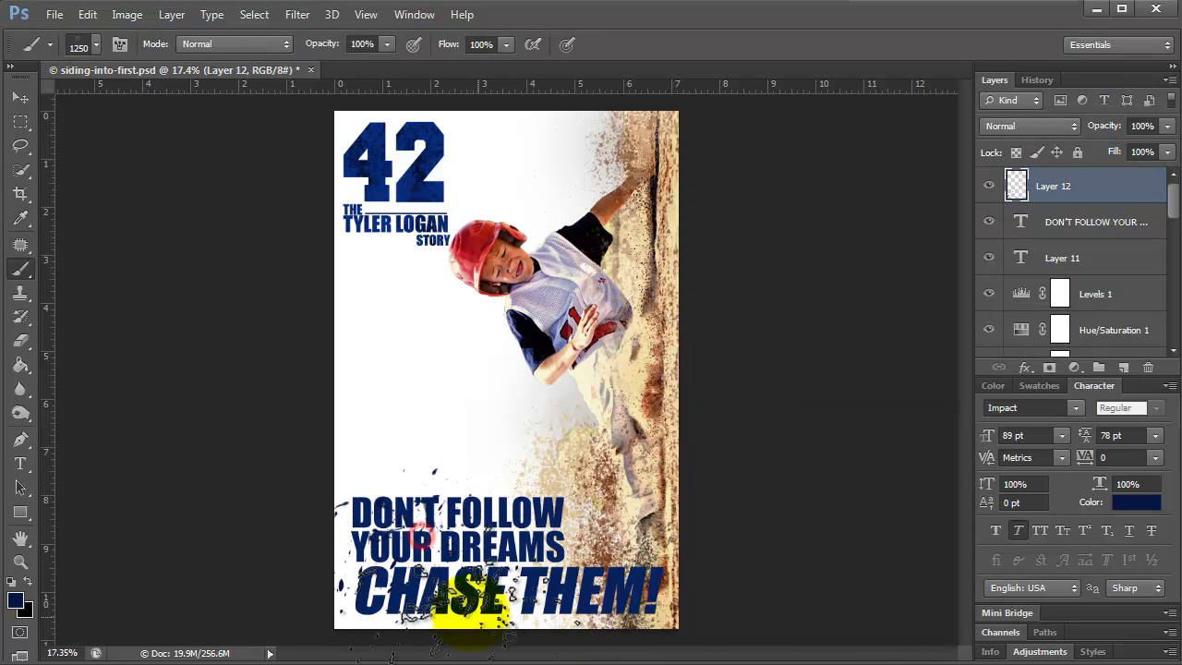
# Switch to an 800 px splatter brush and stamp blue splatter all around the slogan.
pyautogui.click(97, 45)
pyautogui.scroll(-2, 175, 242)
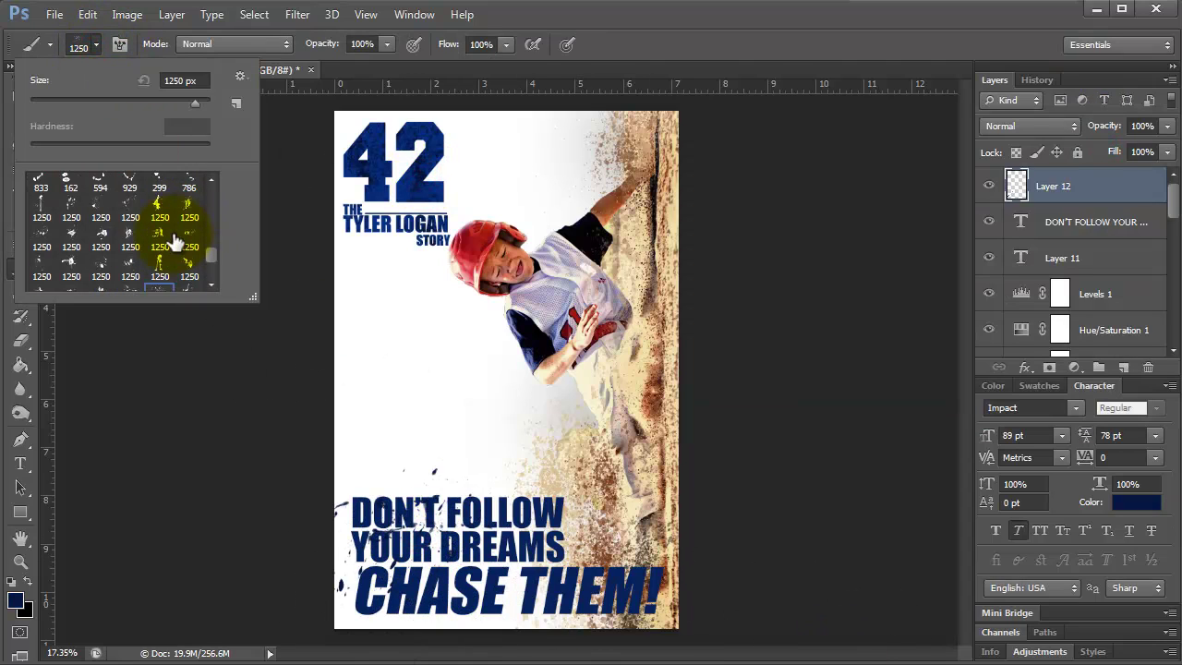
pyautogui.scroll(-4, 176, 242)
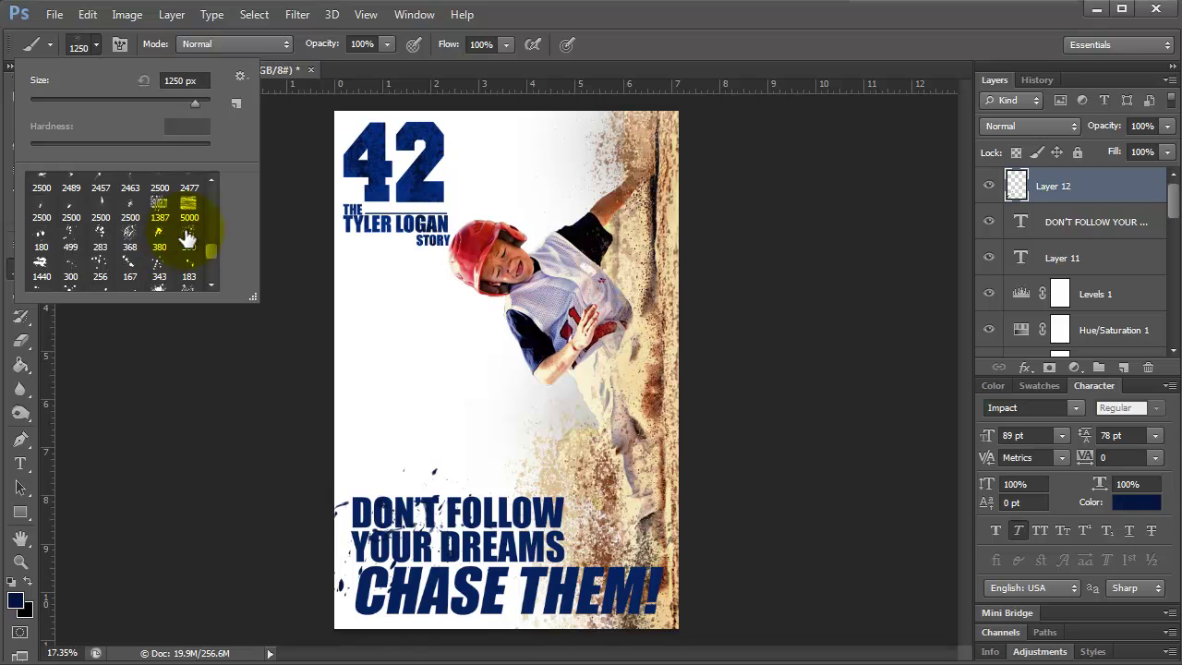
pyautogui.click(185, 234)
pyautogui.click(185, 441)
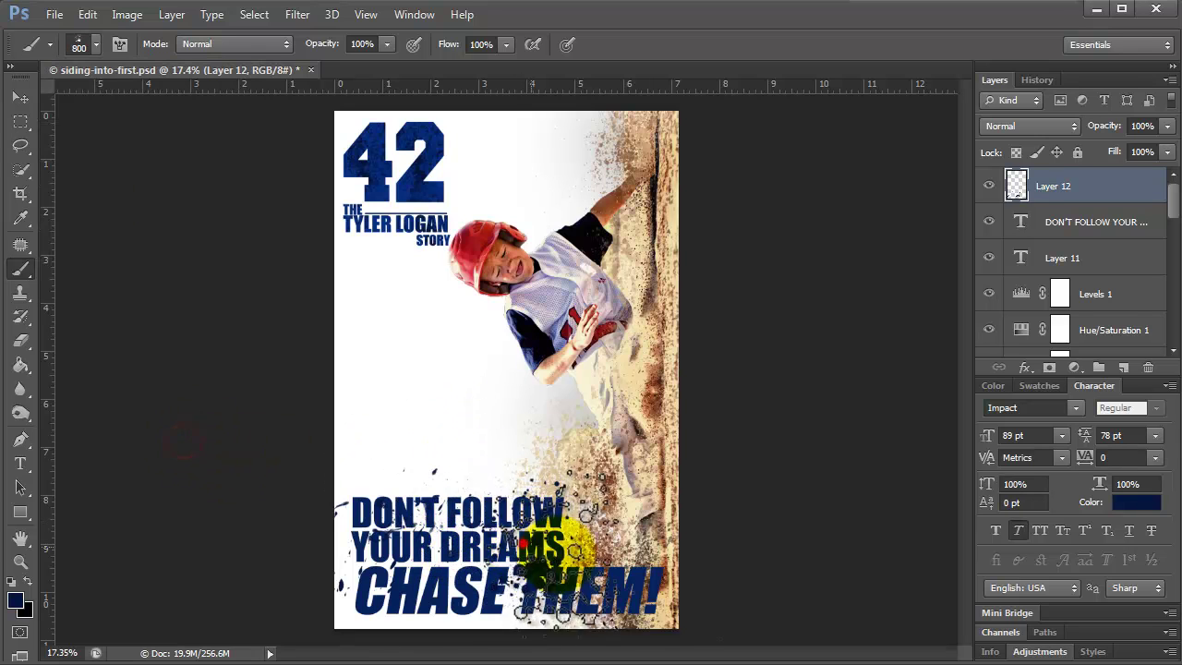
pyautogui.click(425, 594)
pyautogui.click(400, 580)
pyautogui.click(392, 502)
pyautogui.click(506, 506)
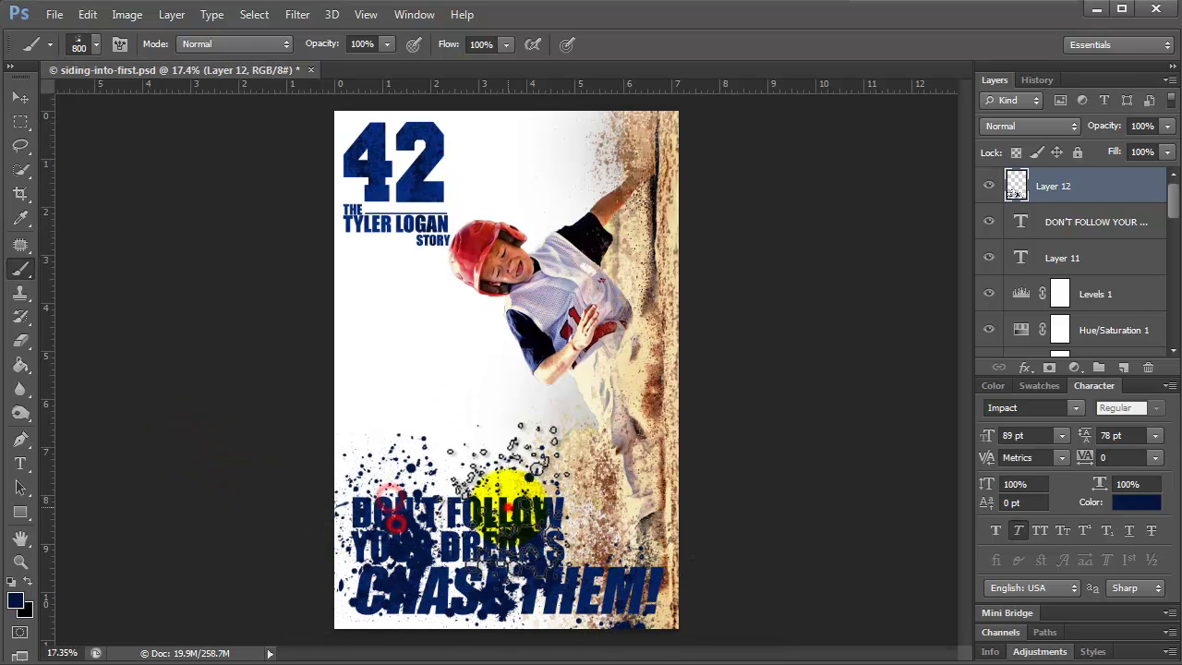
# Apply a Gaussian Blur of about 3.5 to the splatter and clip it to the slogan text.
pyautogui.click(1053, 259)
pyautogui.click(303, 18)
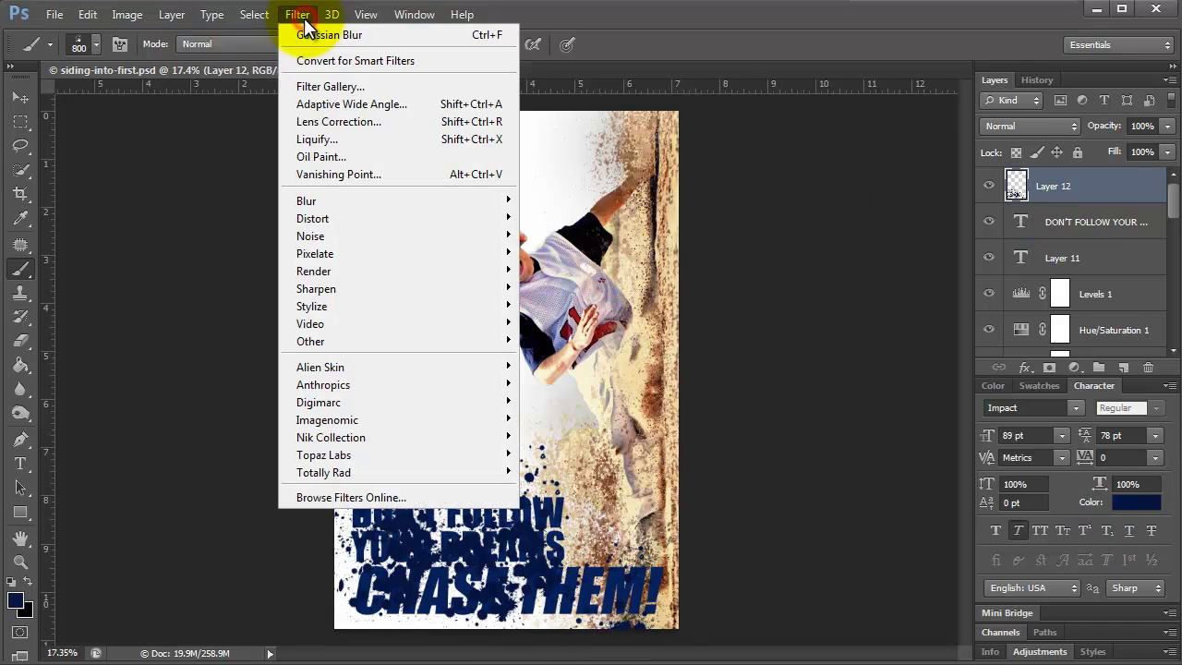
pyautogui.moveTo(329, 200)
pyautogui.click(591, 362)
pyautogui.moveTo(591, 320); pyautogui.dragTo(505, 323)
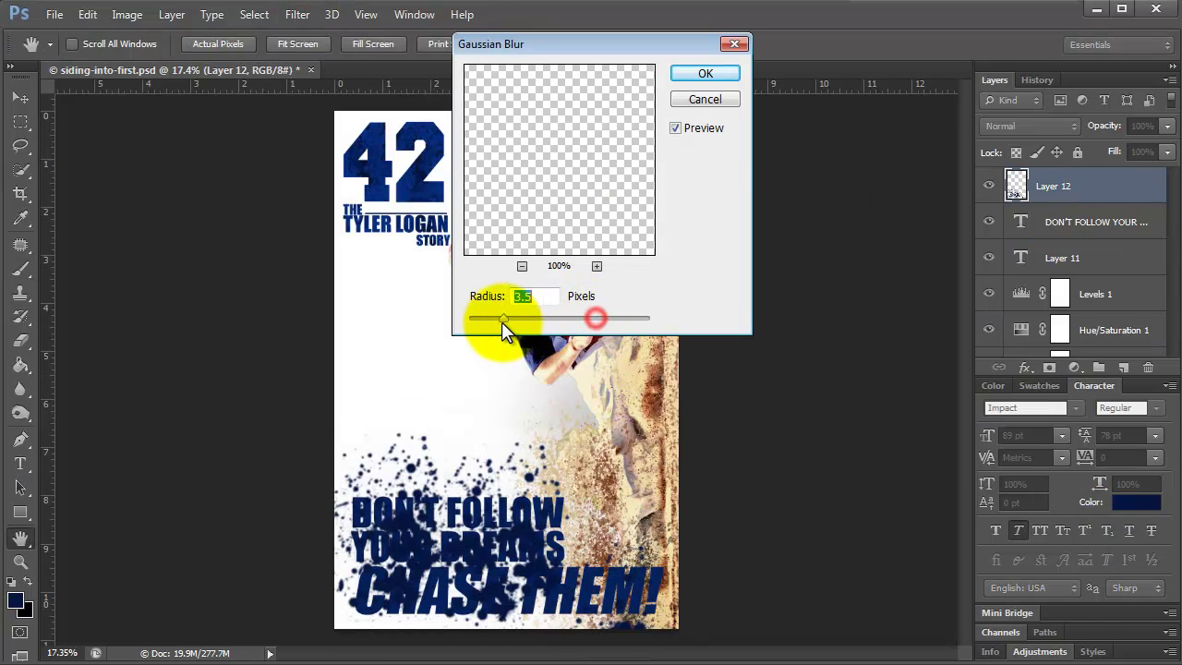
pyautogui.press('Return')
pyautogui.rightClick(1145, 194)
pyautogui.click(1145, 291)
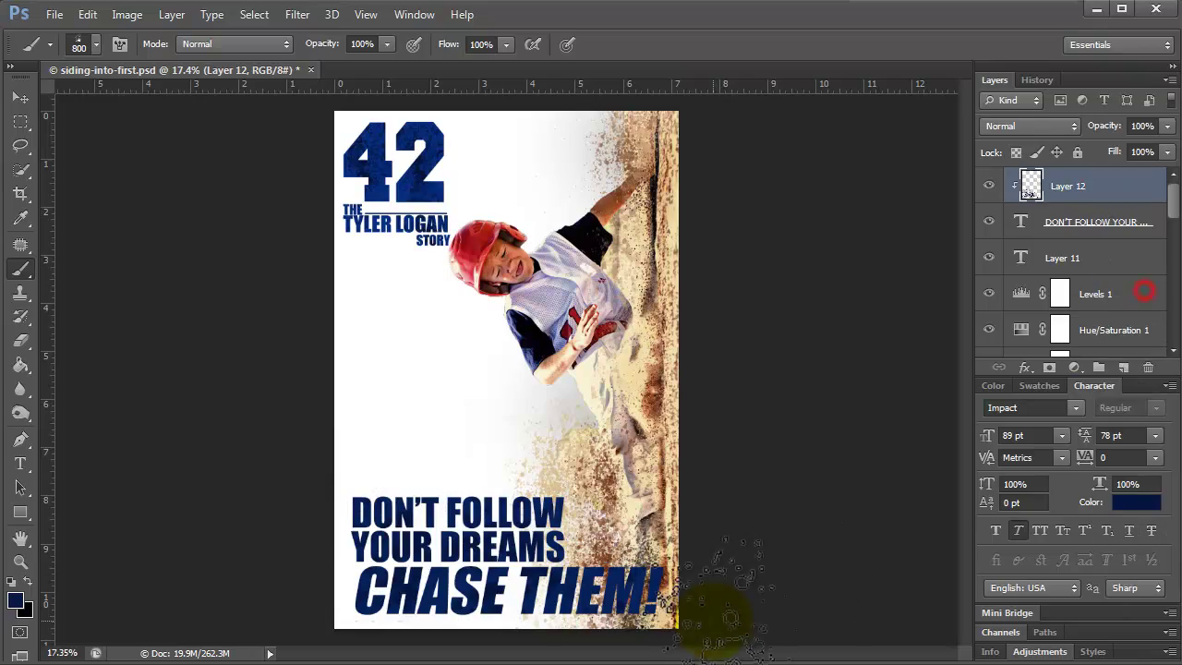